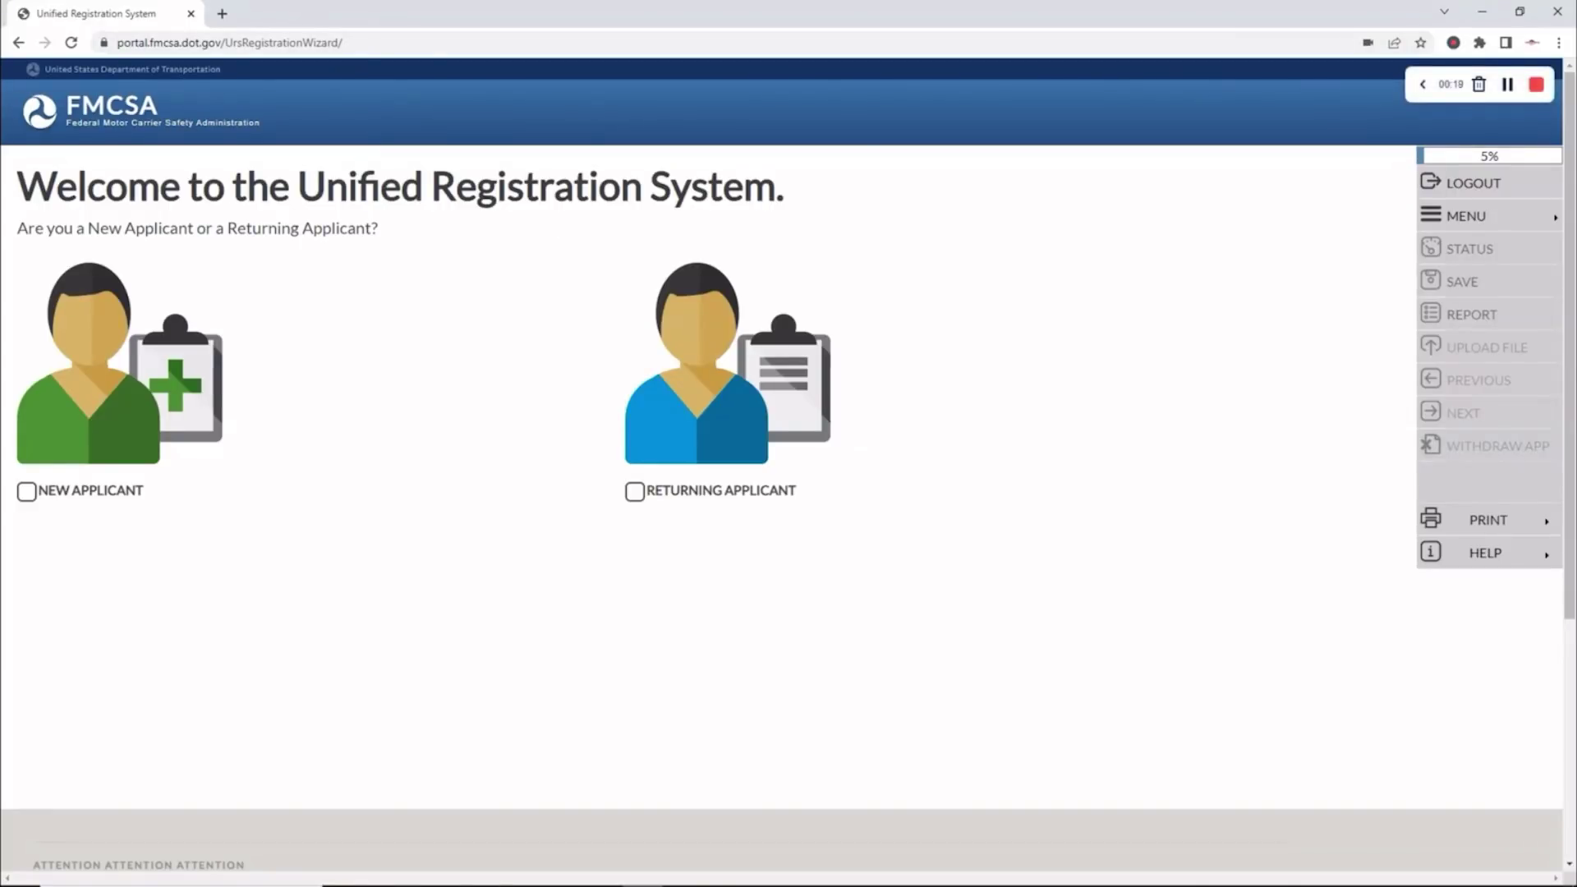
Review the INFO BEFORE YOU FILE checklist, put it away, and register as a New Applicant
drag(1576, 162, 387, 35)
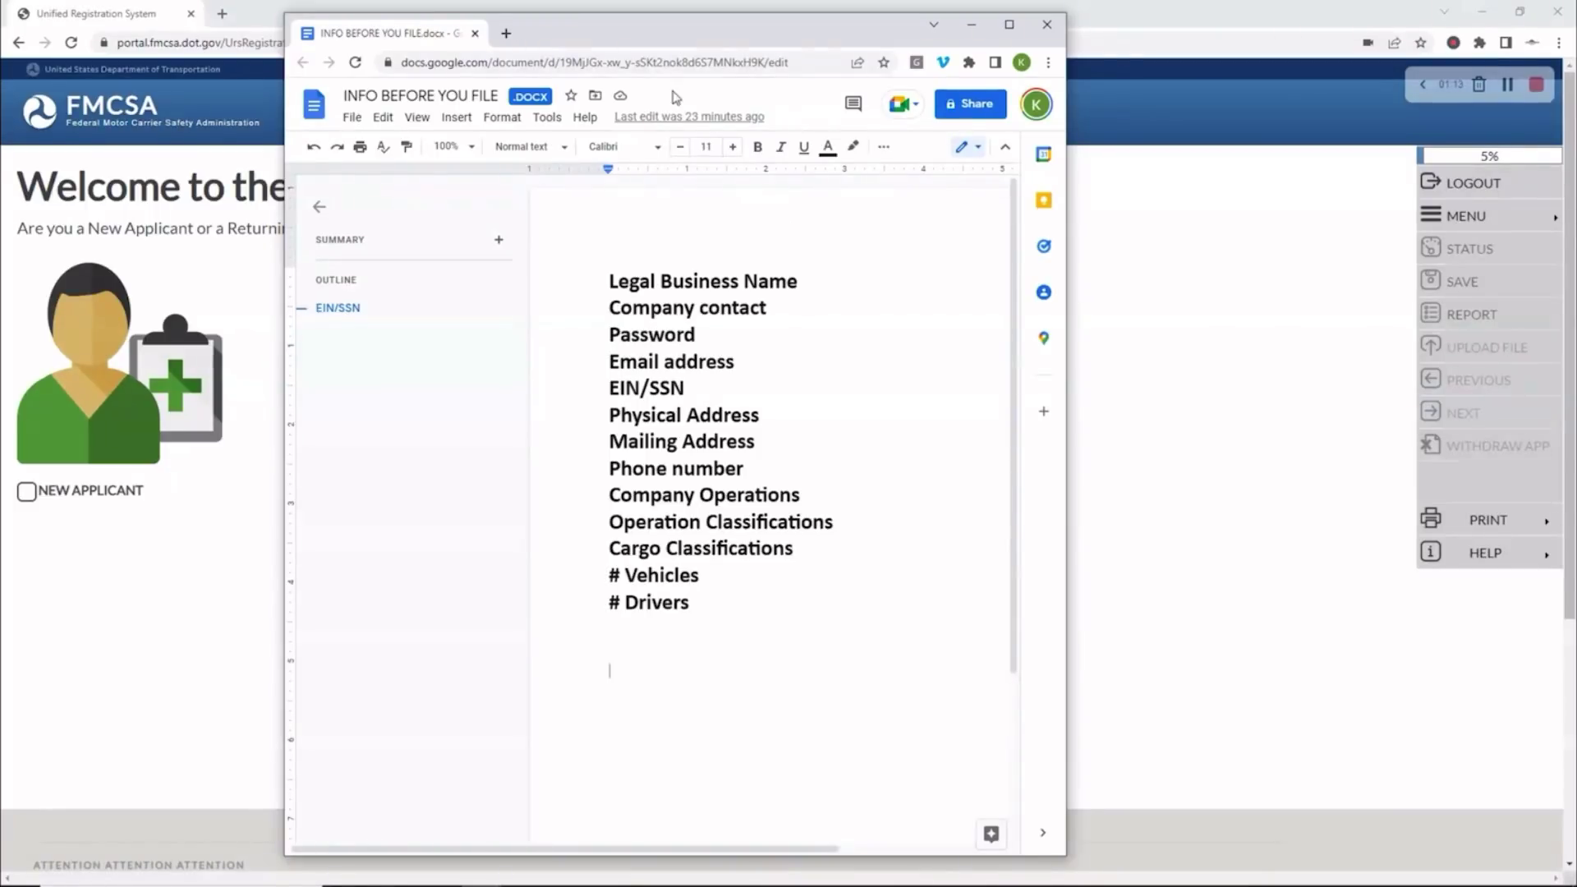
click(972, 23)
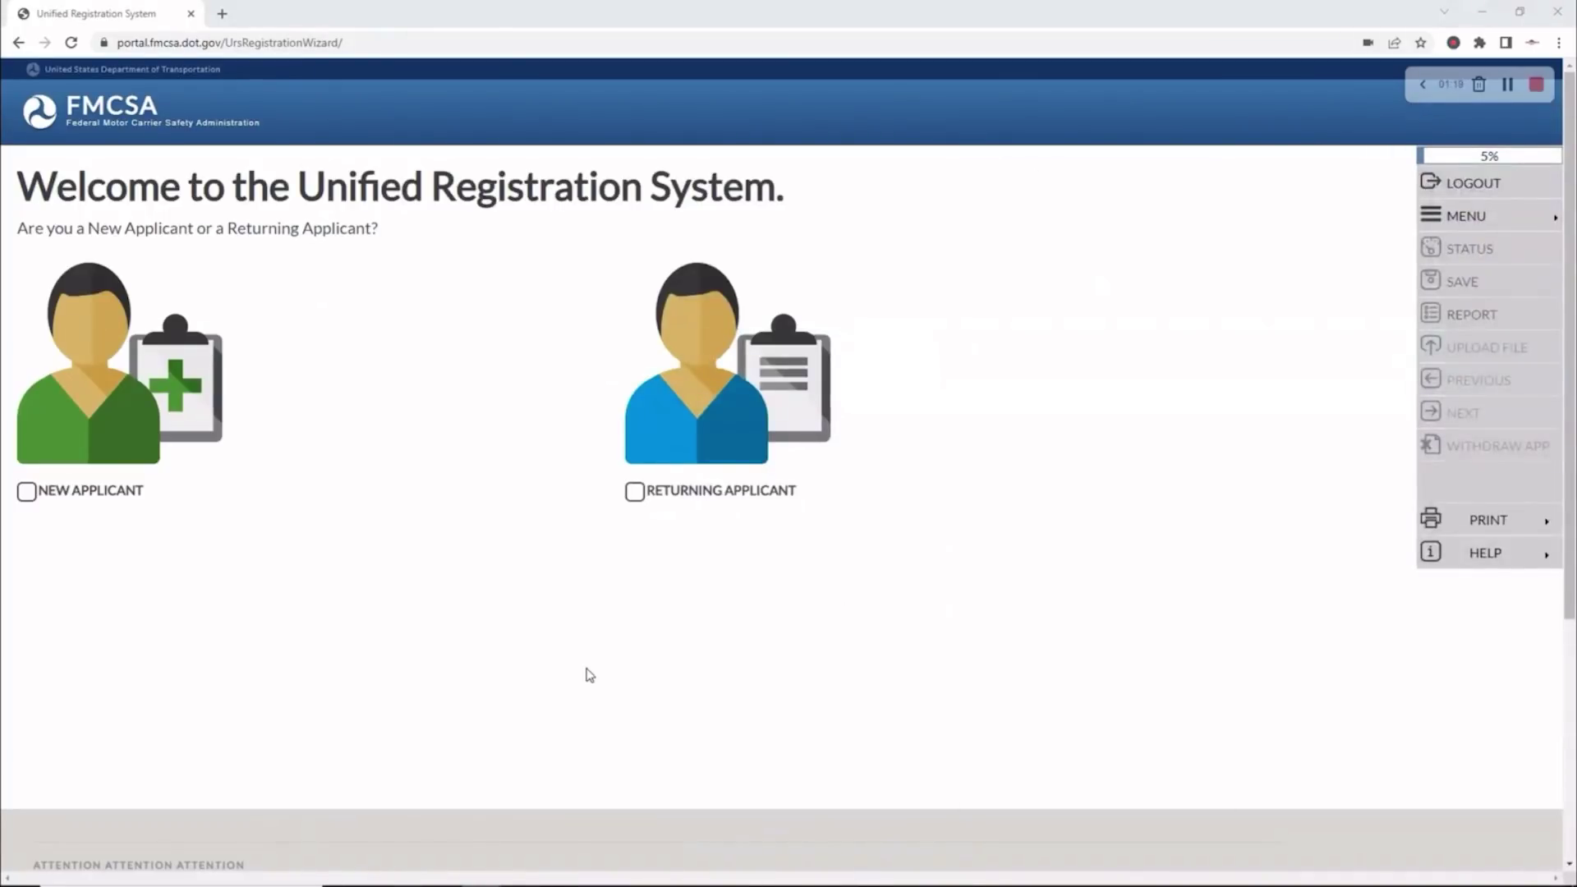
click(27, 493)
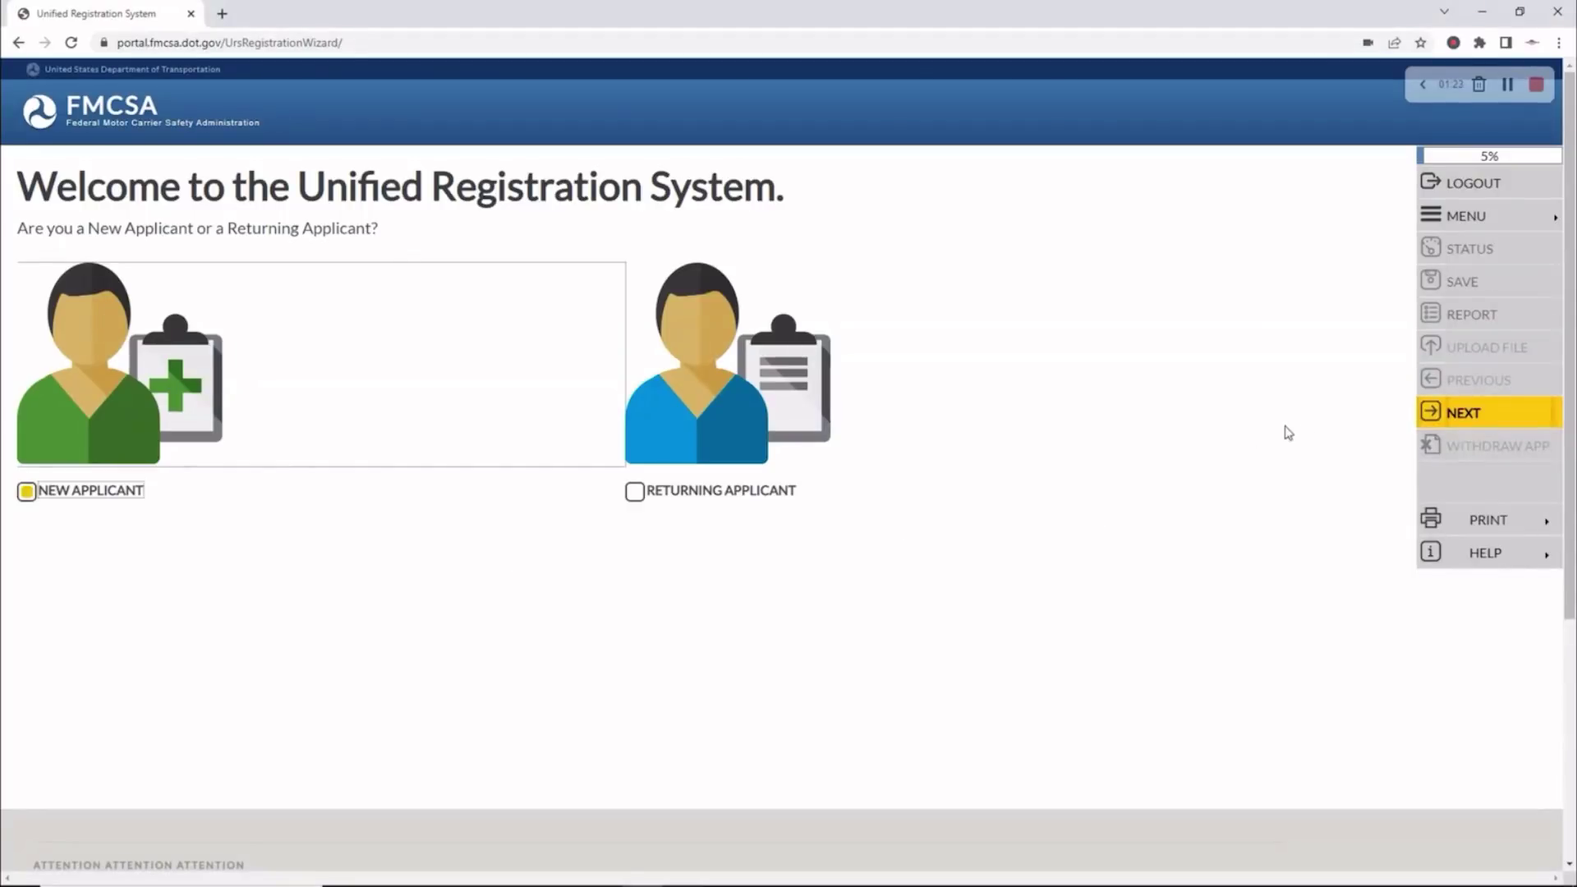
Advance through the navigation, financial responsibility, process agent, USDOT and certification notices
click(1454, 419)
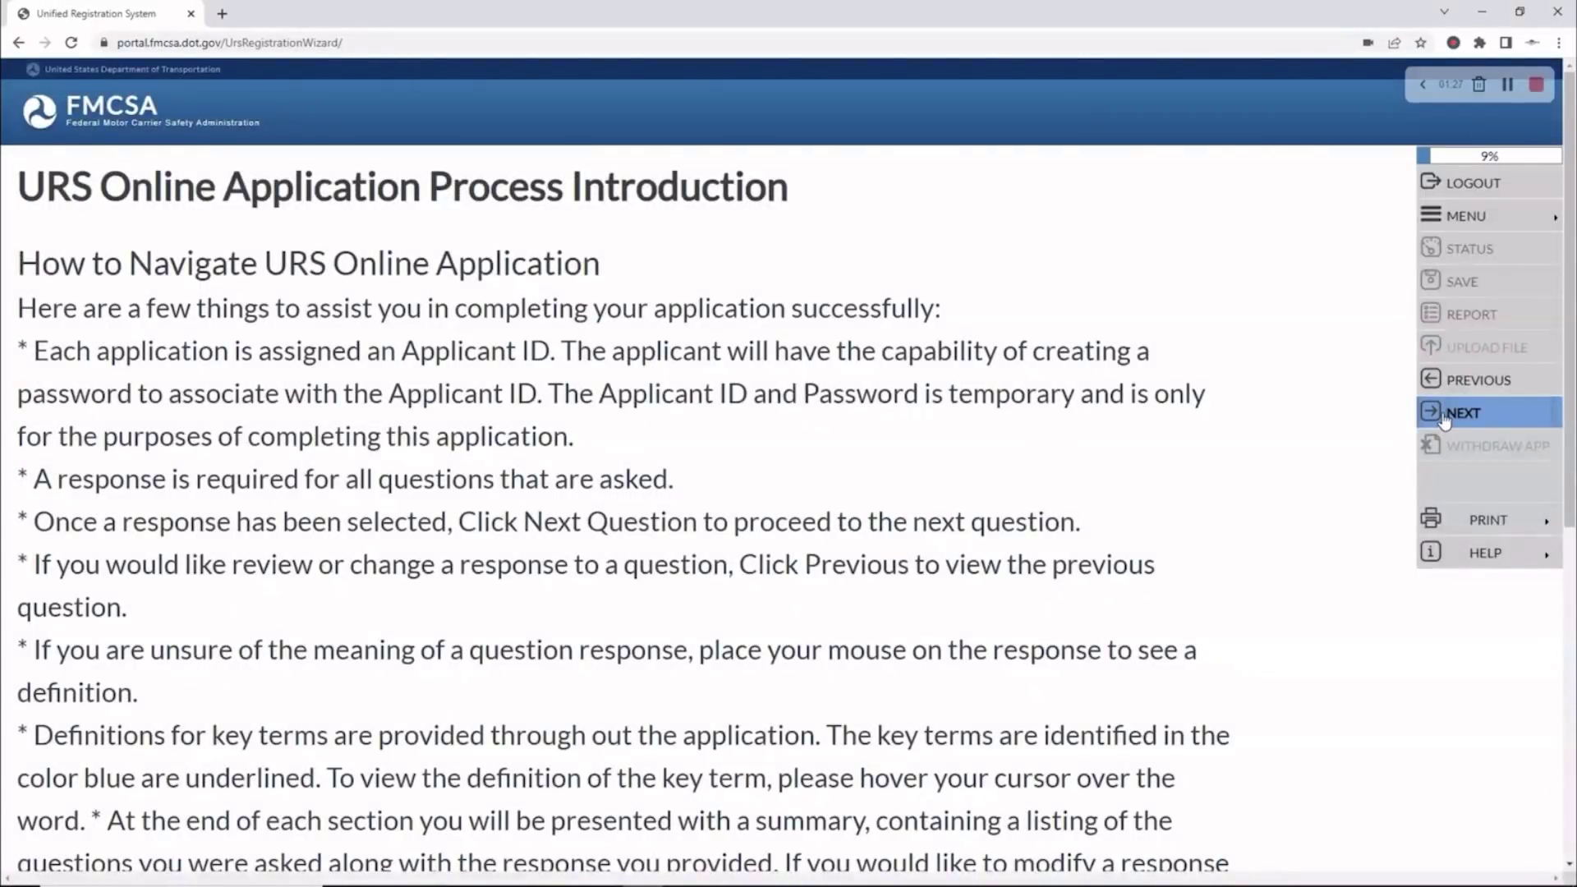
click(1452, 415)
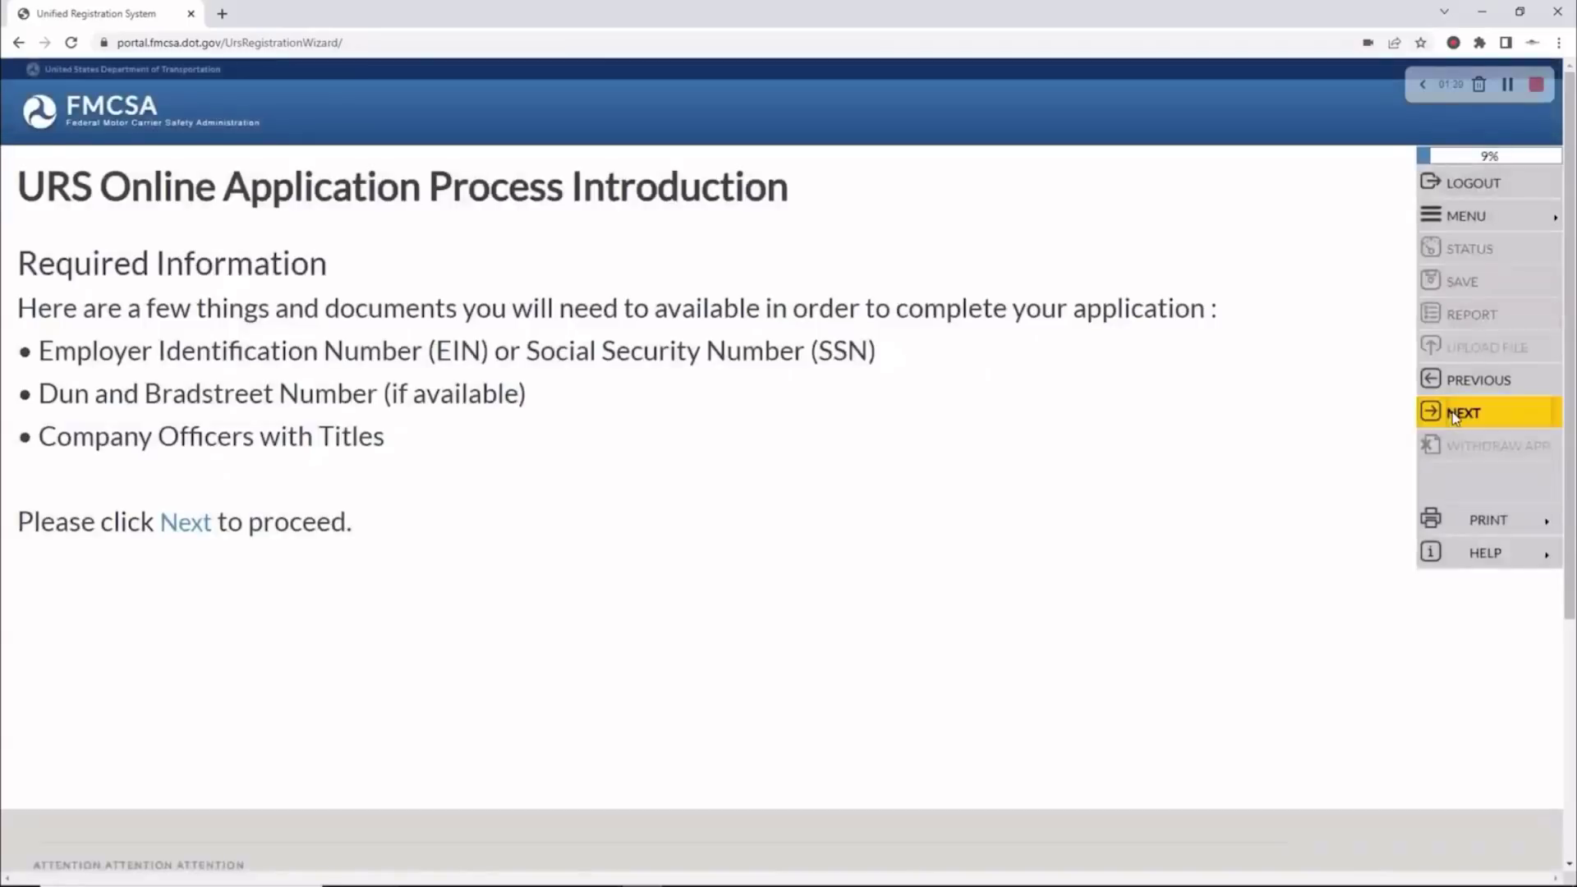
click(1452, 415)
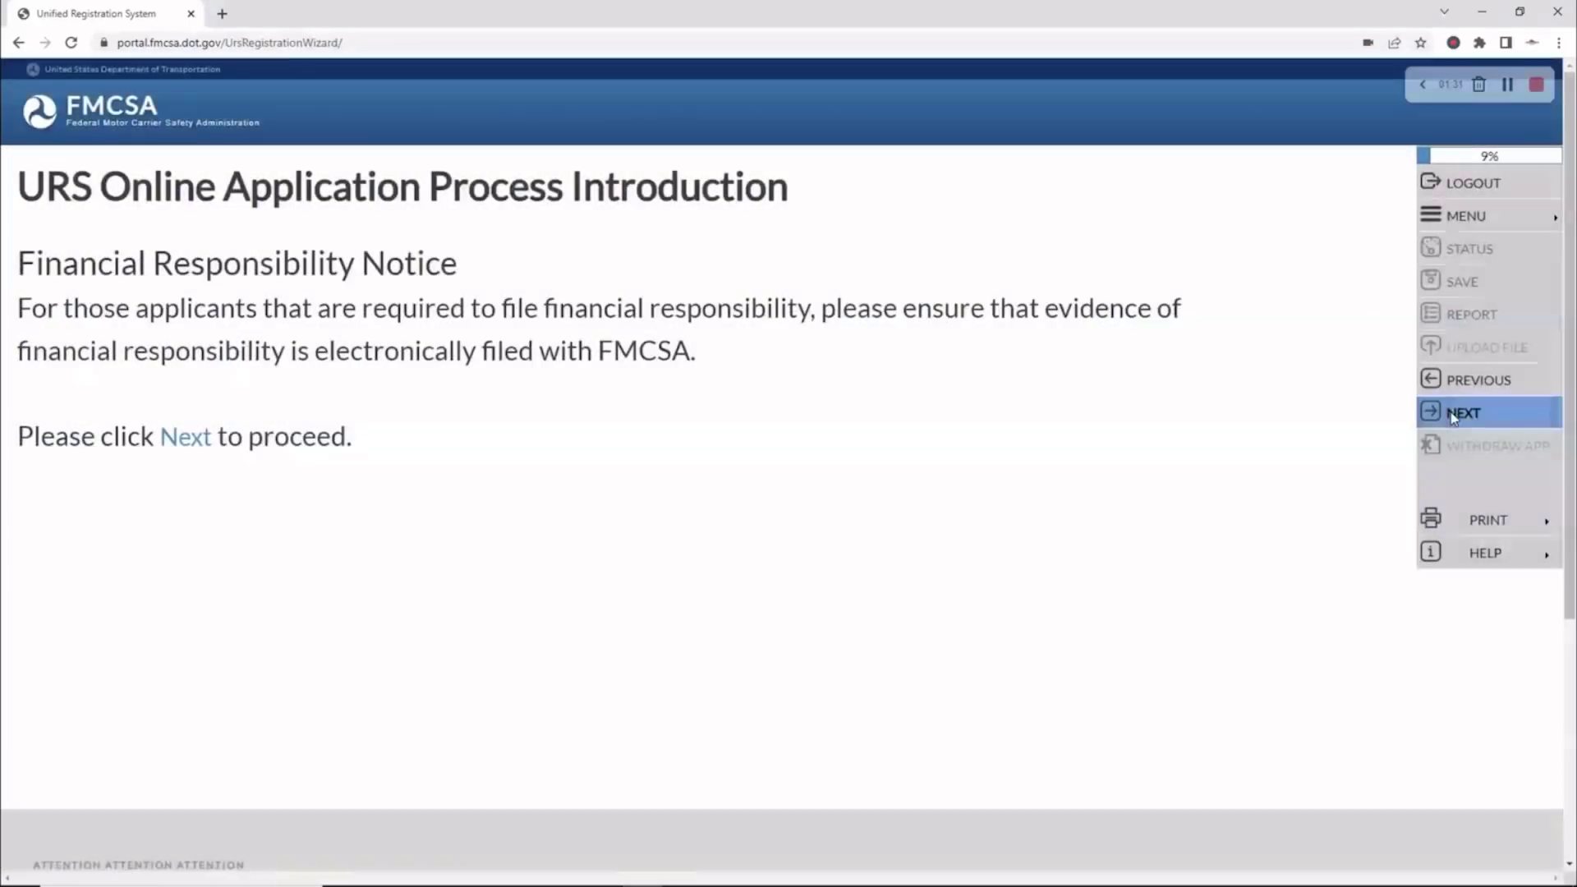
click(1453, 415)
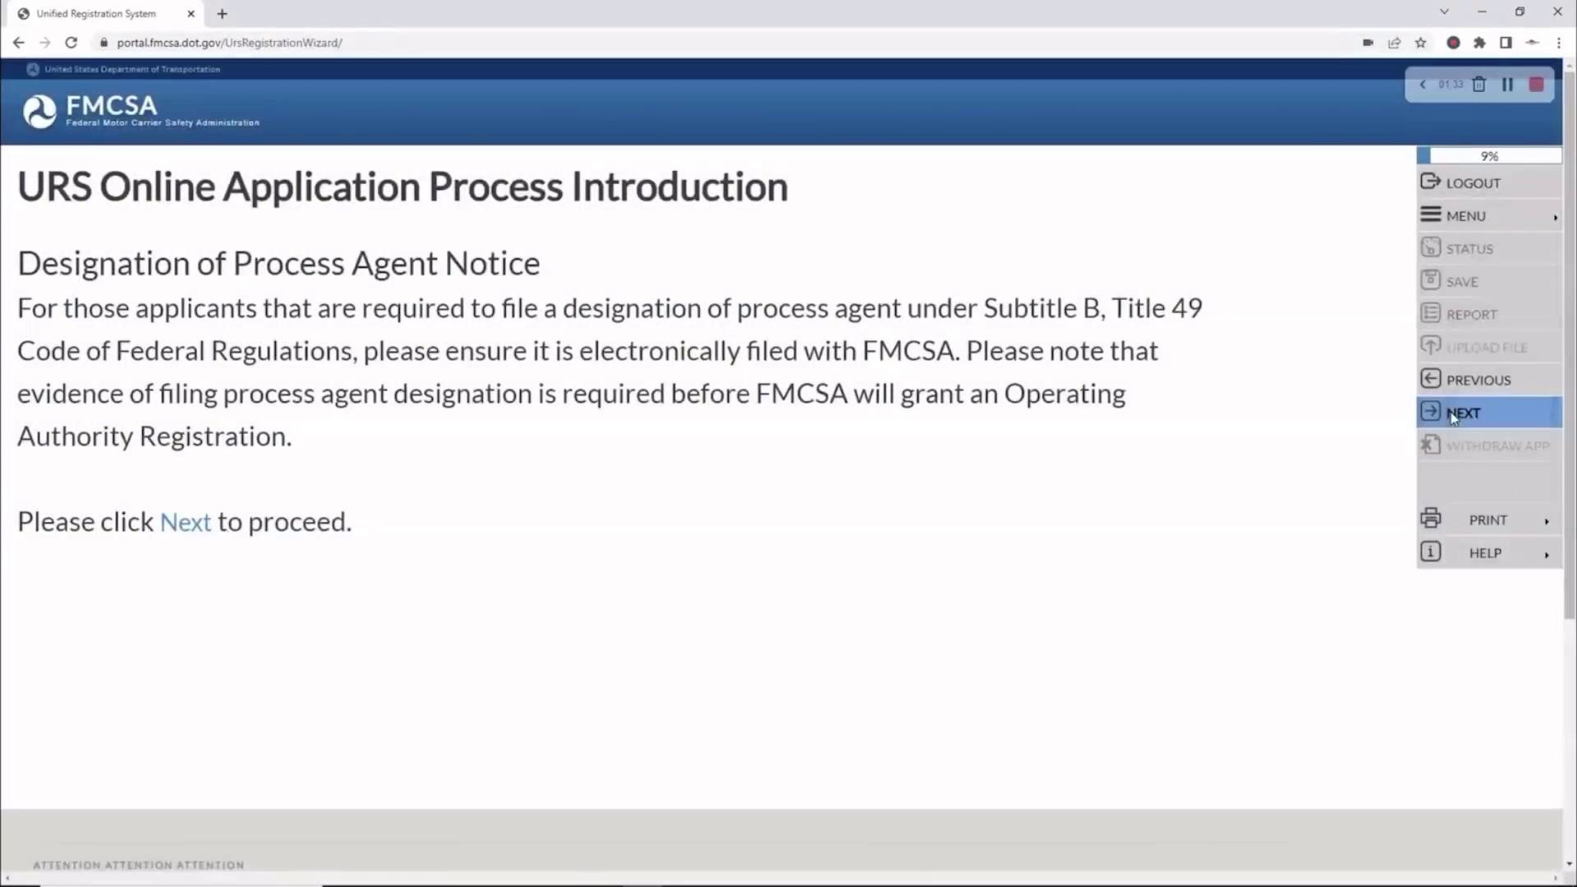
click(1453, 415)
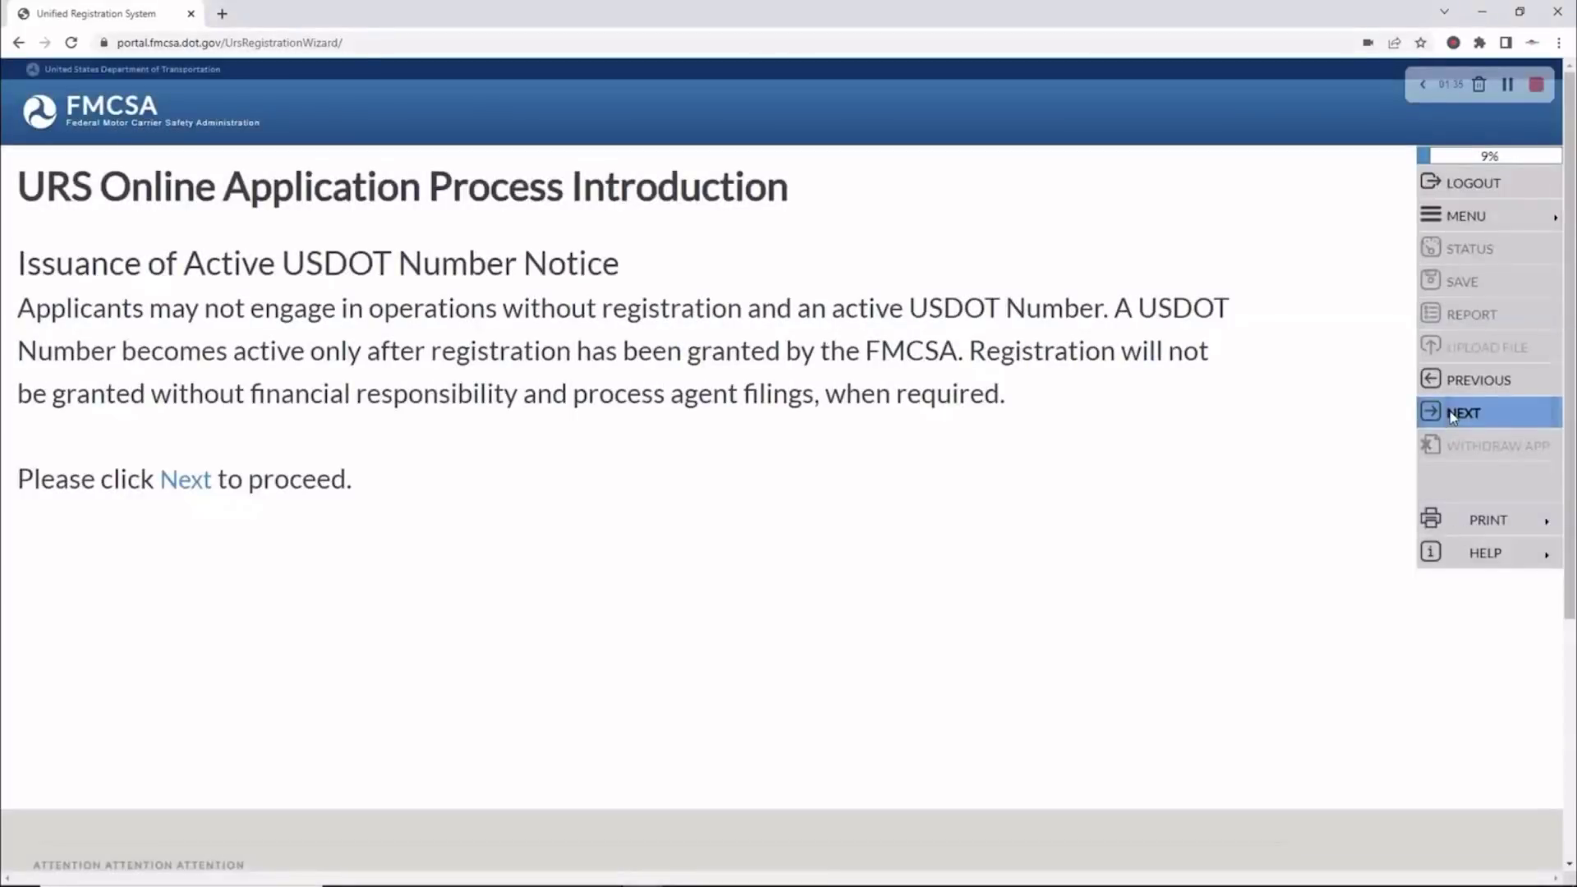
click(1452, 416)
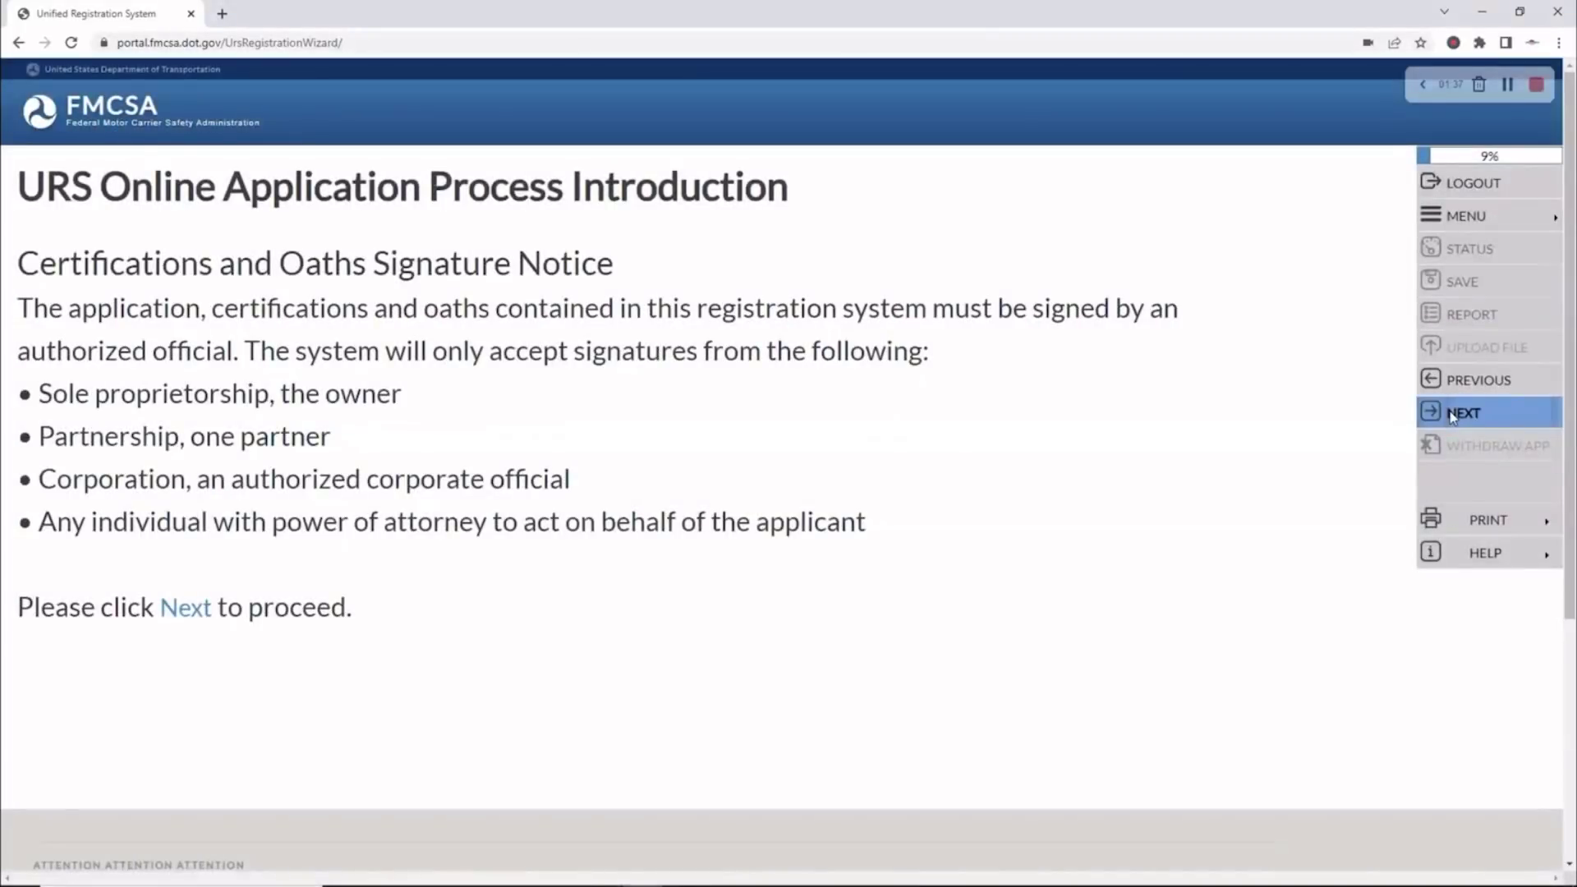
click(1452, 415)
click(1453, 414)
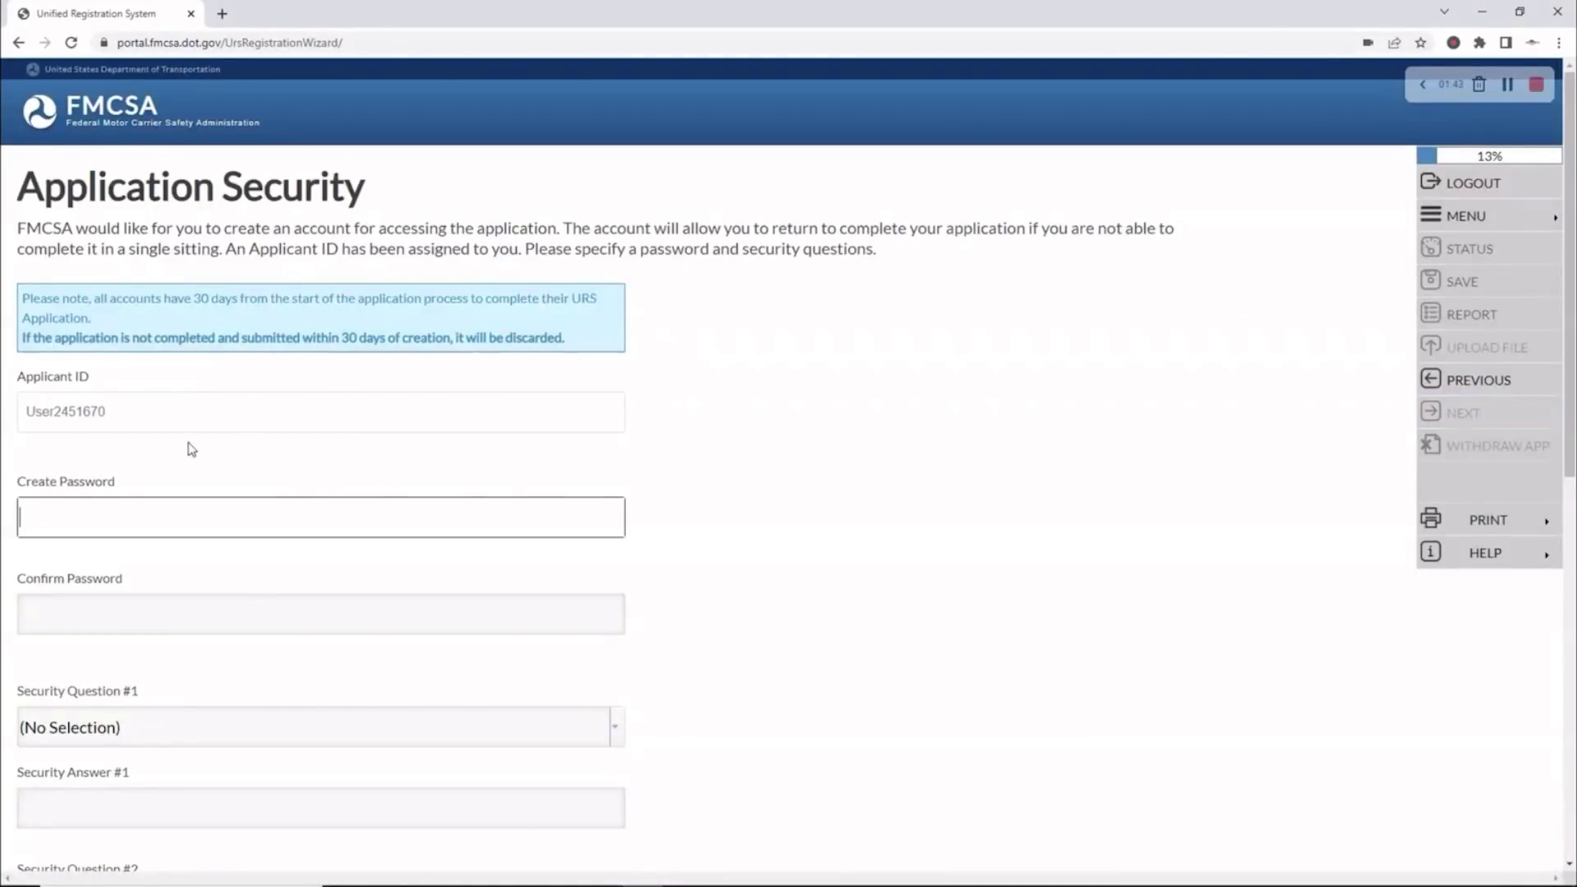
Copy the assigned applicant ID, then enter and confirm the account password
double_click(79, 412)
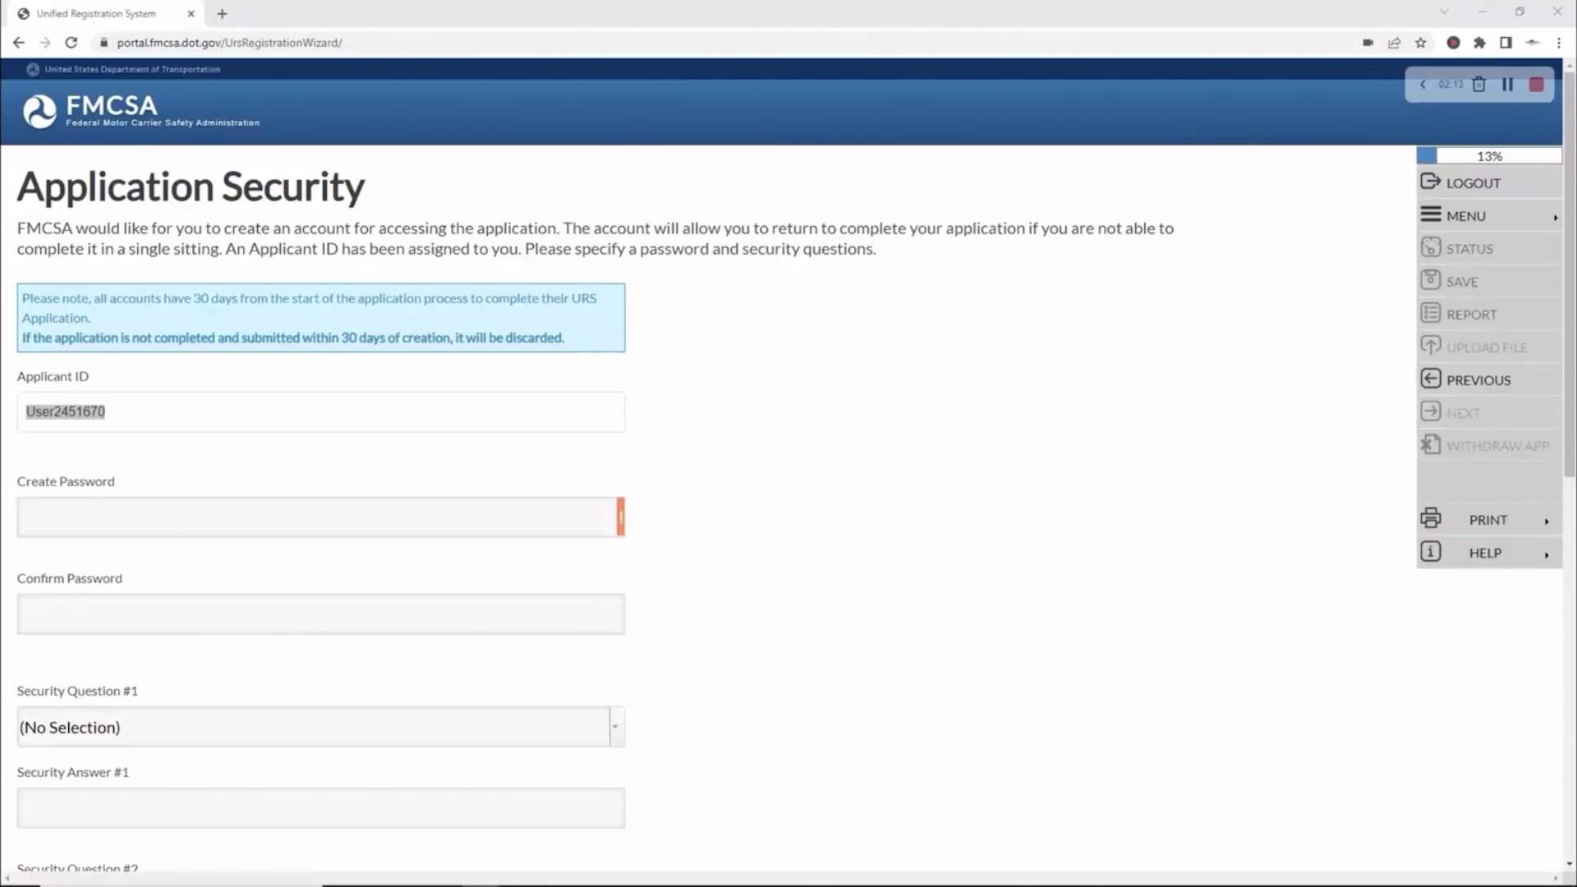
scroll(632, 567, down, 3)
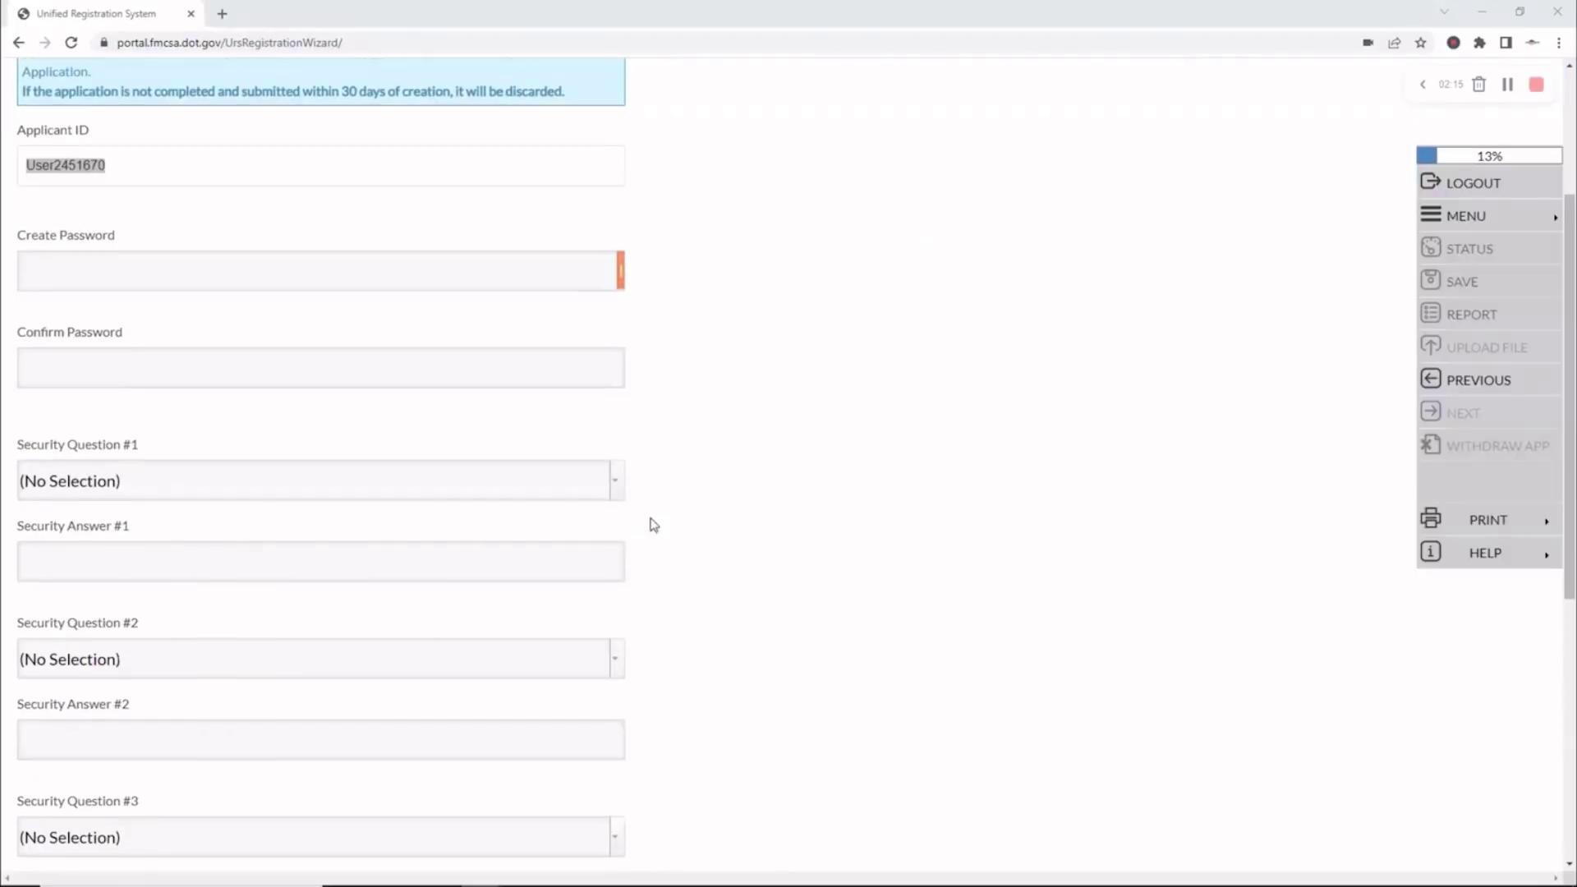
click(69, 272)
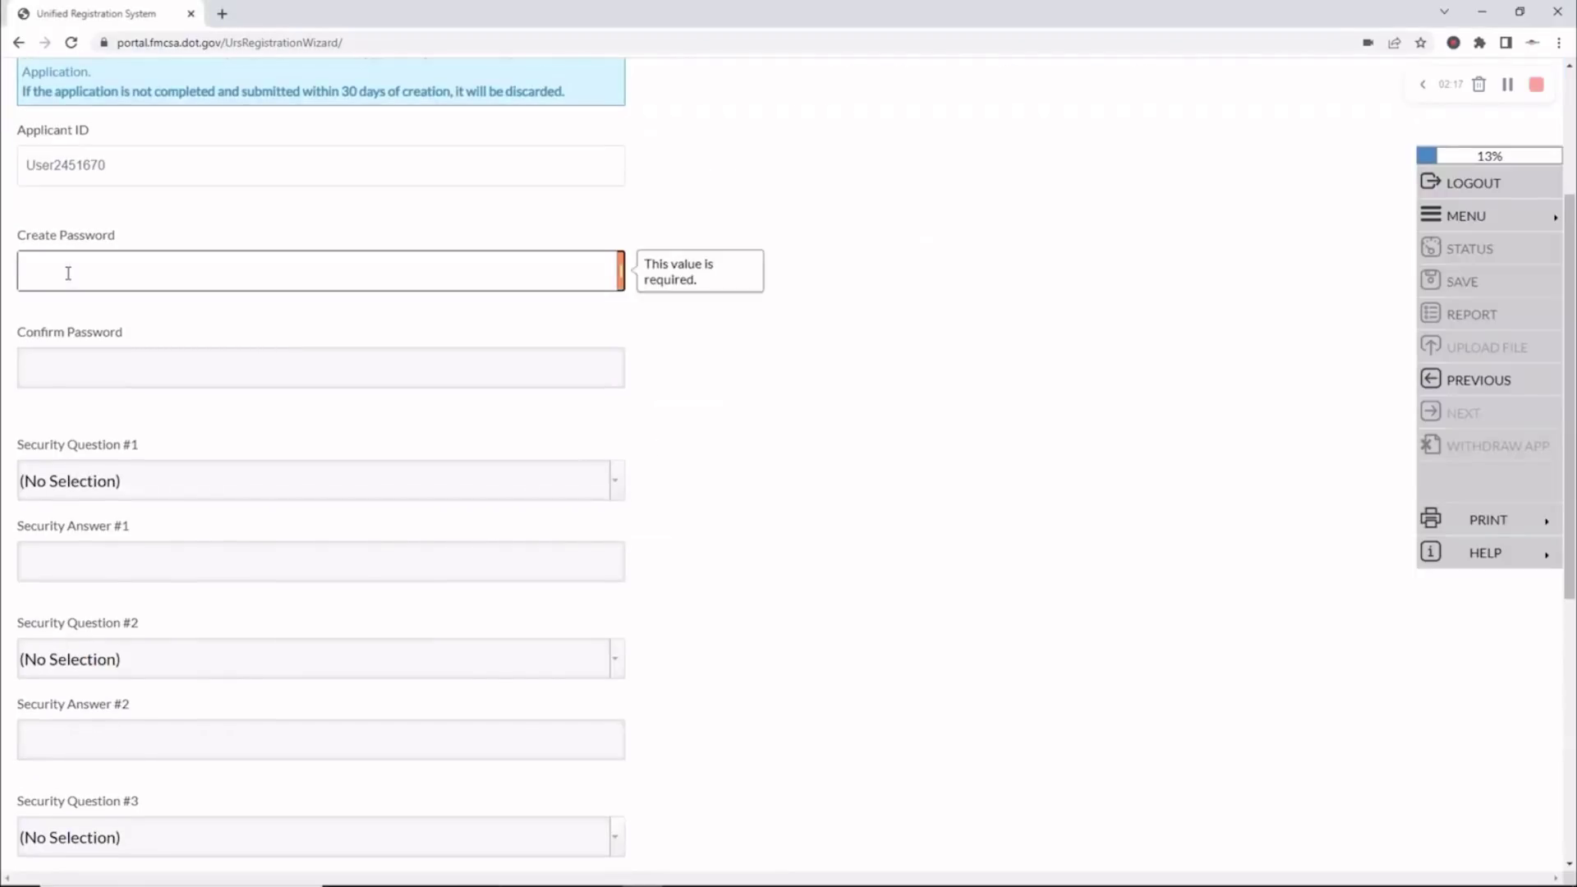
key(ctrl+v)
click(47, 361)
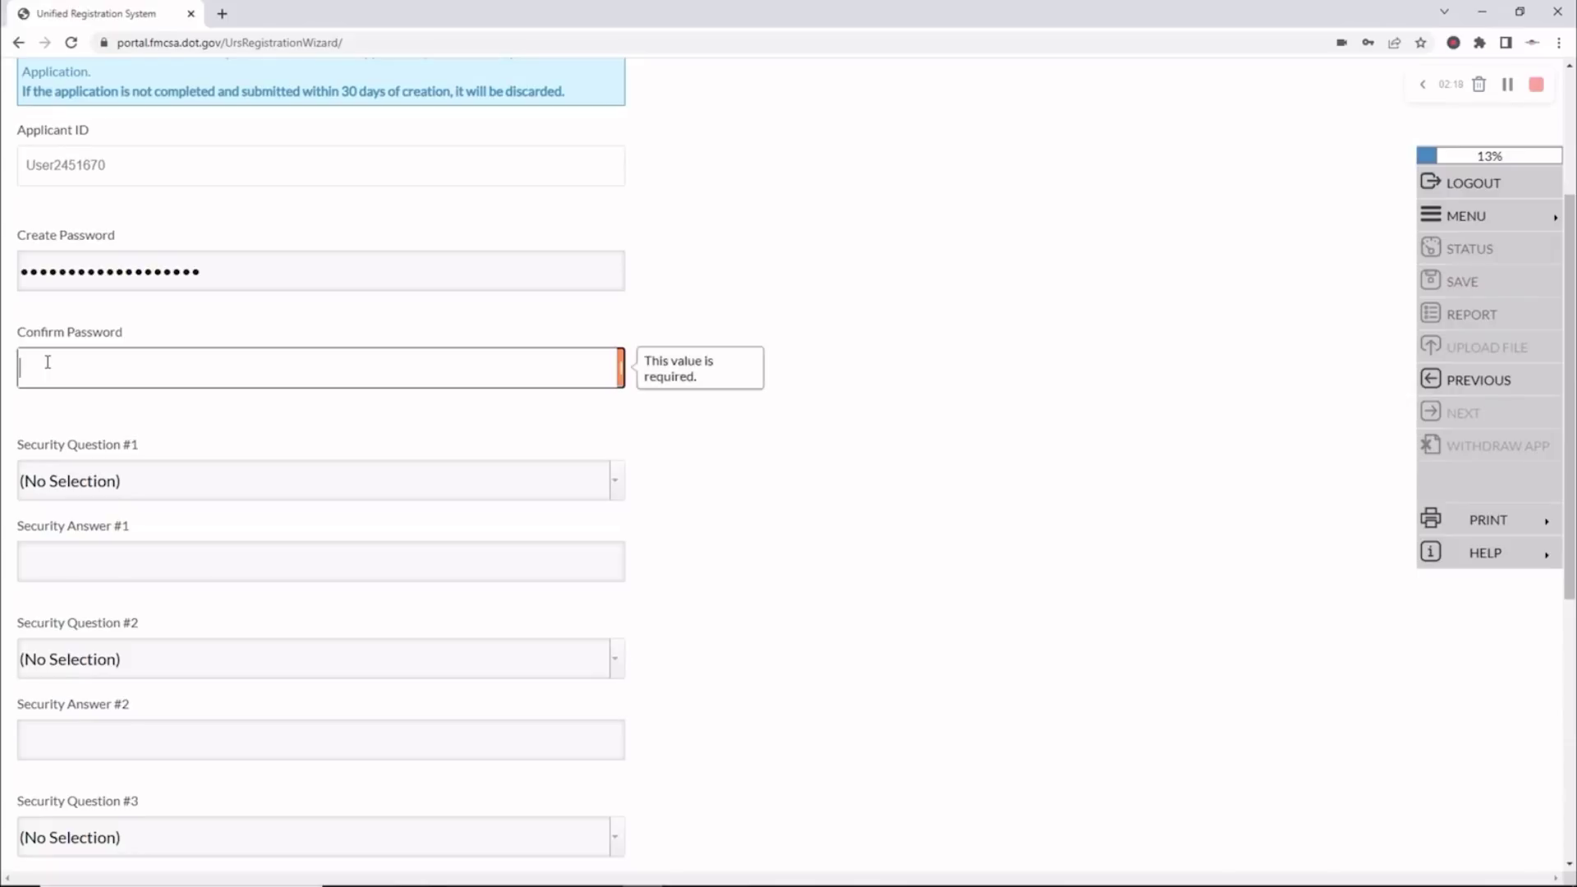
key(ctrl+v)
scroll(234, 359, down, 3)
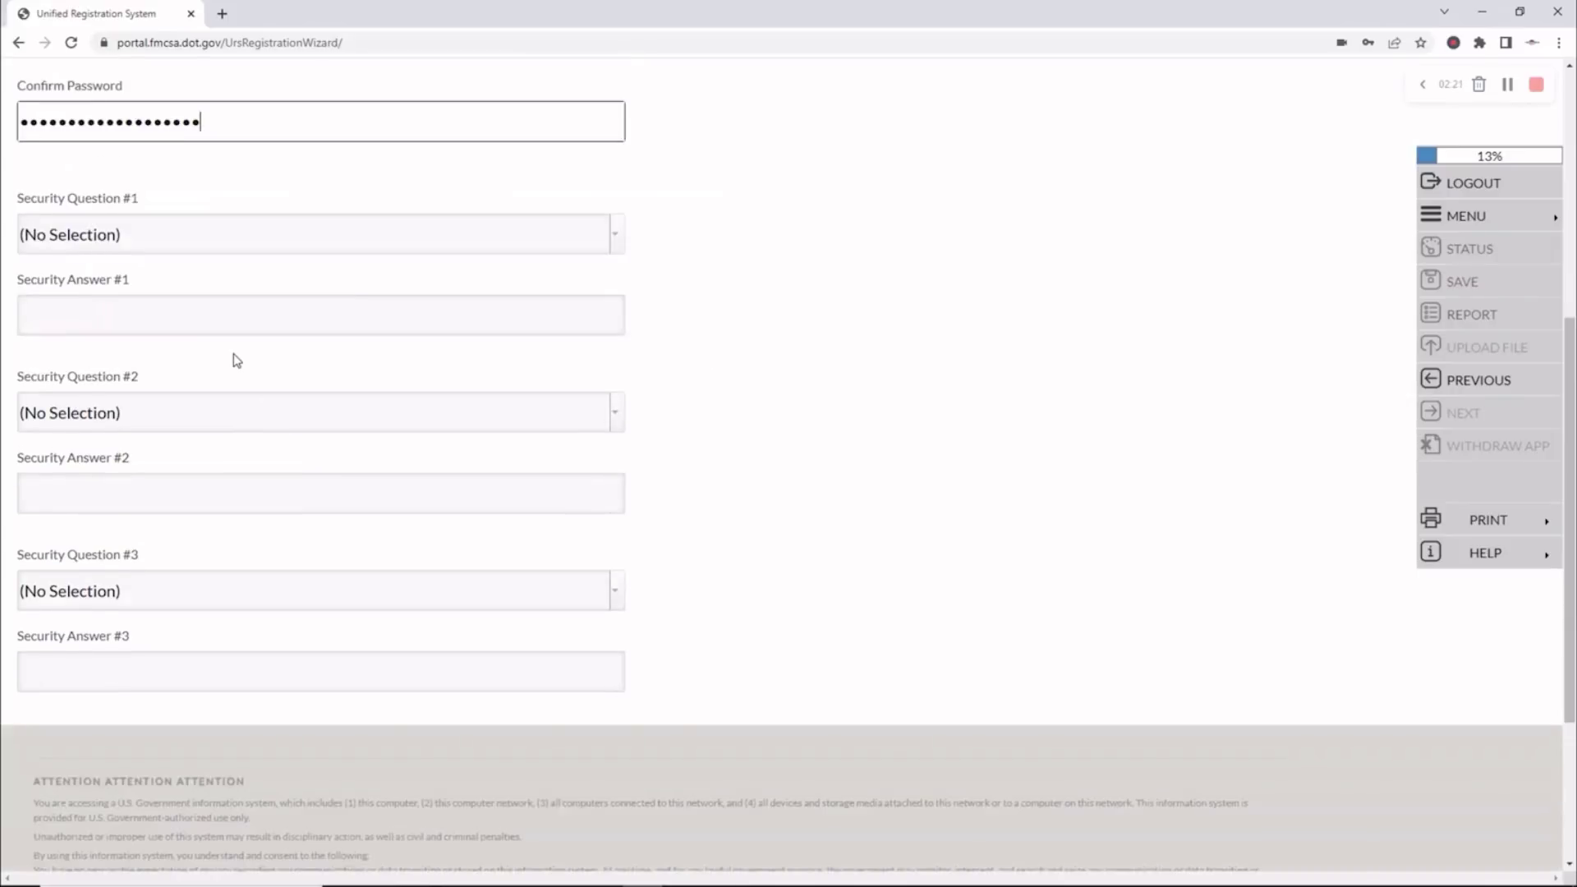
scroll(236, 360, down, 1)
Choose the high school mascot question as security question 1 and enter its answer
click(619, 163)
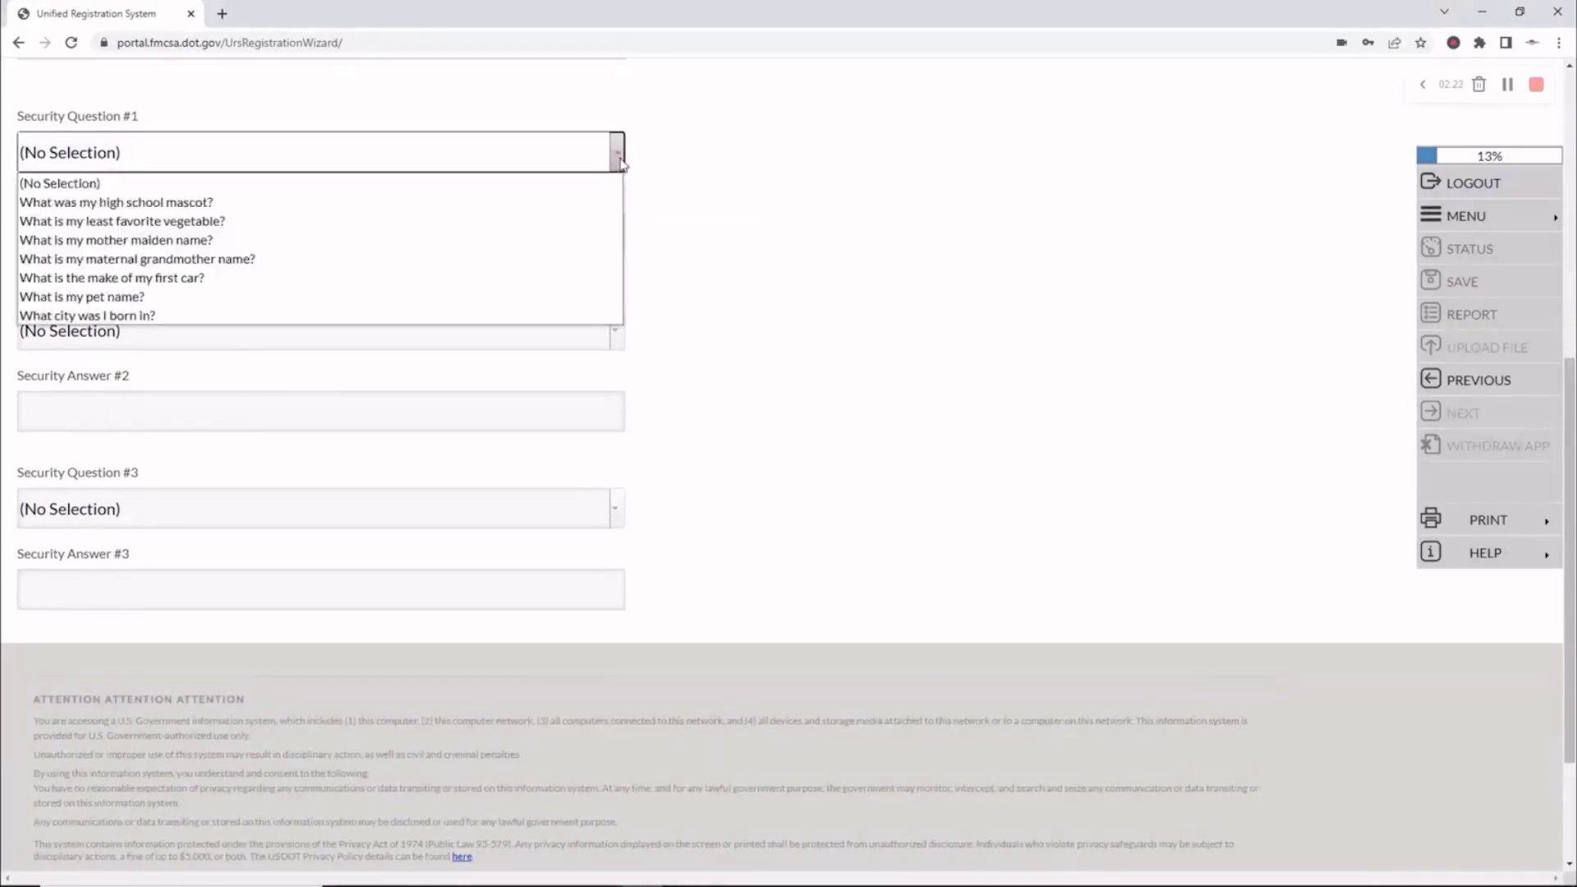
scroll(620, 164, up, 5)
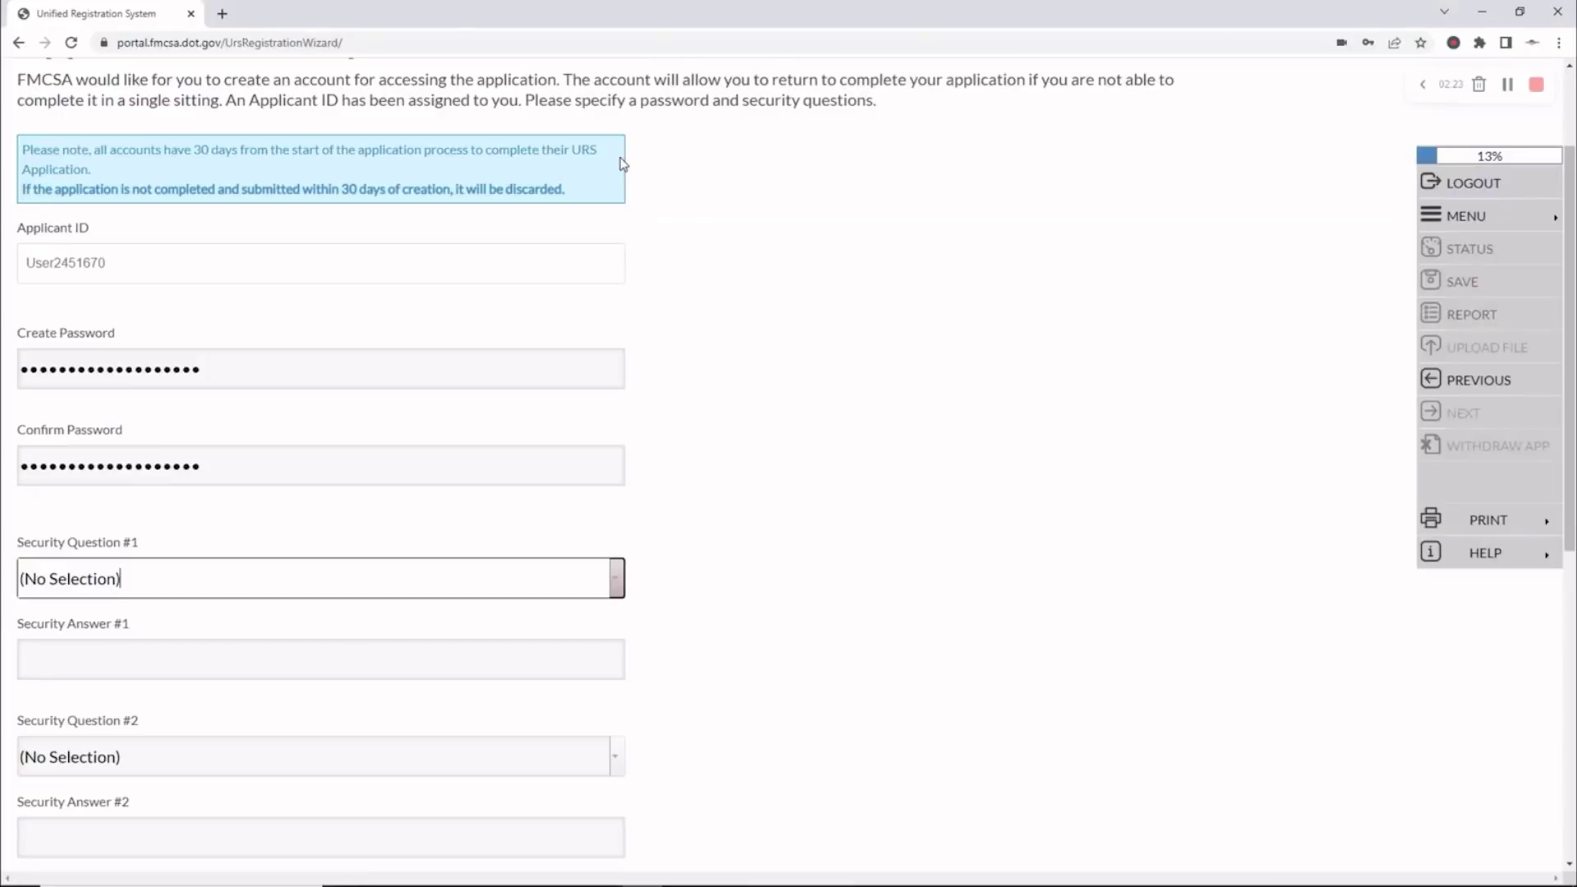
click(616, 577)
click(251, 633)
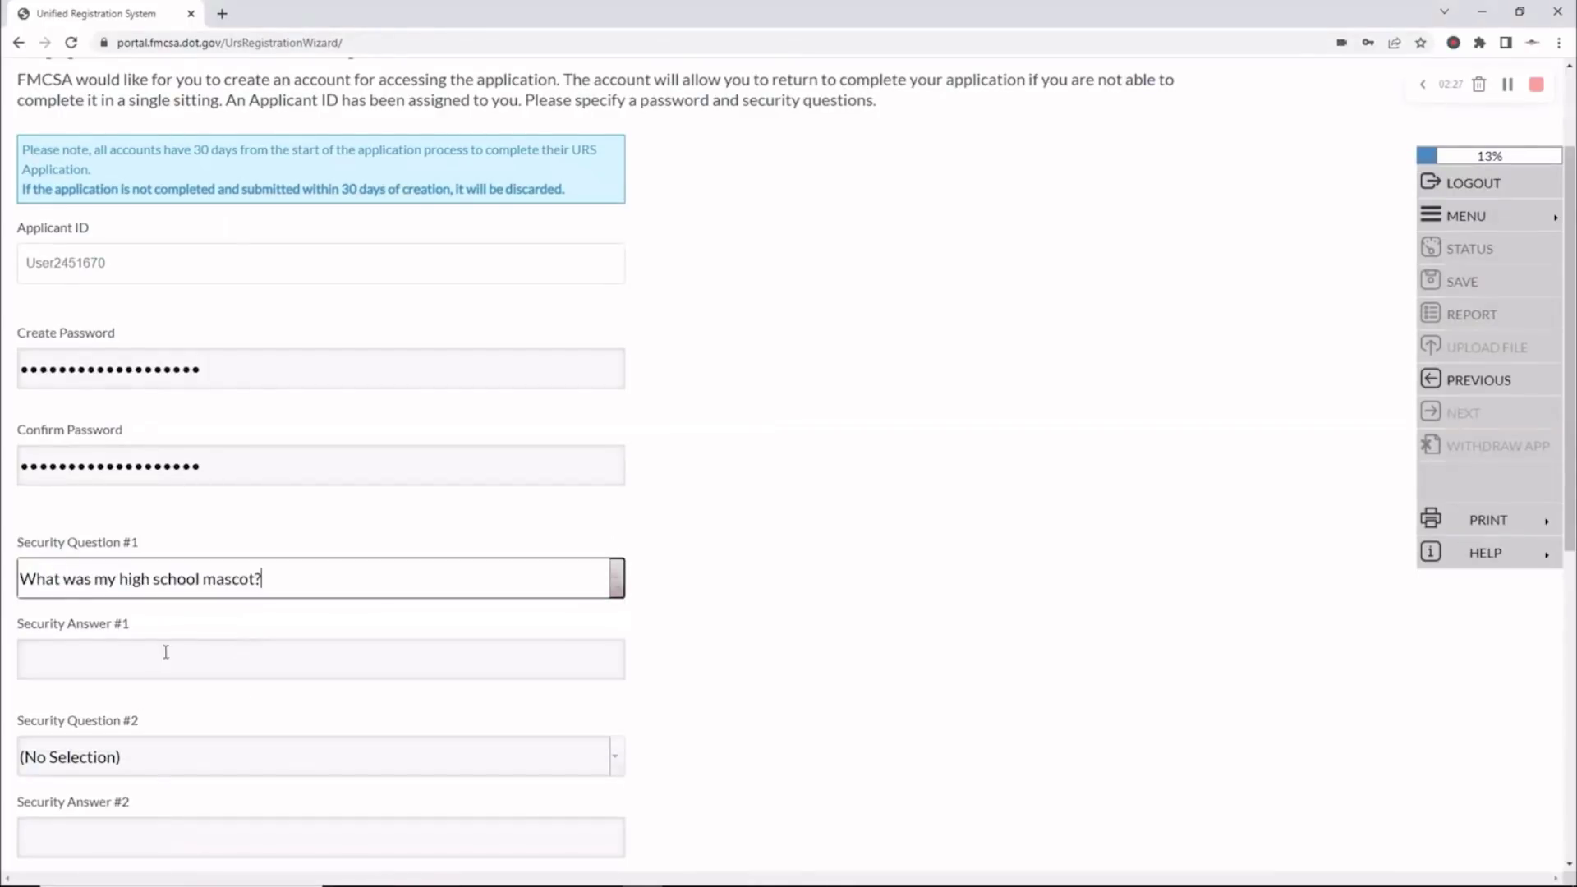
click(146, 660)
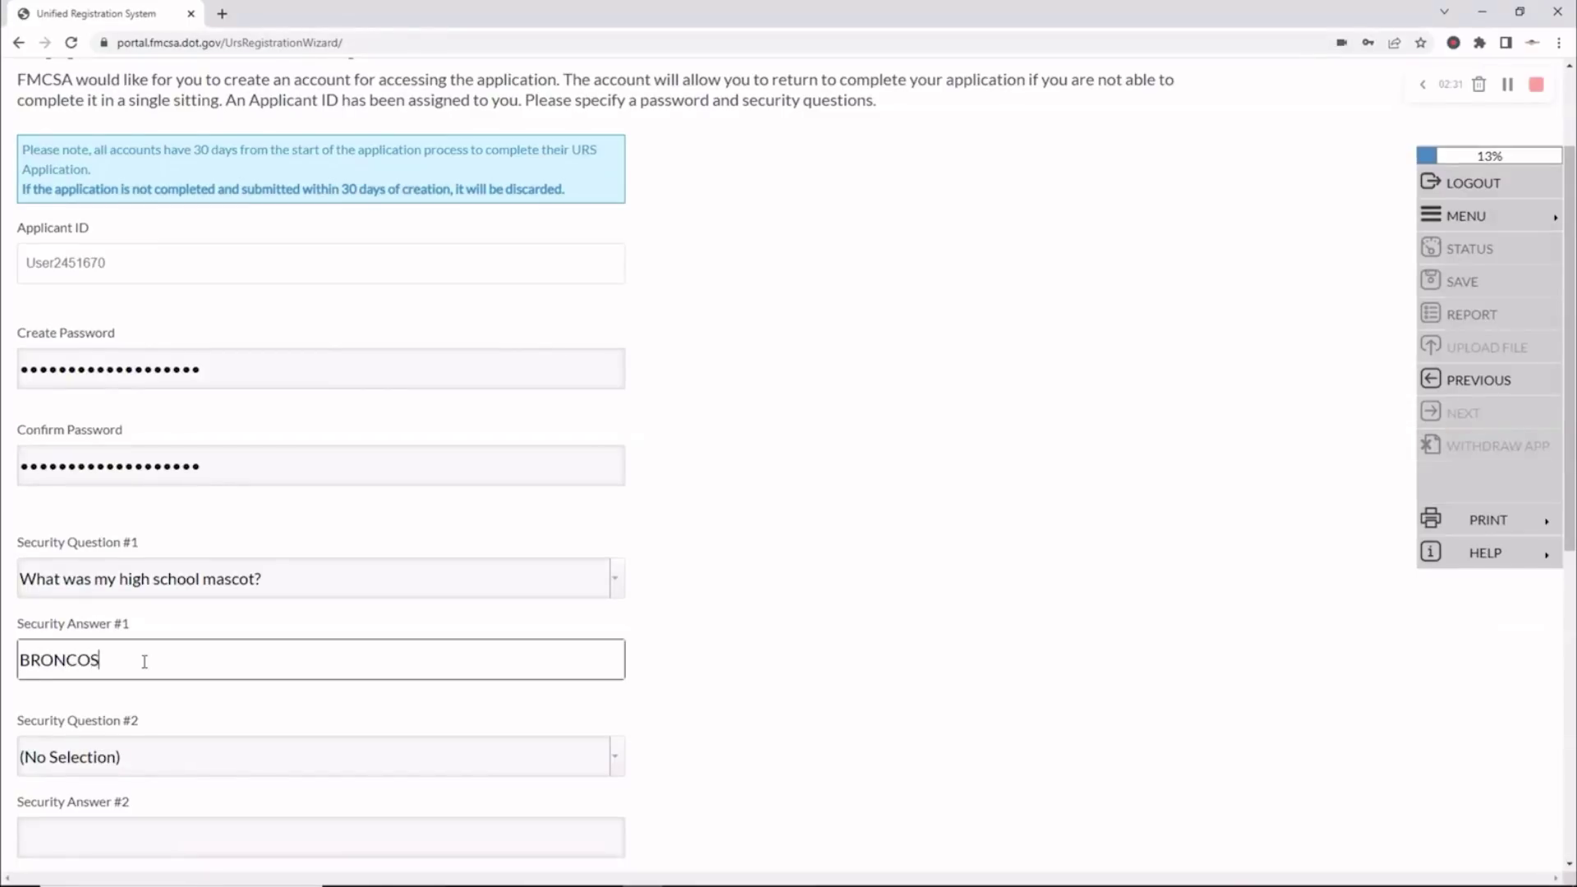
scroll(304, 518, down, 6)
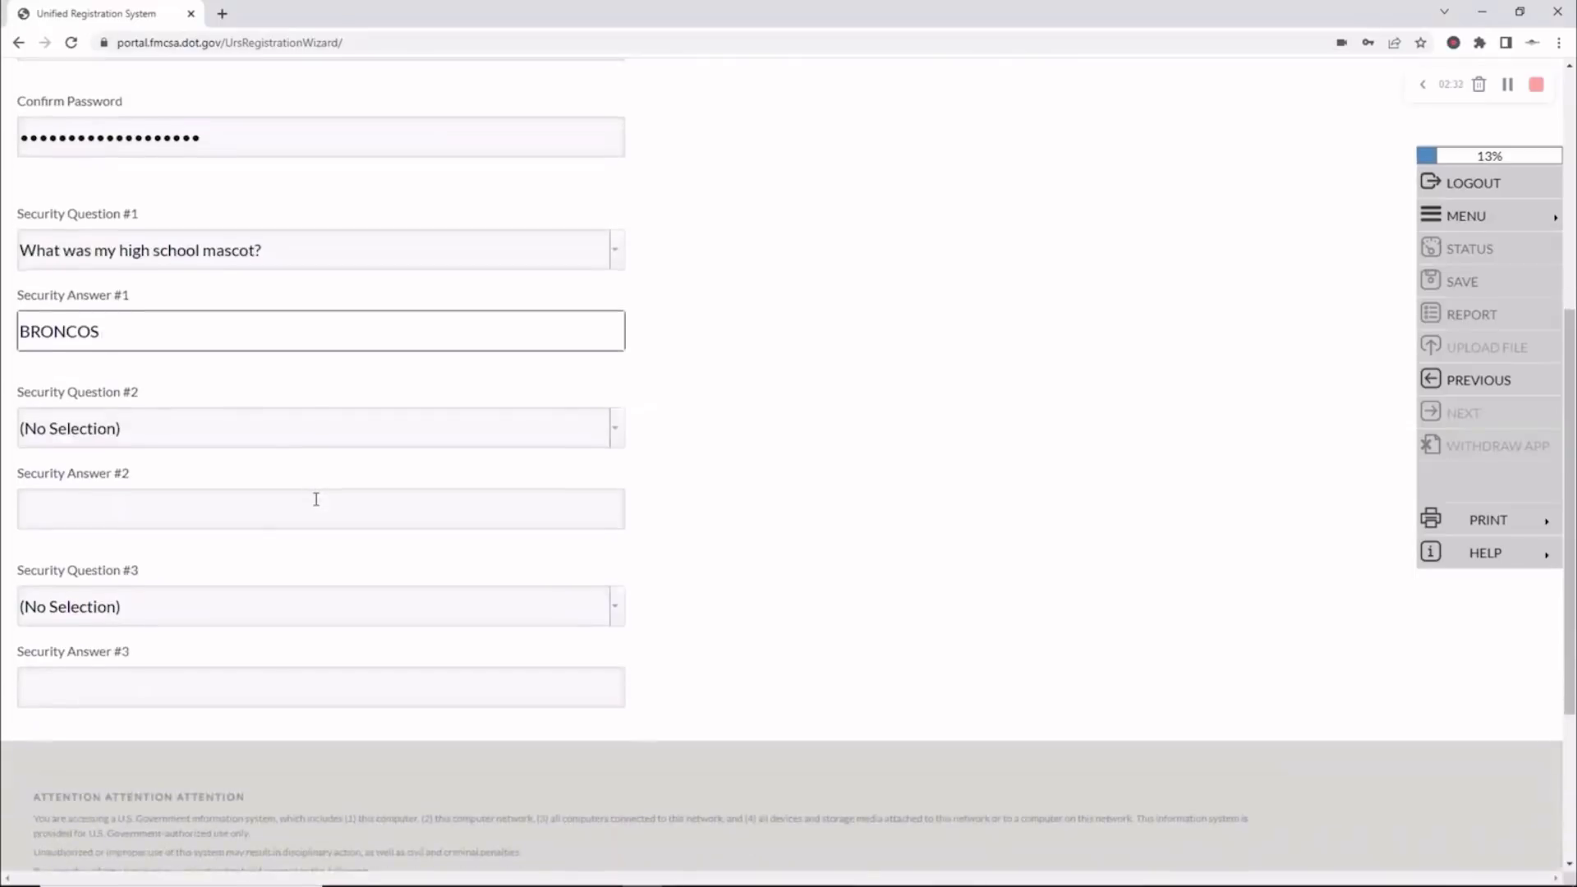
Set security questions 2 and 3 (least favorite vegetable, city of birth) with answers
click(618, 271)
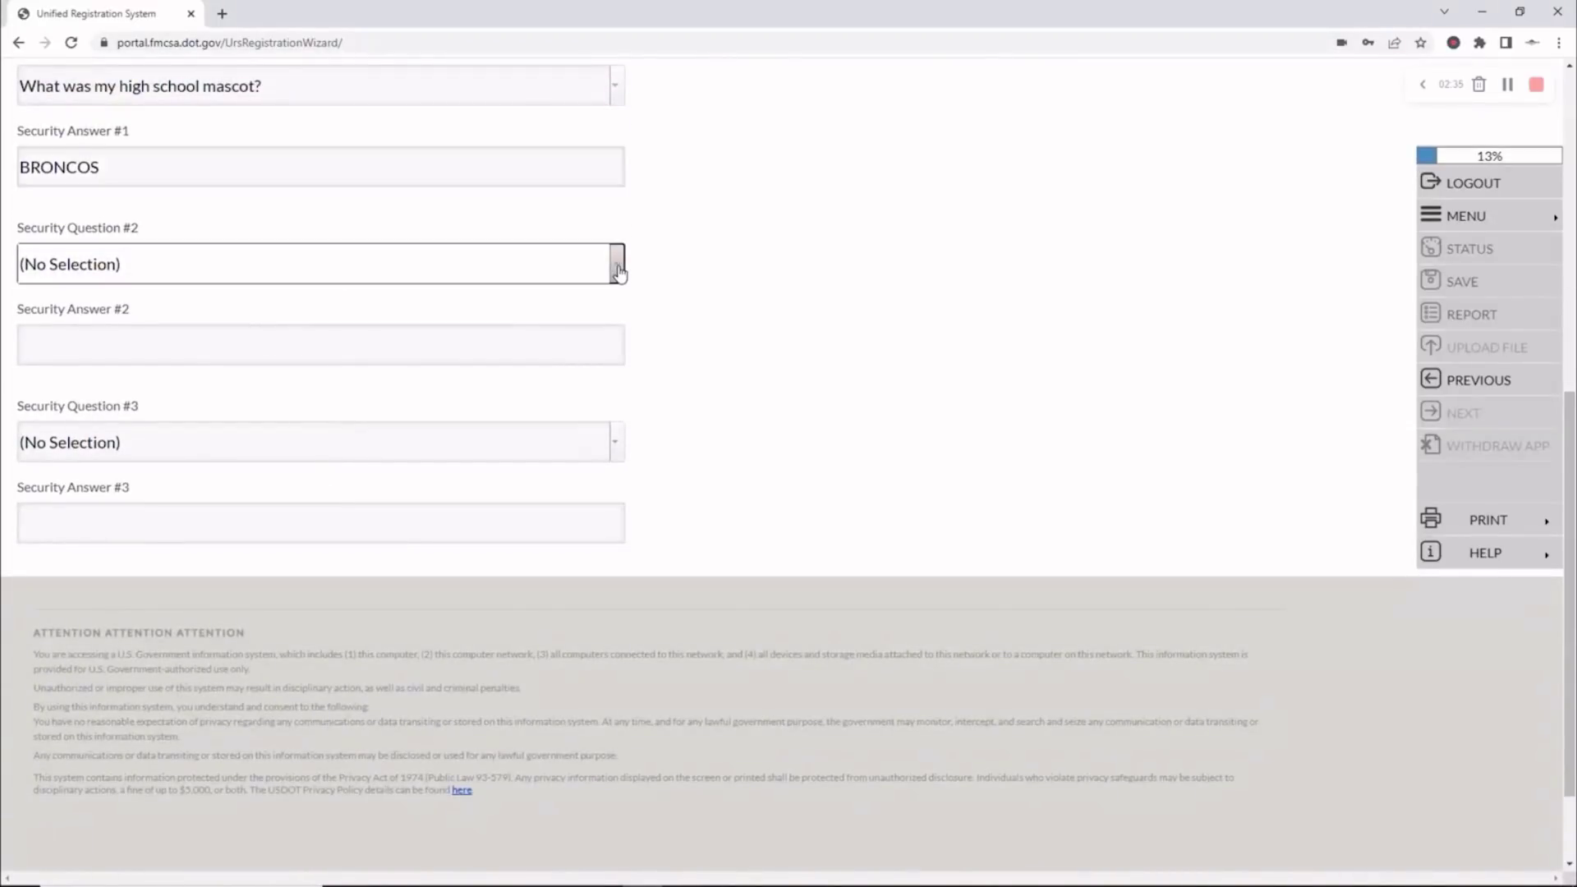
click(618, 272)
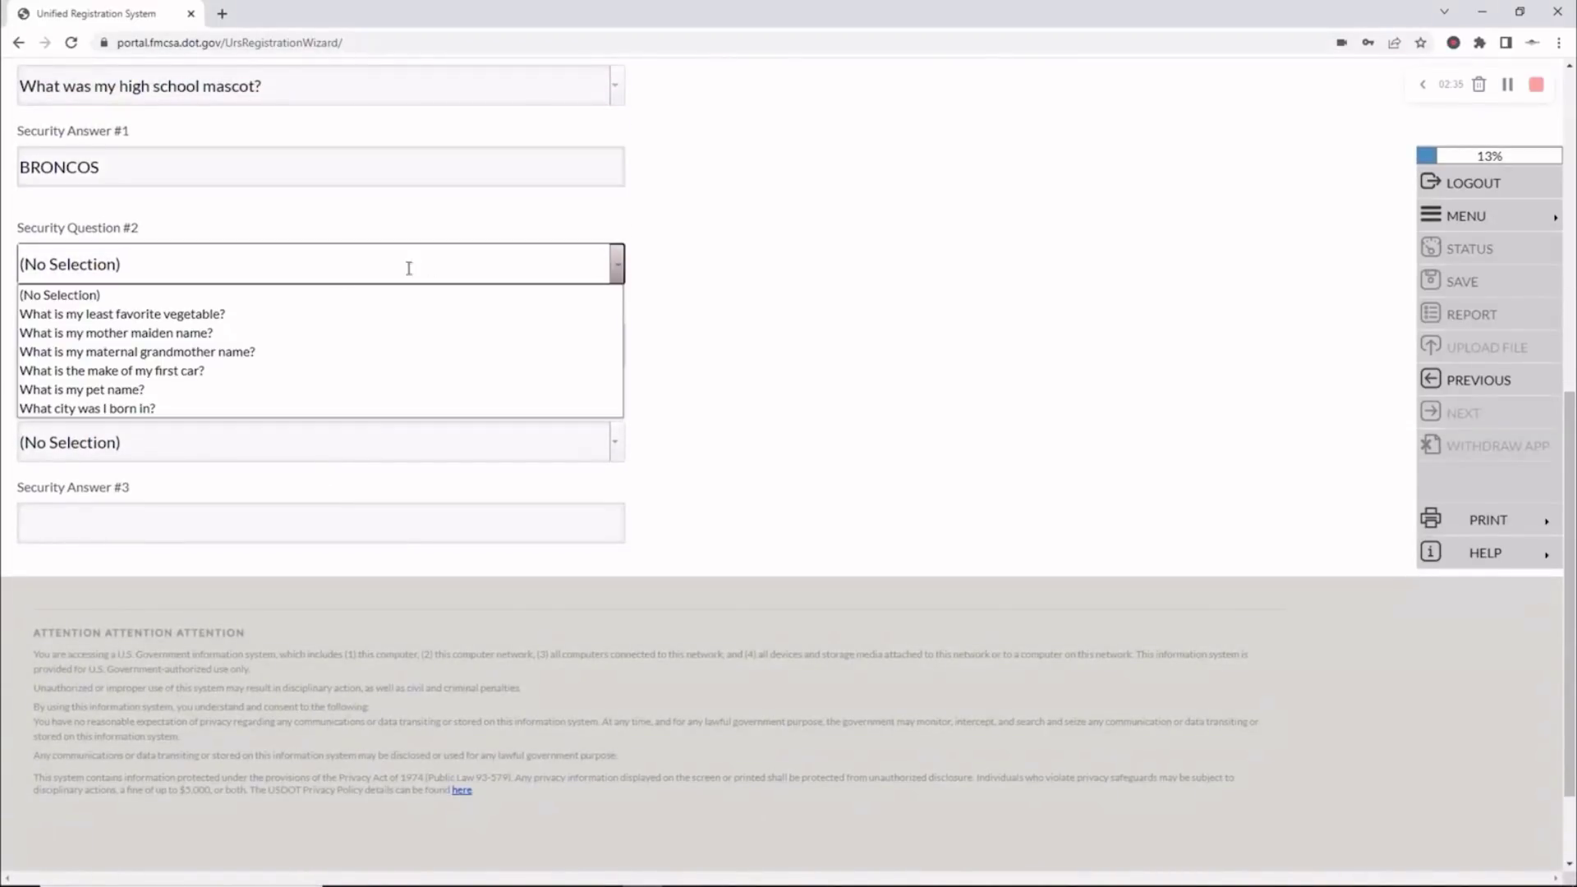
click(285, 315)
click(161, 344)
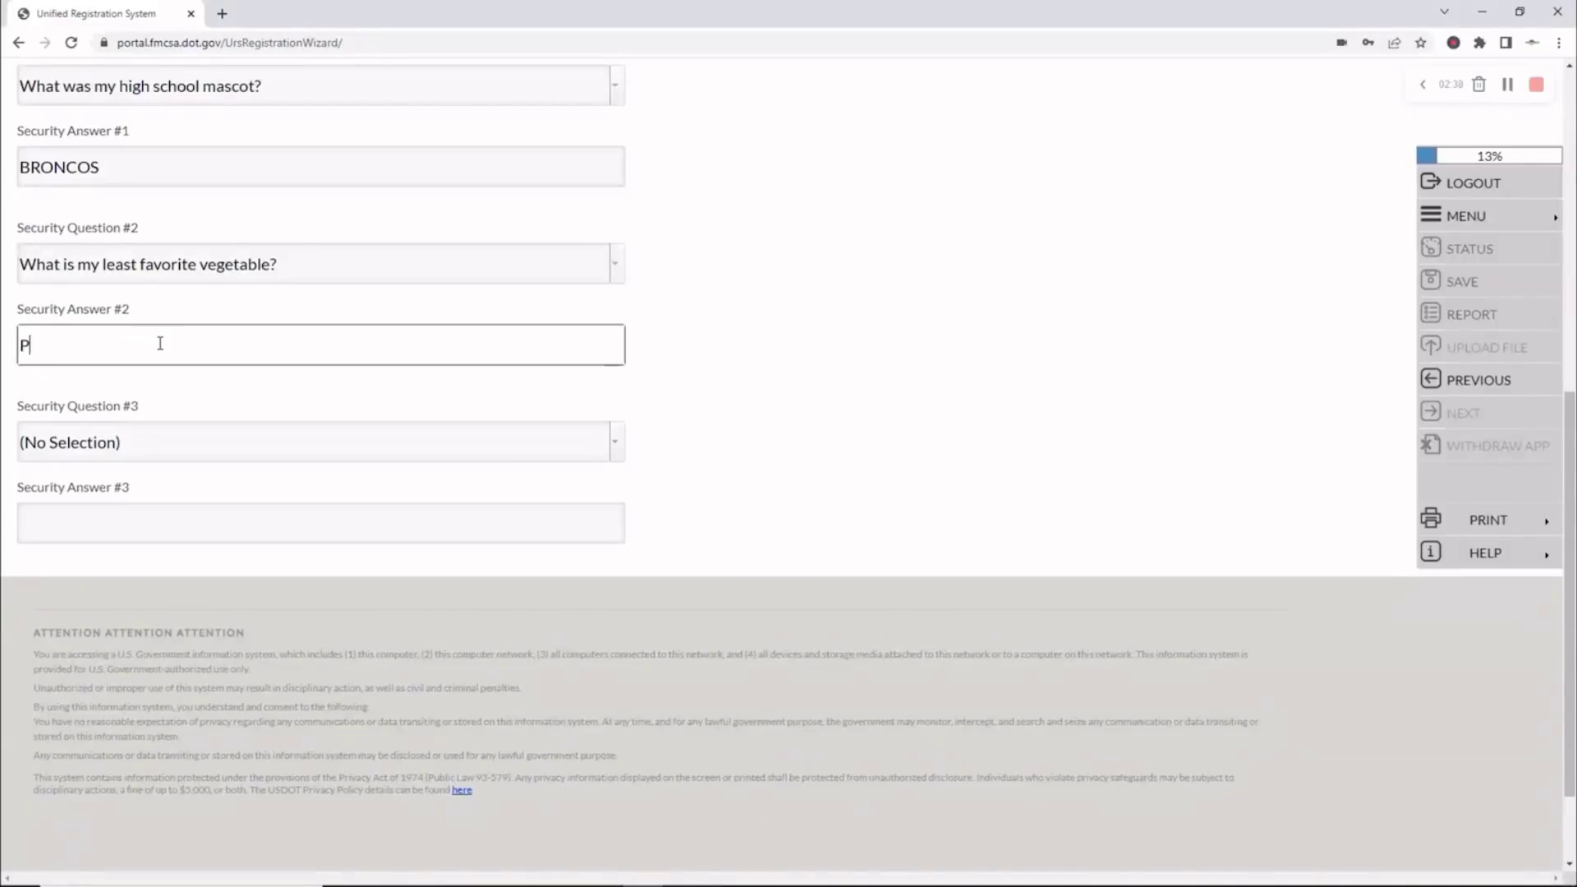
click(617, 445)
click(616, 444)
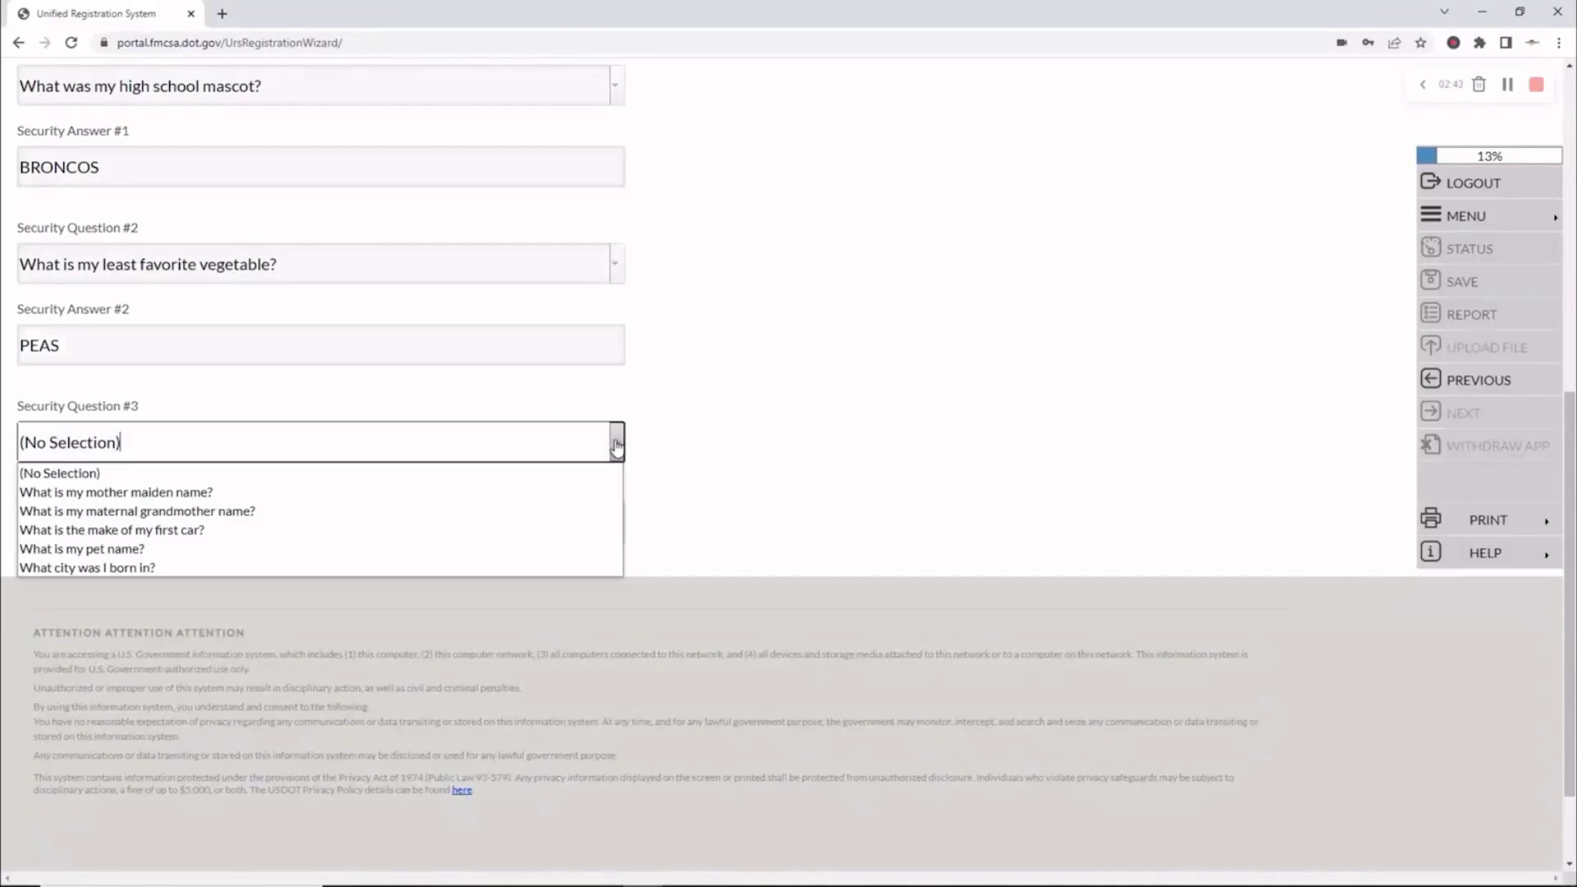
click(312, 567)
click(303, 540)
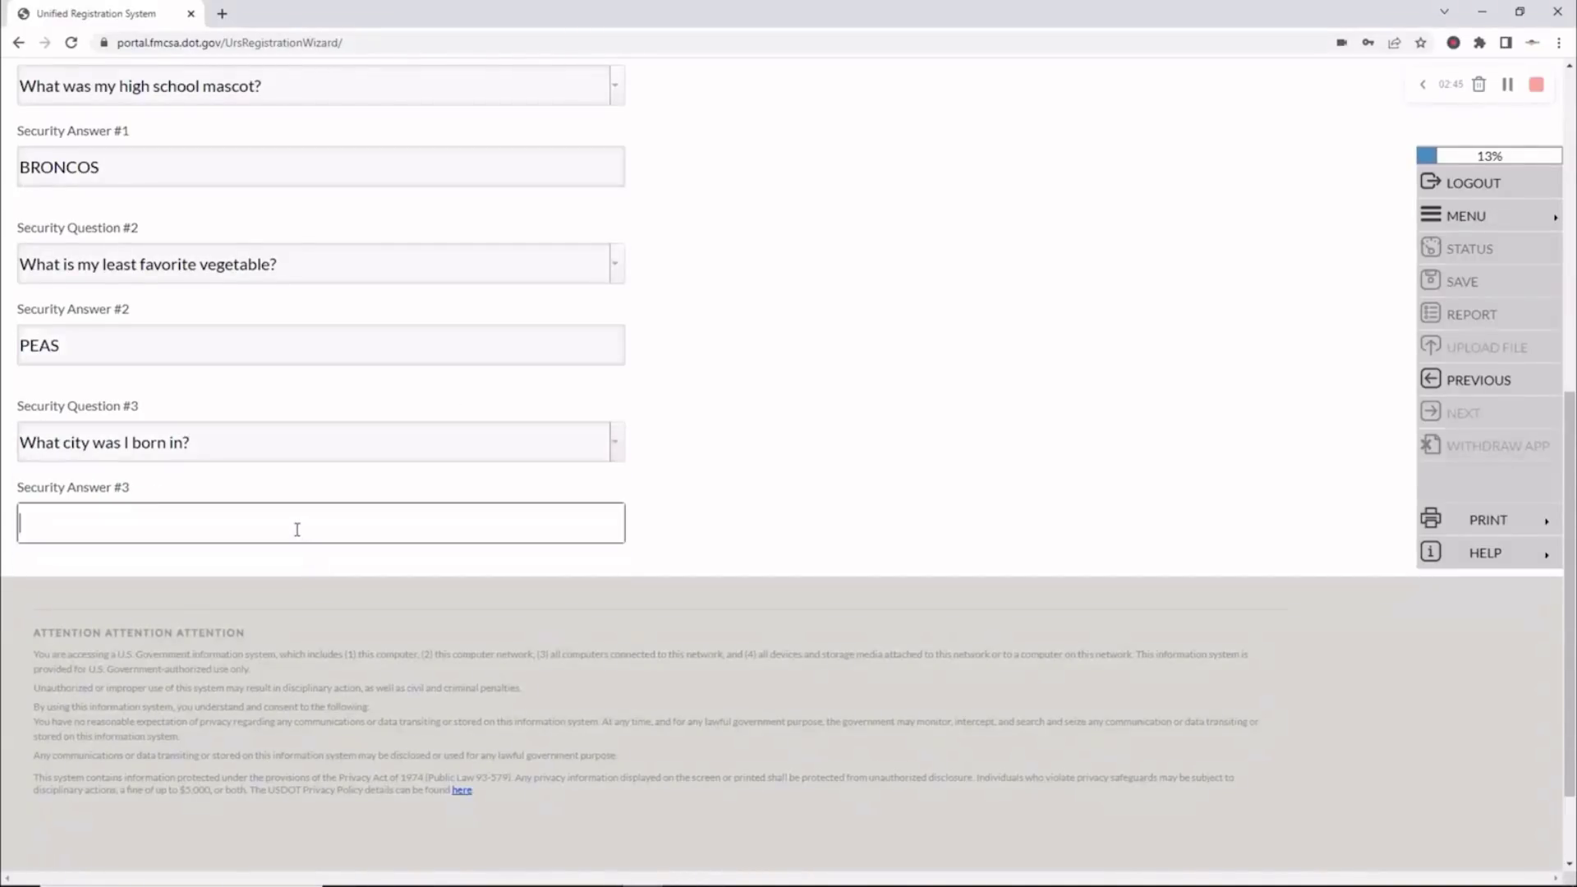
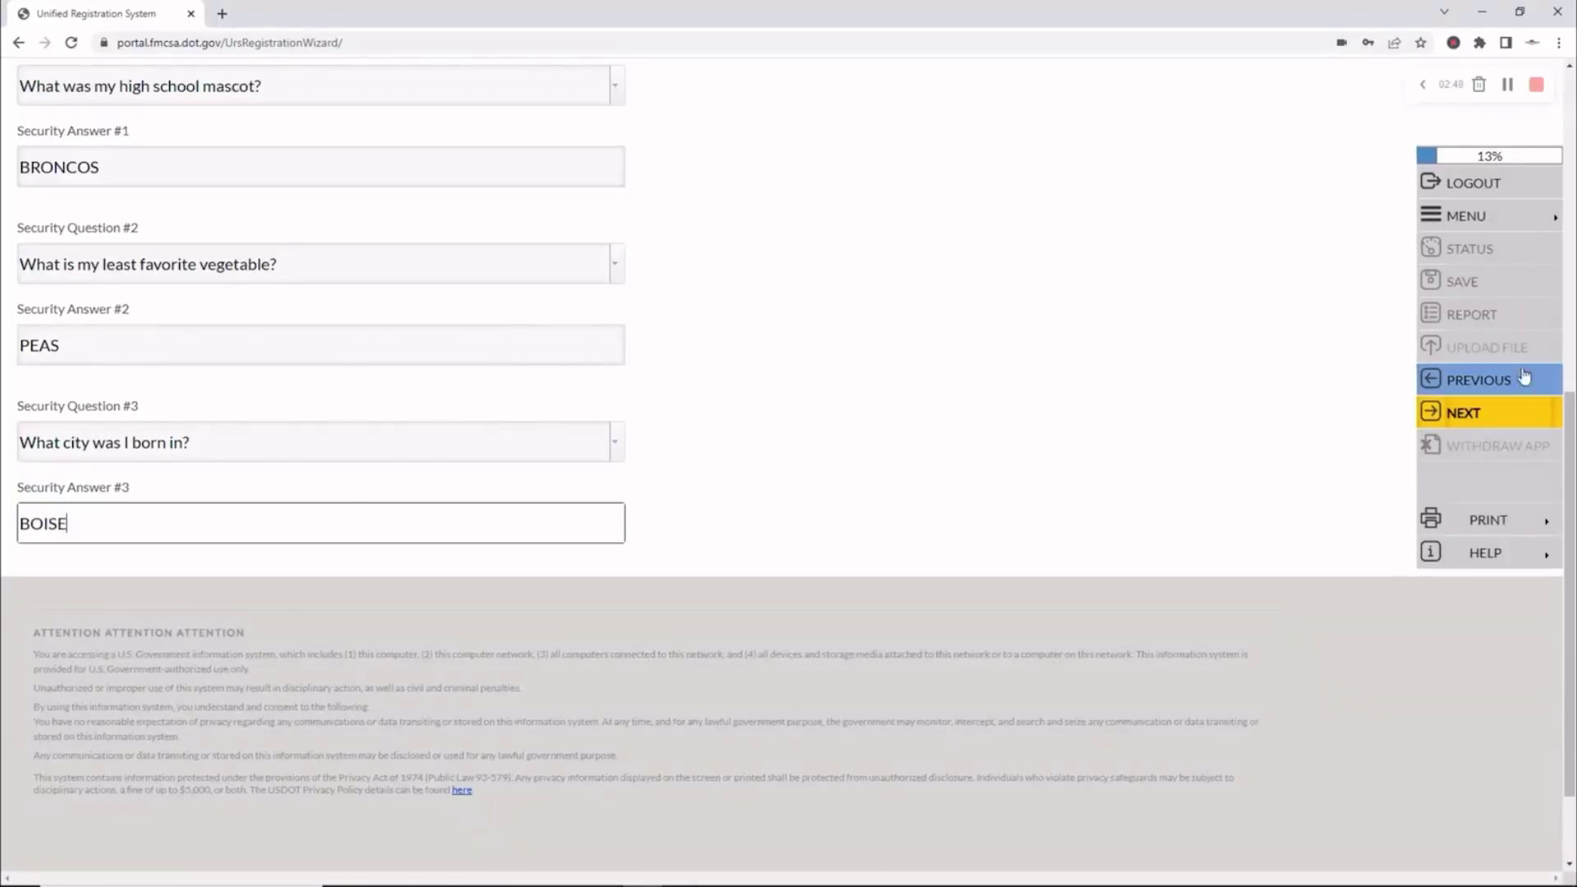
click(1496, 419)
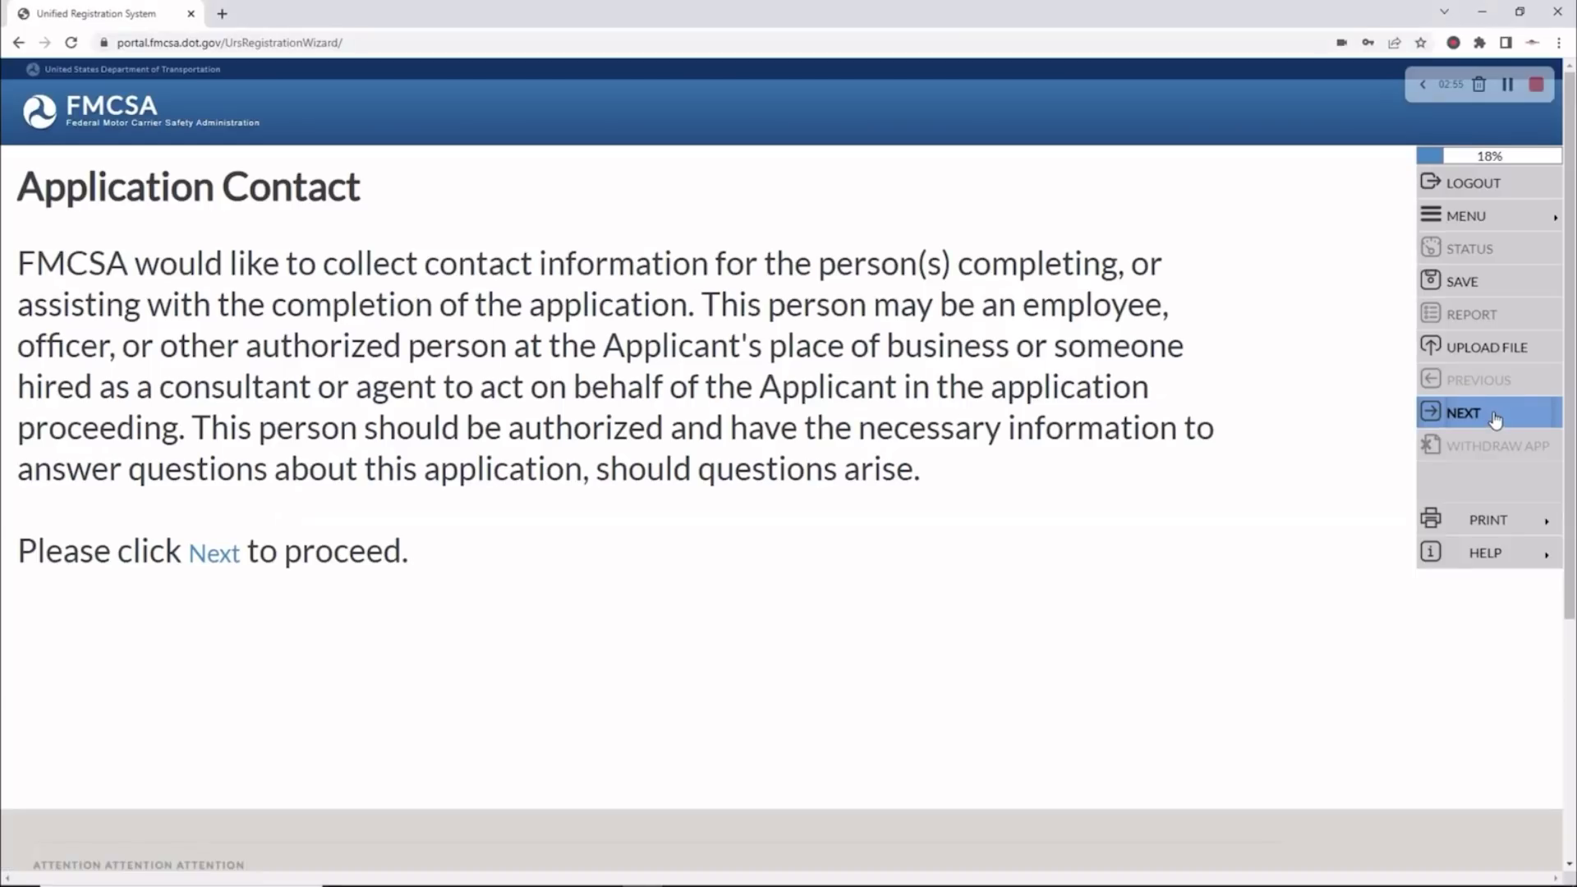
Move past the Application Contact notice and set the contact type to Company Contact
click(1496, 418)
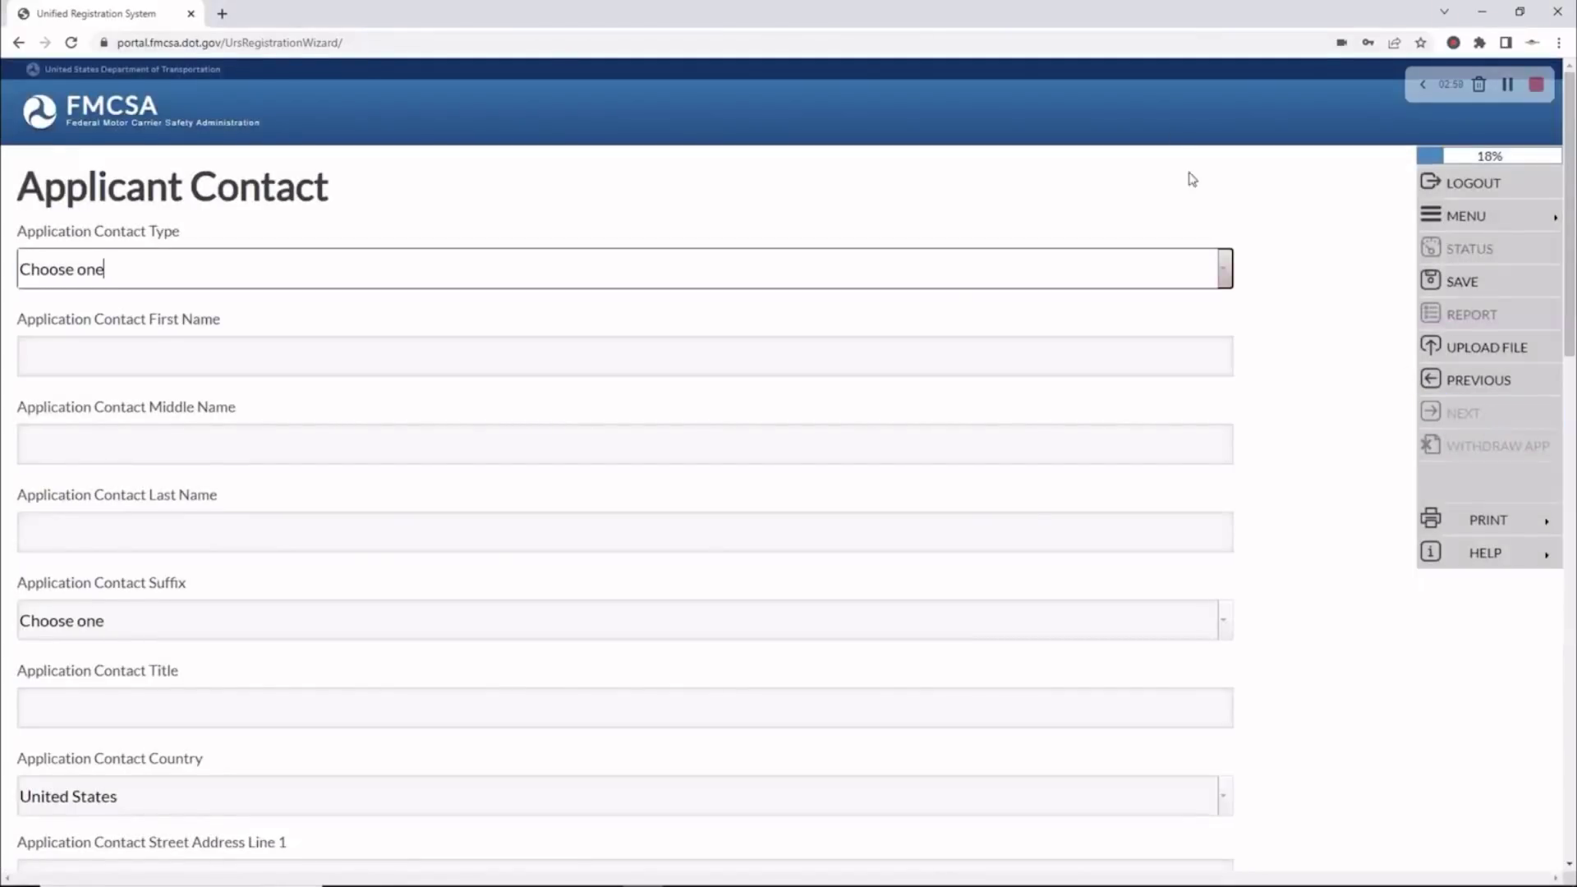
click(1225, 267)
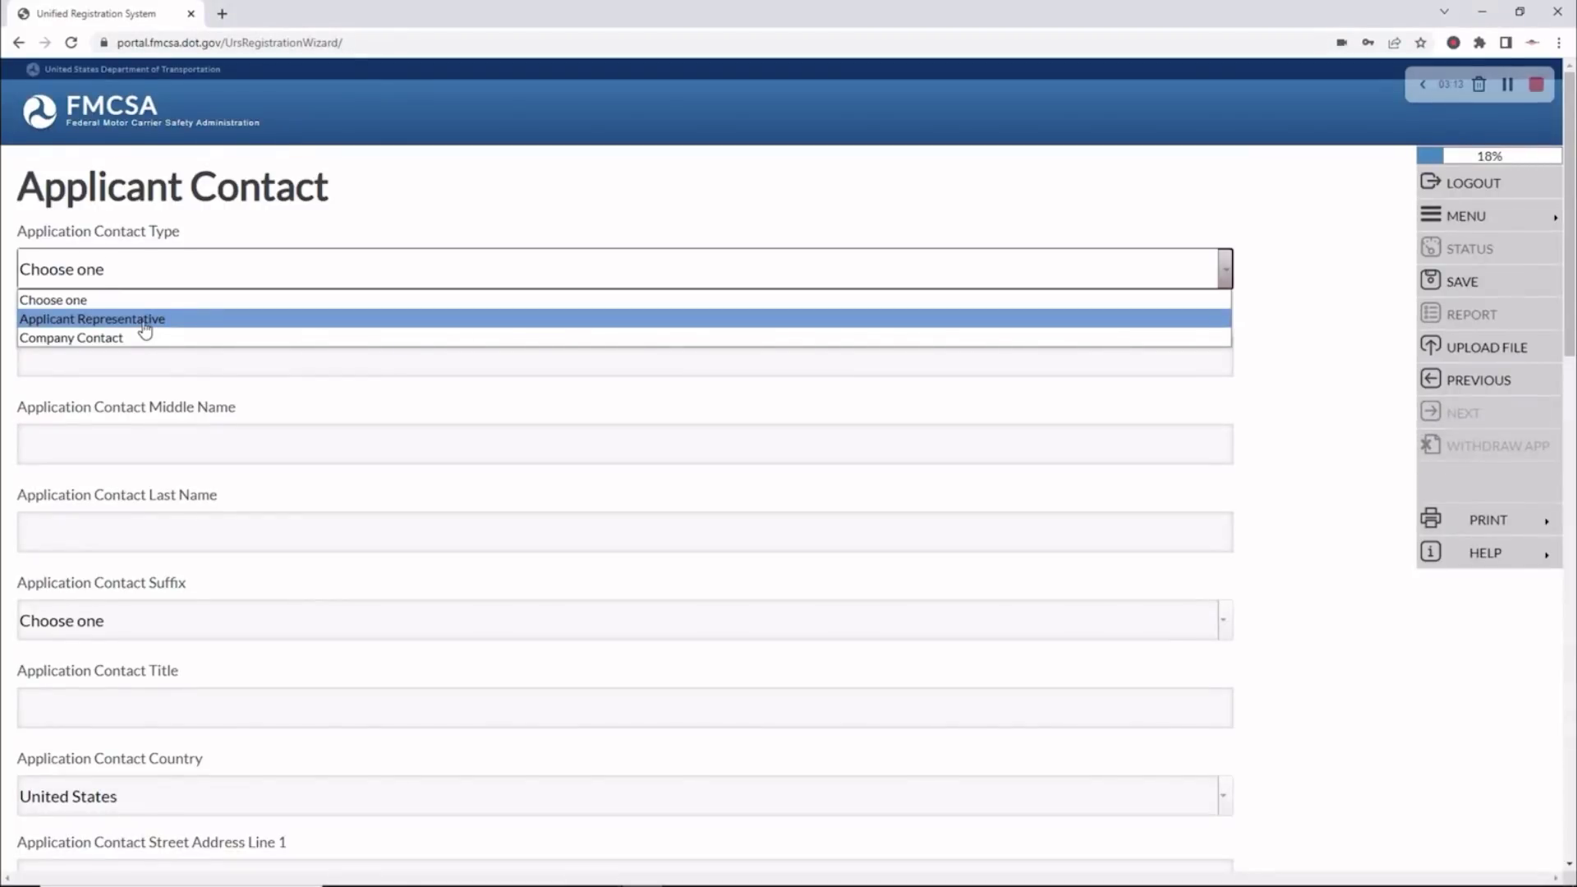
click(117, 339)
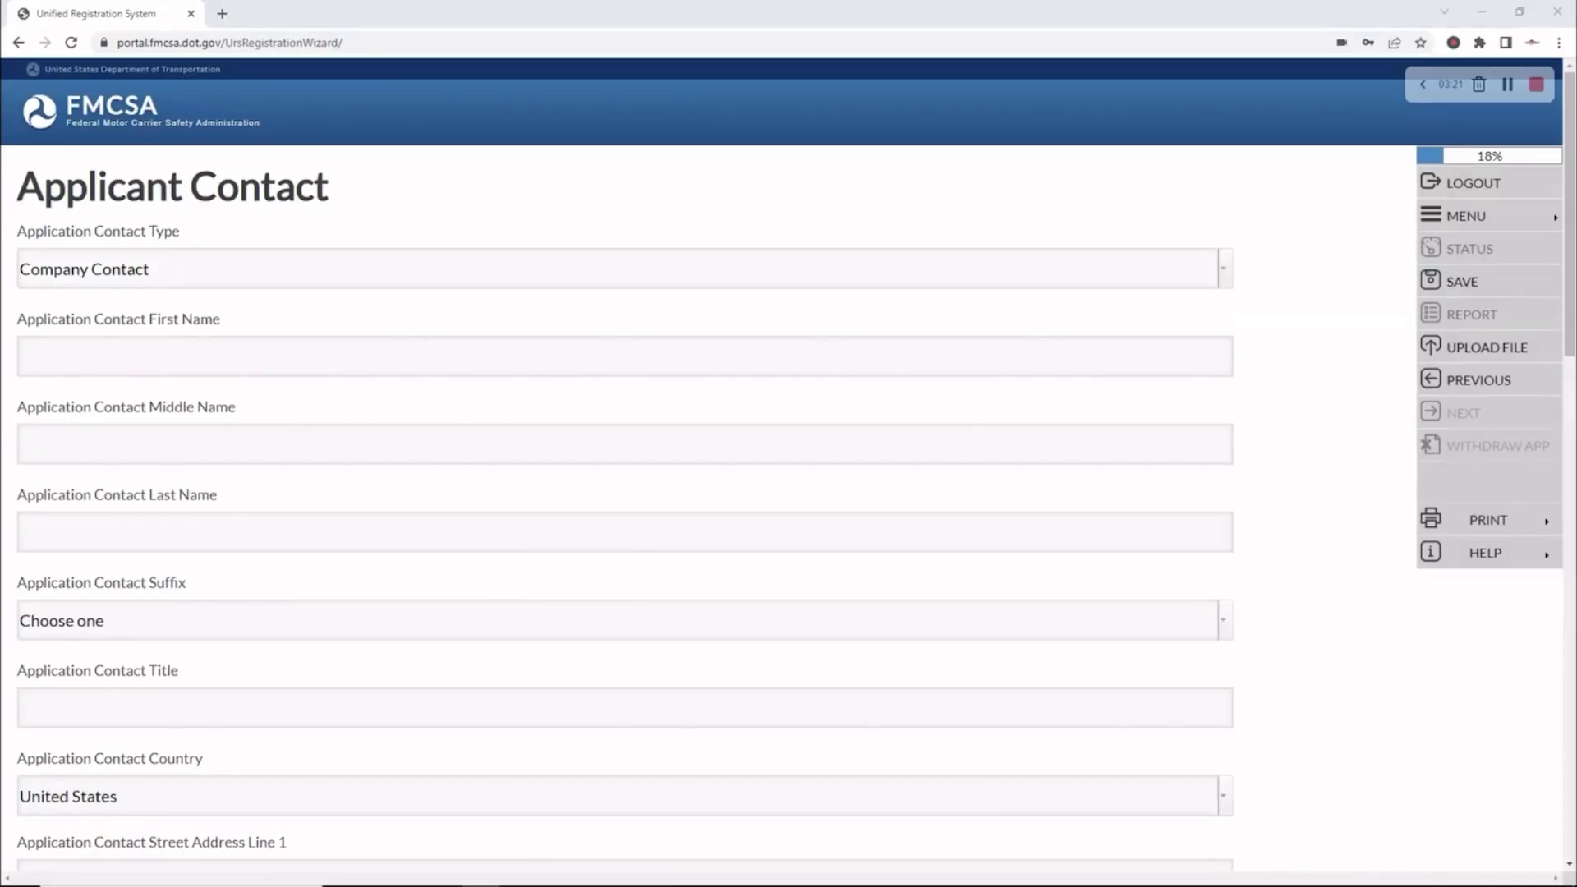
Enter the contact's first and last names in separate fields and the title OWNER
click(85, 355)
drag(106, 357, 60, 355)
key(ctrl+c)
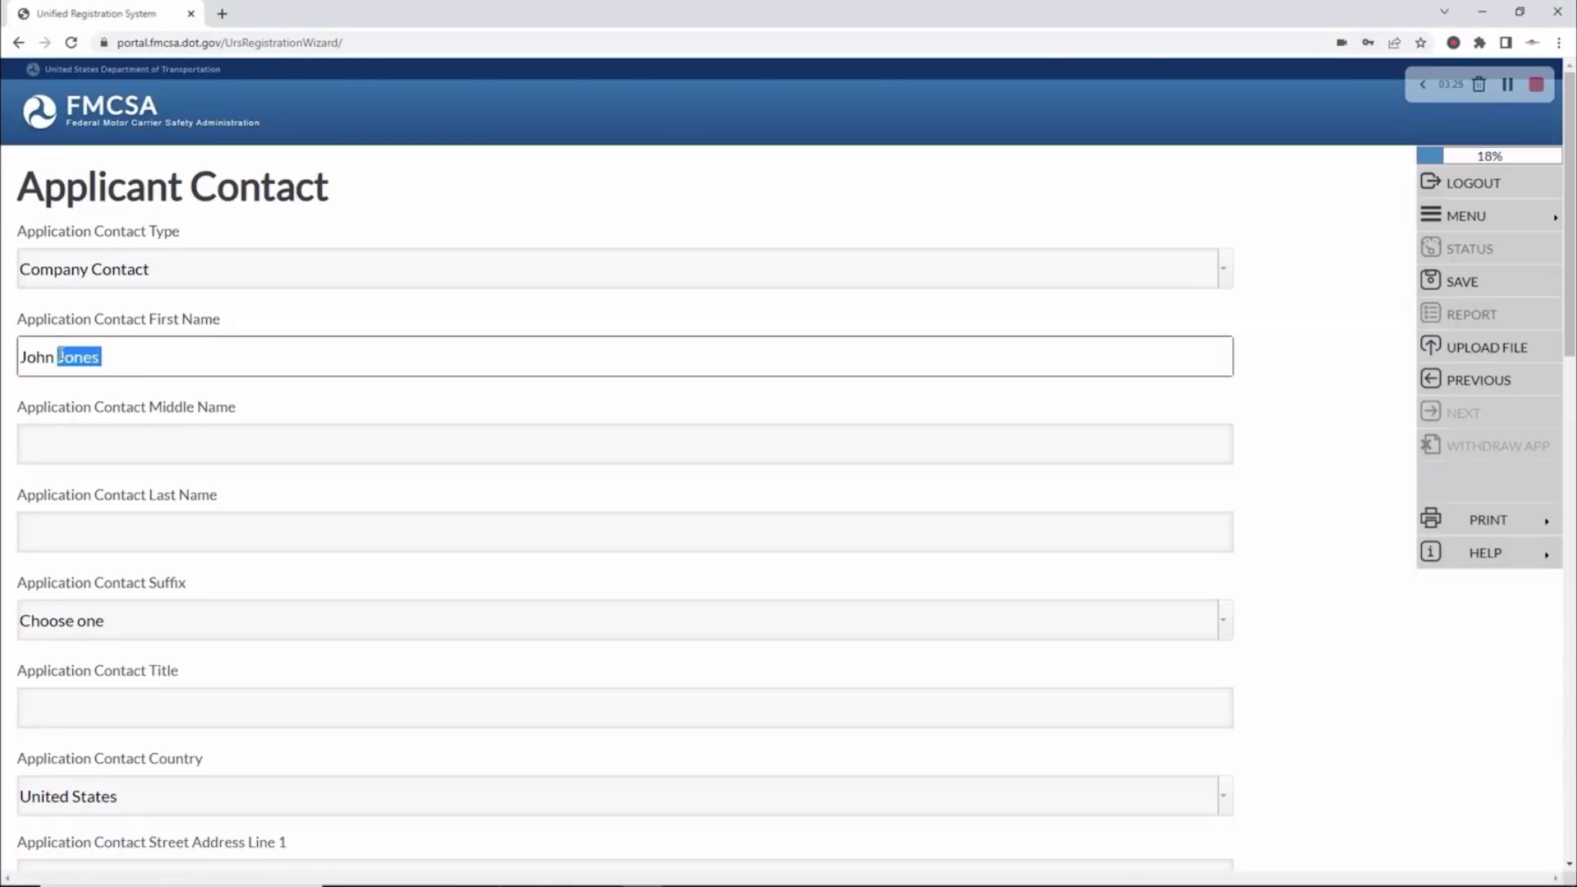
key(BackSpace)
scroll(151, 352, down, 3)
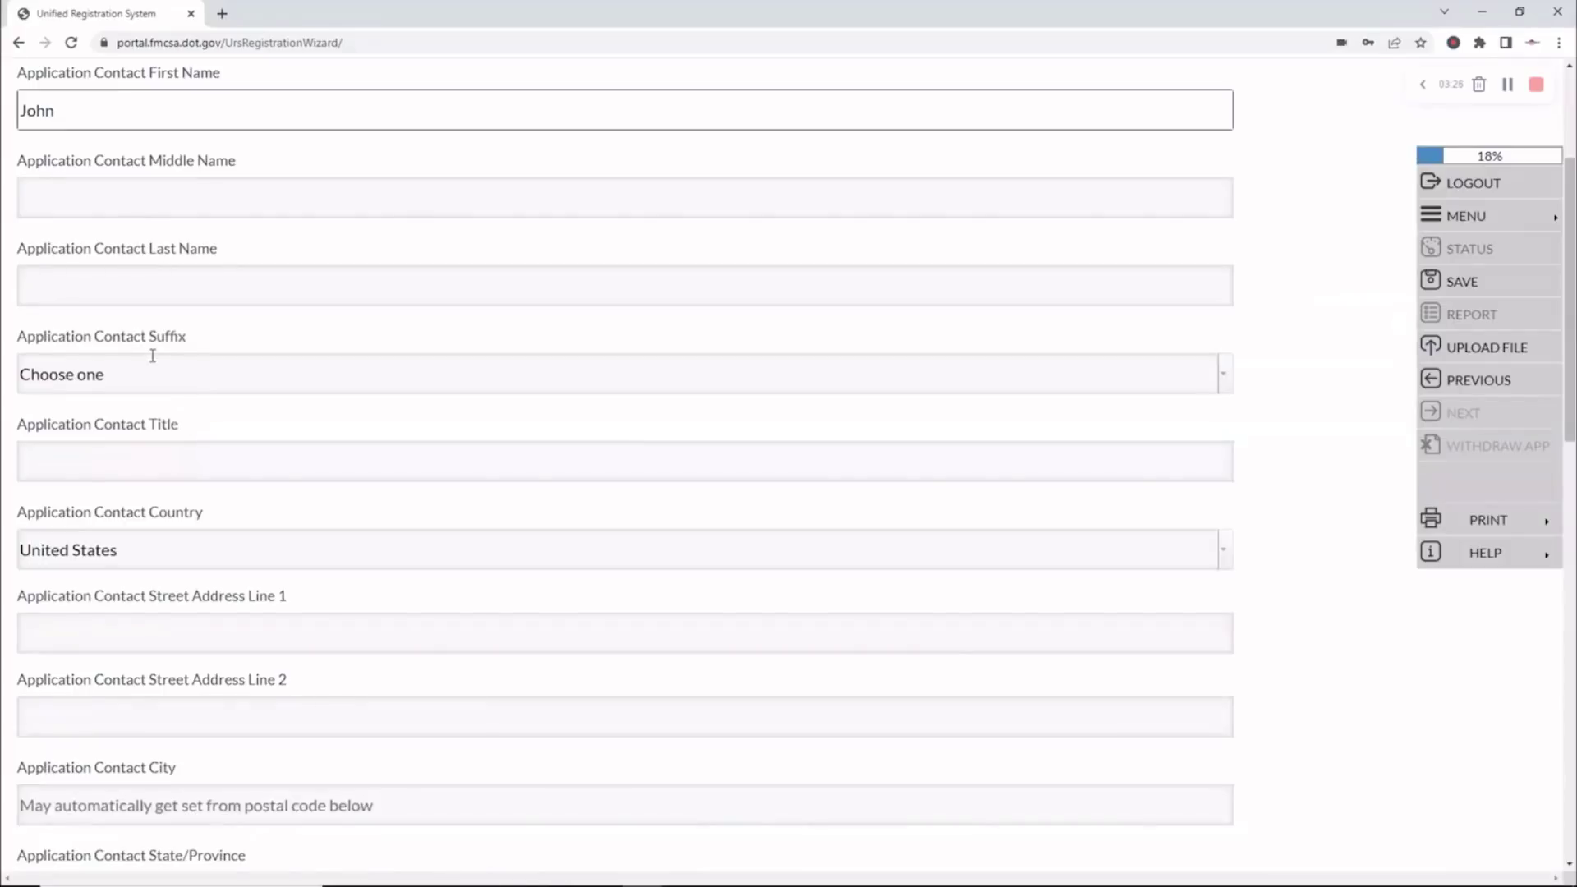
click(59, 285)
key(ctrl+v)
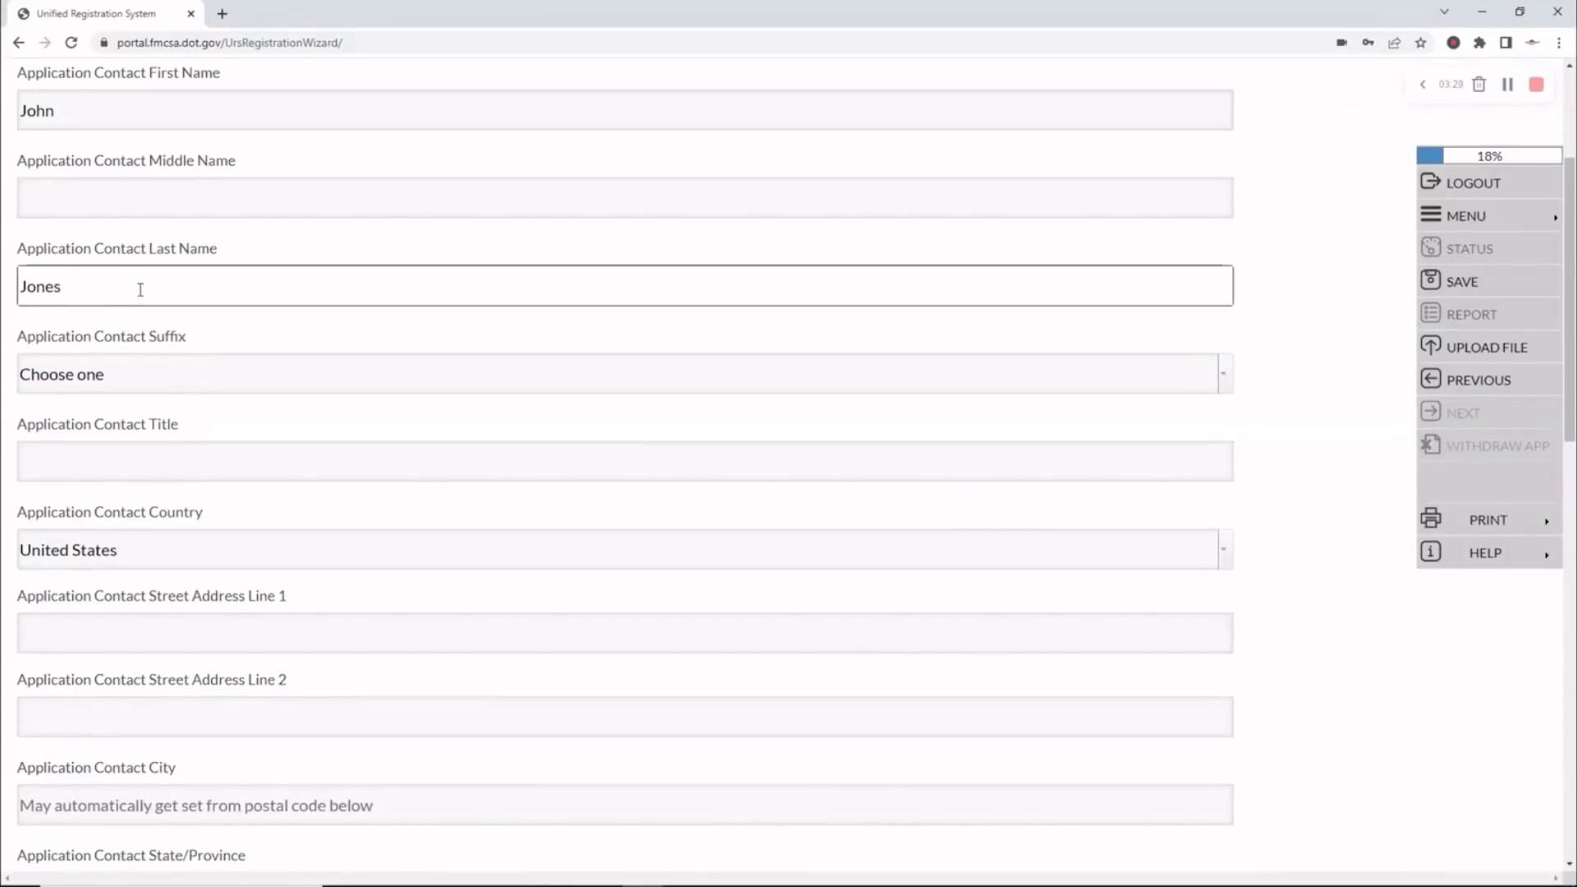
scroll(153, 286, down, 2)
click(101, 298)
text(OWNER)
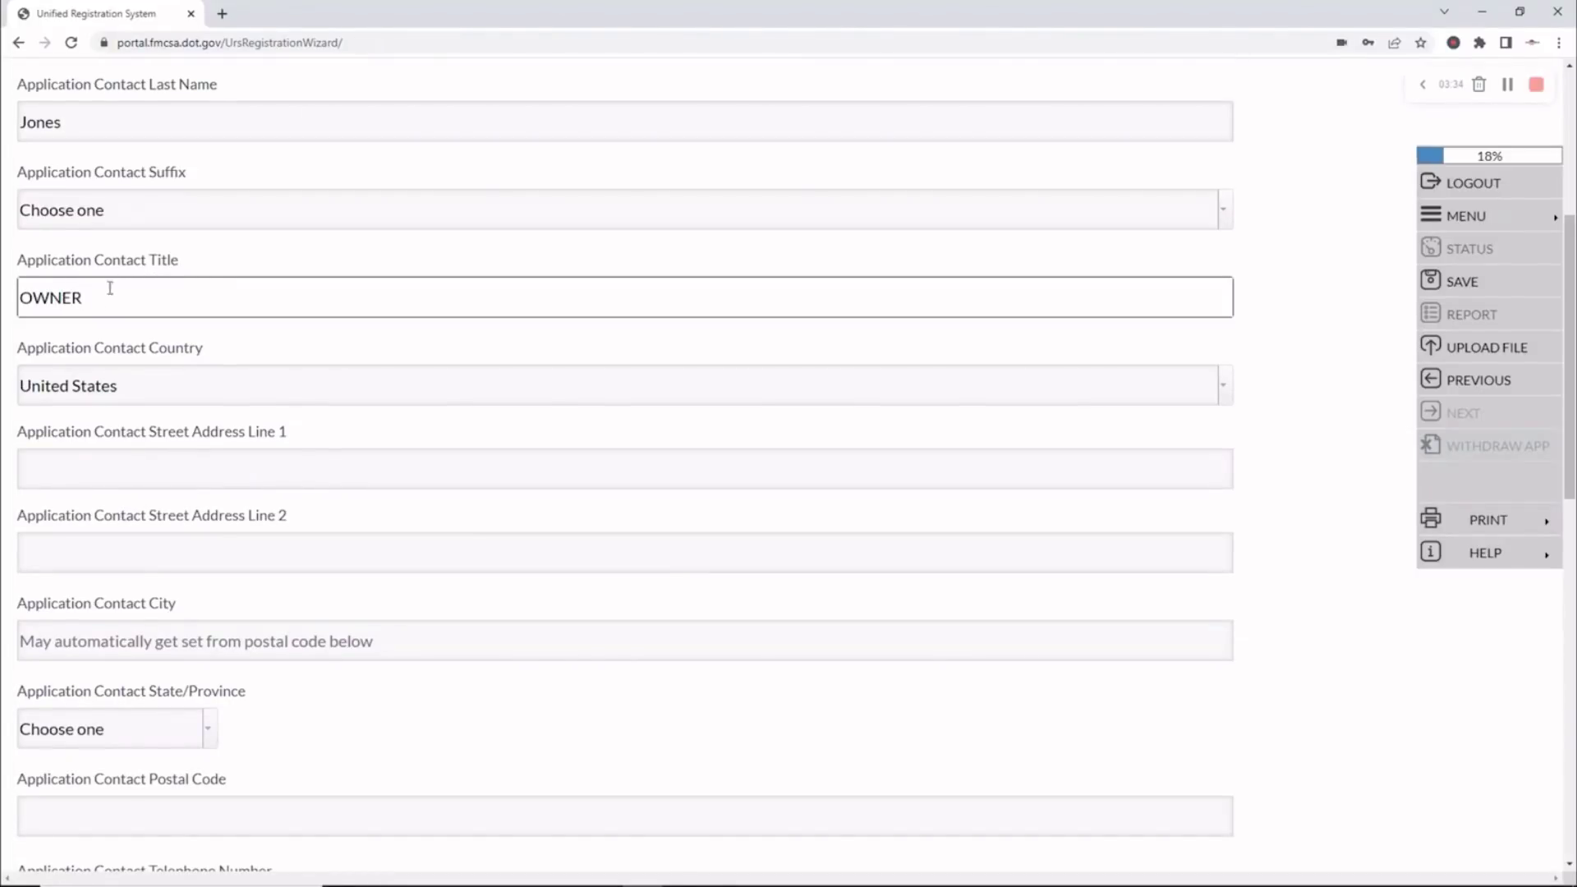
scroll(109, 288, down, 2)
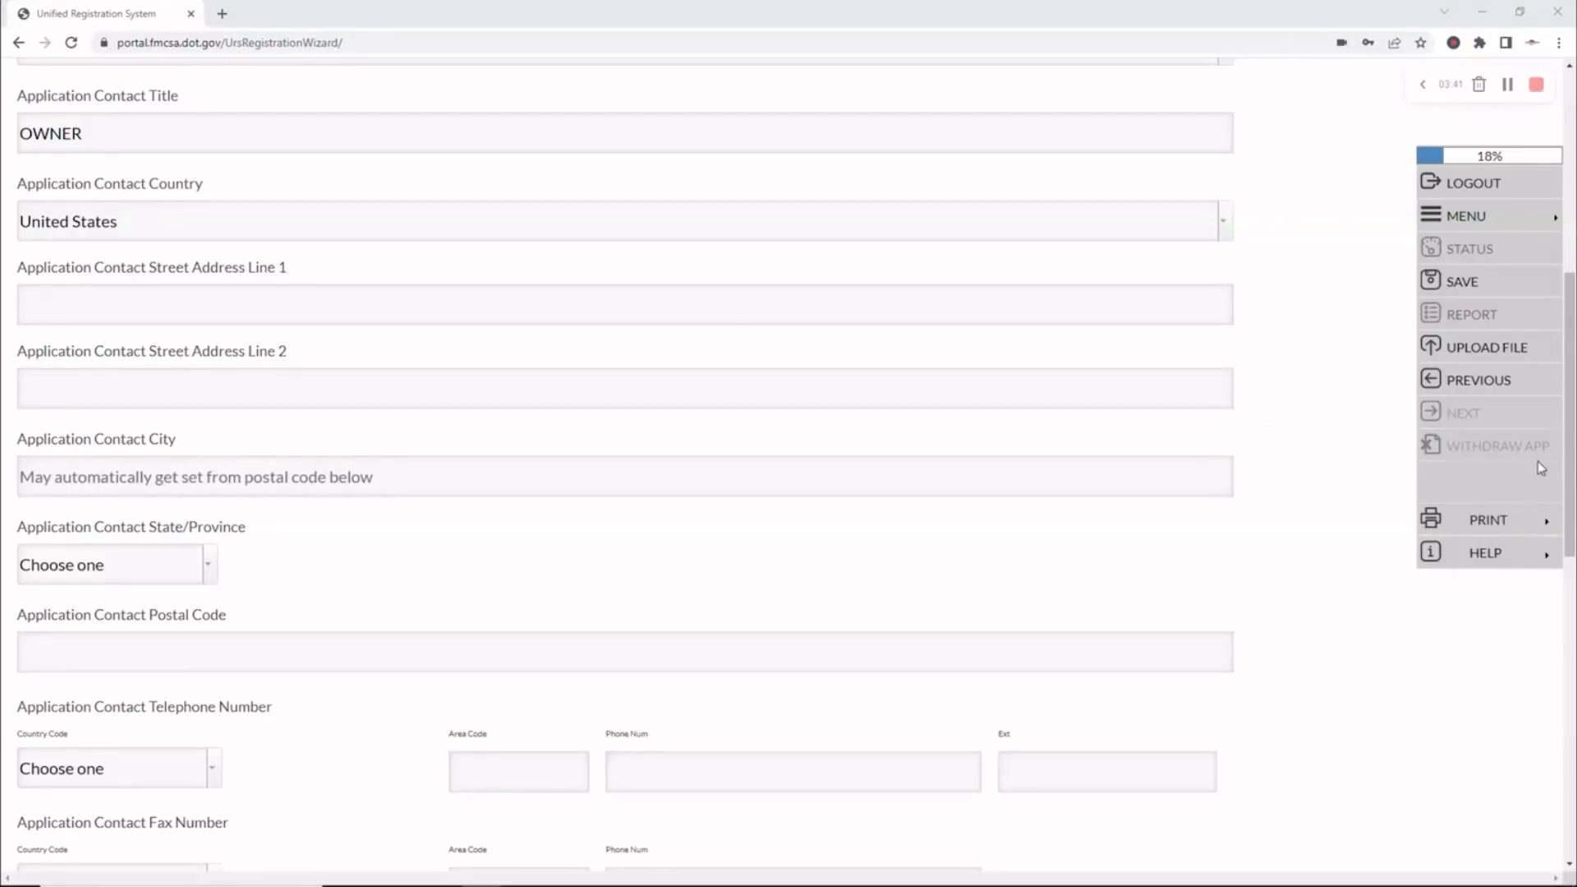
Fill in the contact's street address and postal code
click(58, 306)
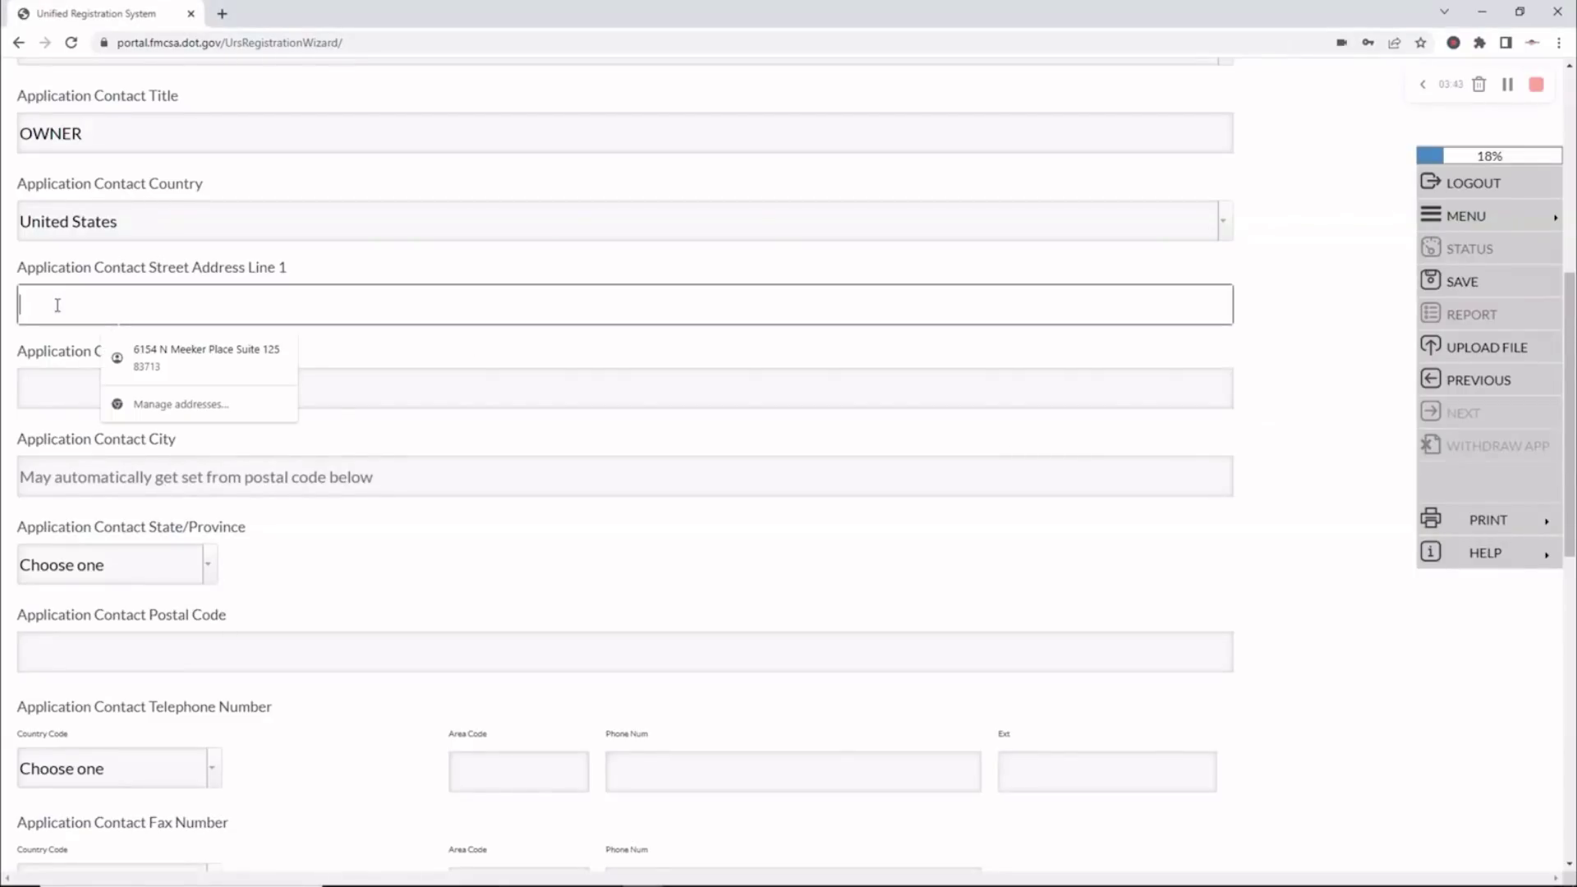
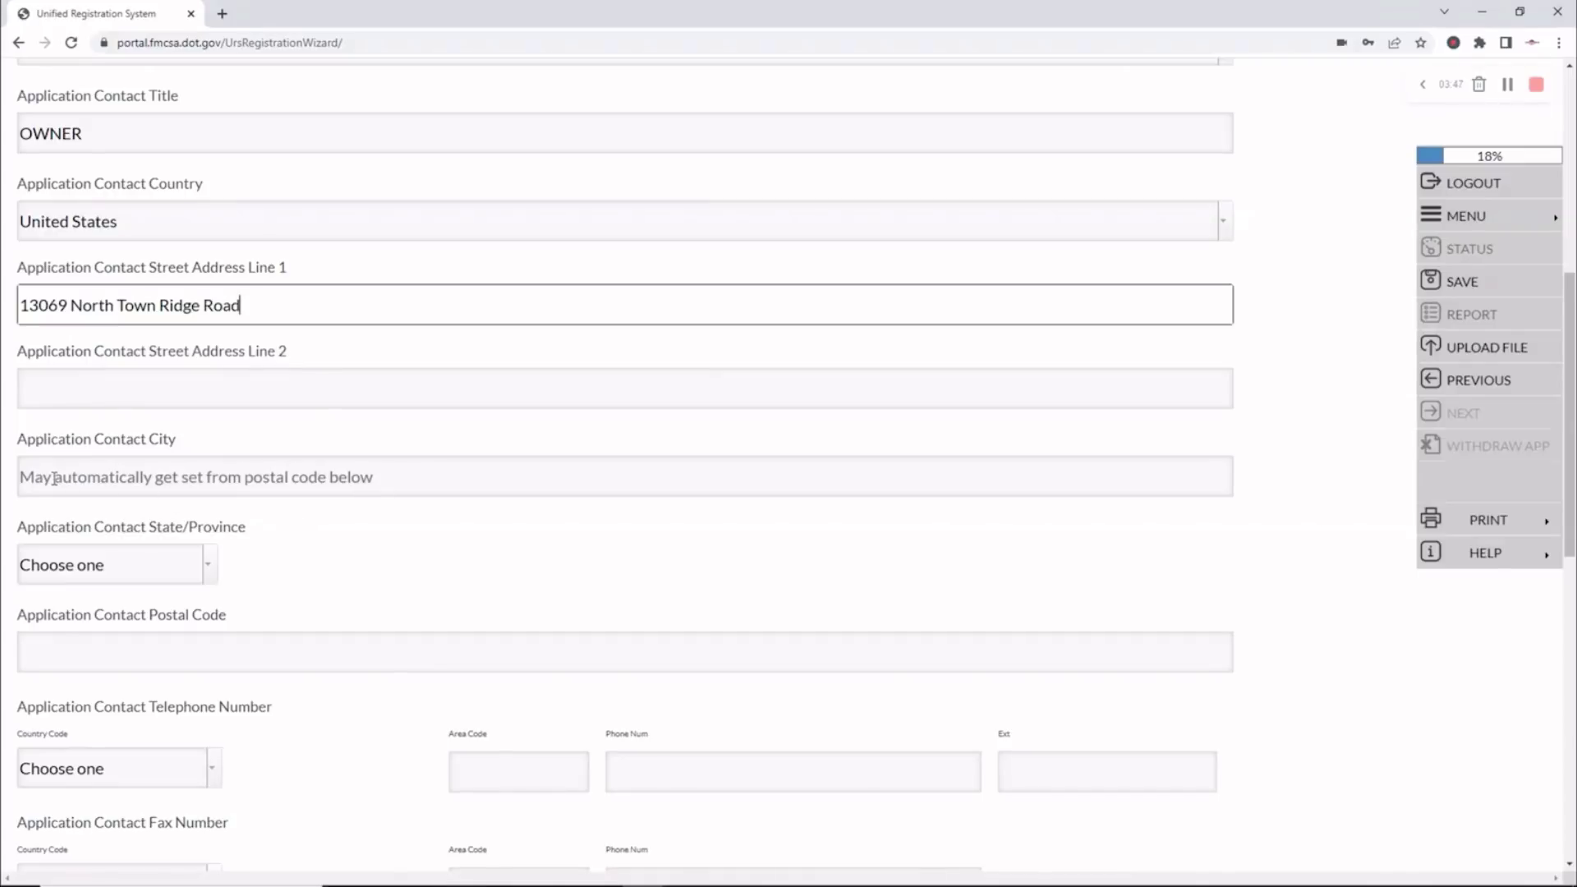
click(52, 649)
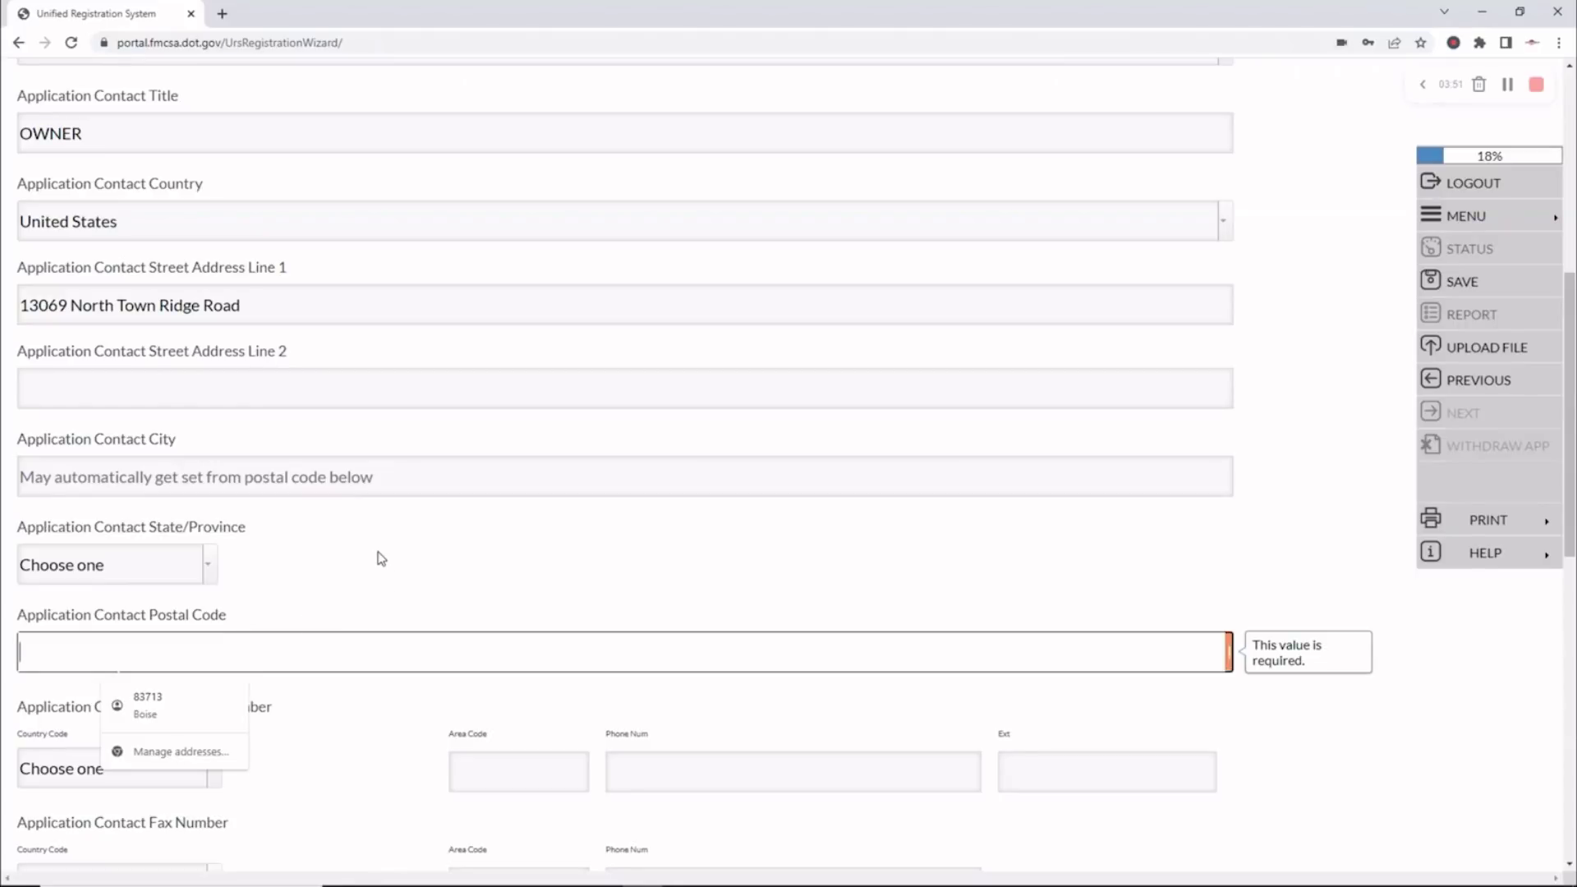
text(83714)
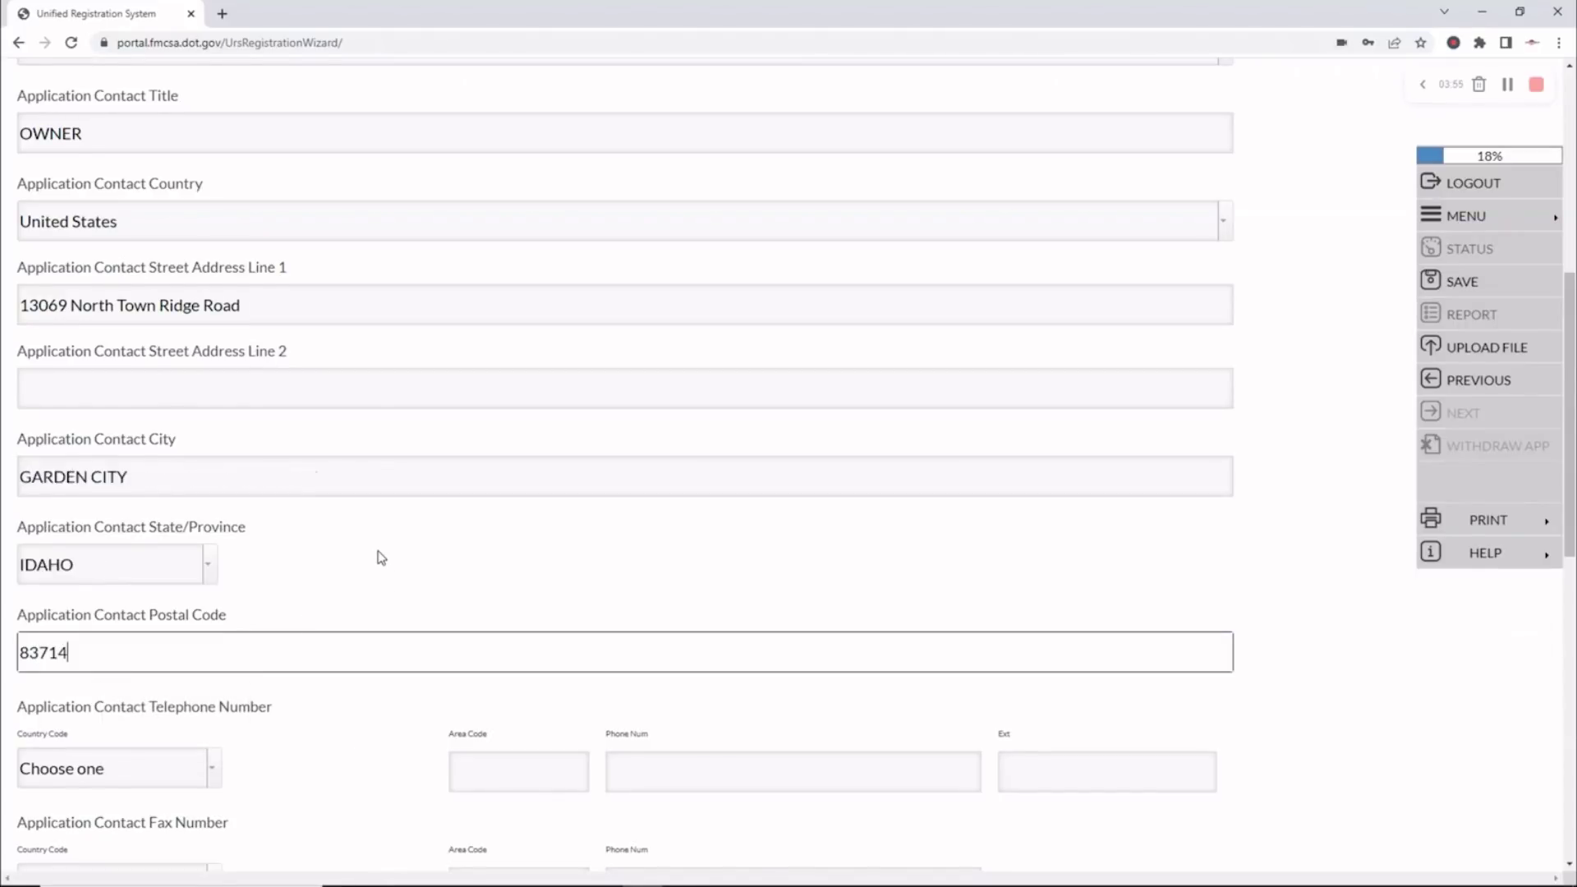
scroll(378, 552, down, 5)
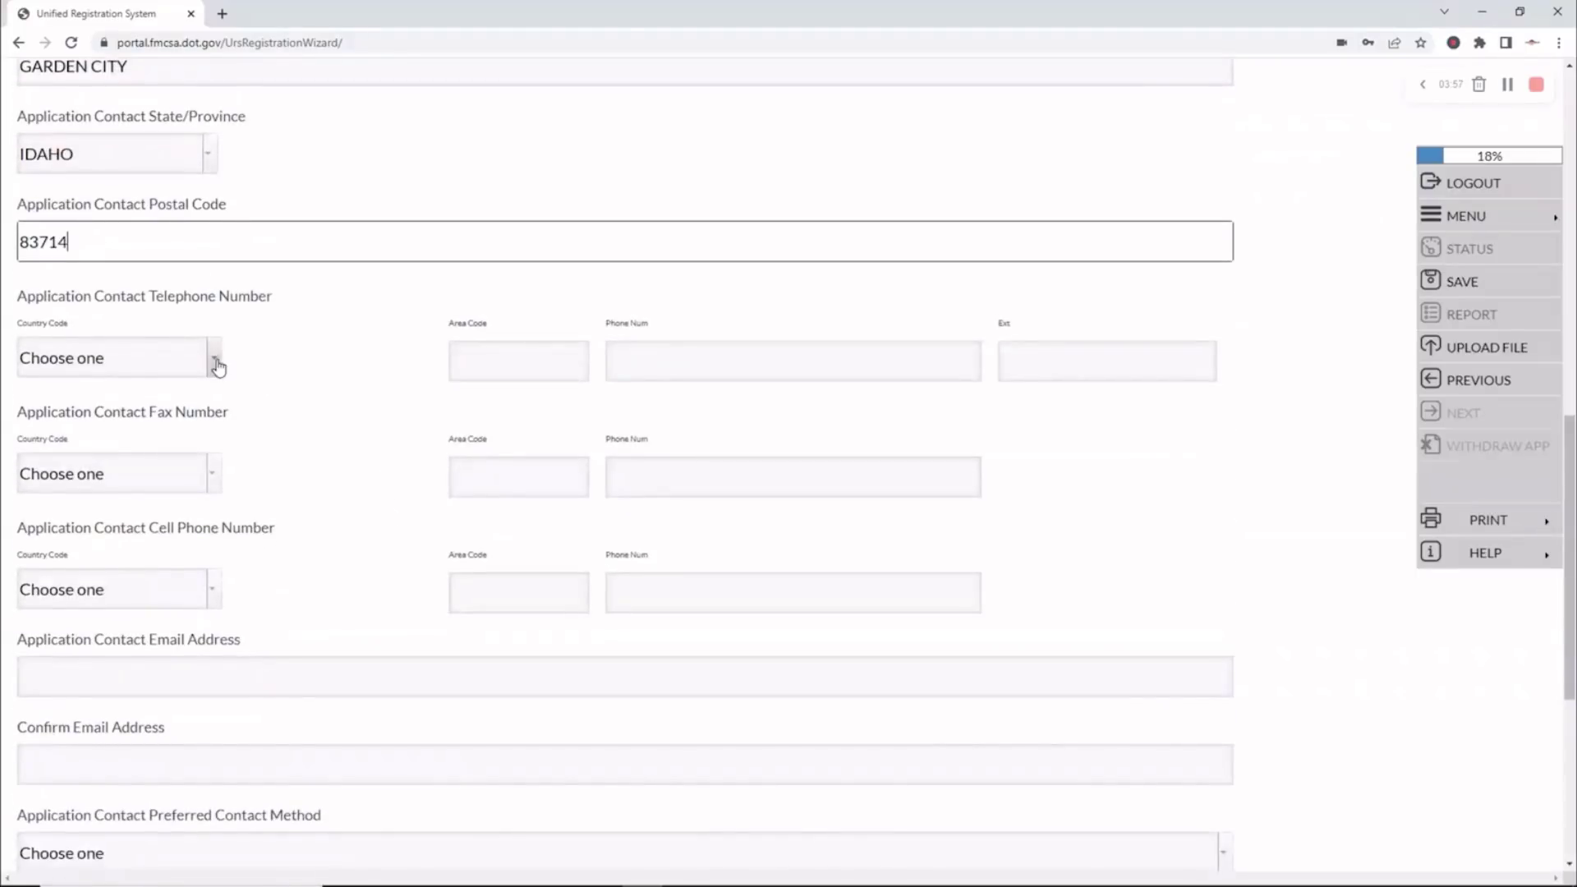
Enter the contact's telephone with country code United States, area code and number
click(211, 359)
click(203, 409)
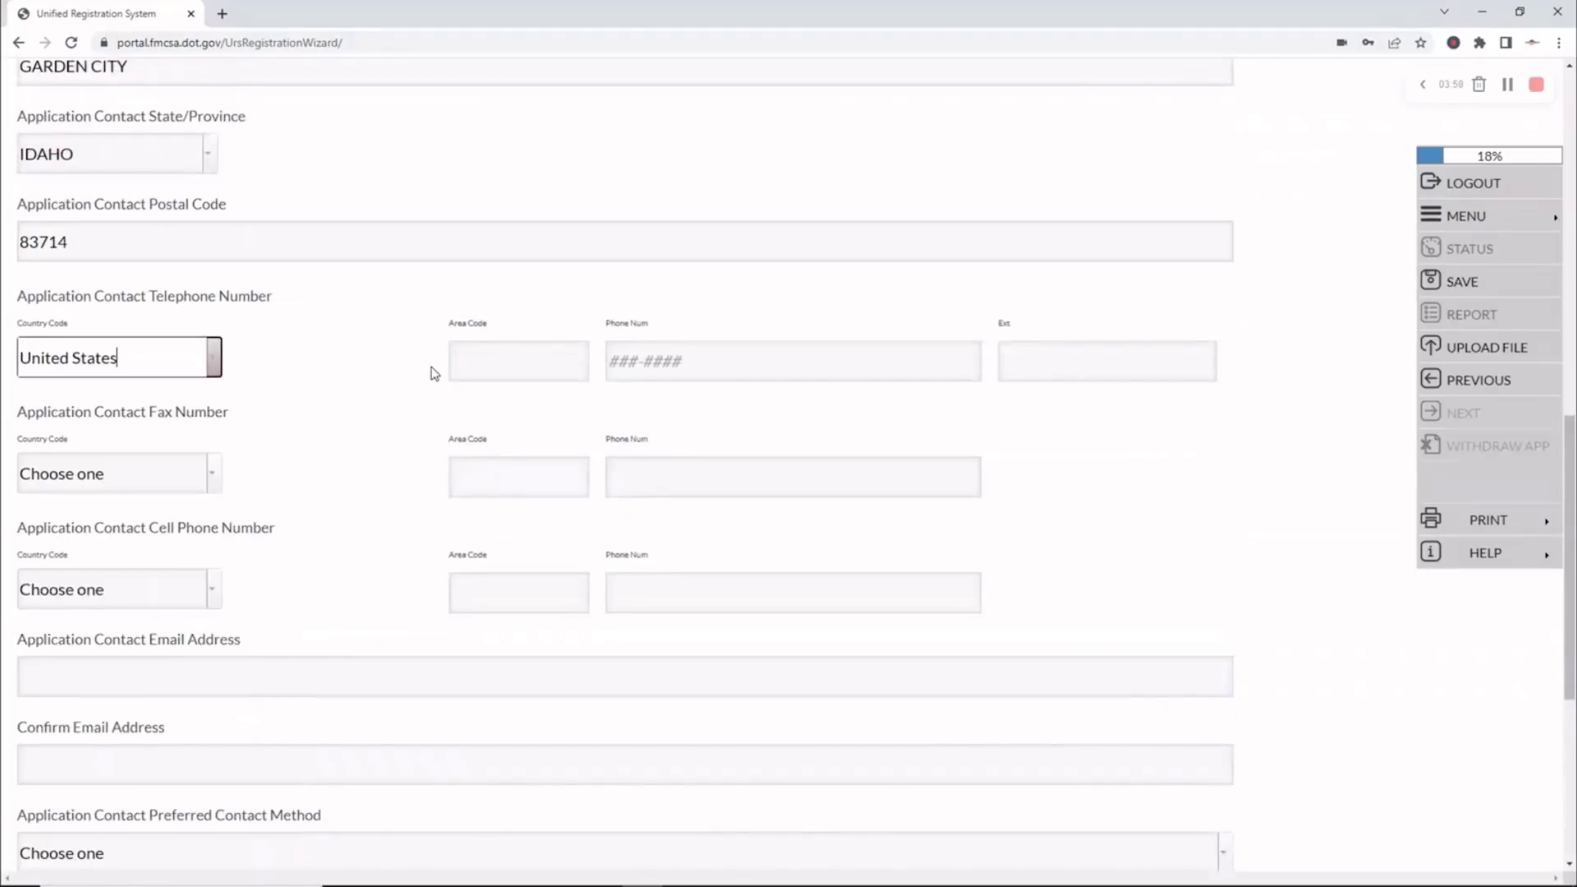
click(496, 364)
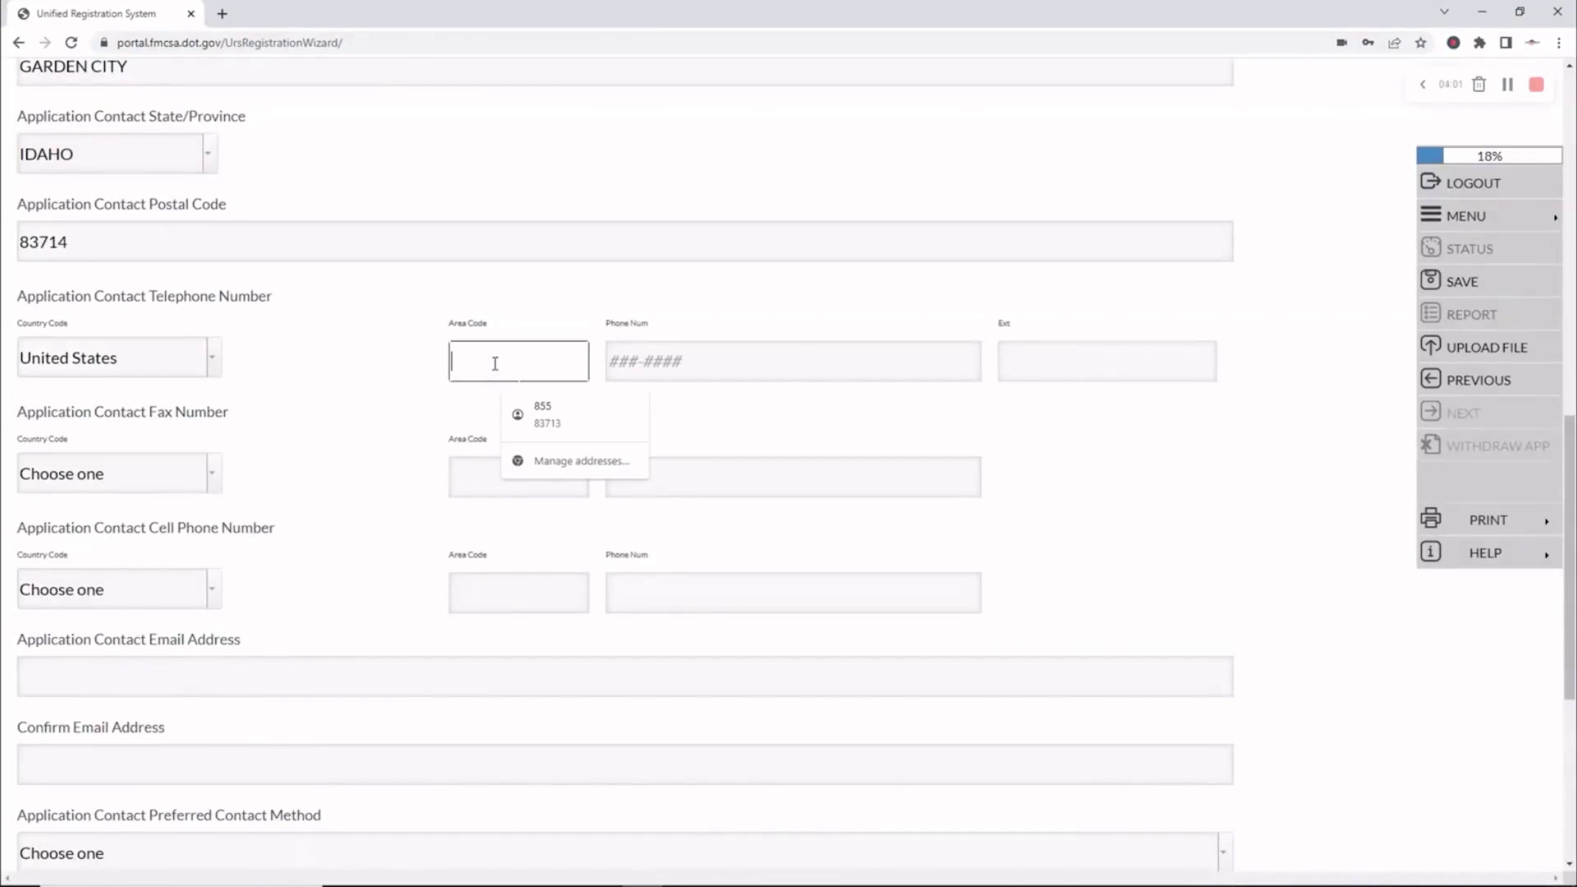
key(Tab)
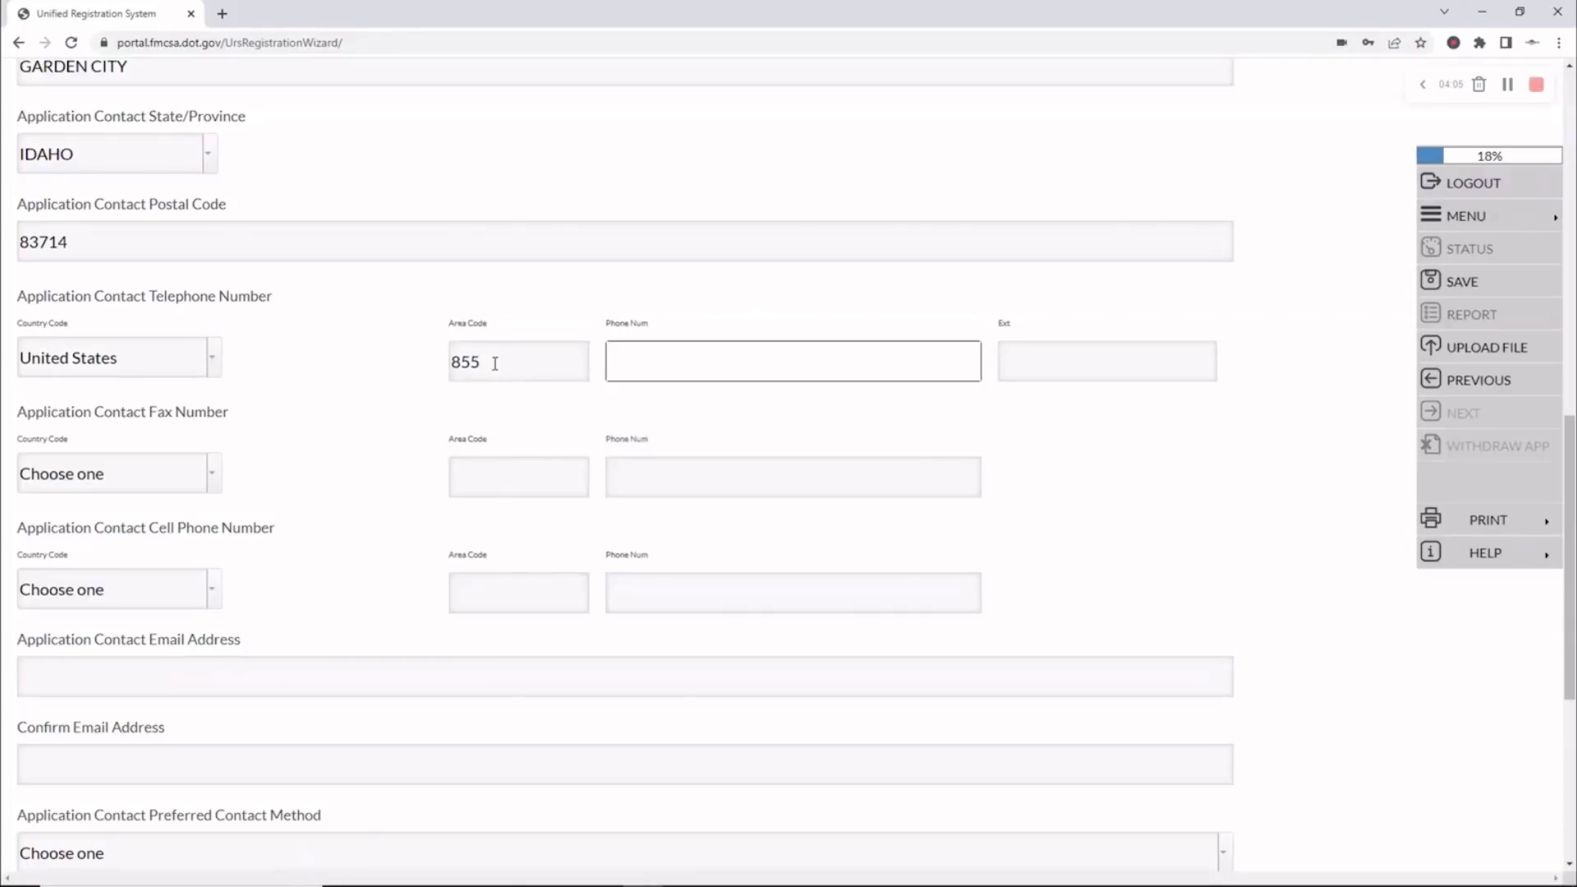
scroll(317, 426, down, 2)
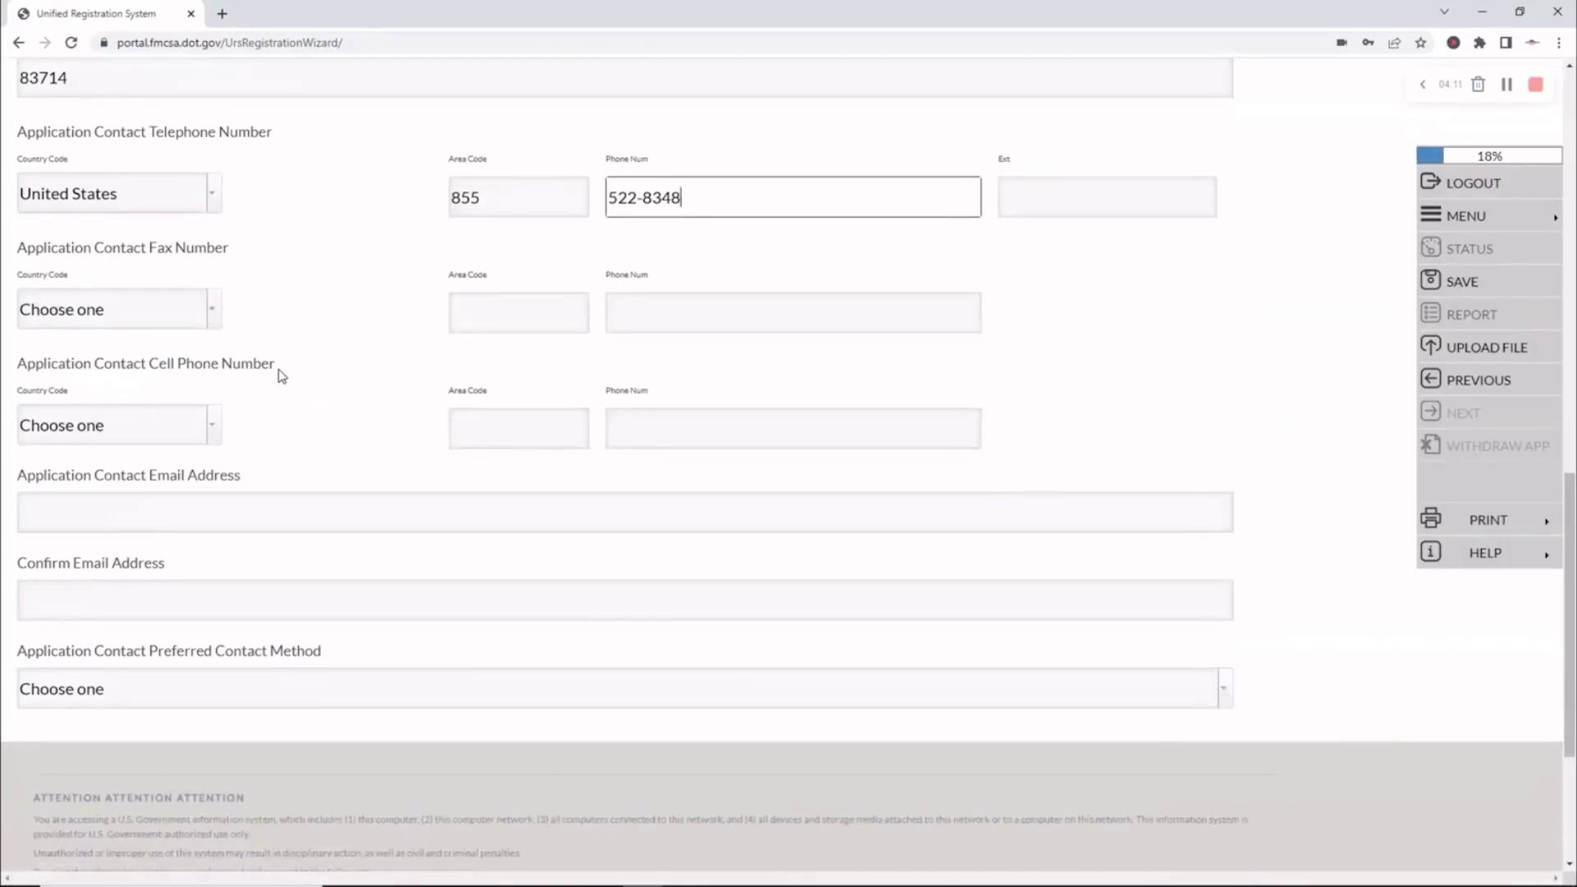
scroll(317, 374, down, 1)
scroll(328, 358, down, 1)
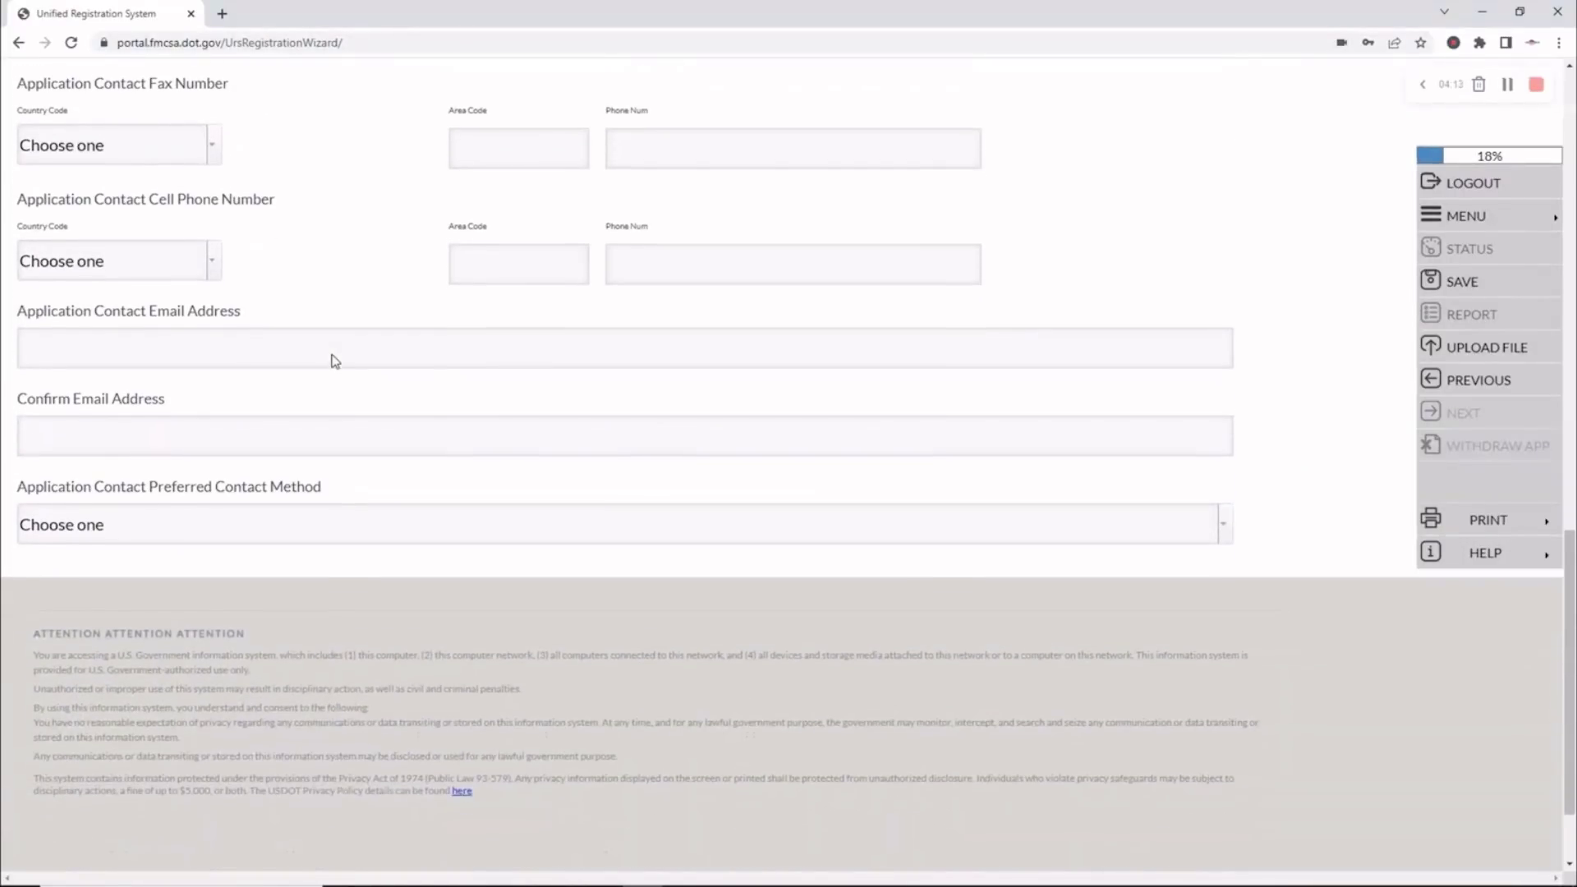
Fill and confirm the contact's e-mail, choose Both as preferred contact method, and accept the address validation
click(46, 352)
key(Down)
key(Return)
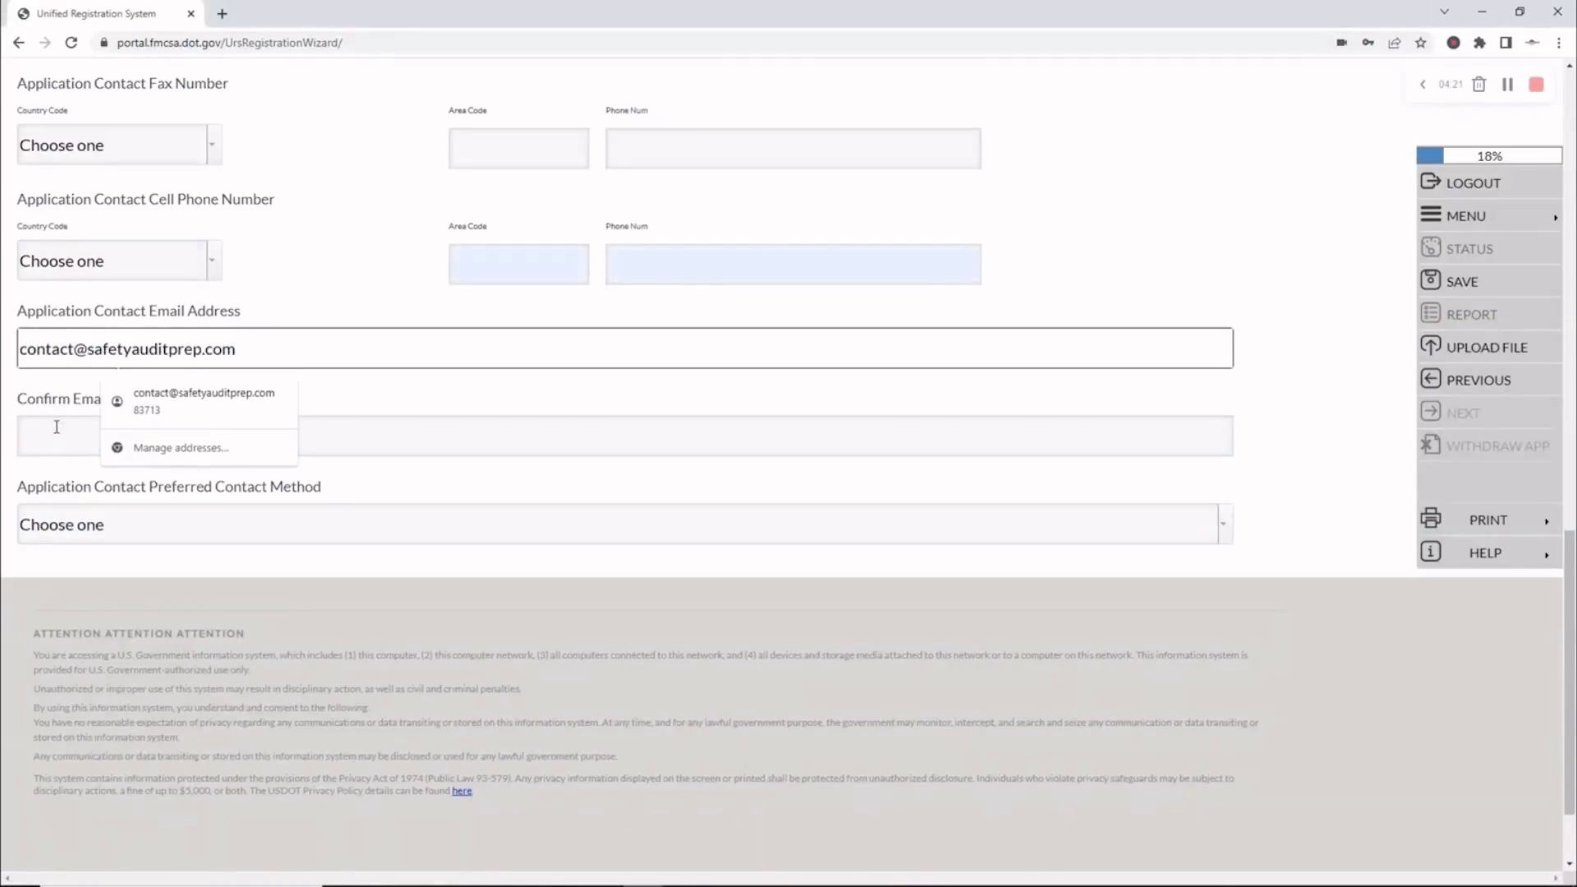
click(55, 435)
key(Down)
key(Return)
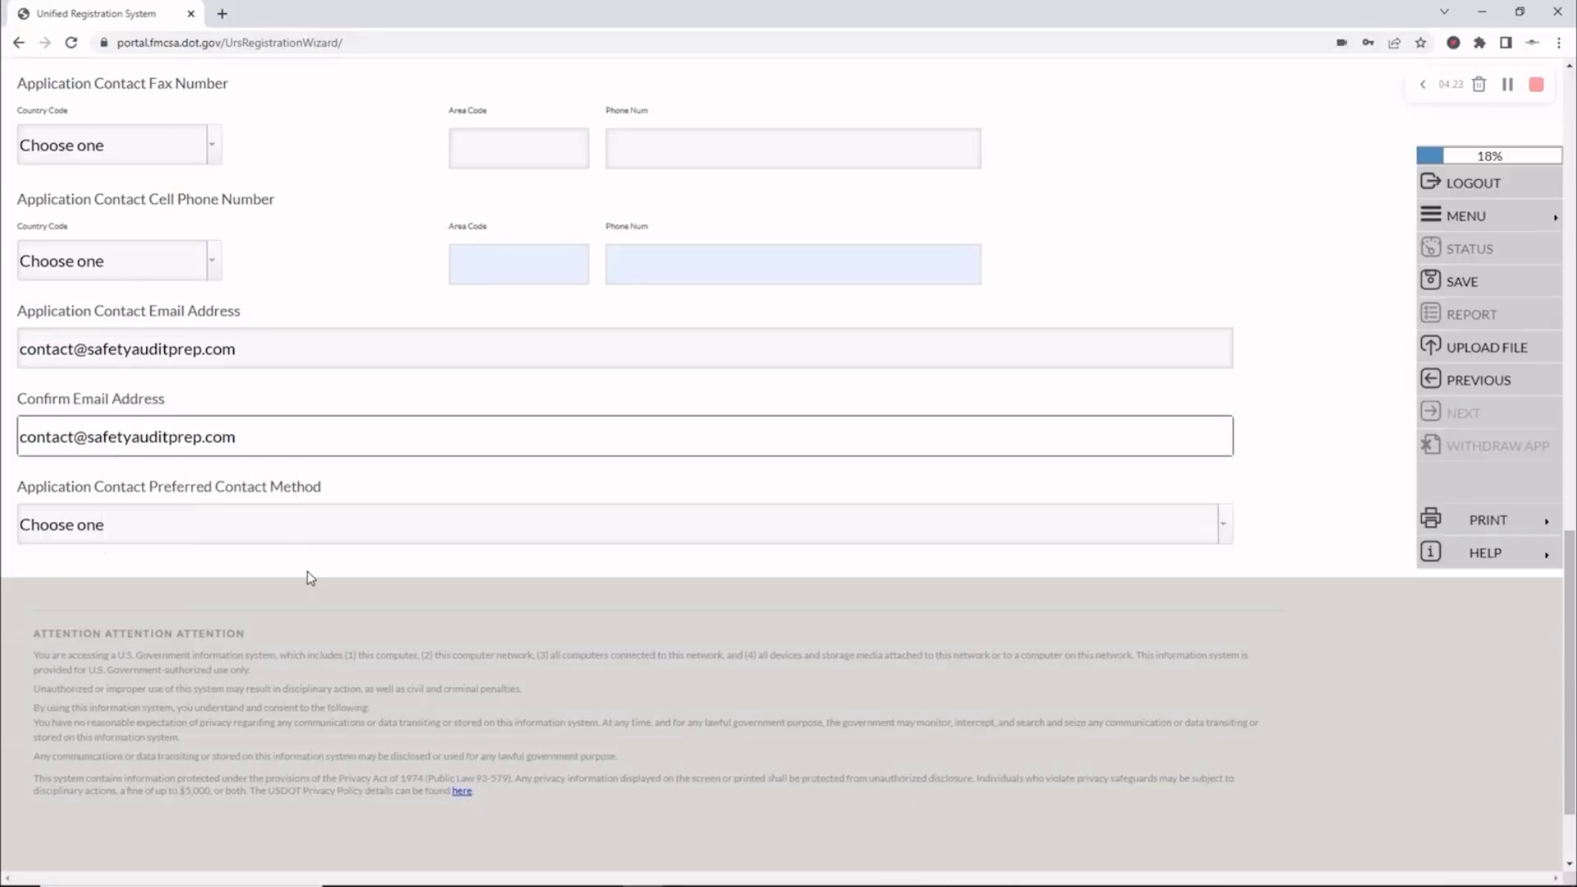
click(1224, 525)
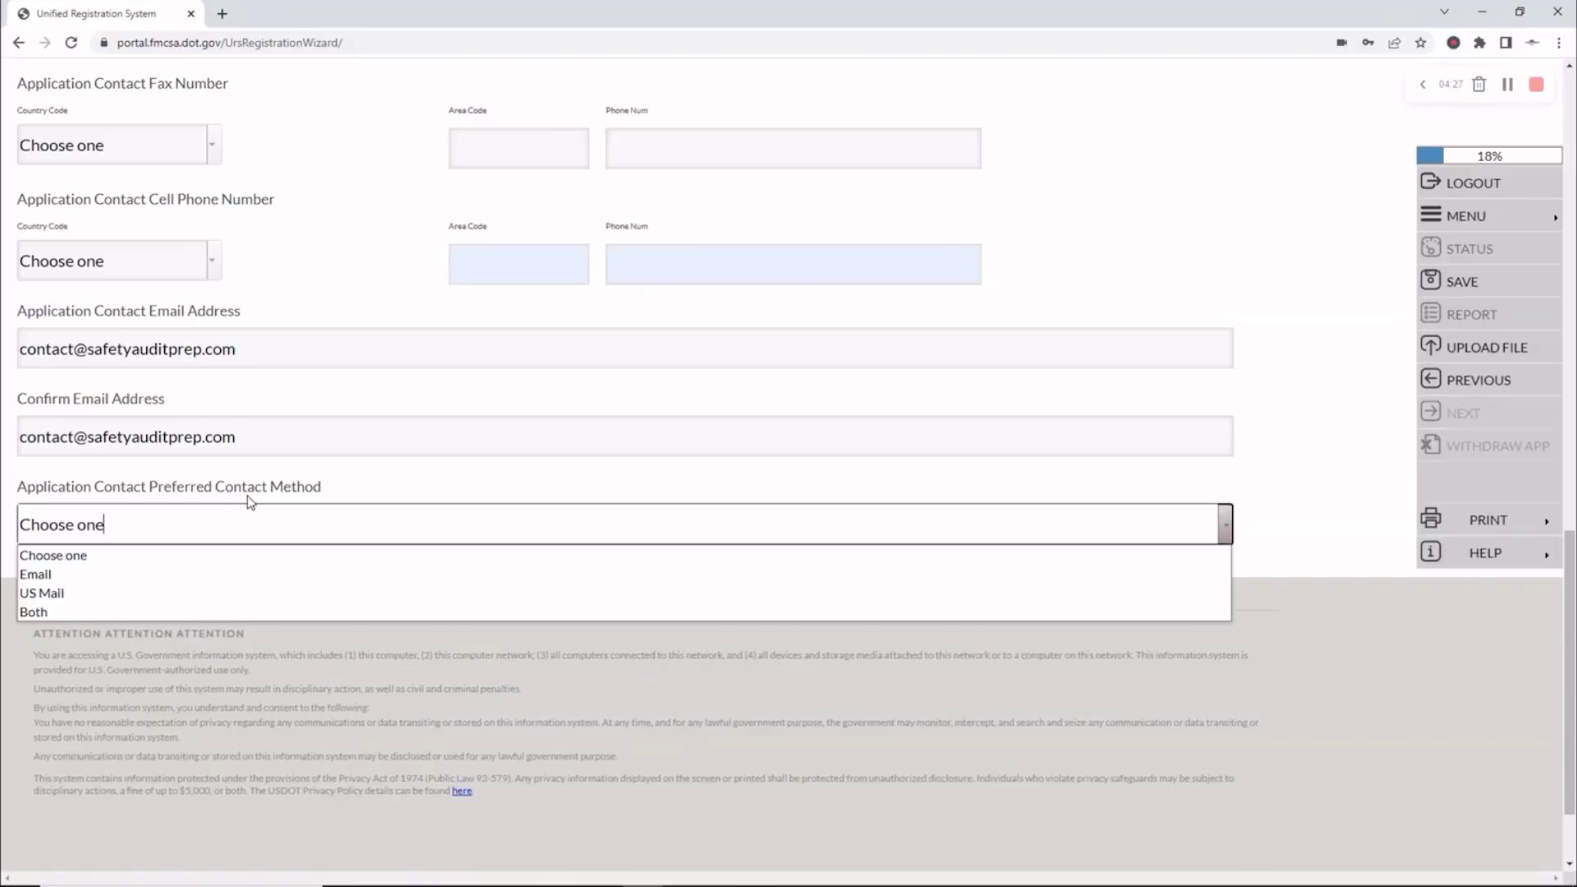
click(75, 615)
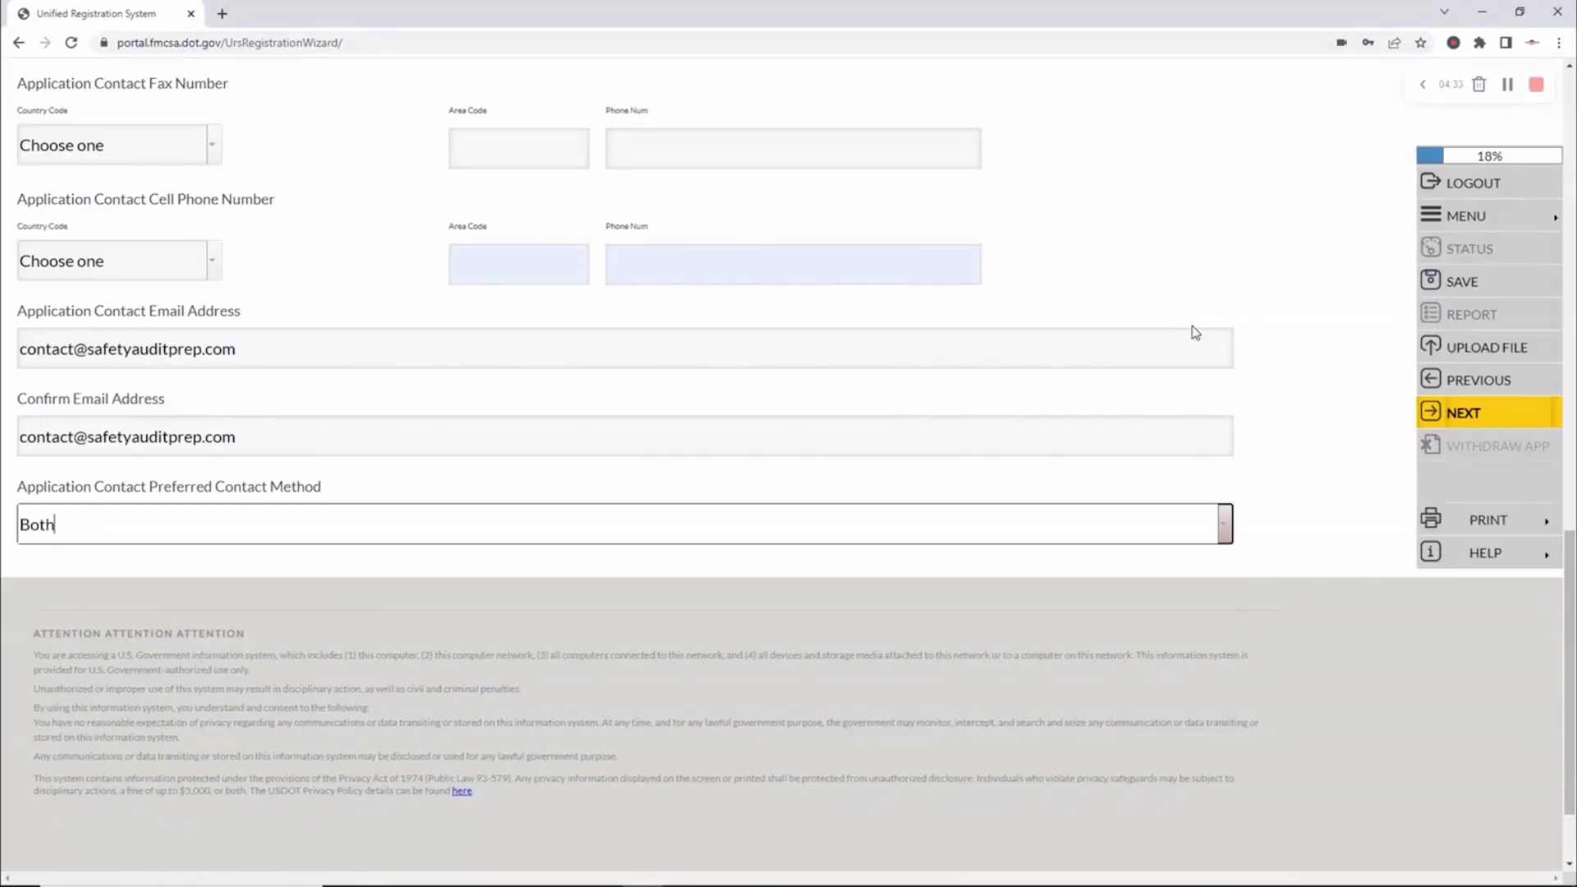
click(1473, 417)
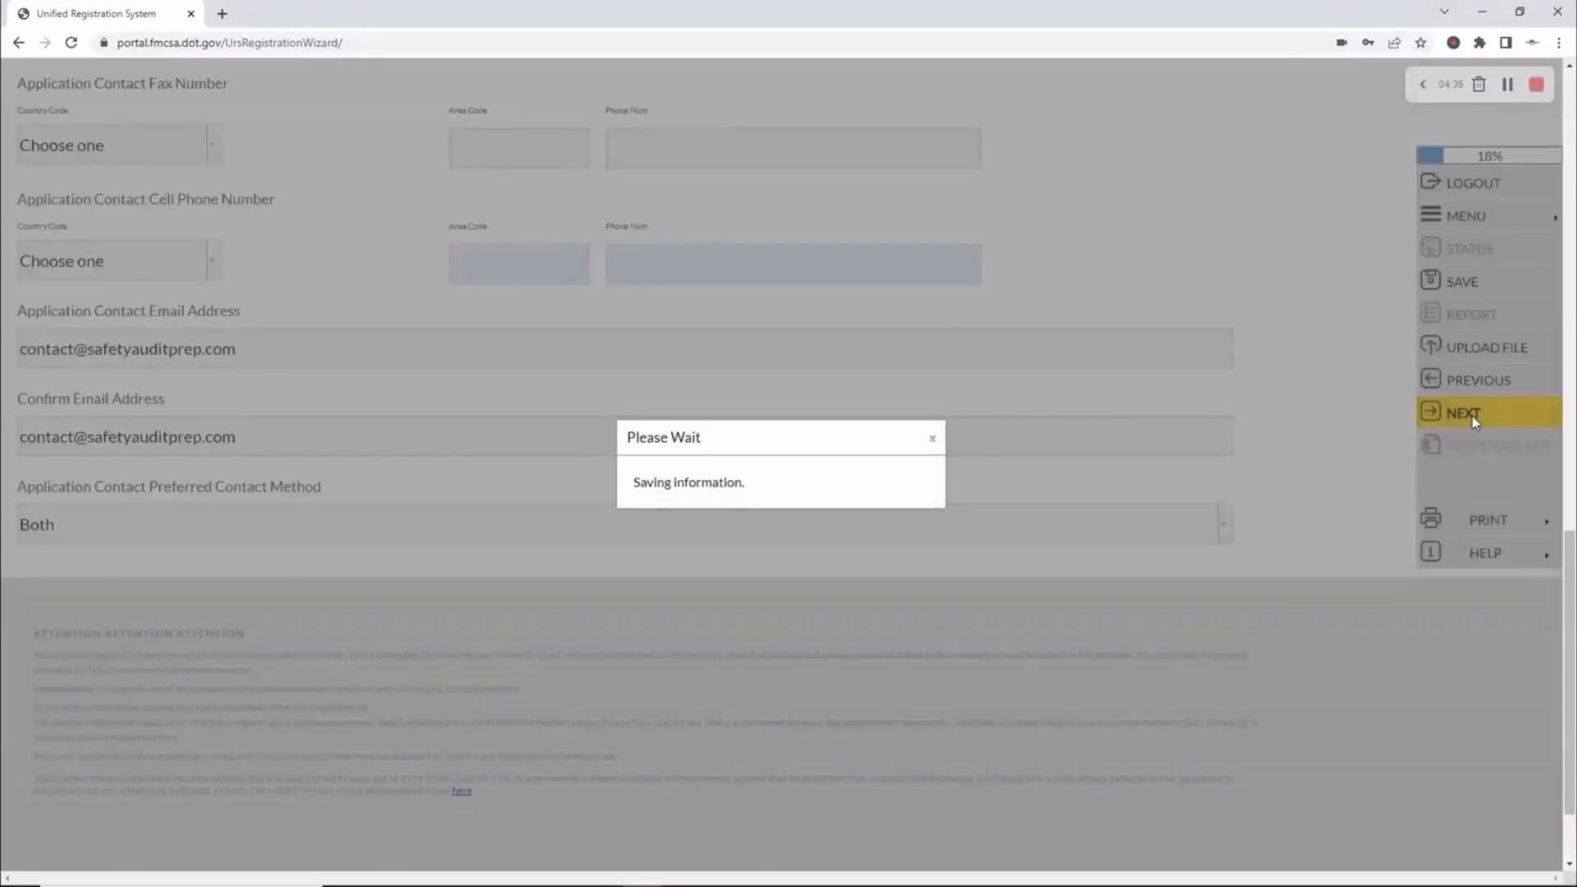
key(Return)
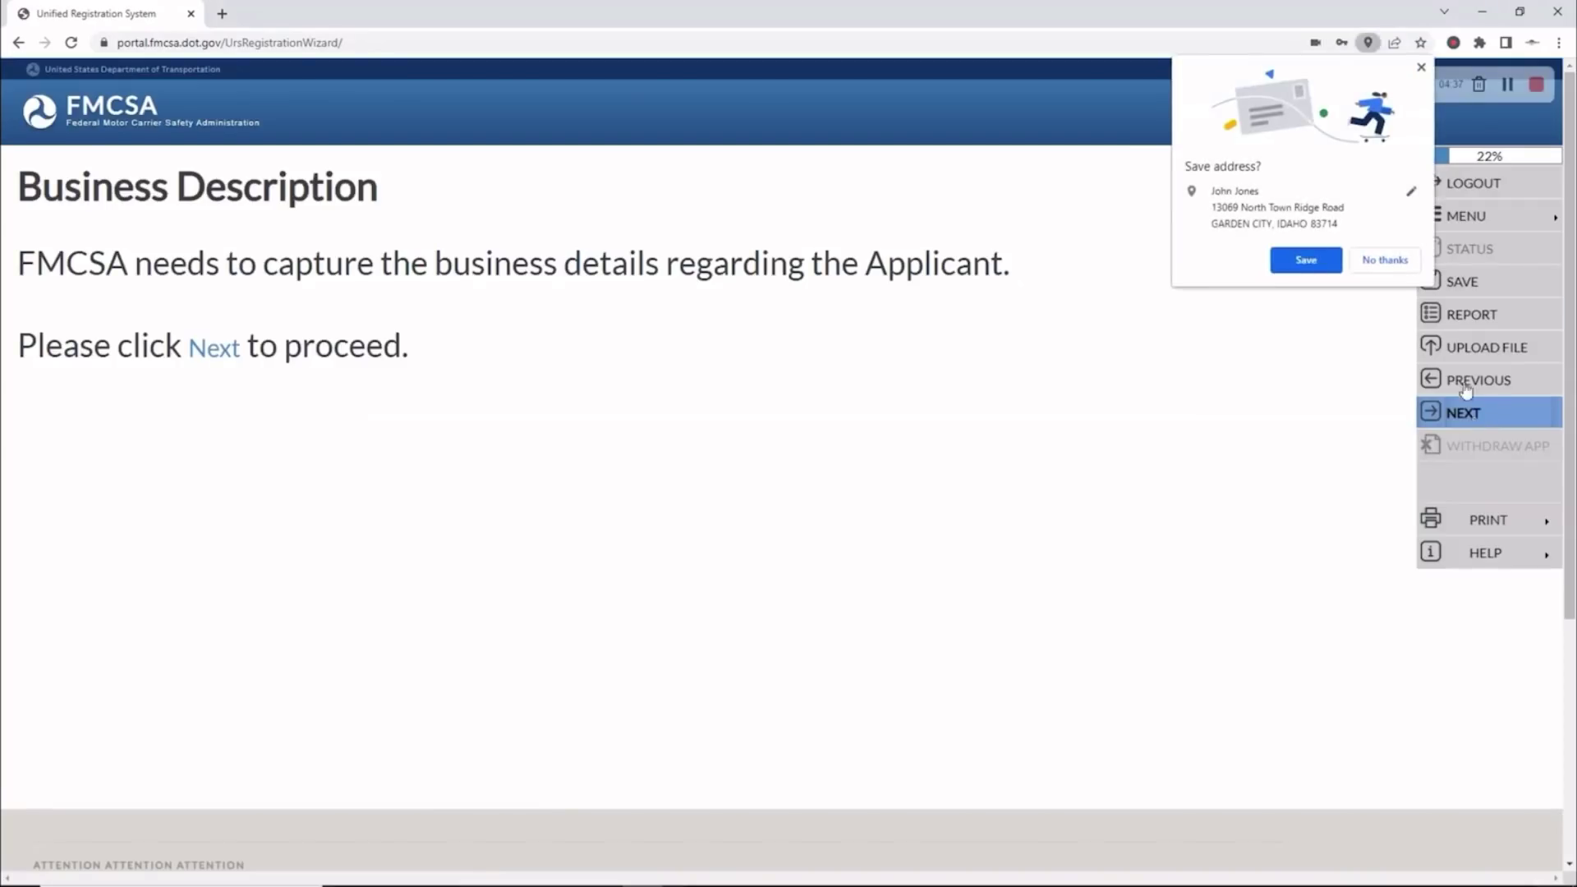
Decline the browser's save-address prompt and answer No to having a Dun and Bradstreet Number
click(1385, 260)
click(1472, 414)
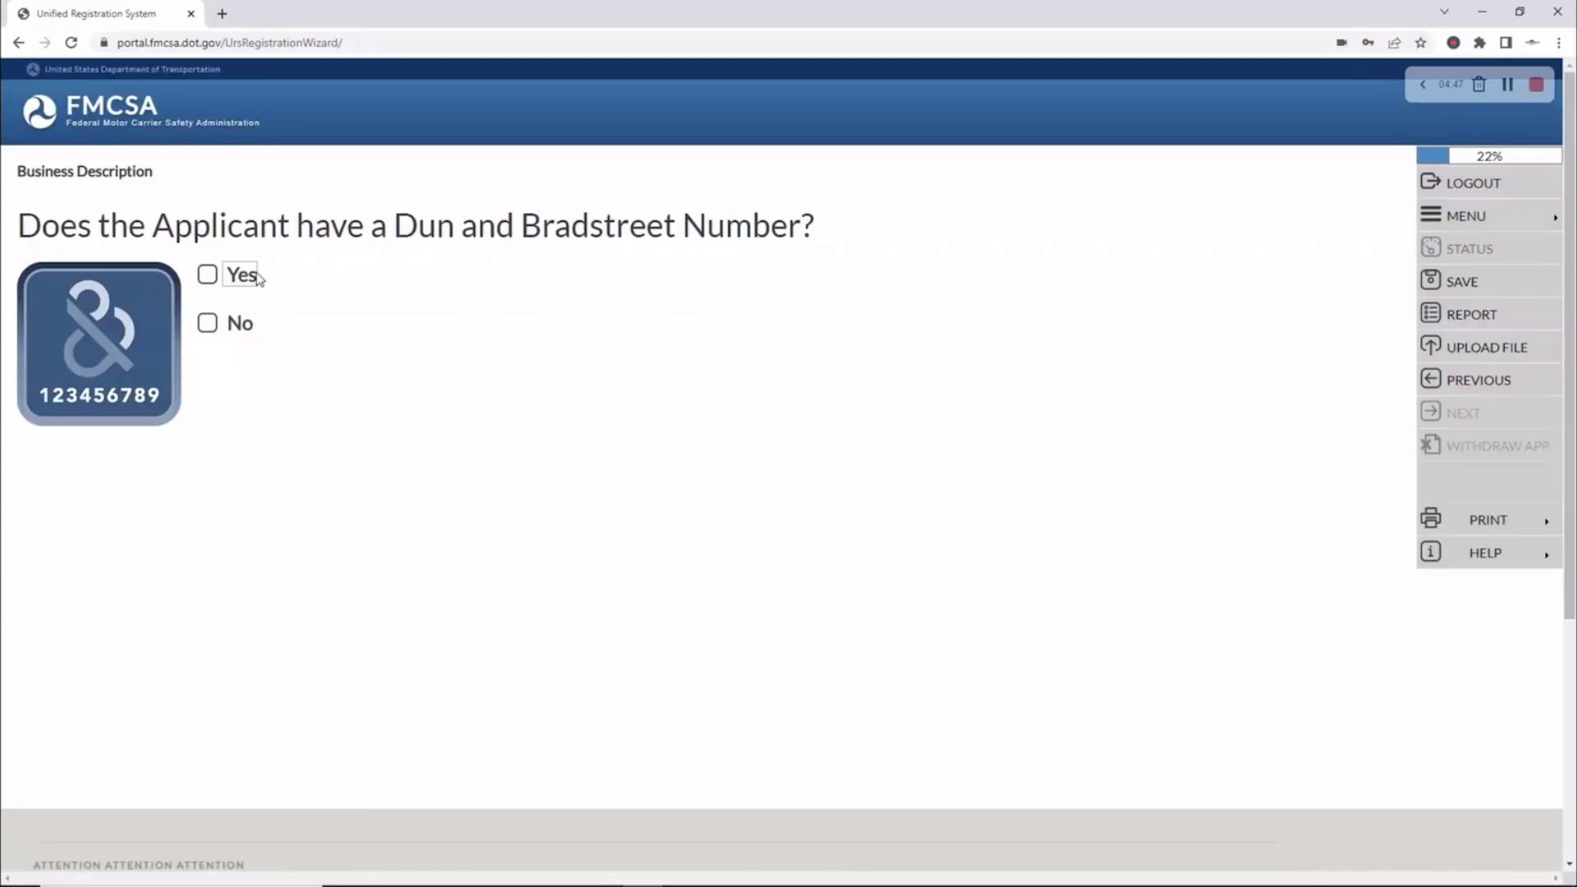
click(208, 325)
click(1470, 414)
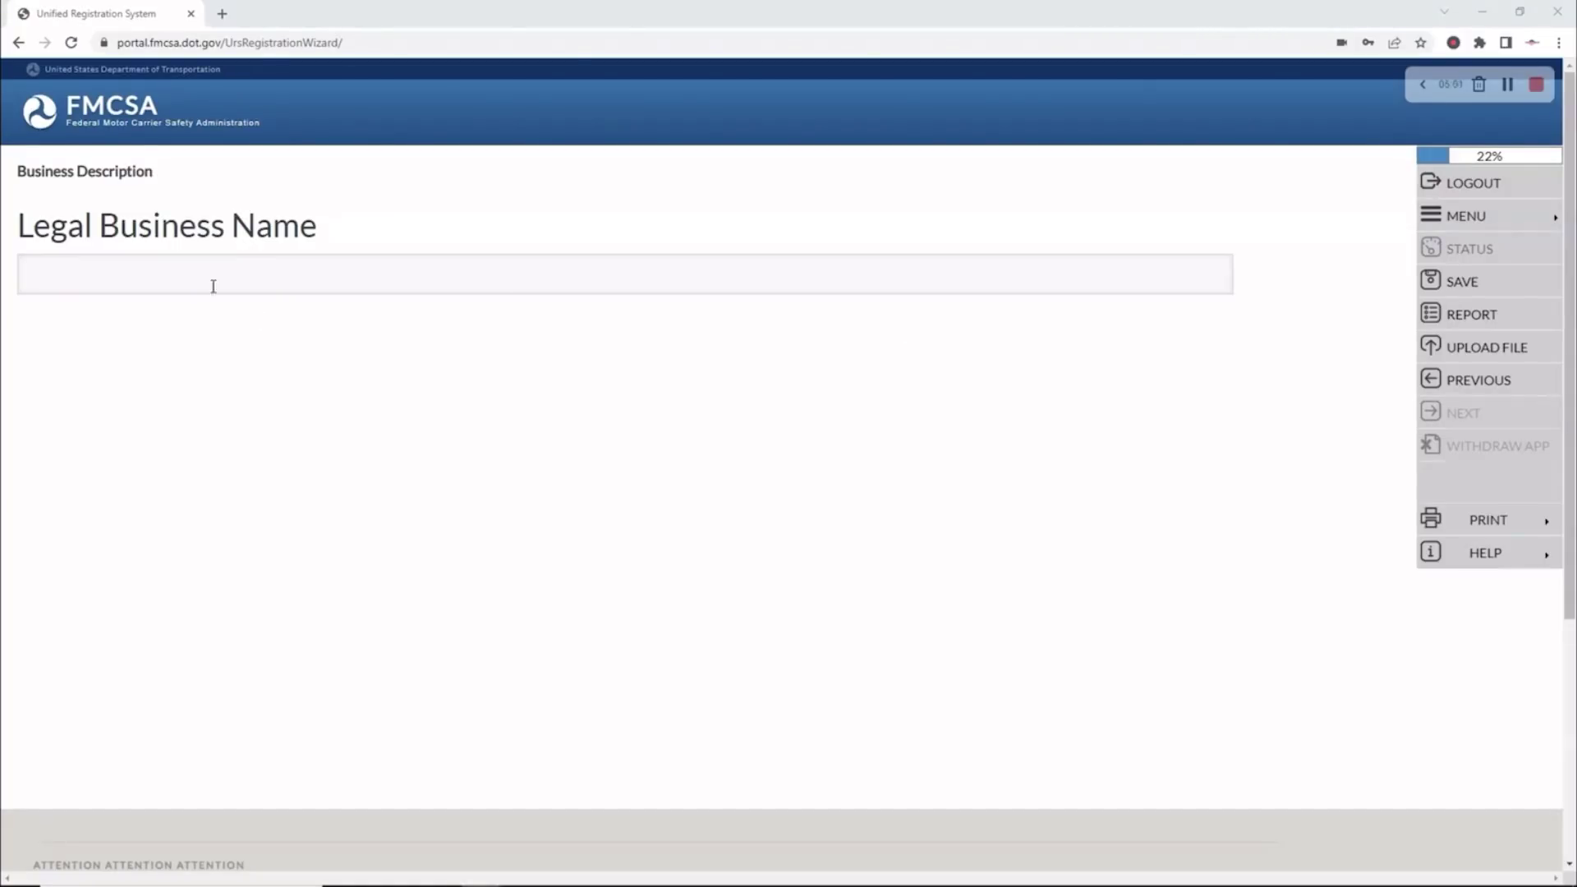
Enter the legal business name Example Transportation LLC and save it
click(121, 278)
text(Example Transportation LLC)
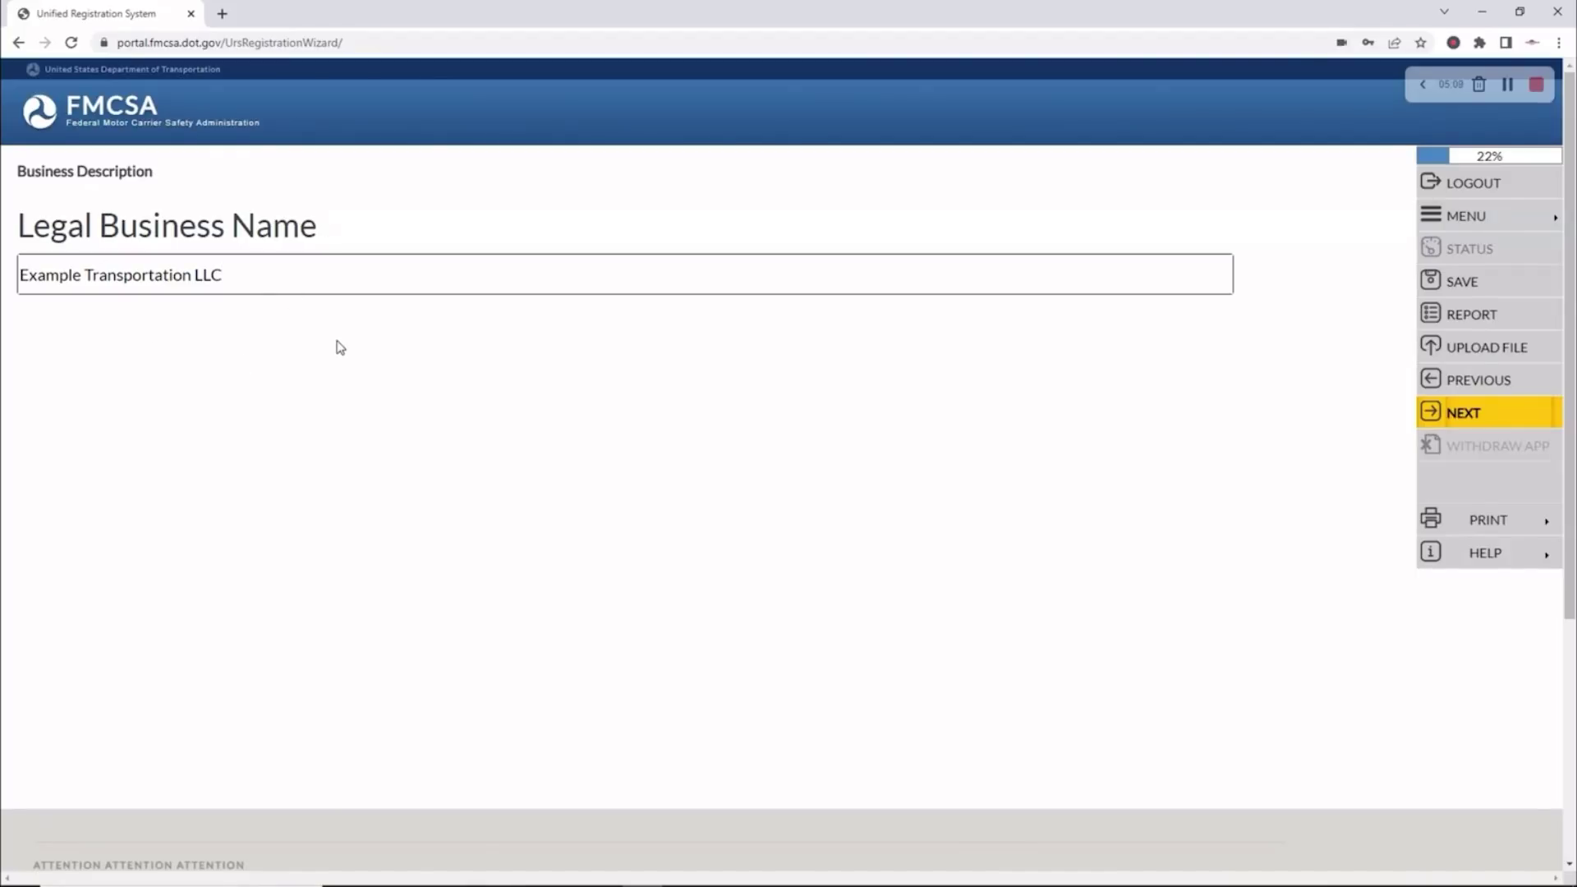
click(1497, 419)
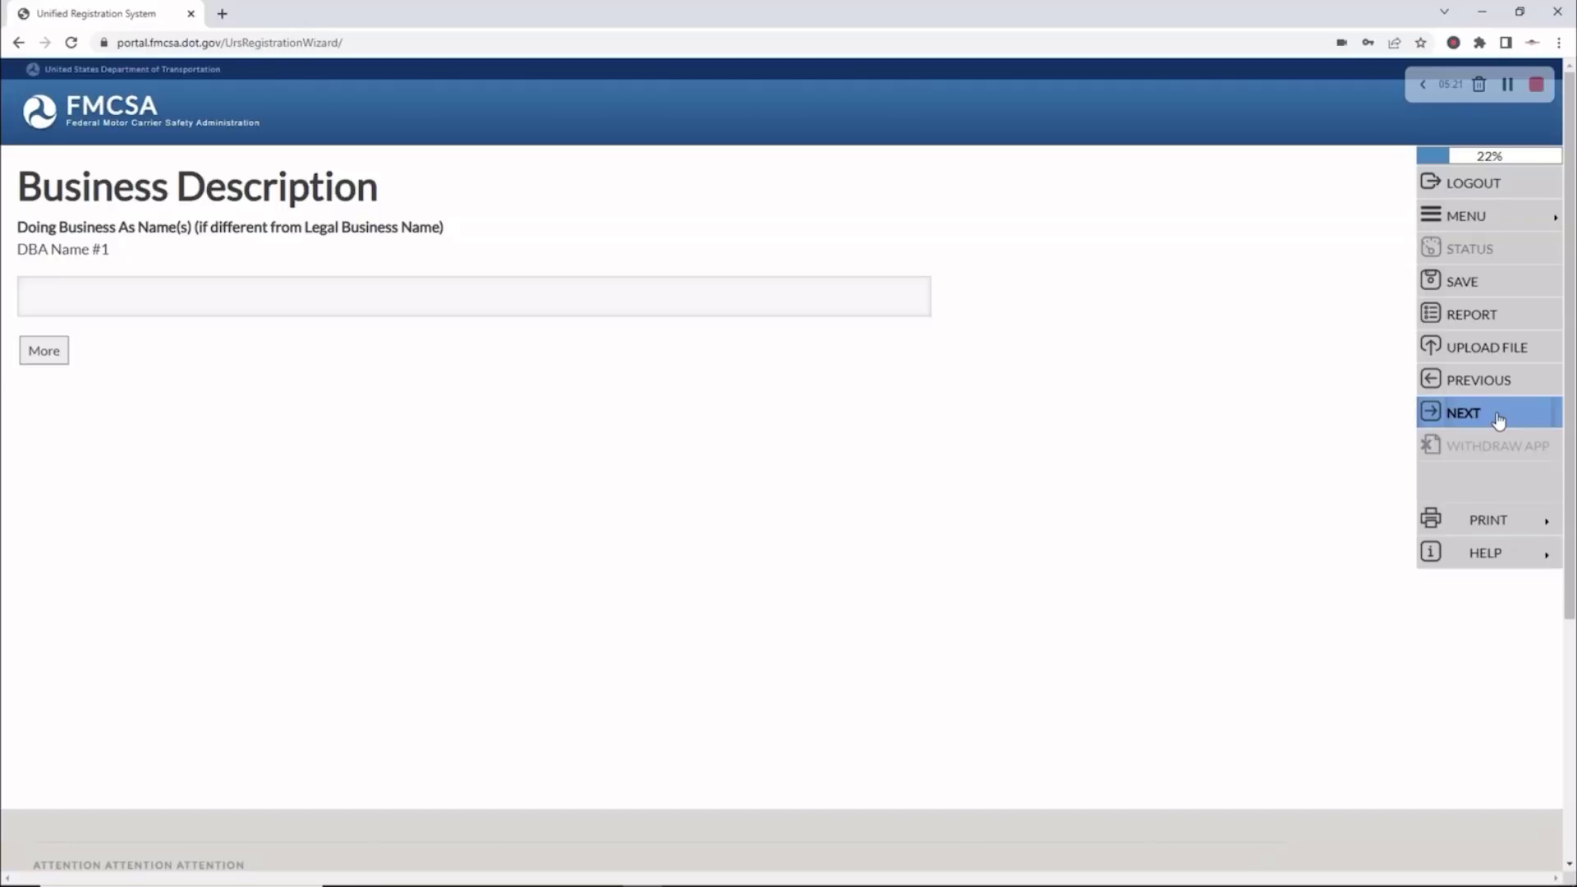
Skip DBA names, match the business address to the contact address, and mailing to principal
click(1499, 417)
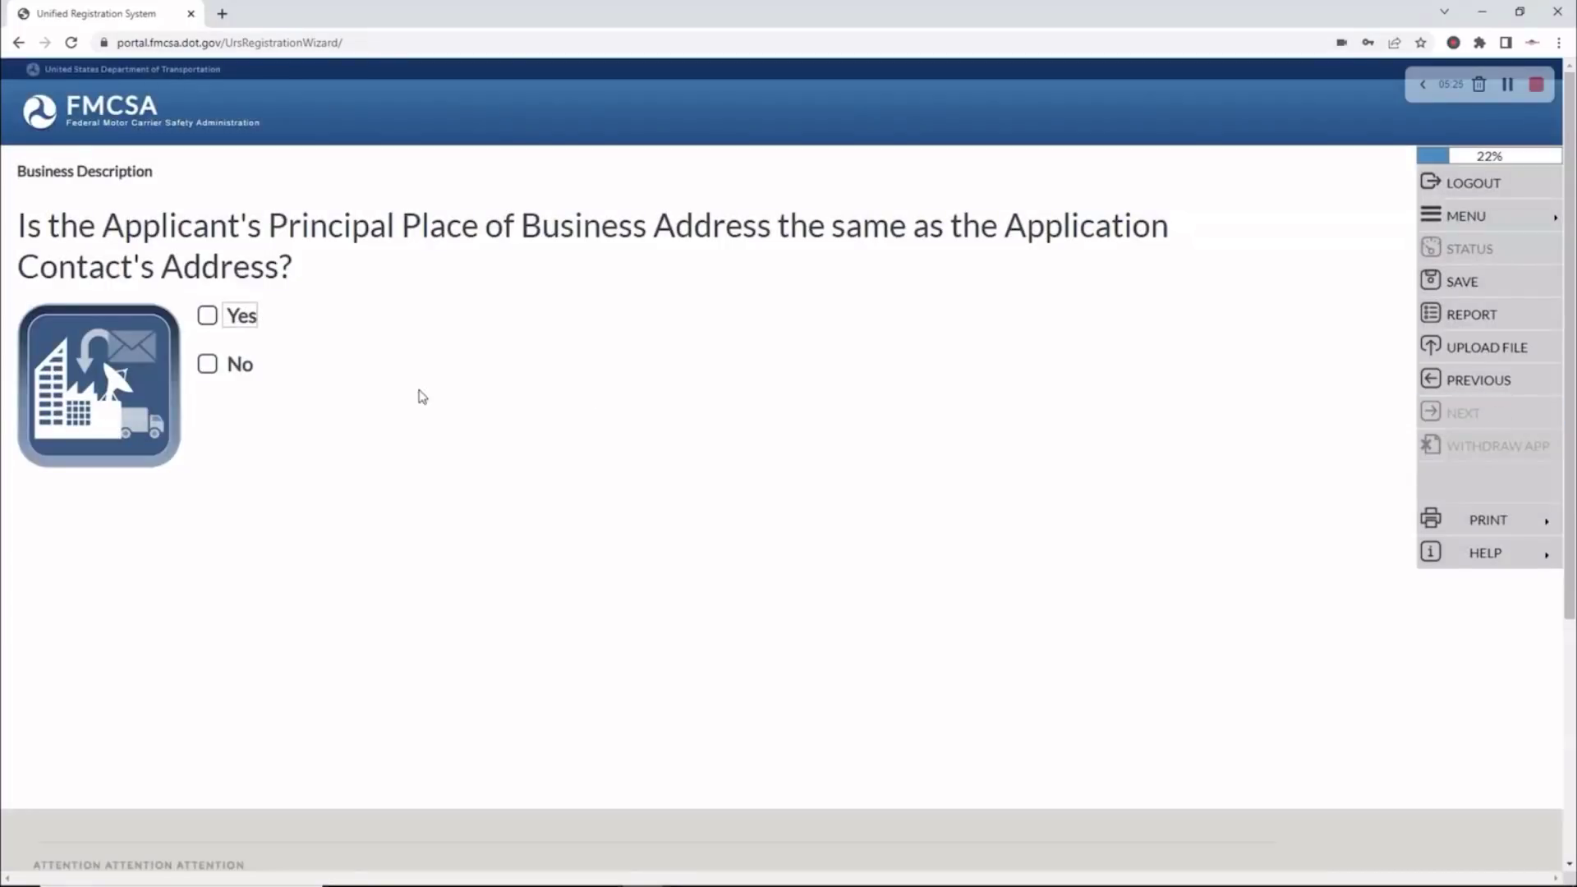
click(208, 317)
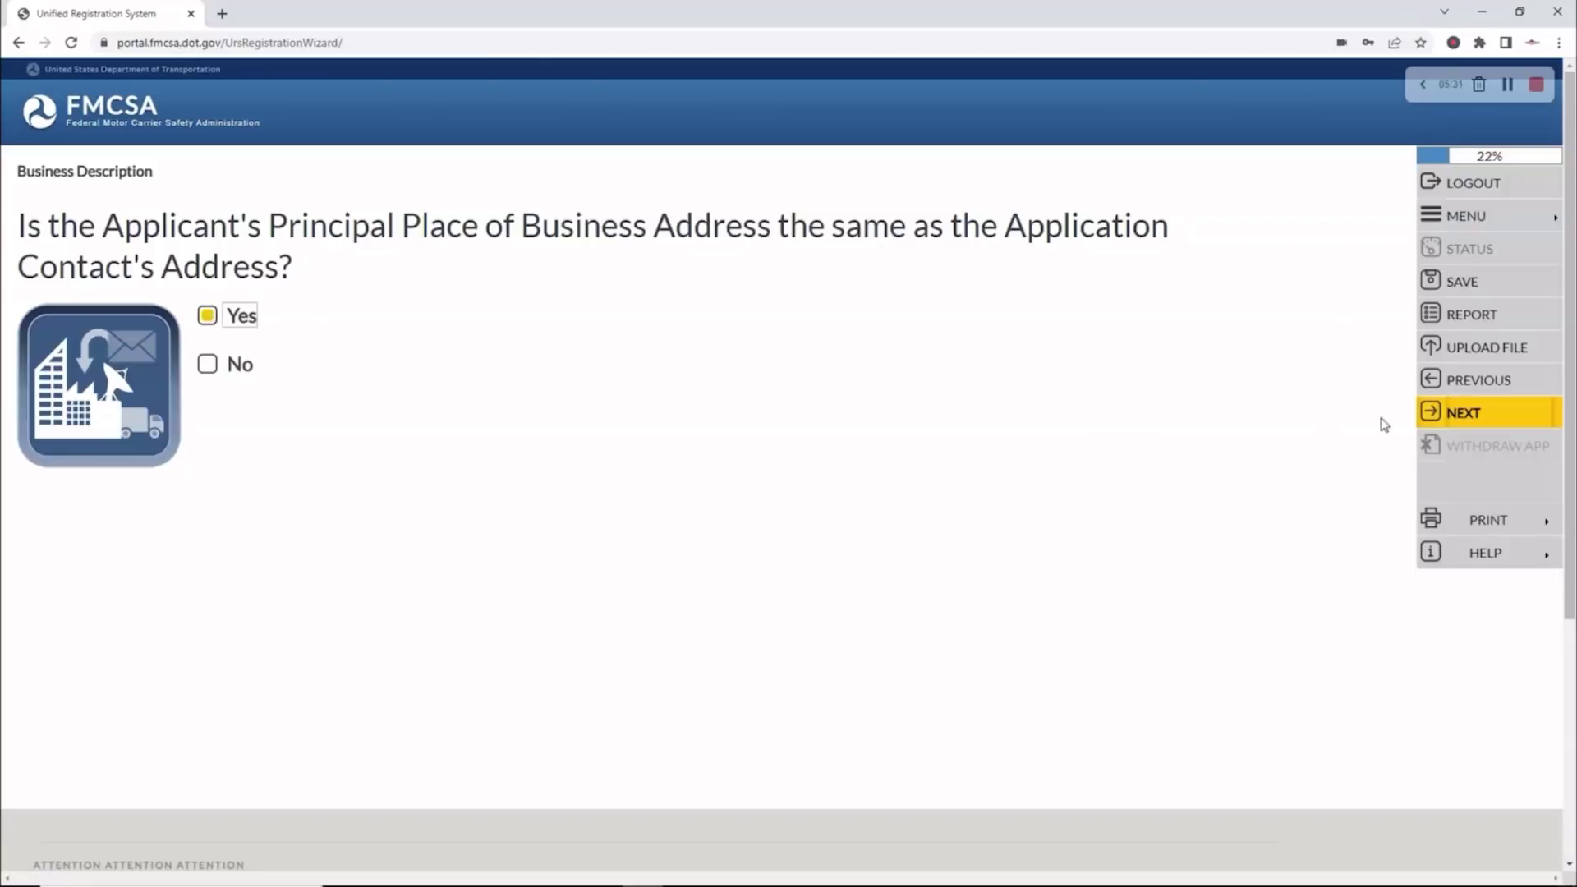
click(1459, 413)
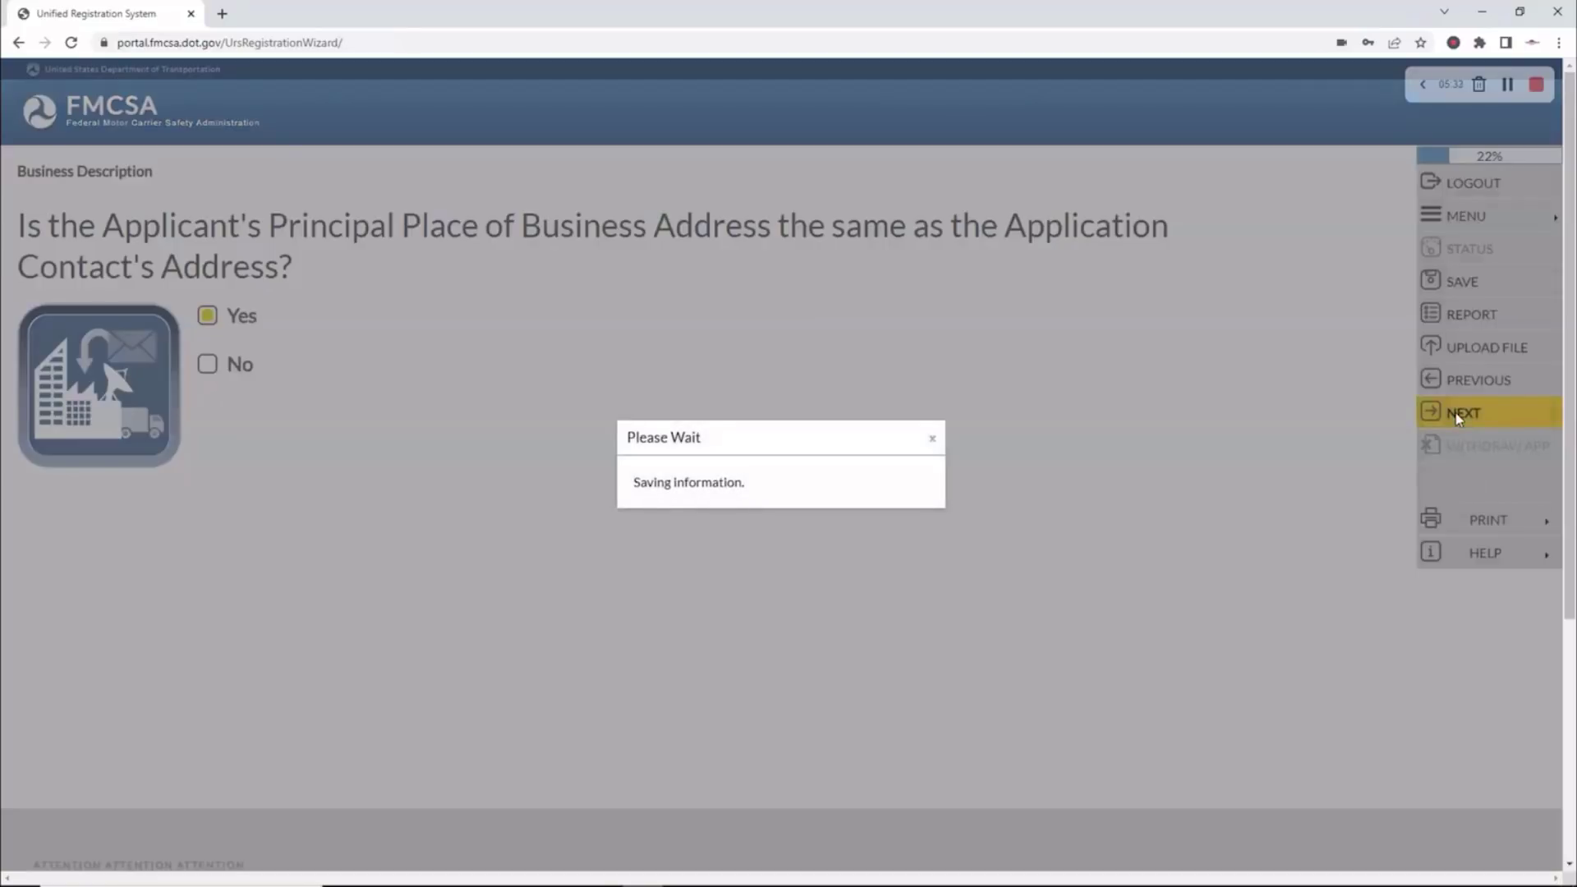
scroll(1026, 351, down, 1)
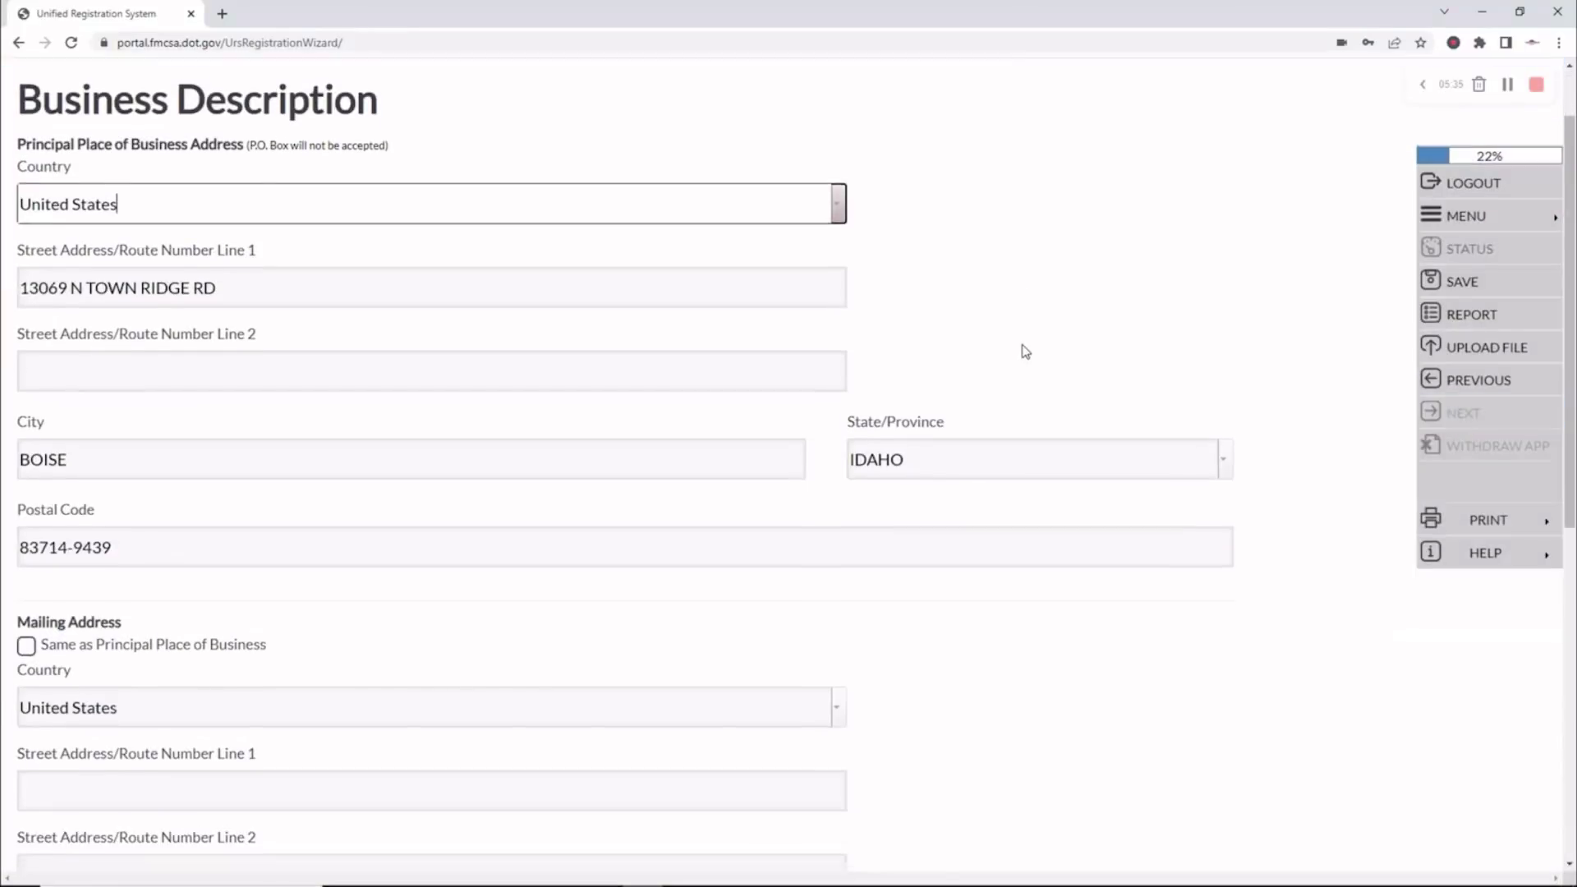
scroll(995, 362, down, 2)
scroll(662, 373, down, 2)
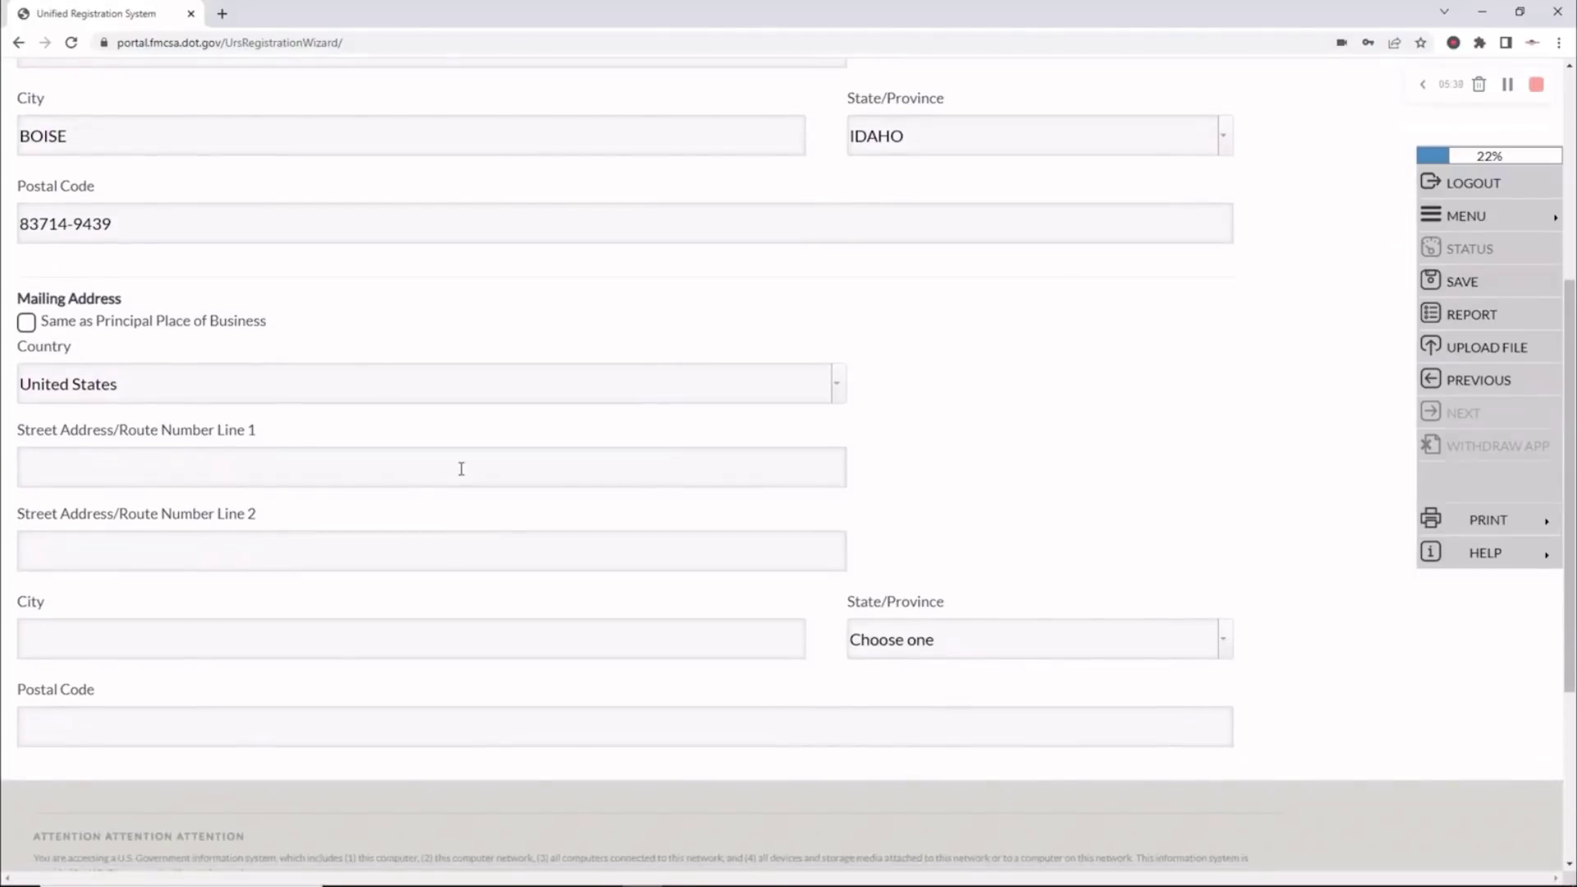
scroll(461, 469, up, 5)
scroll(463, 469, down, 3)
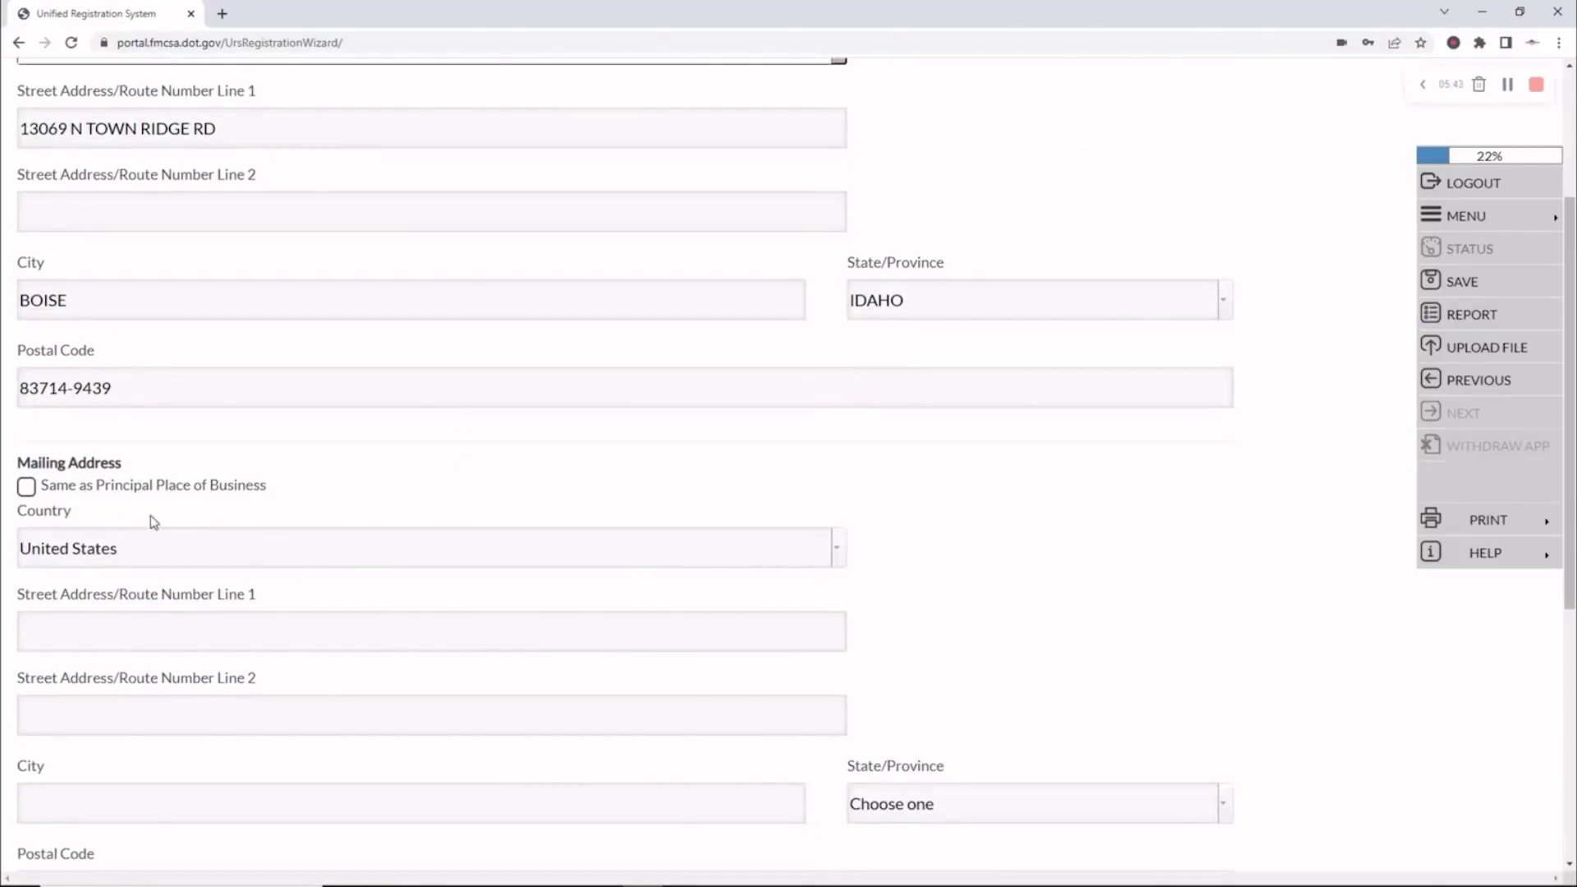
click(28, 487)
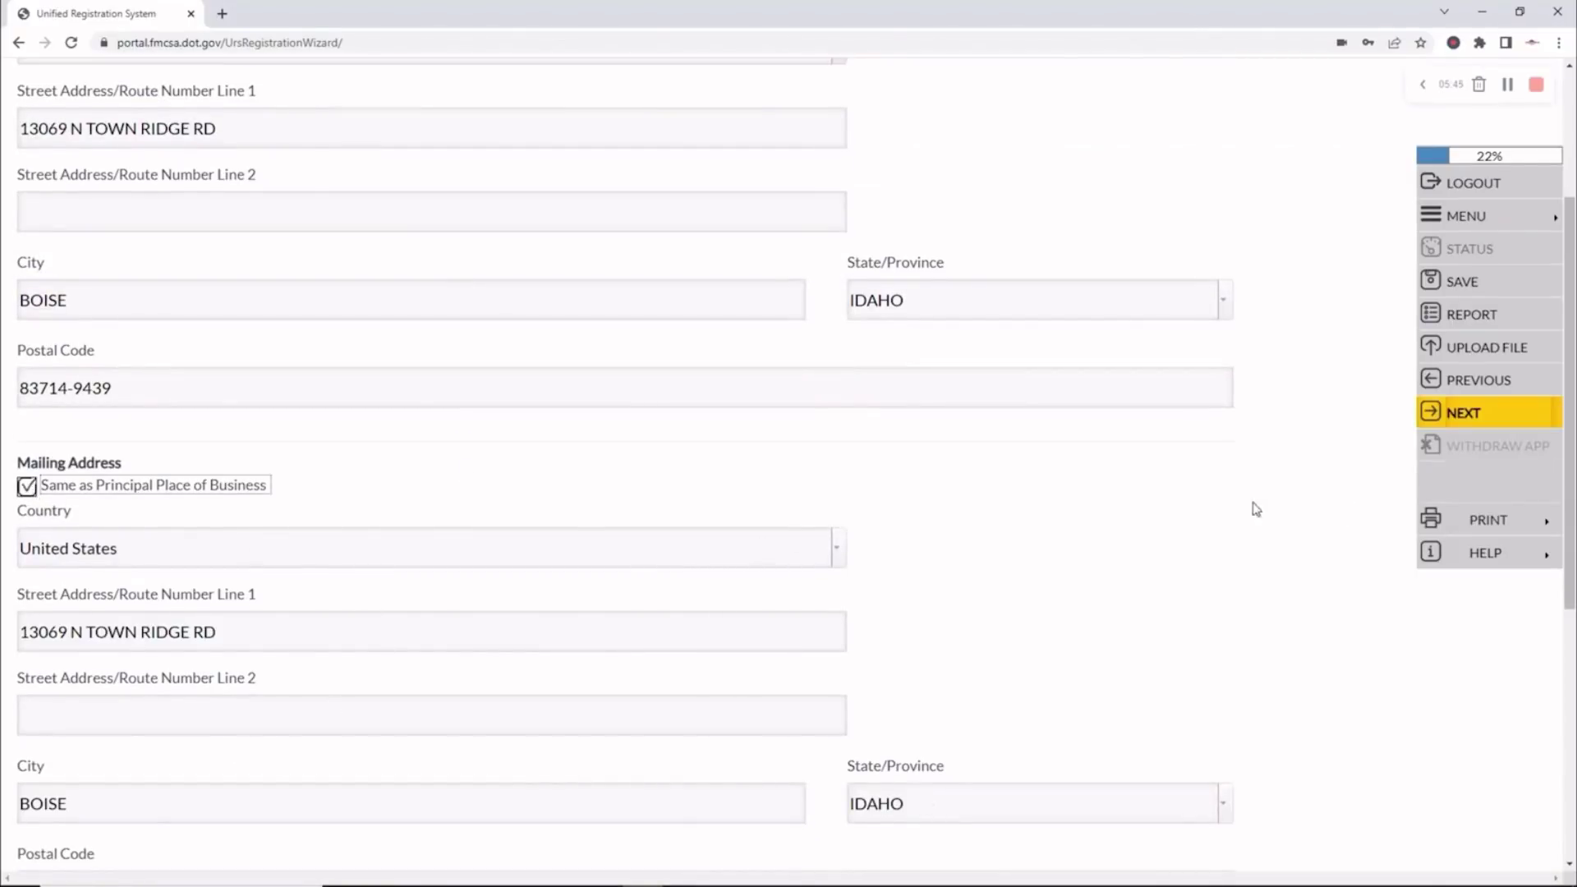
click(1449, 416)
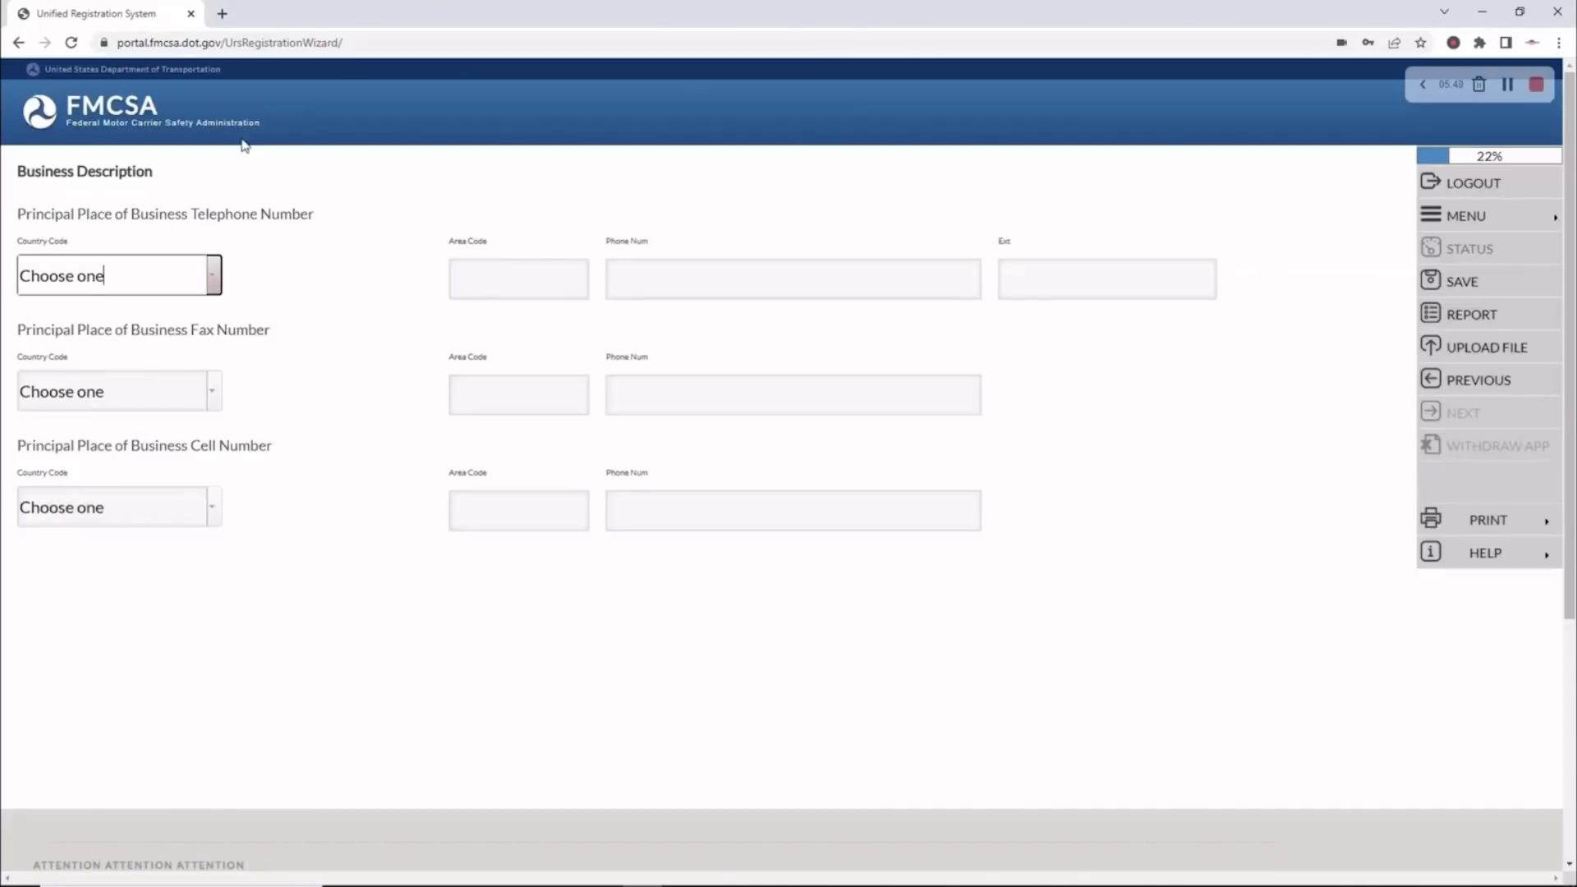
Enter the business telephone with country code United States, area code and number
click(214, 275)
click(197, 327)
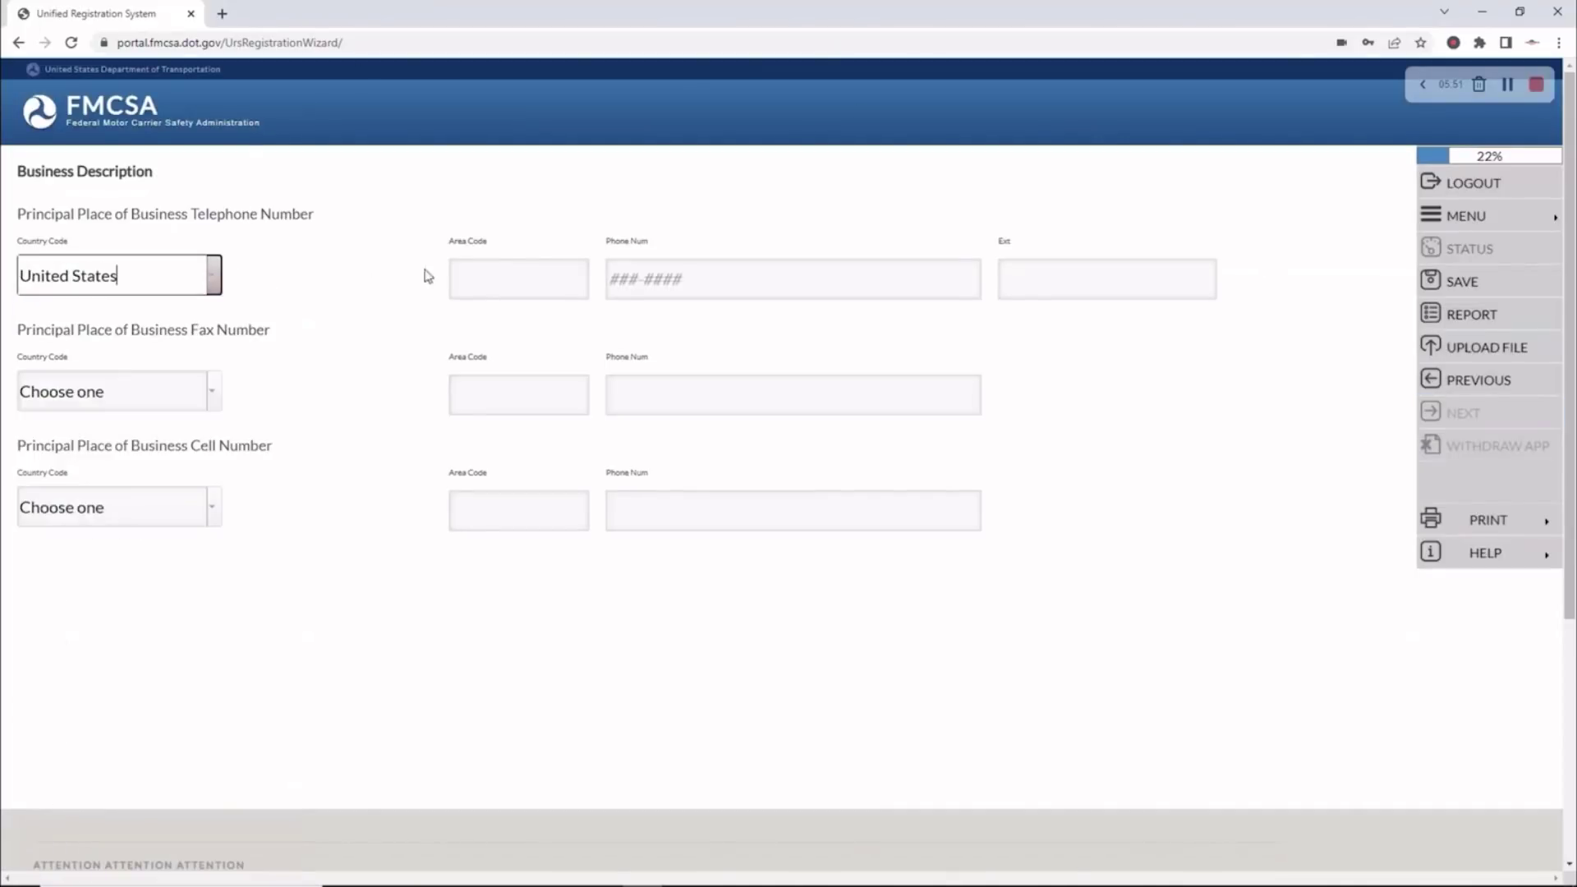
click(494, 277)
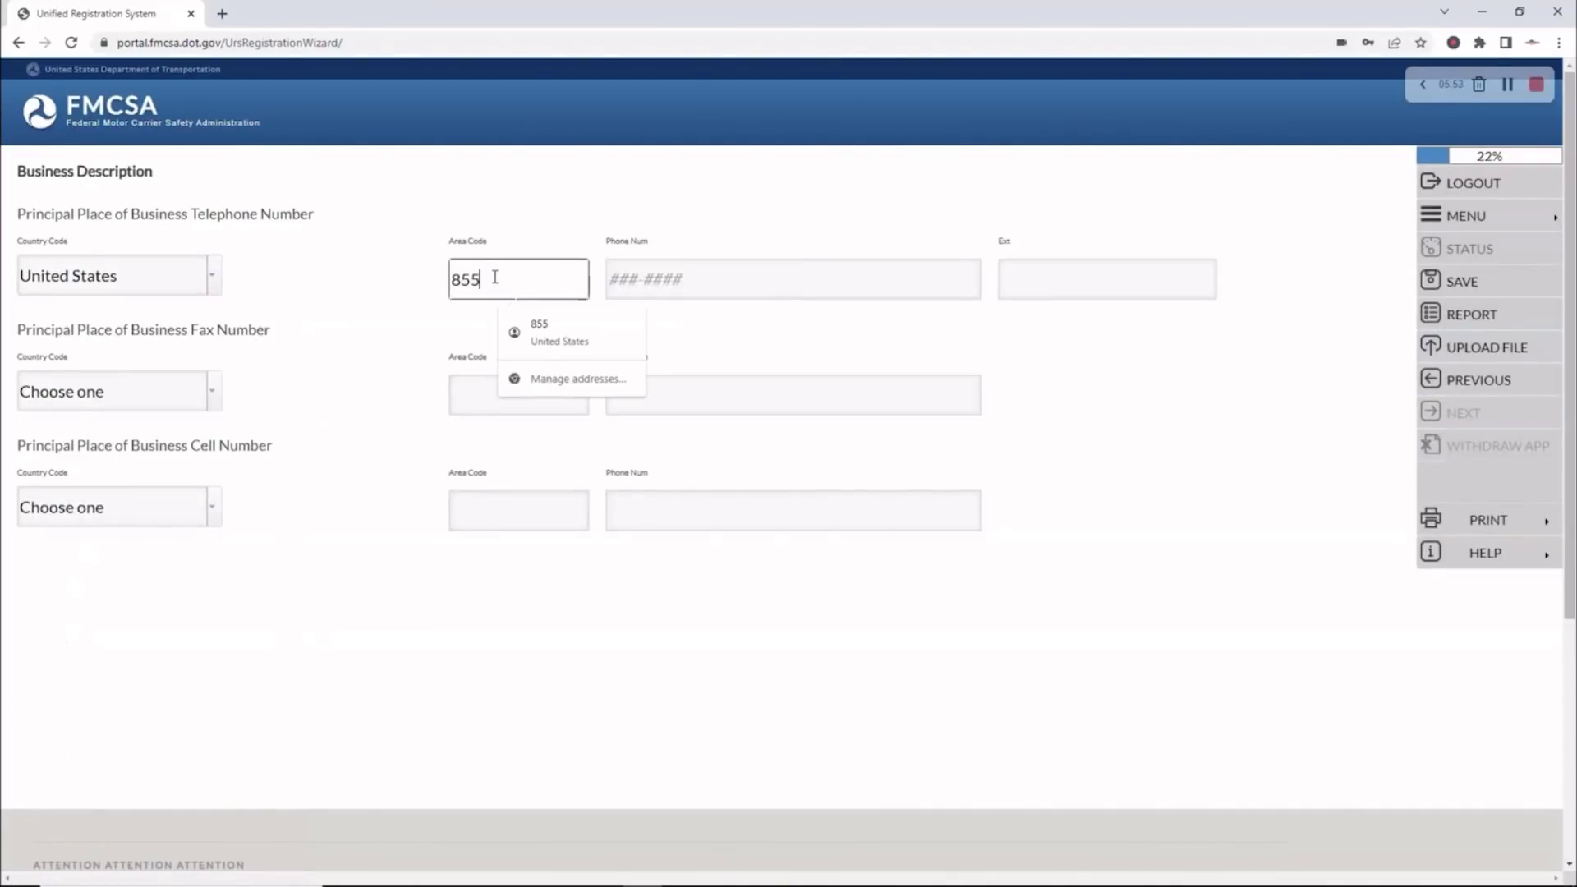
key(Tab)
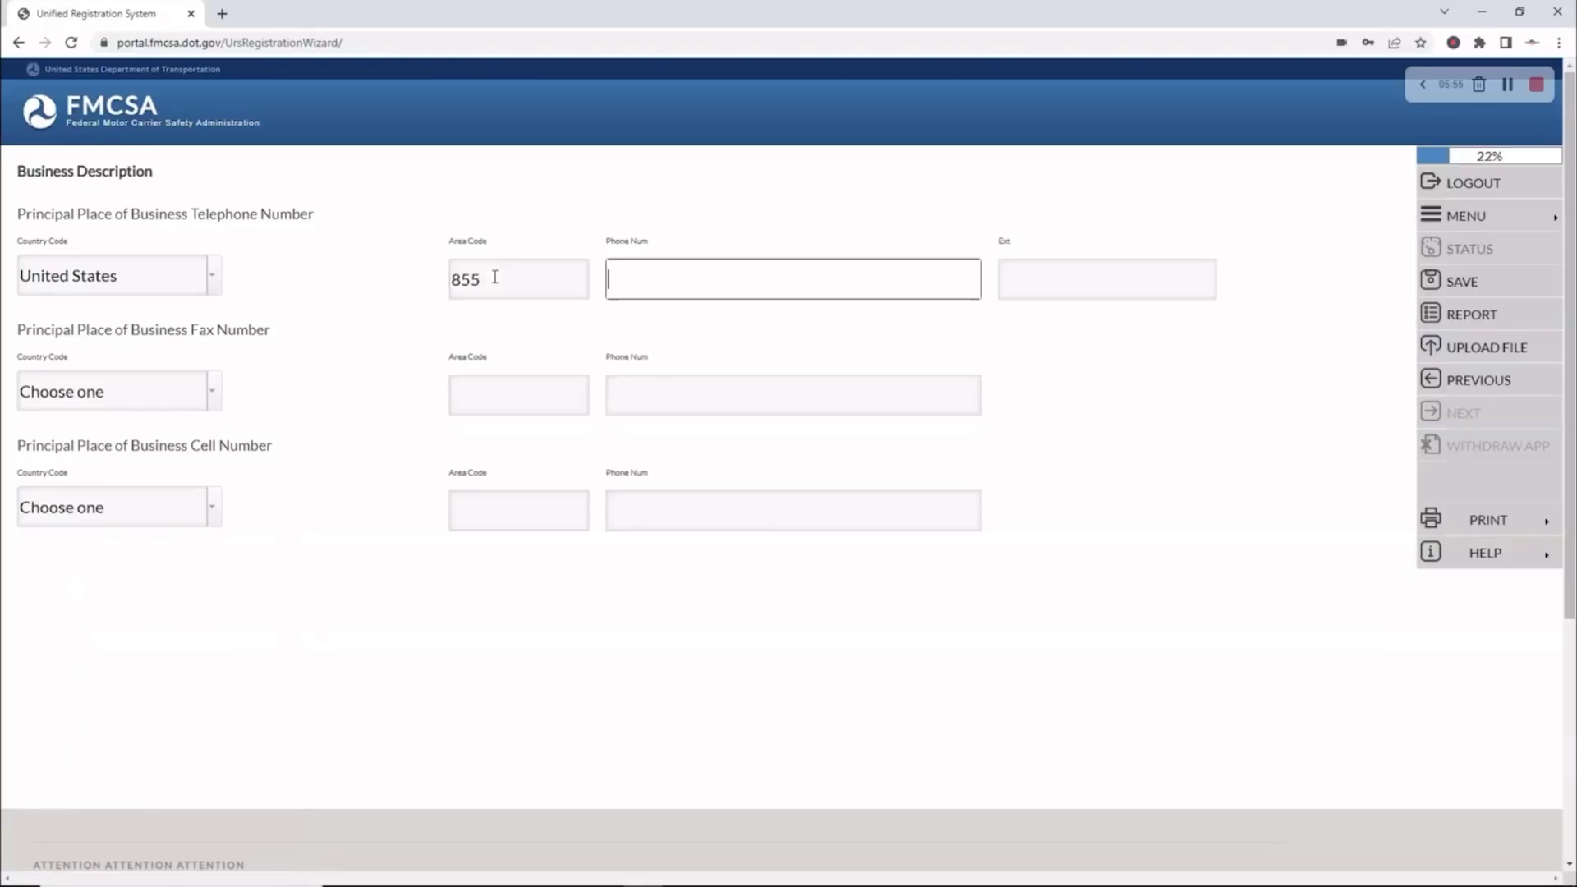
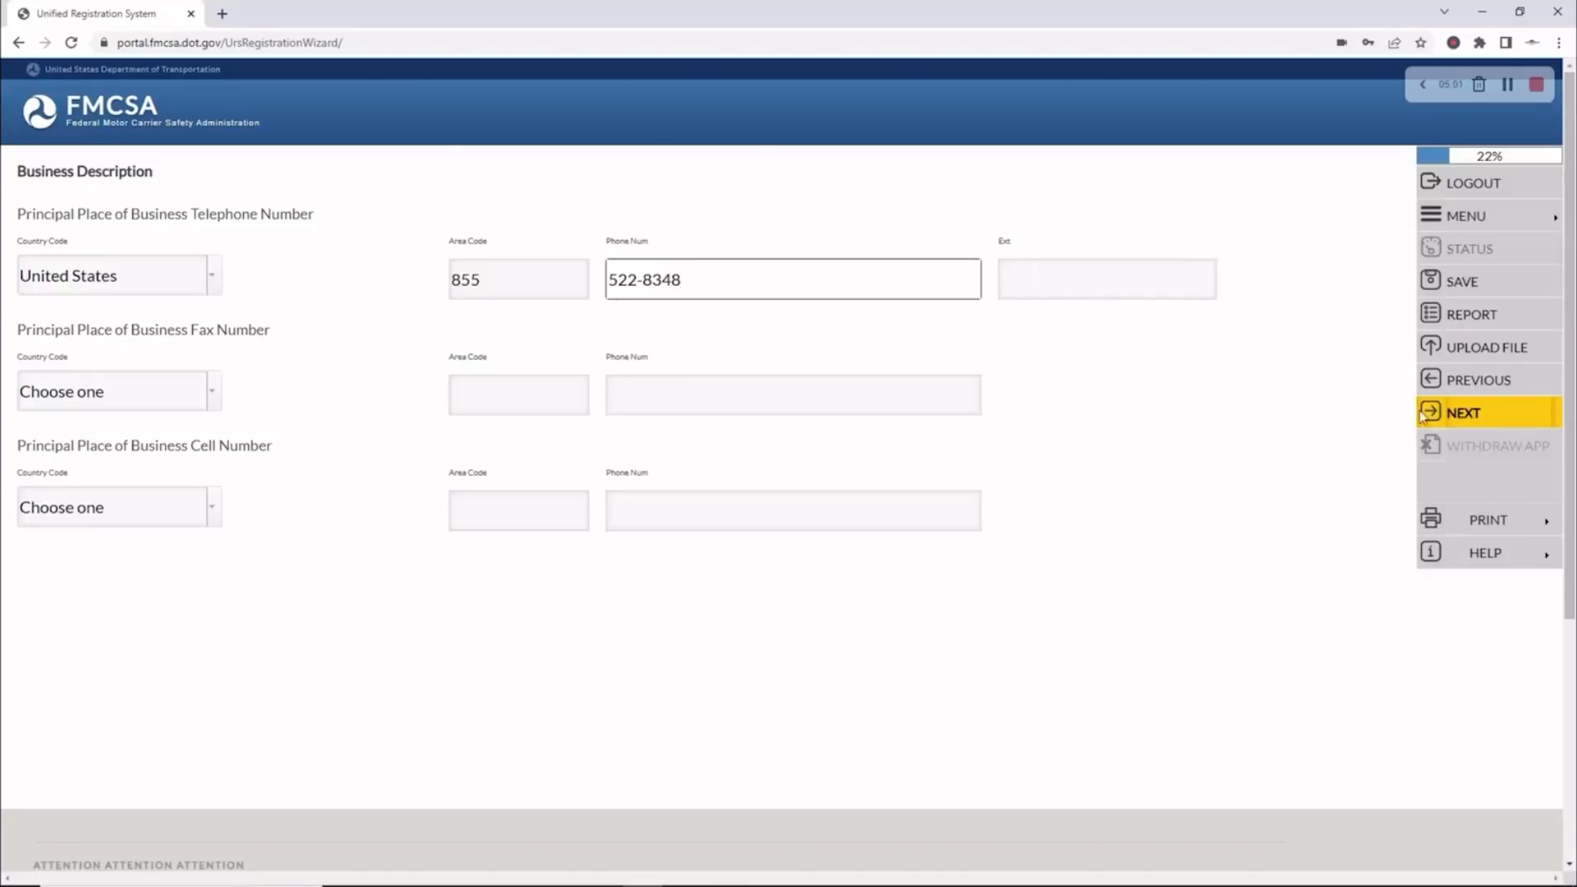
click(1448, 417)
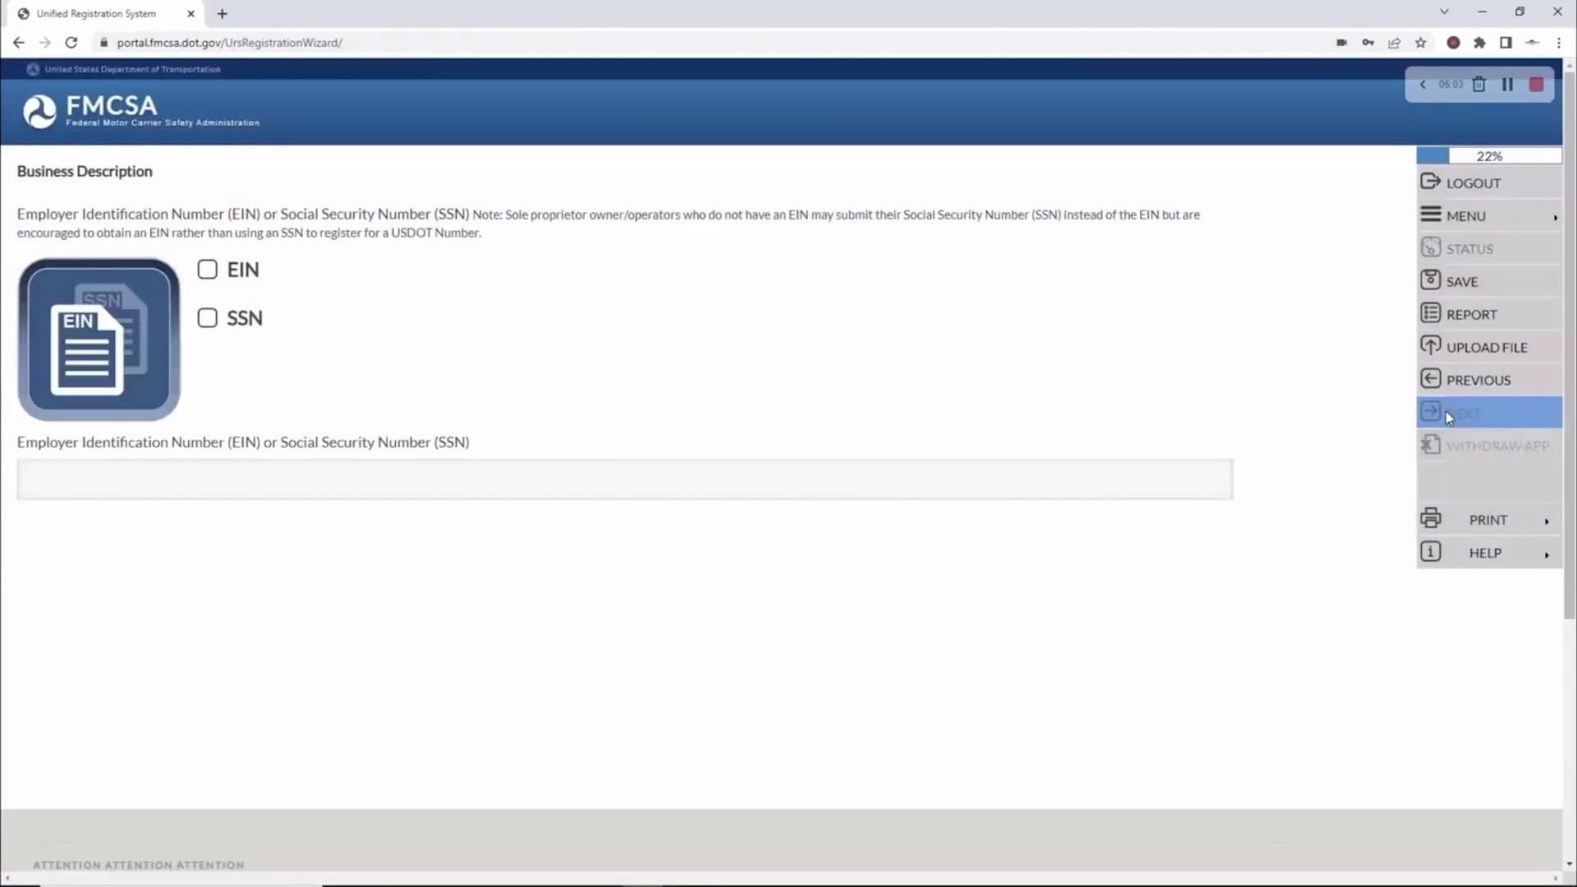
Enter the company's EIN and answer No to being a Unit of Government
click(207, 272)
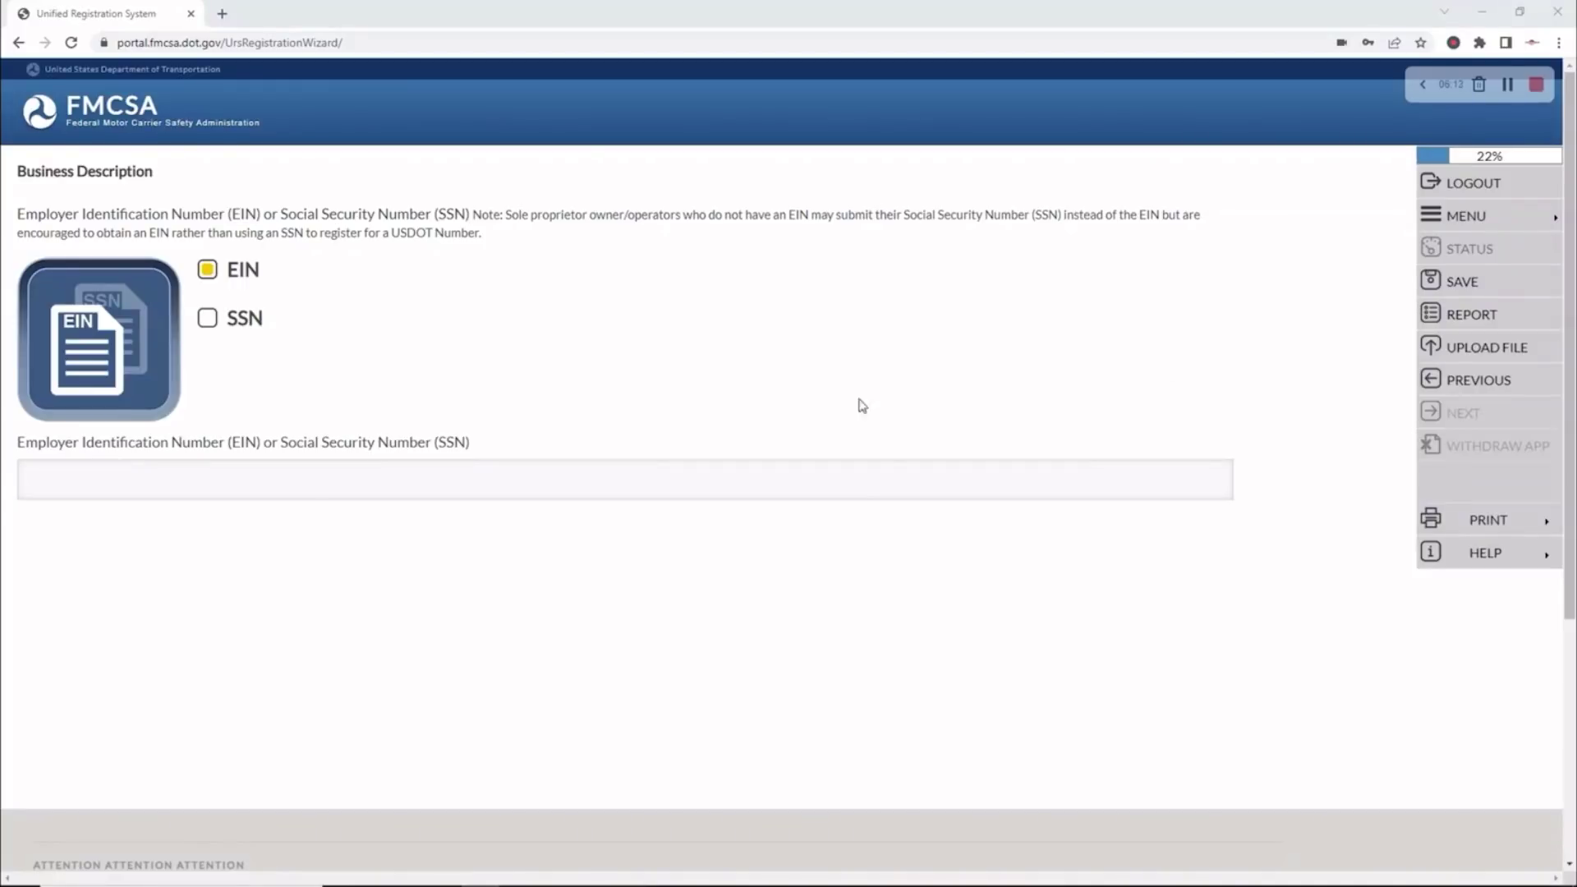
click(61, 476)
key(ctrl+v)
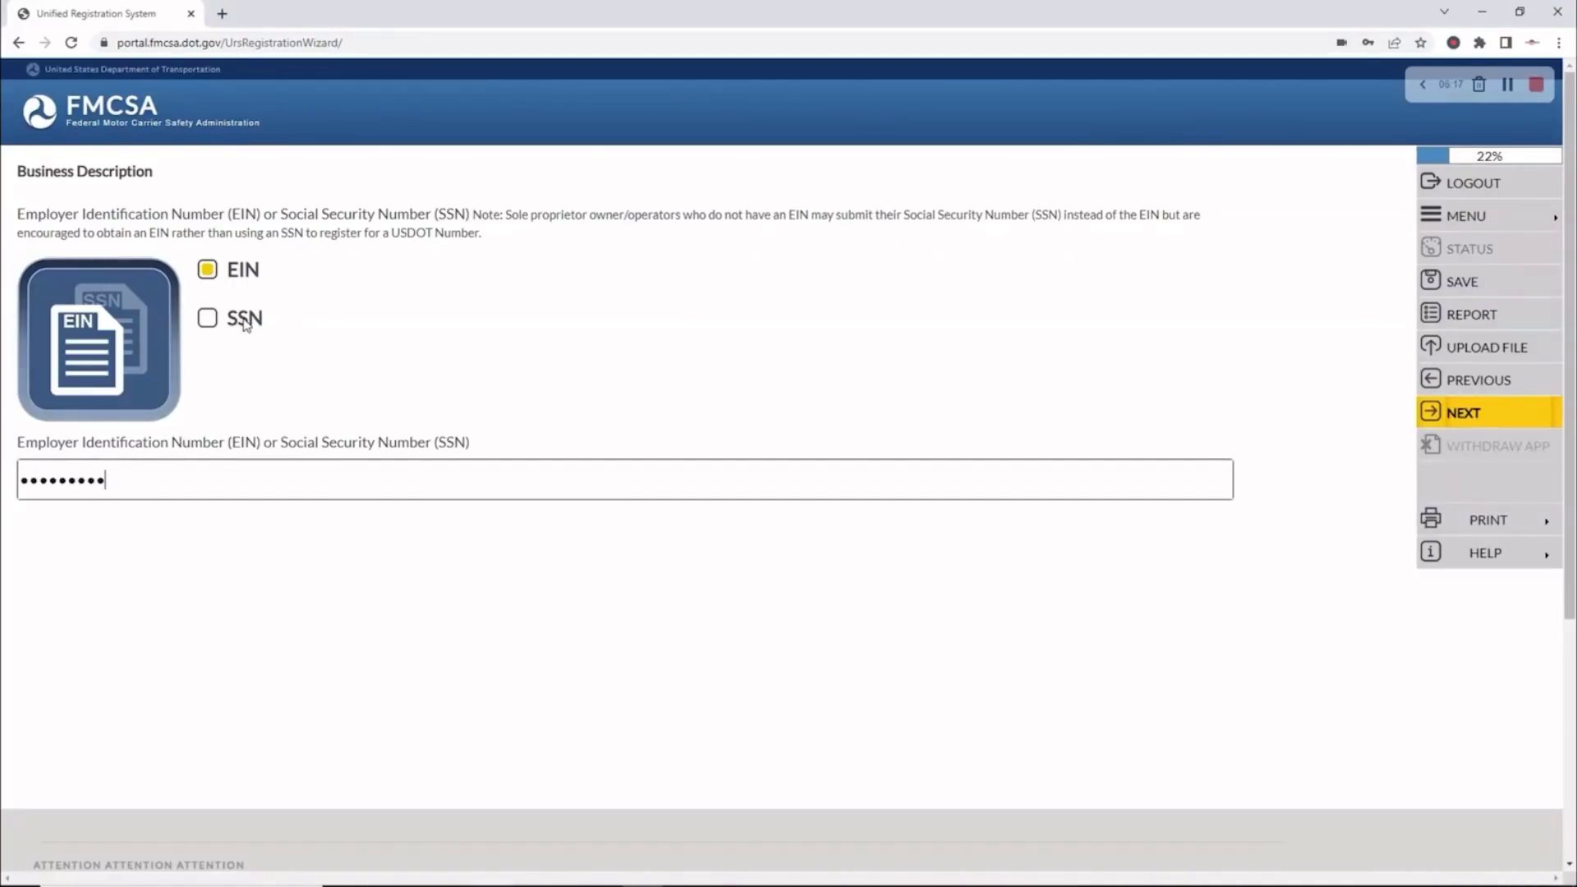
click(1485, 411)
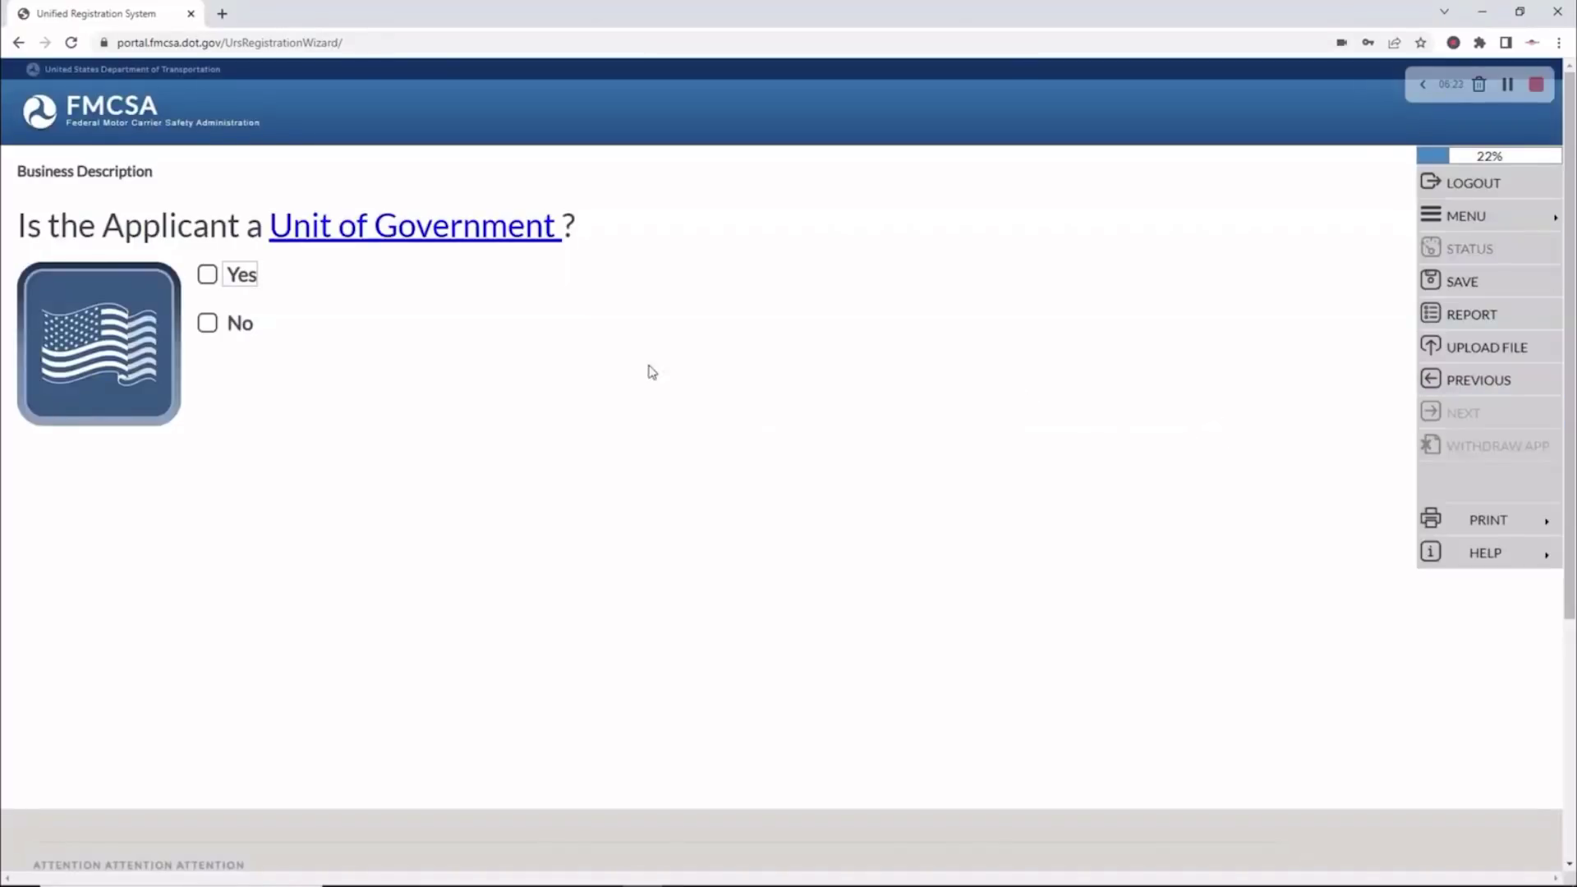
click(209, 325)
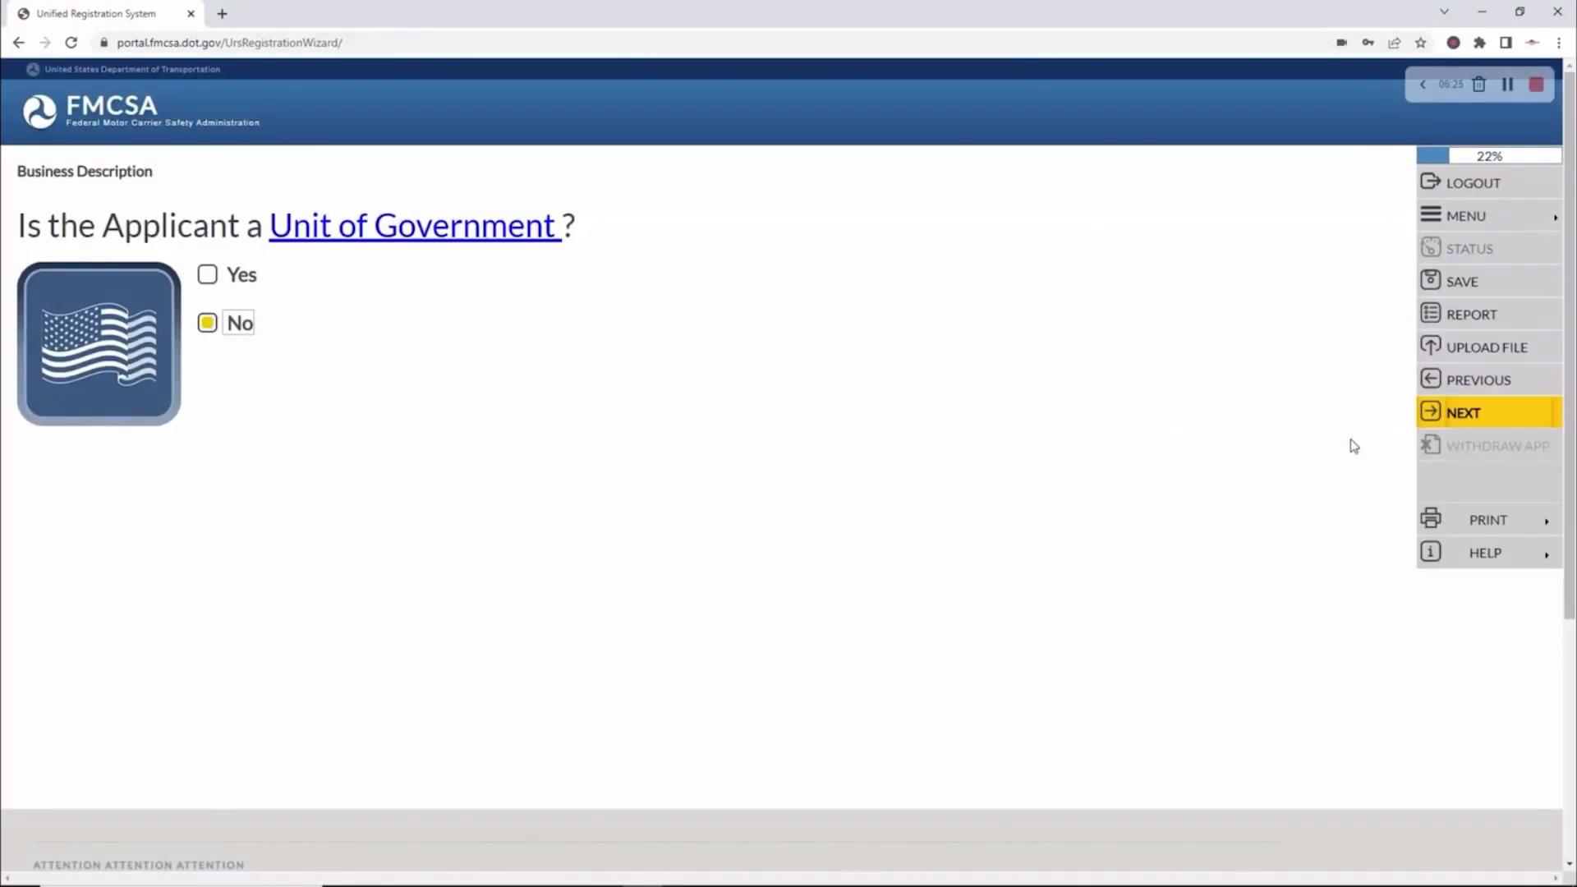
click(1435, 419)
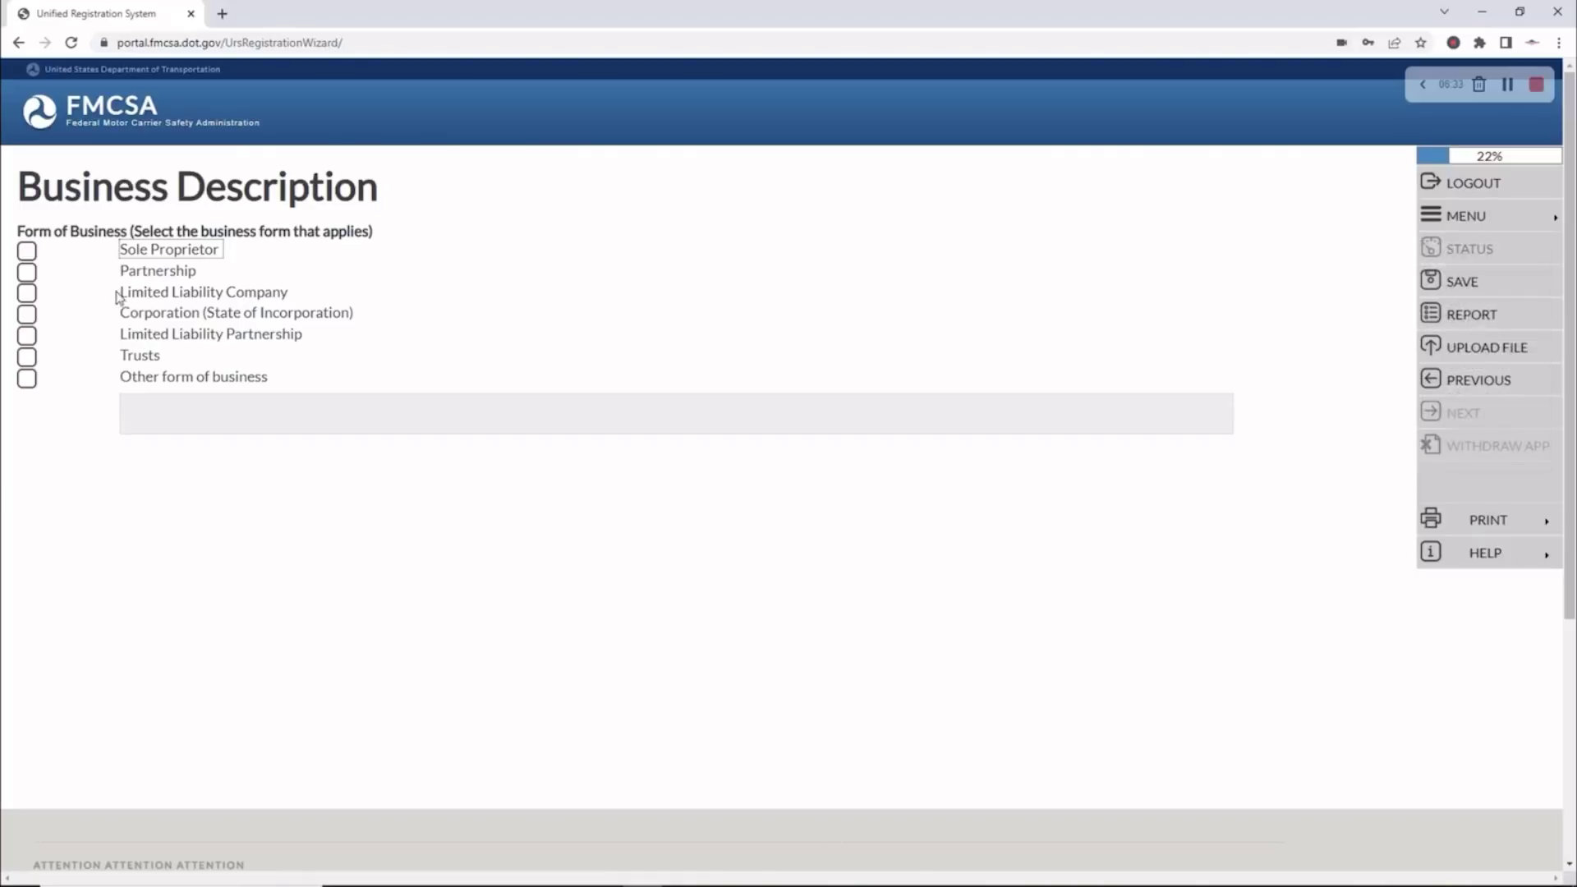
Select Limited Liability Company in IDAHO and mark the business as U.S.-citizen owned
click(29, 295)
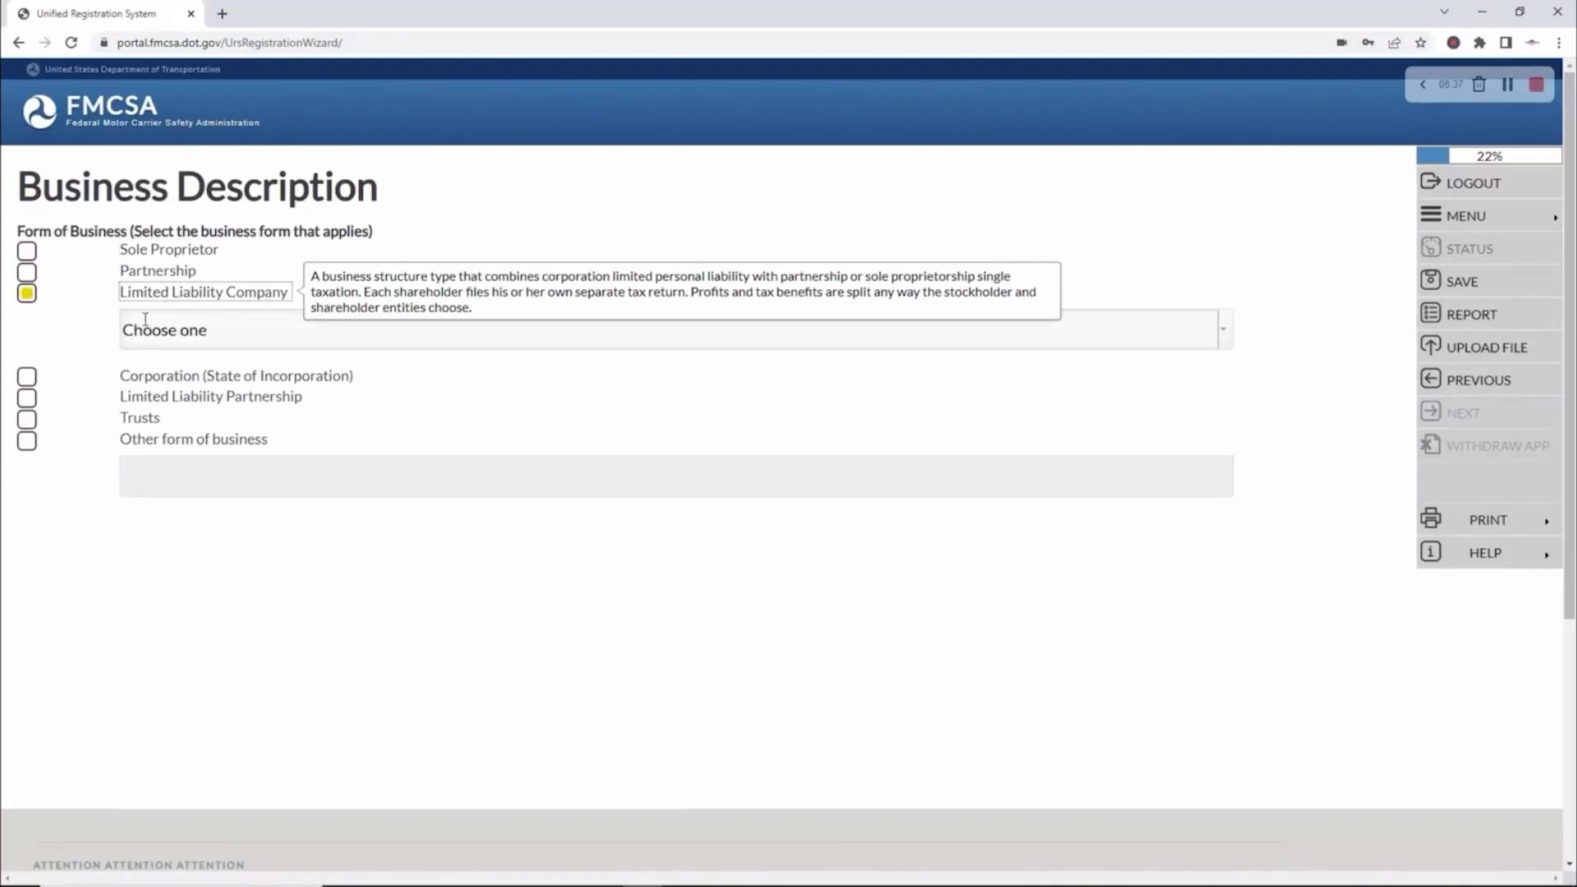
click(1225, 337)
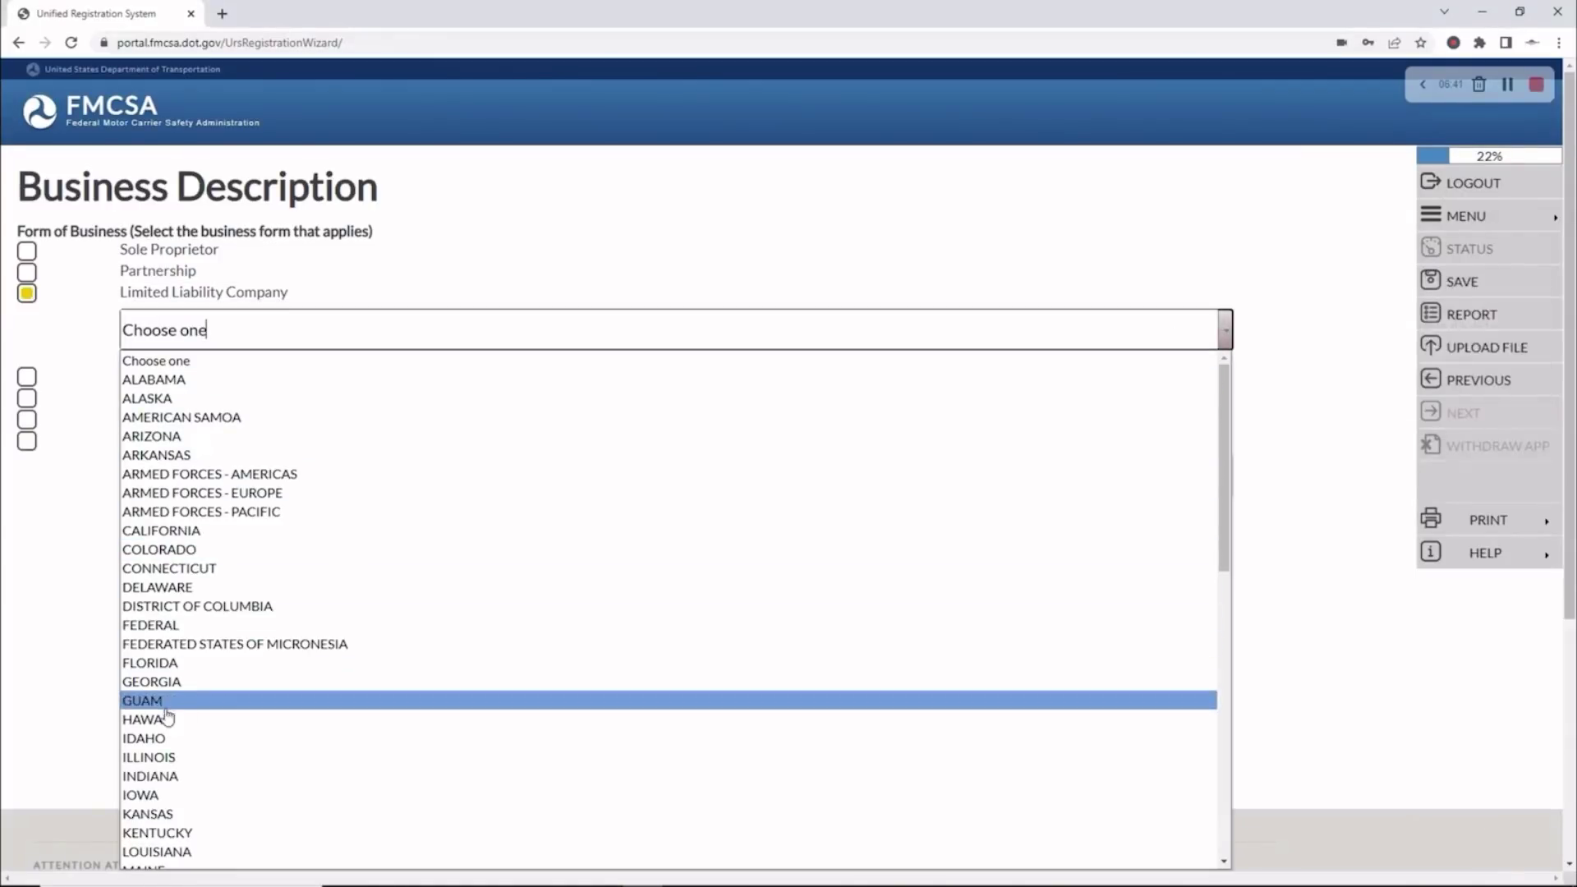
click(161, 739)
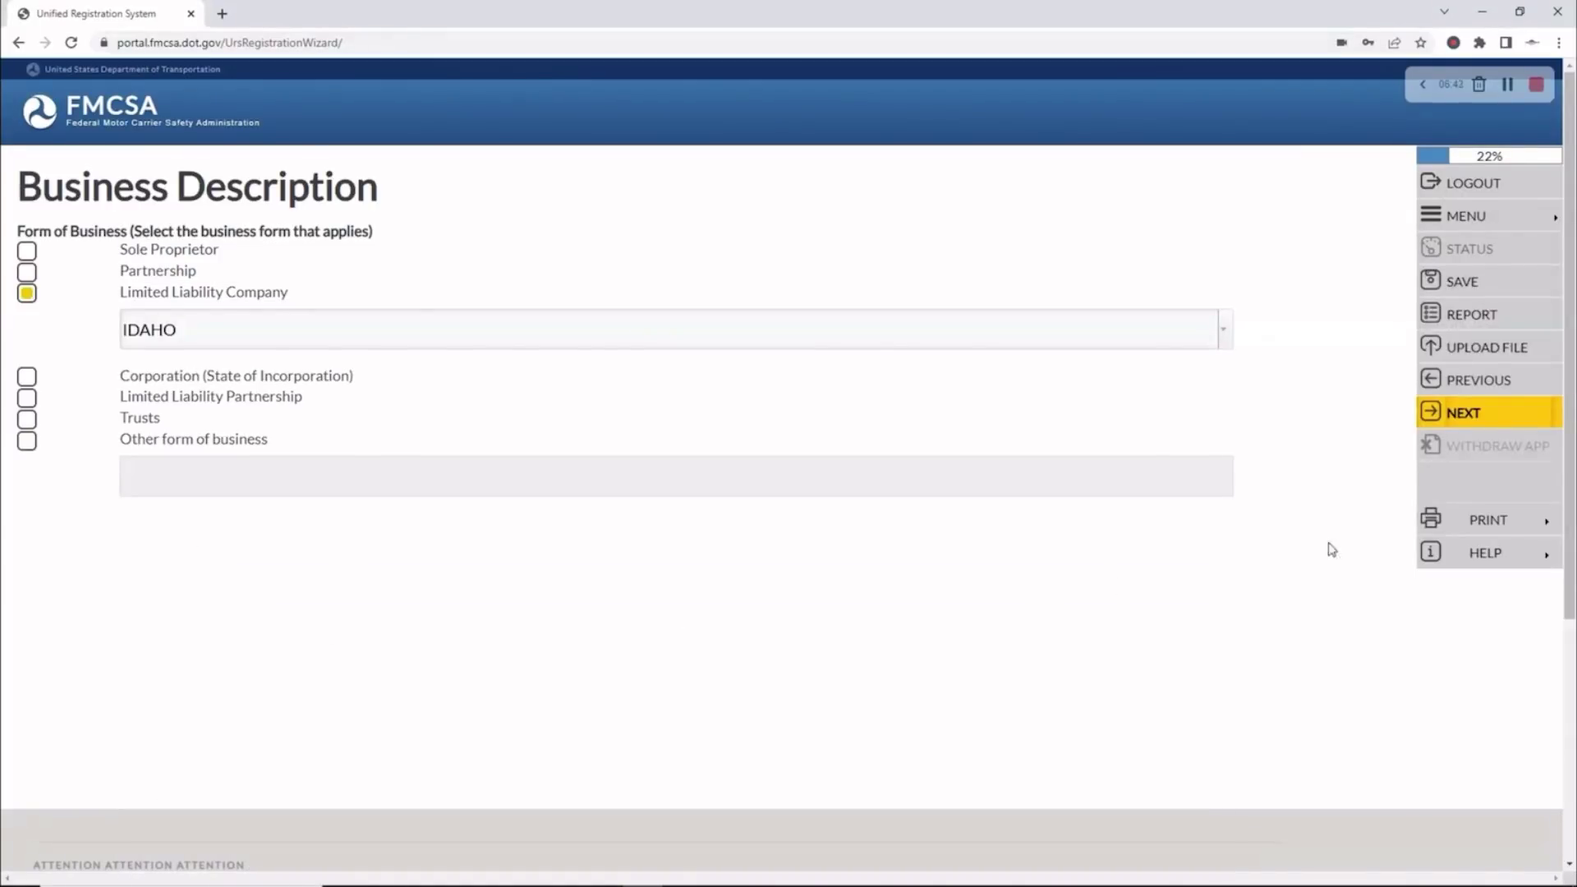
click(1449, 414)
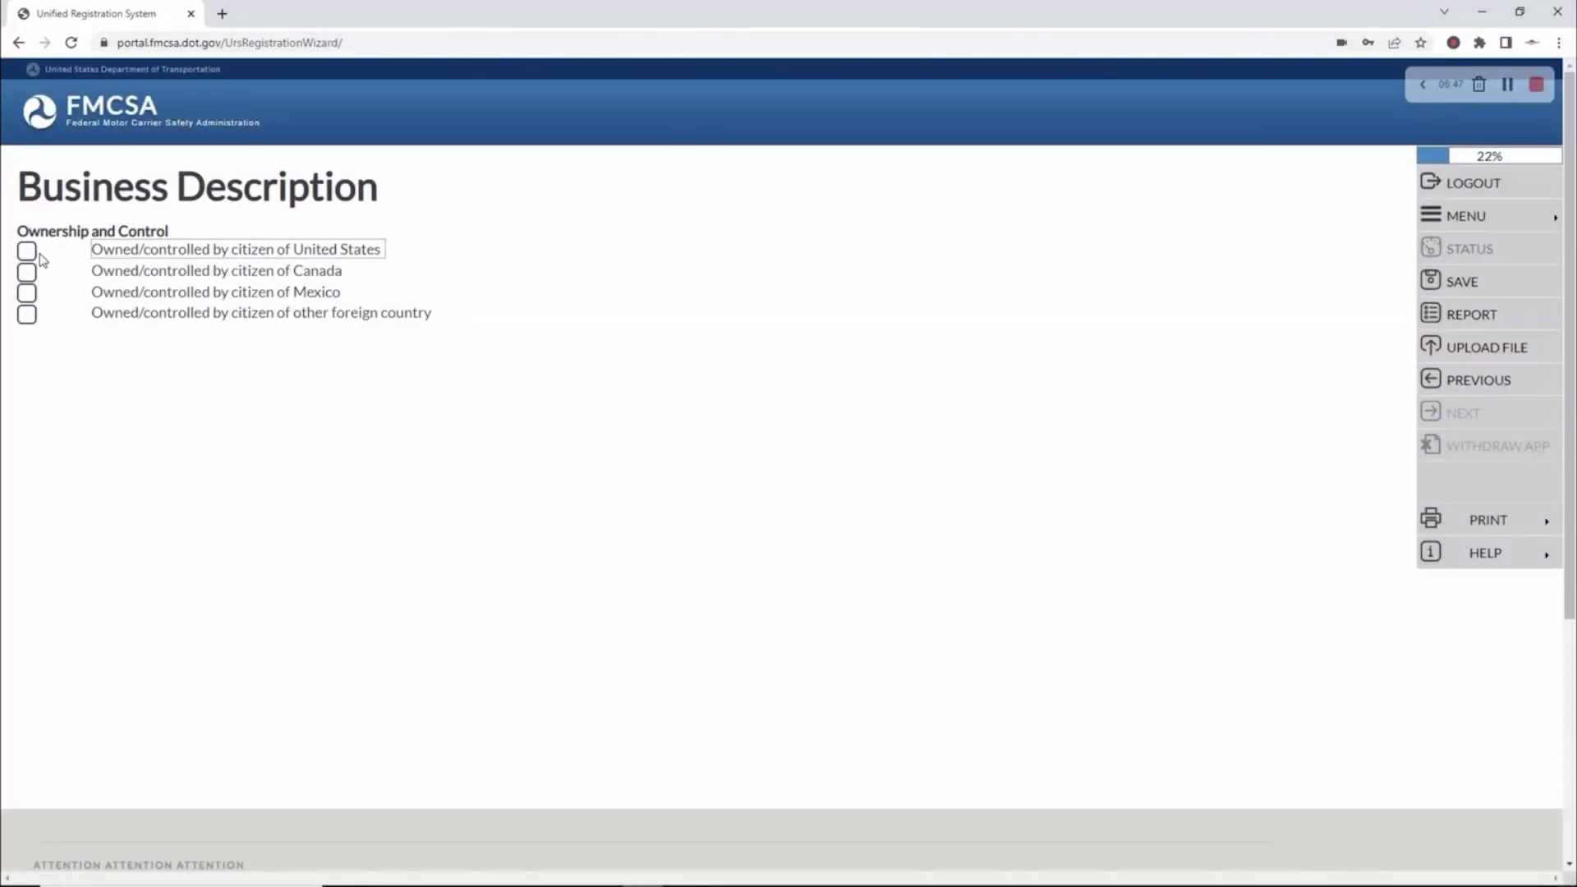
click(27, 251)
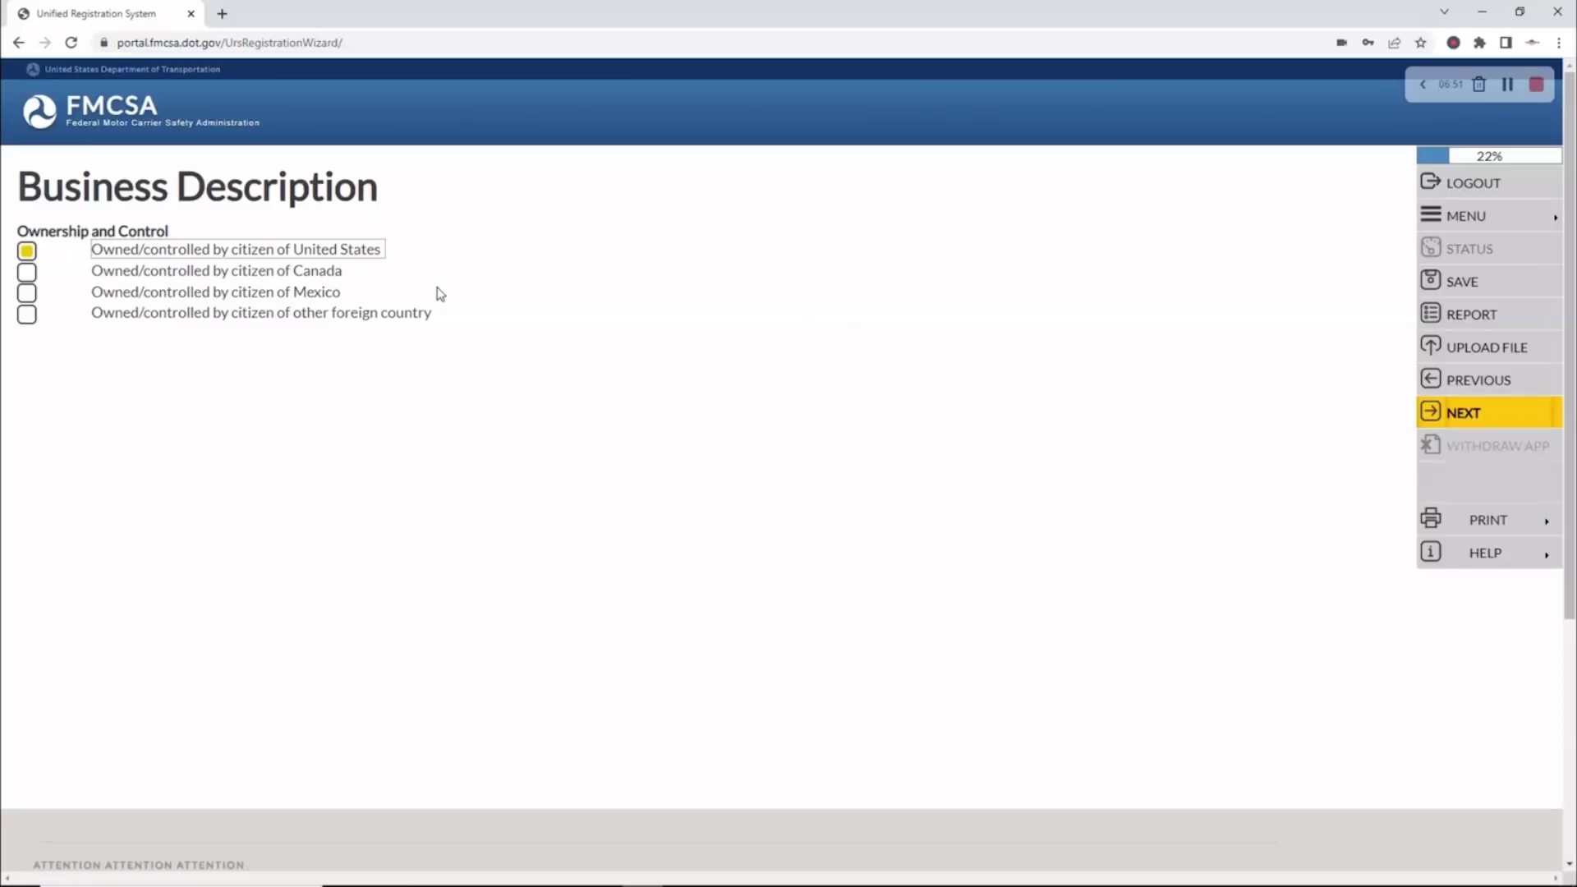
Add Company Contact #1 with separate first and last names and title OWNER
click(1475, 419)
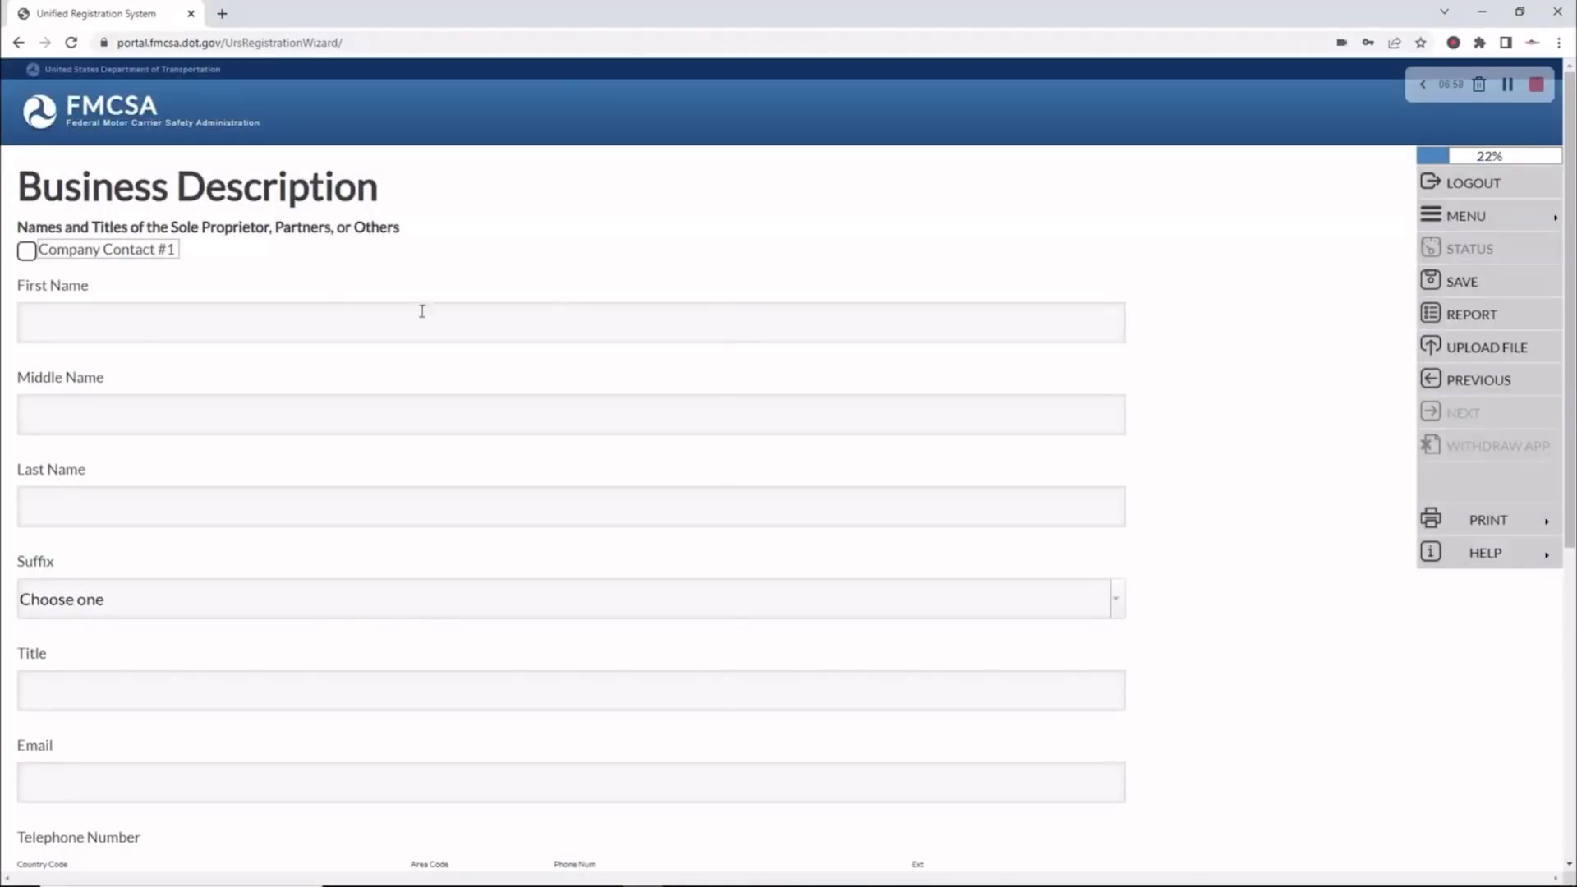
click(26, 250)
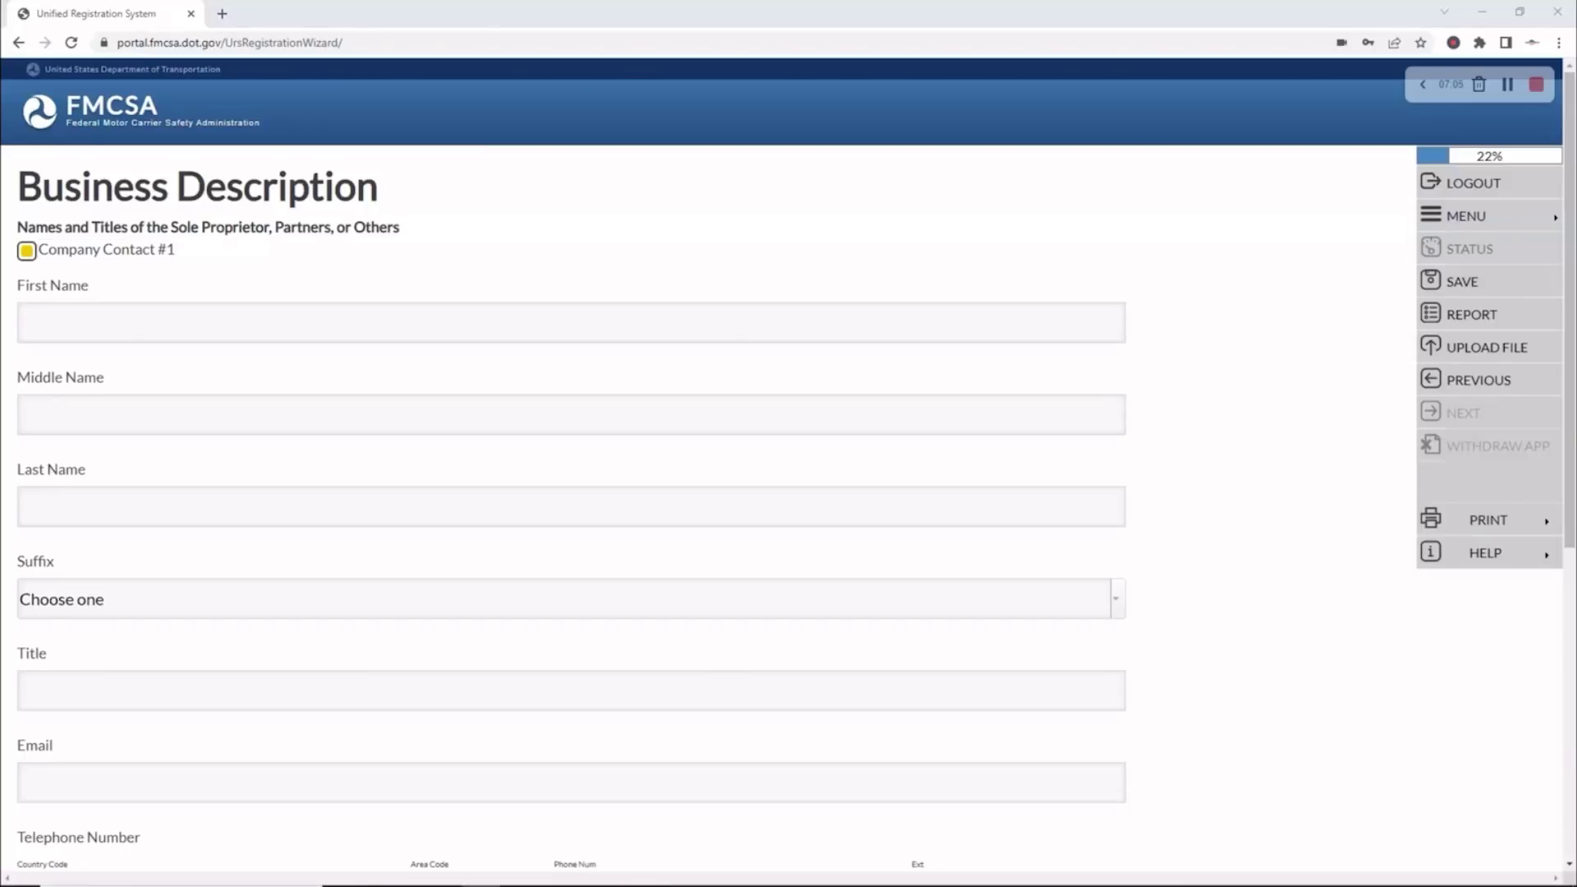
click(39, 328)
drag(123, 329, 61, 325)
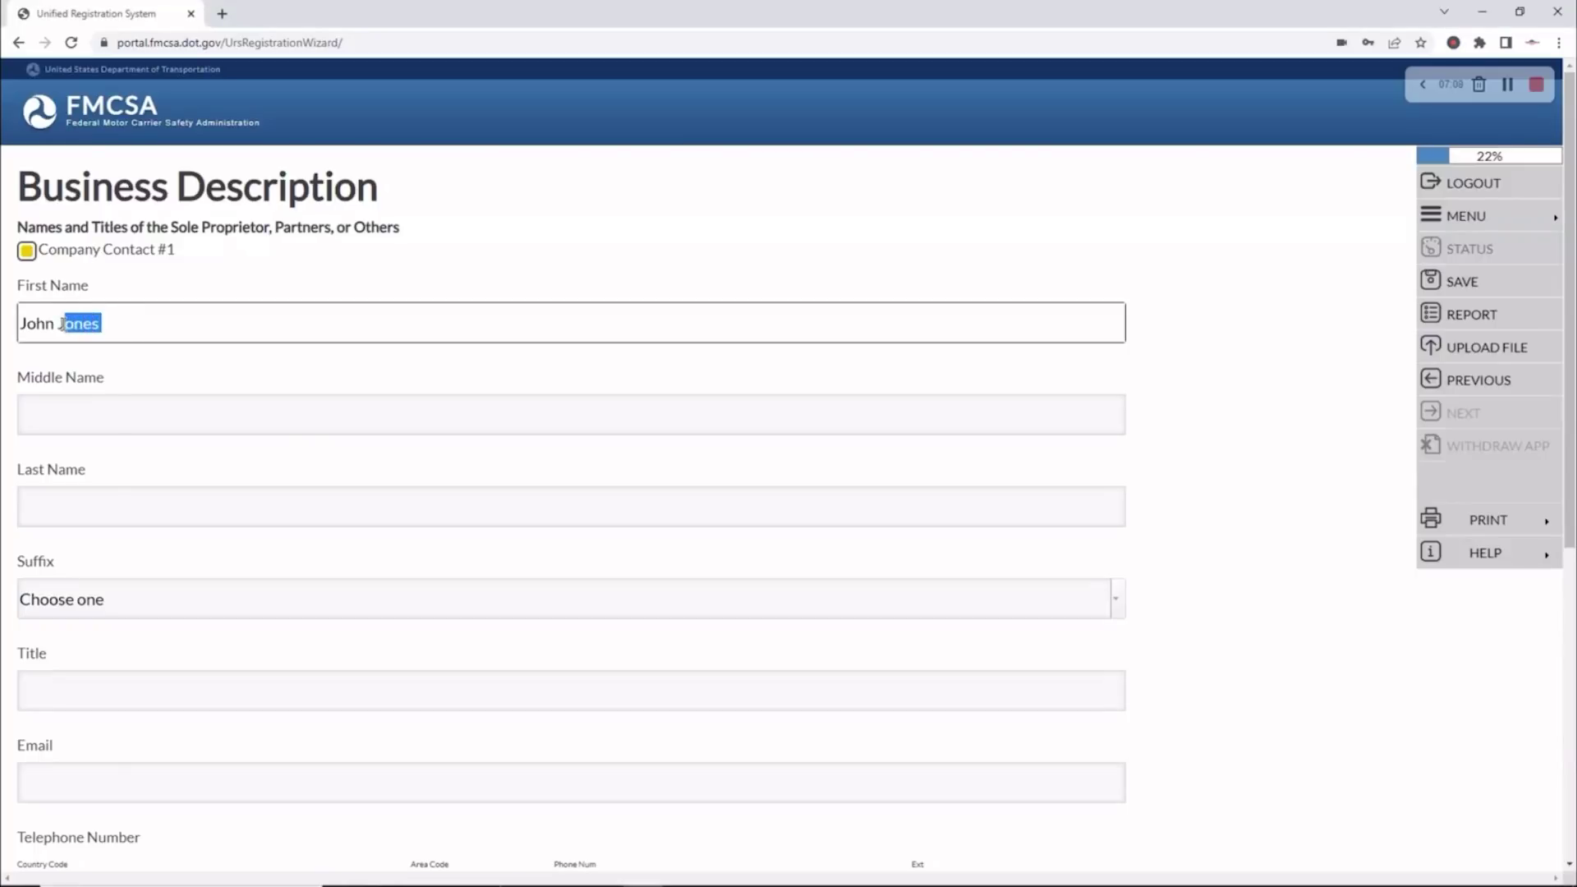
key(ctrl+x)
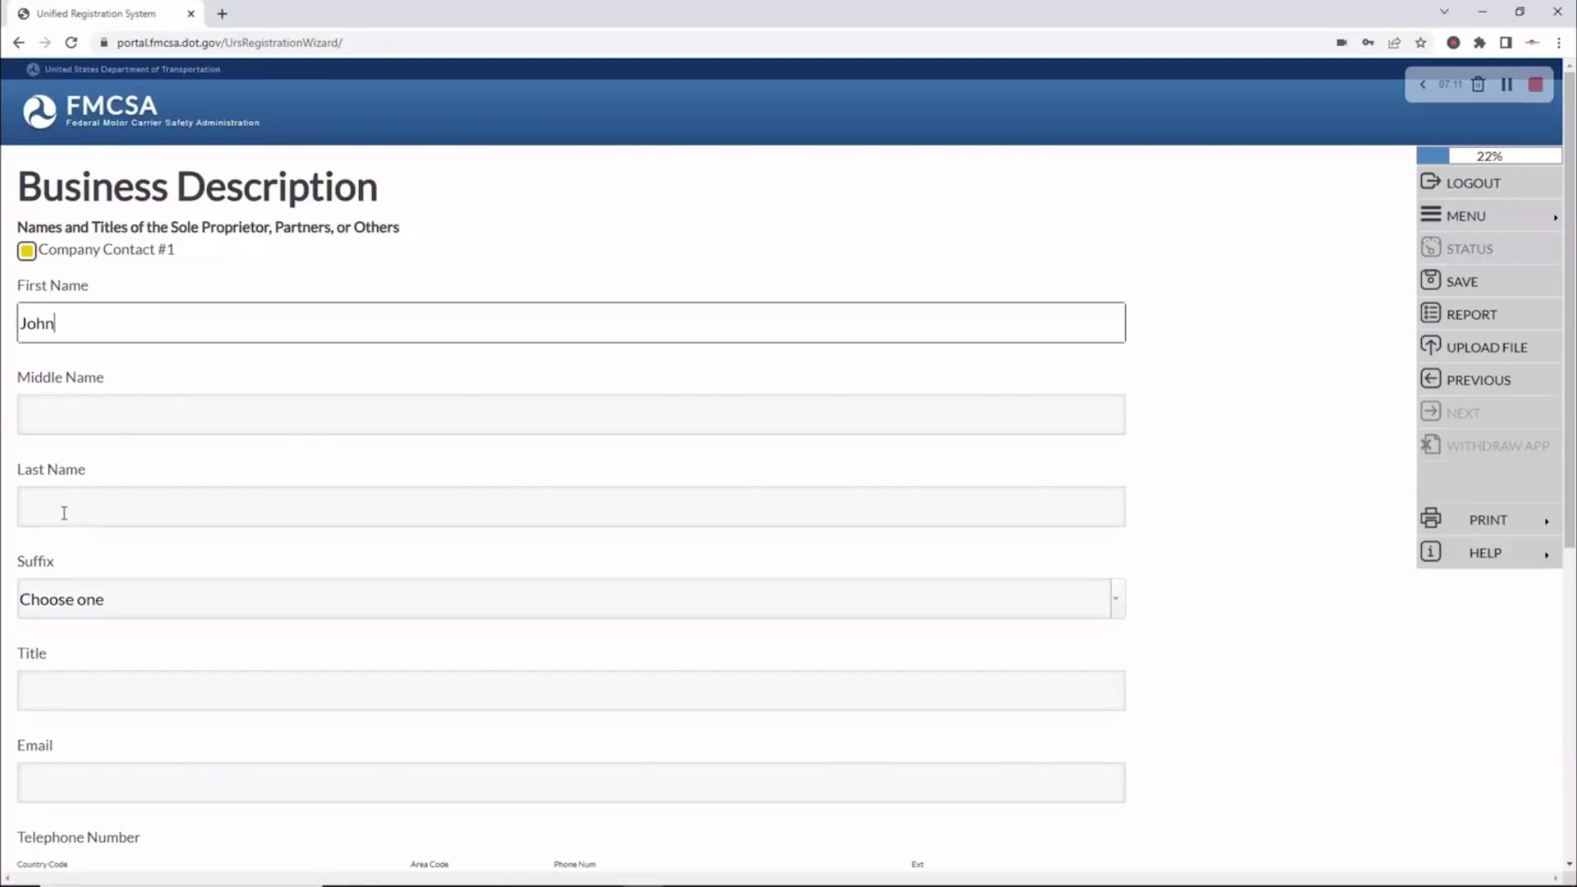
click(61, 509)
key(ctrl+v)
scroll(155, 493, down, 4)
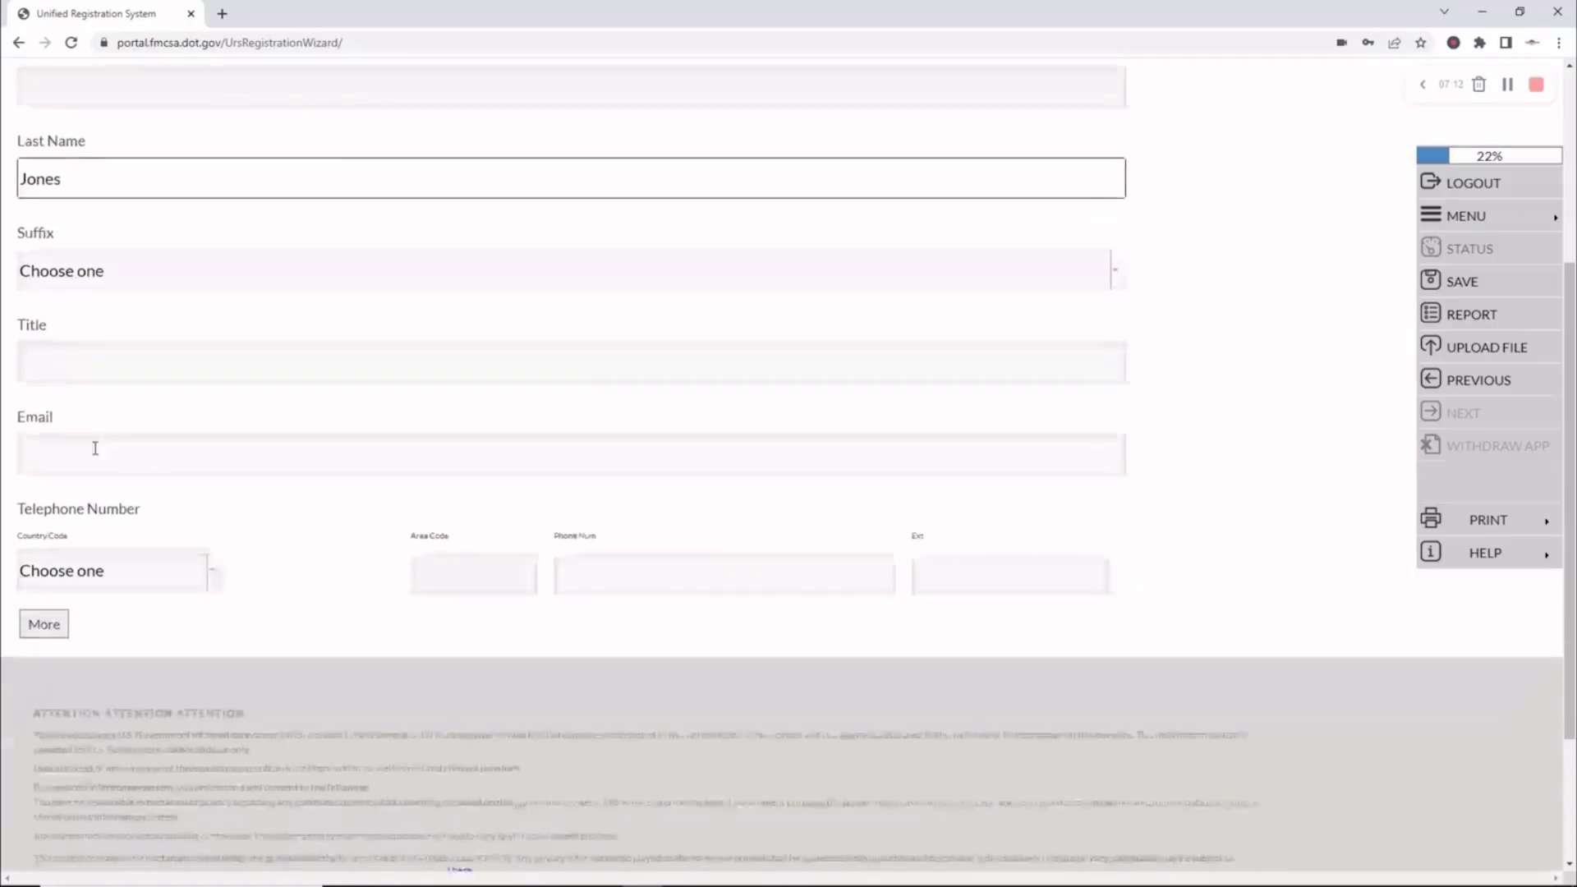
click(65, 367)
text(OWNER)
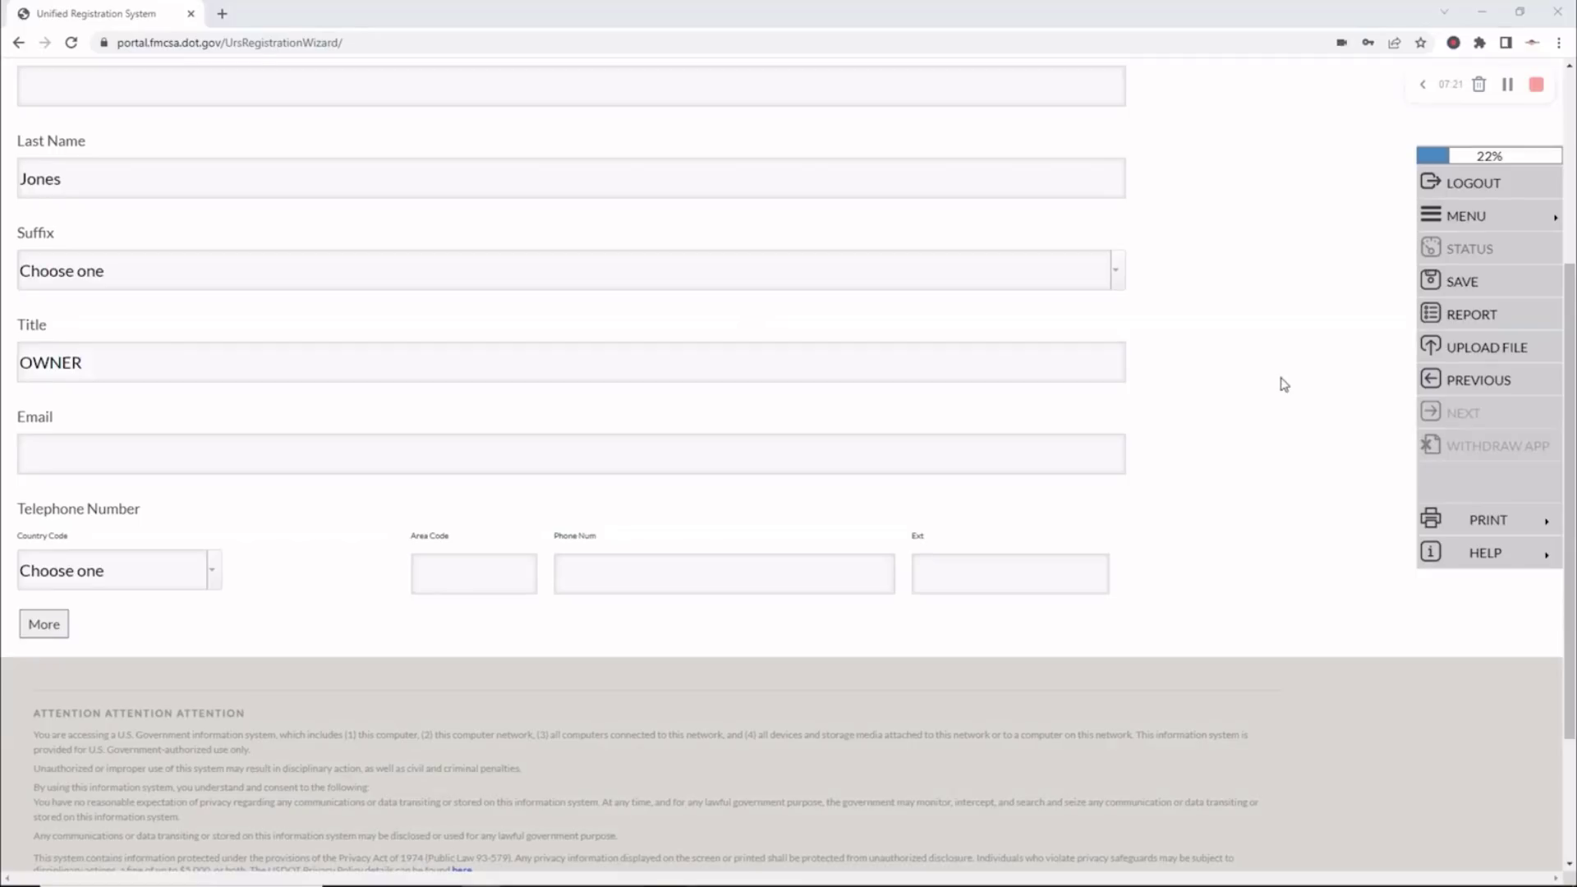
Fill the owner's e-mail and United States telephone number, then save the contact
click(61, 469)
click(204, 503)
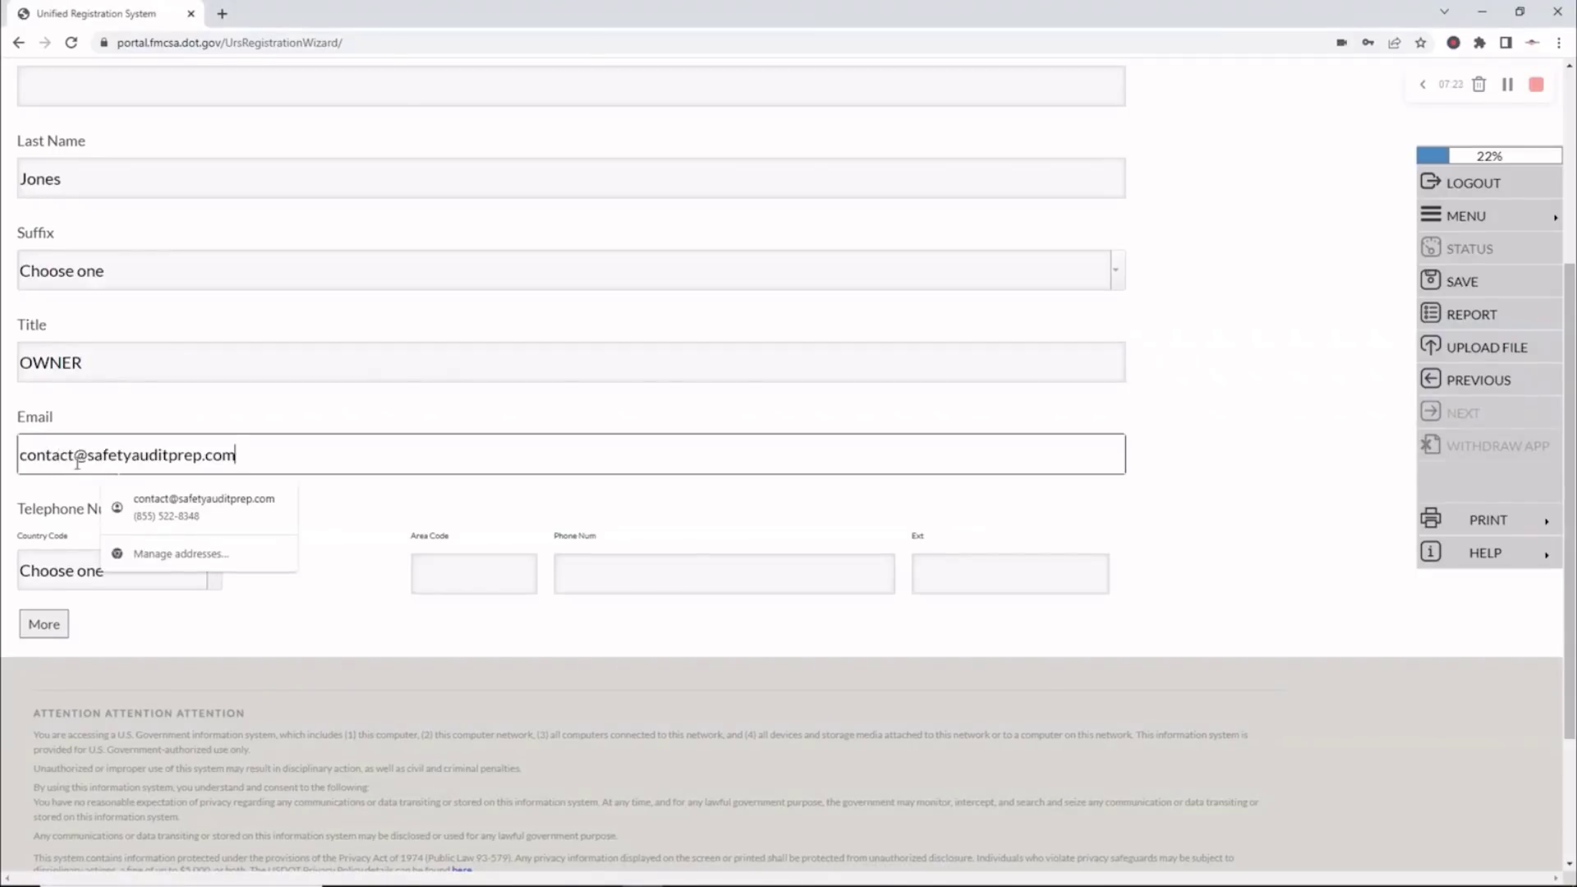
click(213, 570)
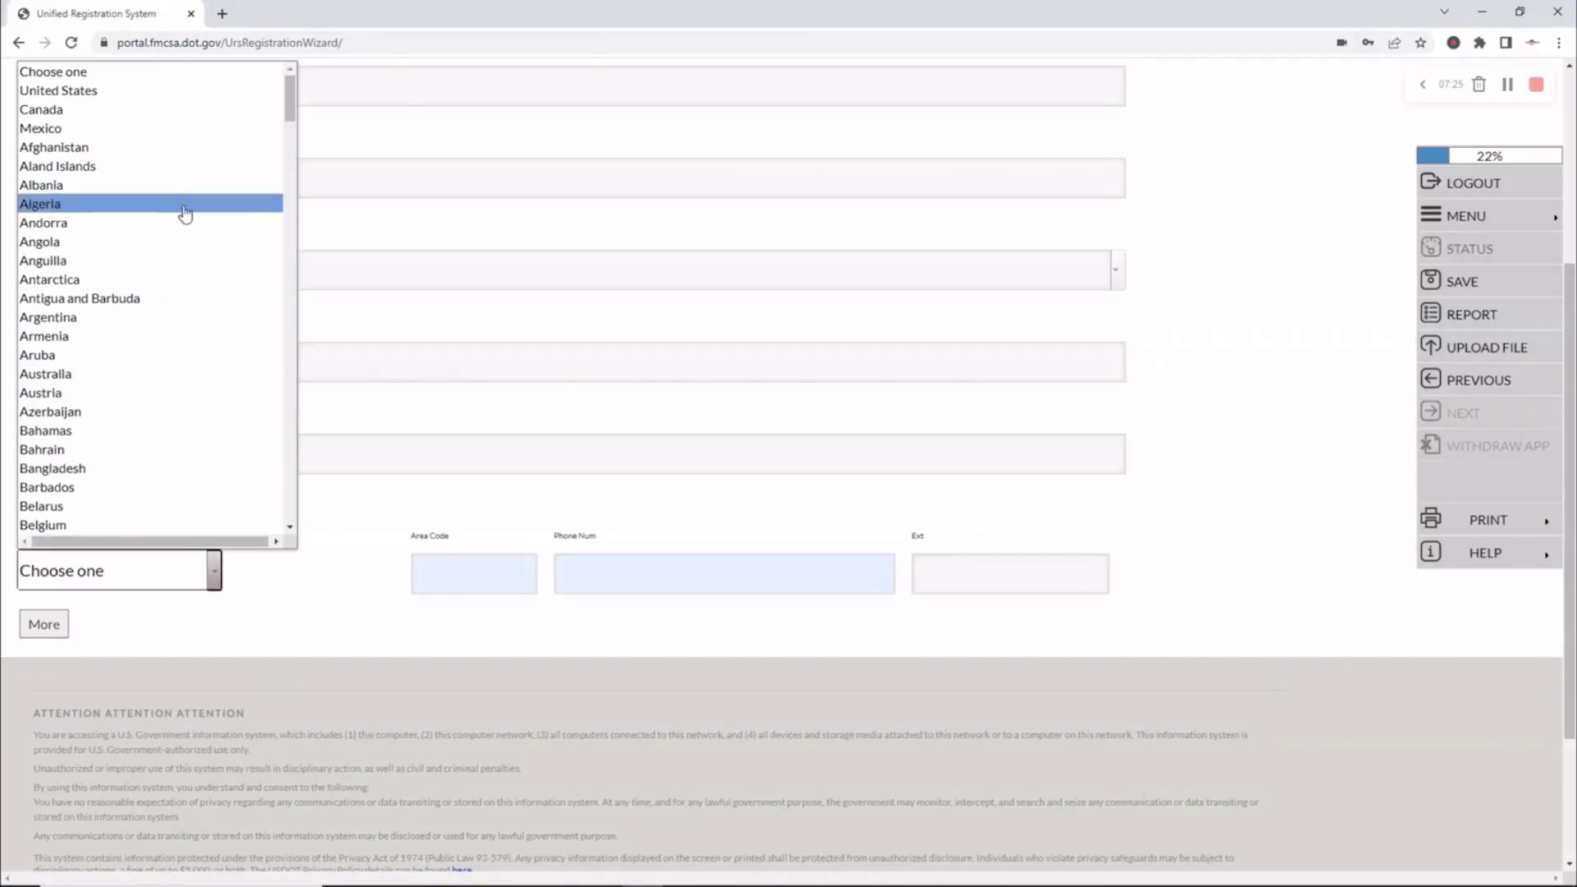
click(186, 92)
click(460, 565)
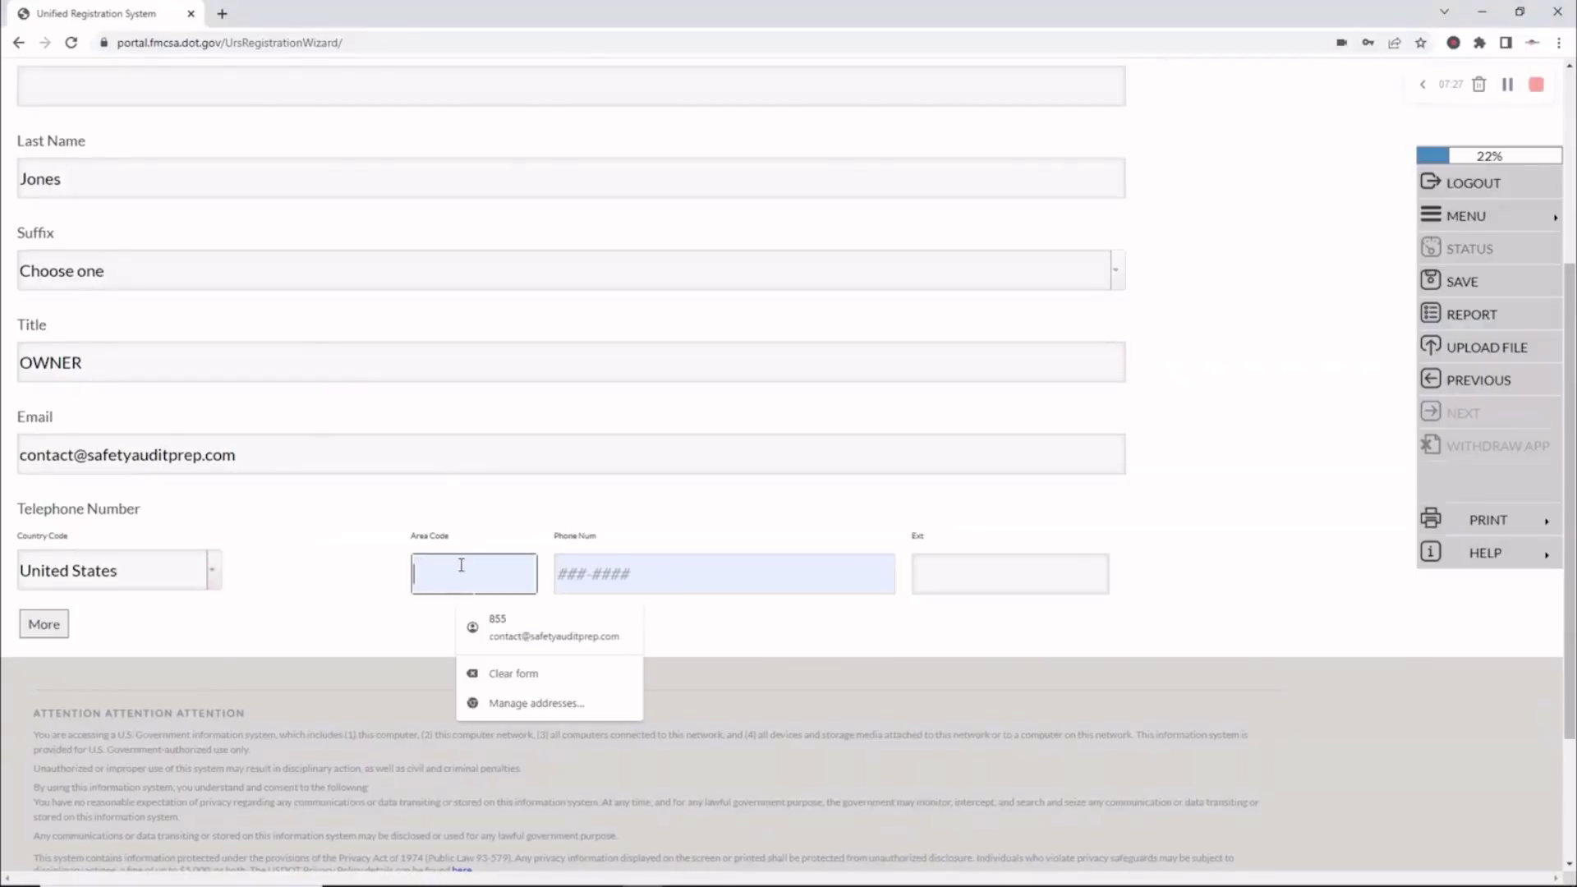
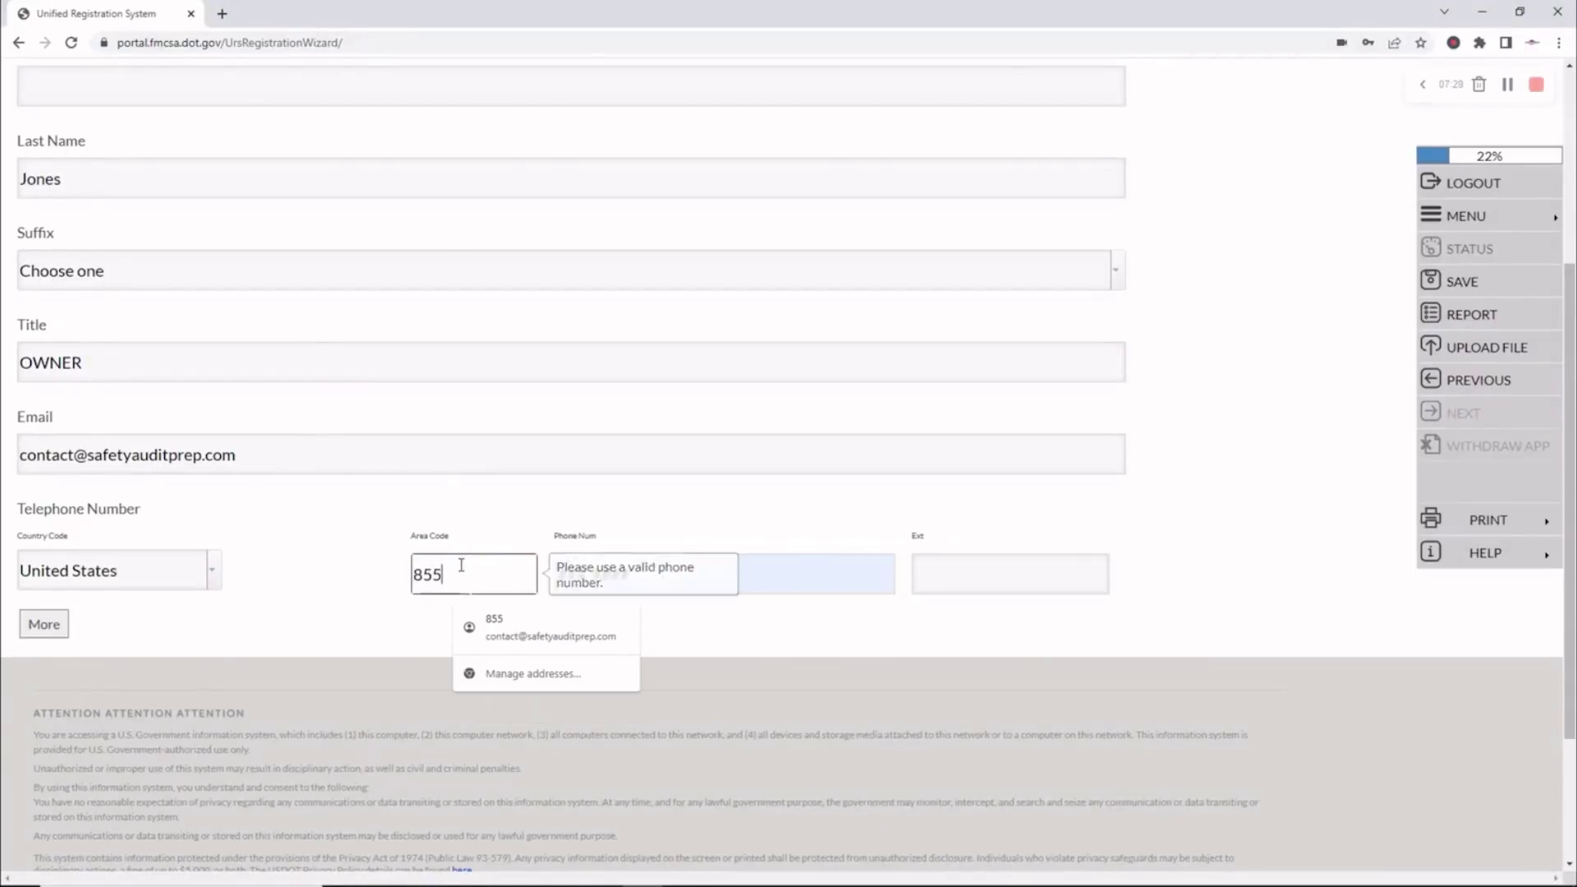
key(Tab)
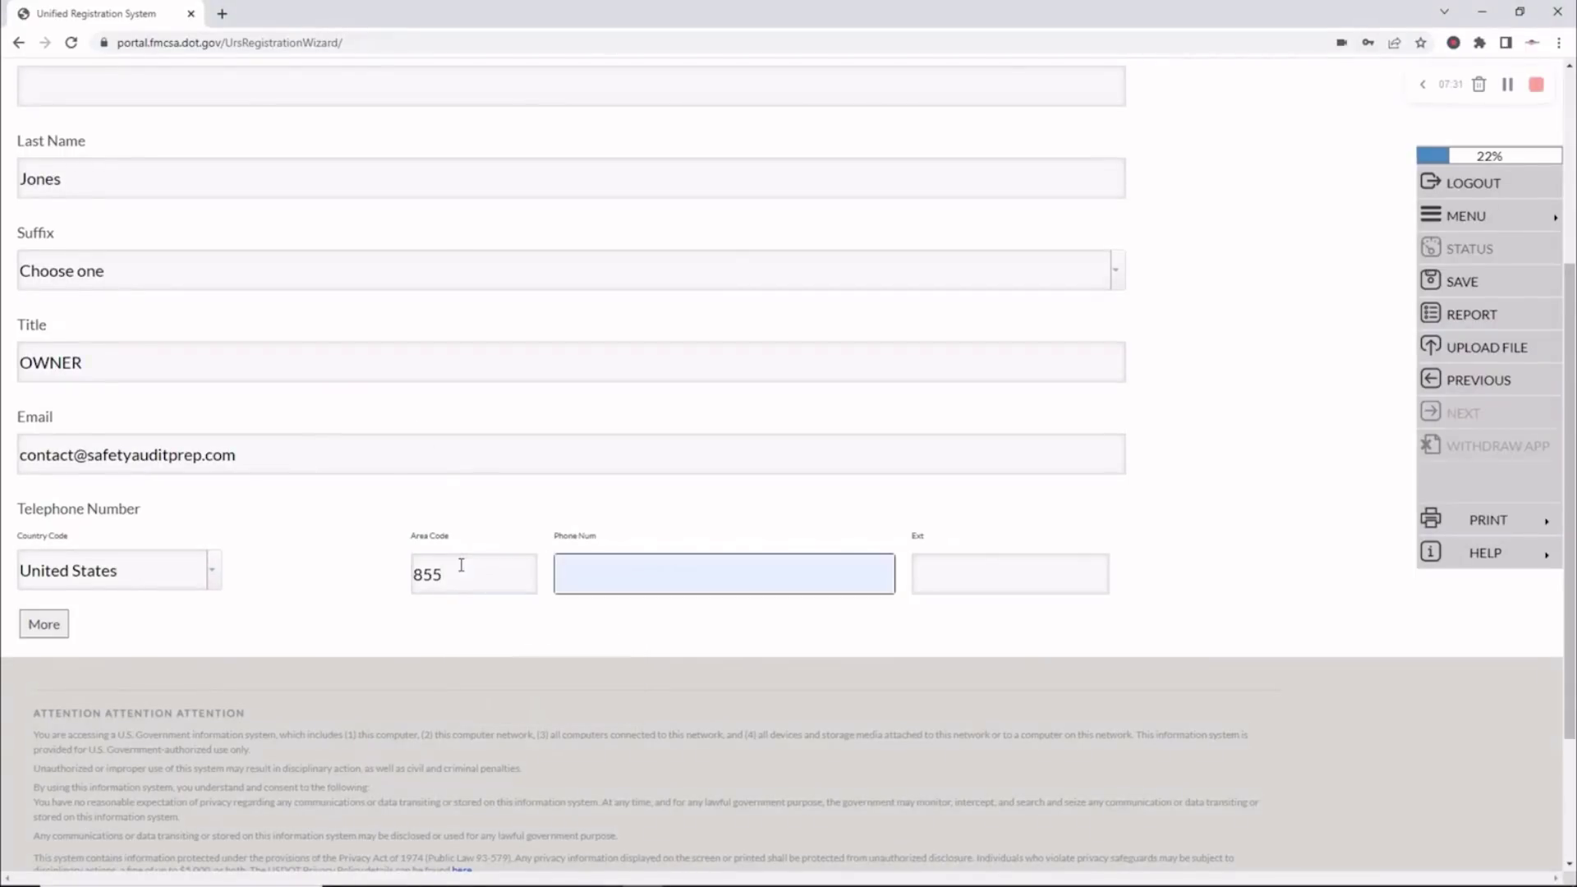
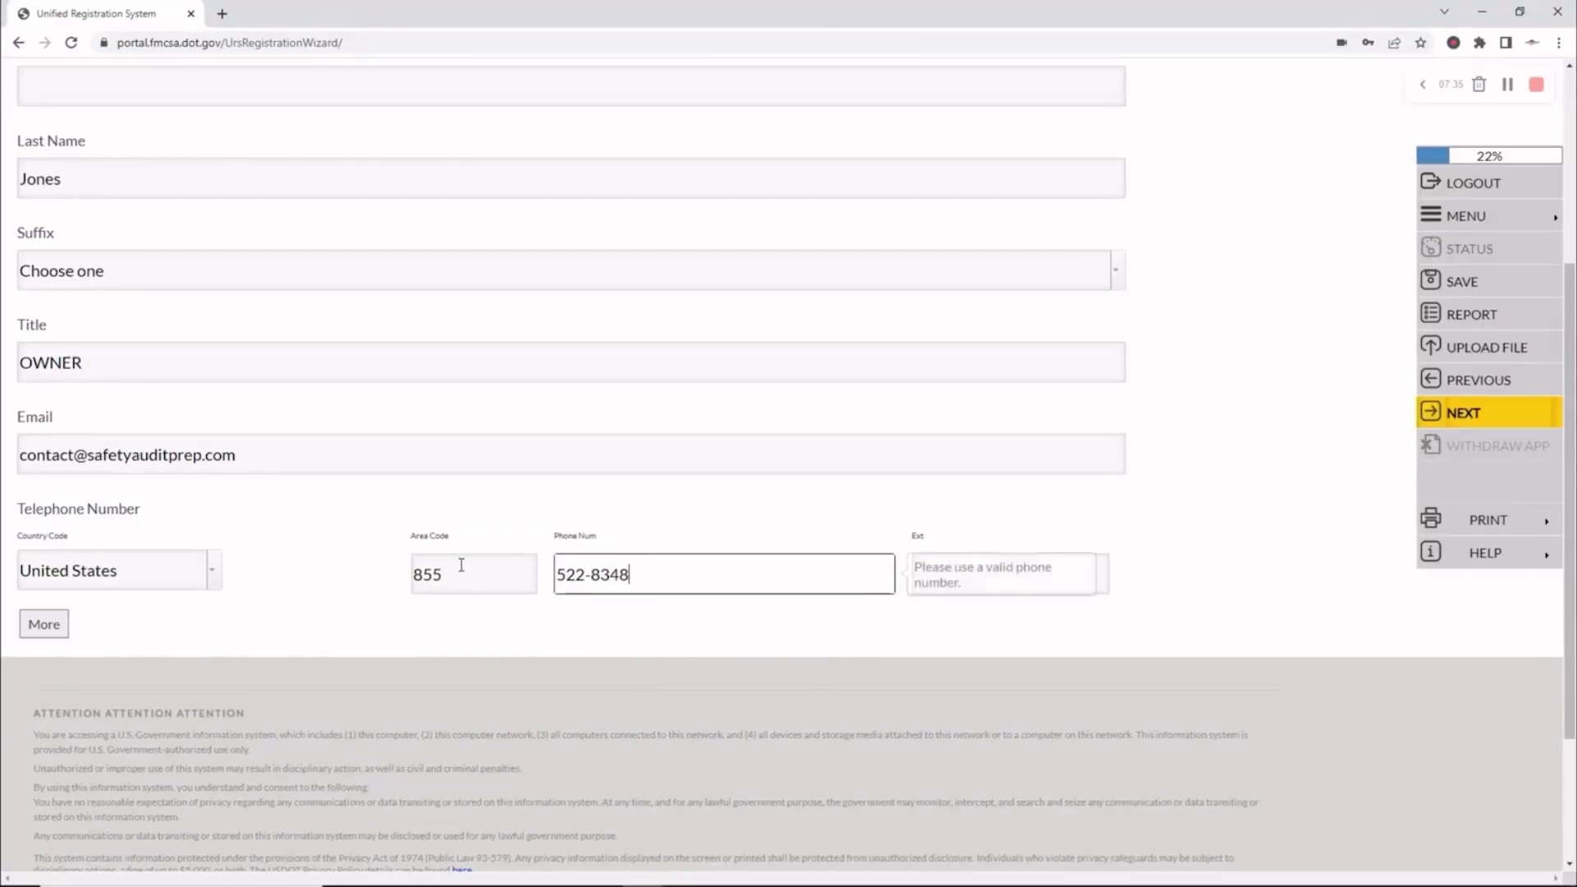
click(1454, 411)
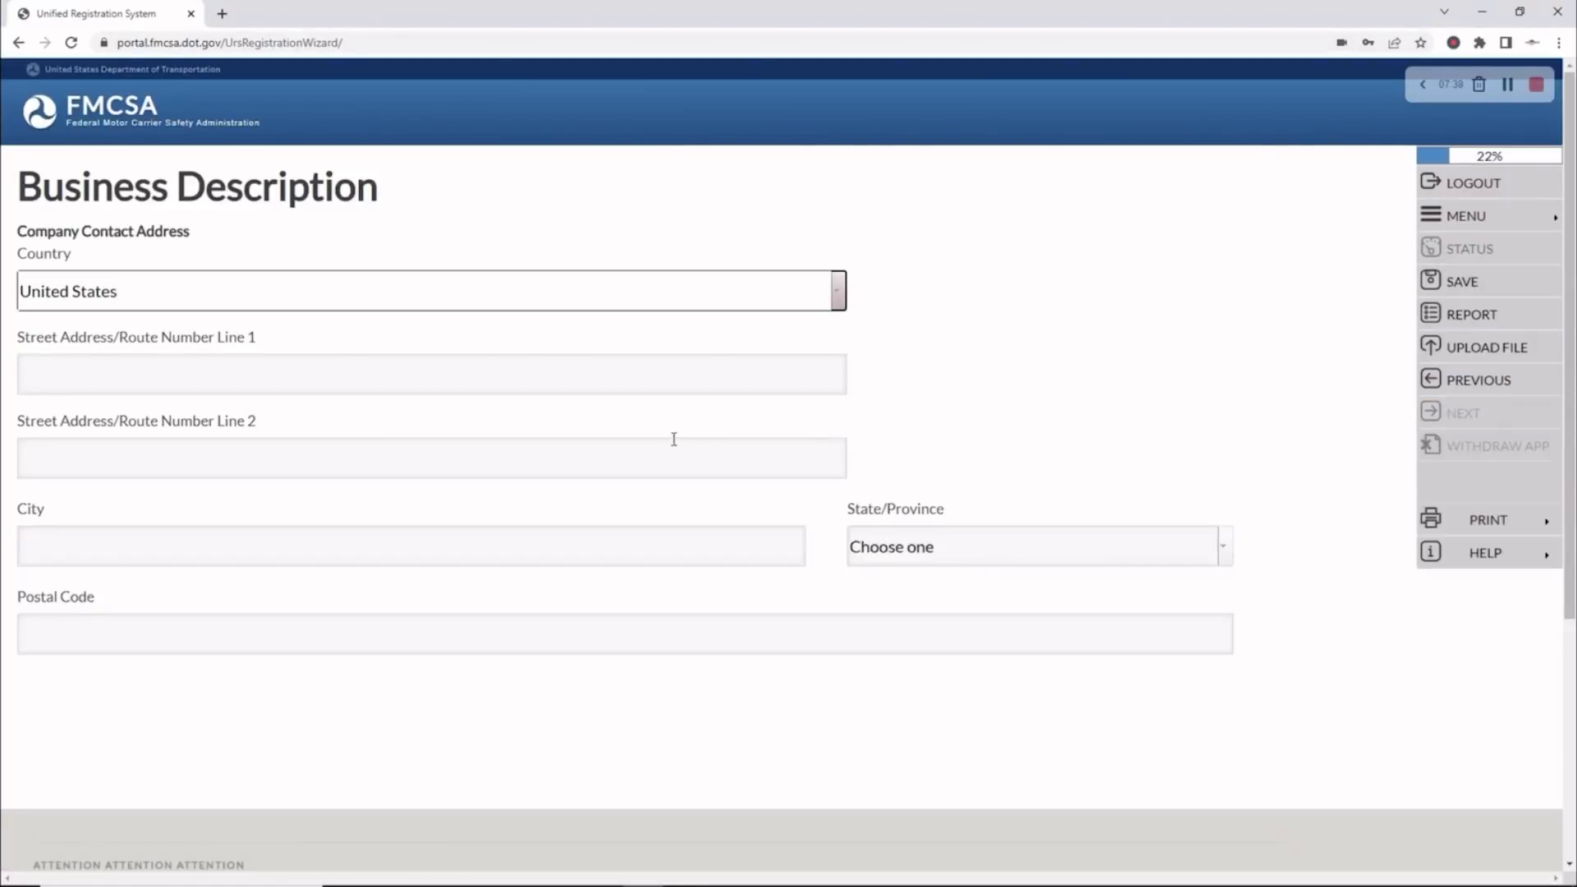
Autofill the saved company street address, enter postal code 83714, and save the contact address
click(65, 387)
key(Down)
key(Return)
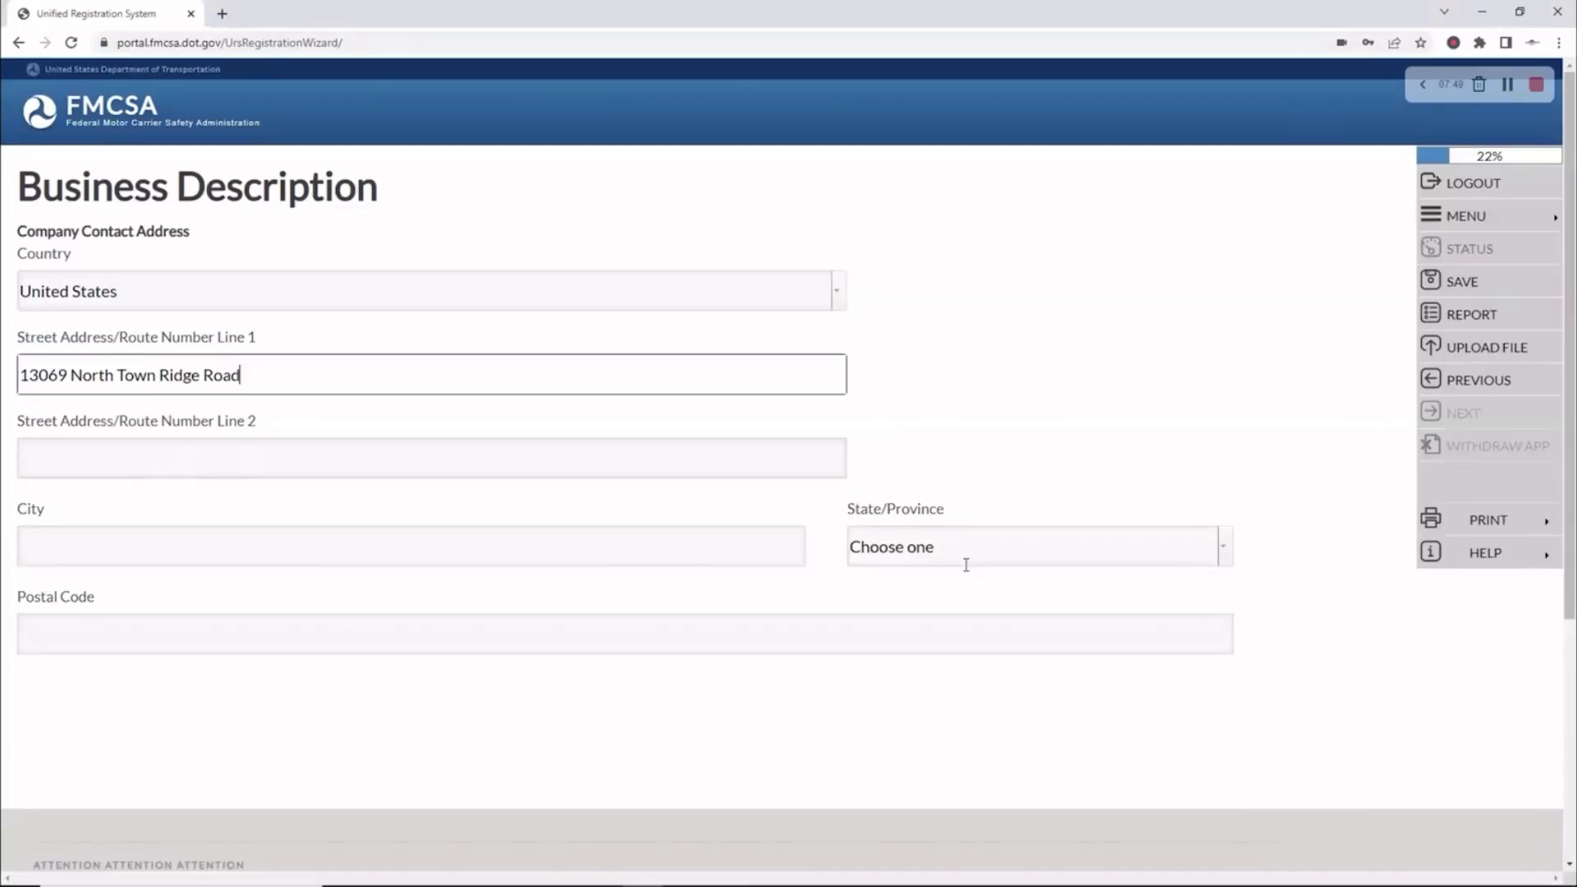
click(42, 632)
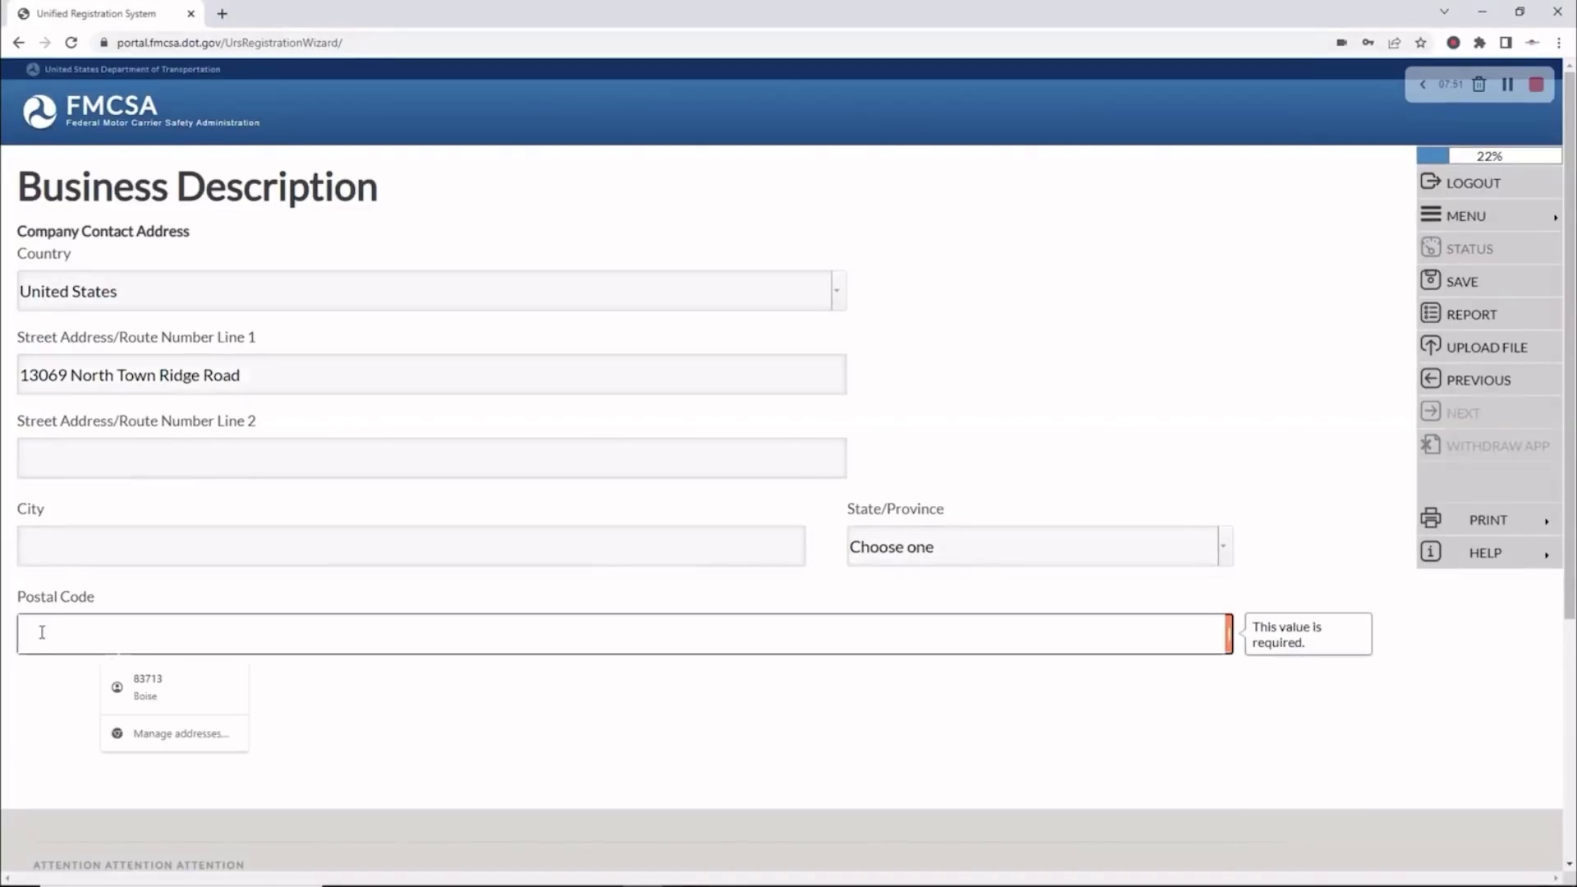
text(83714)
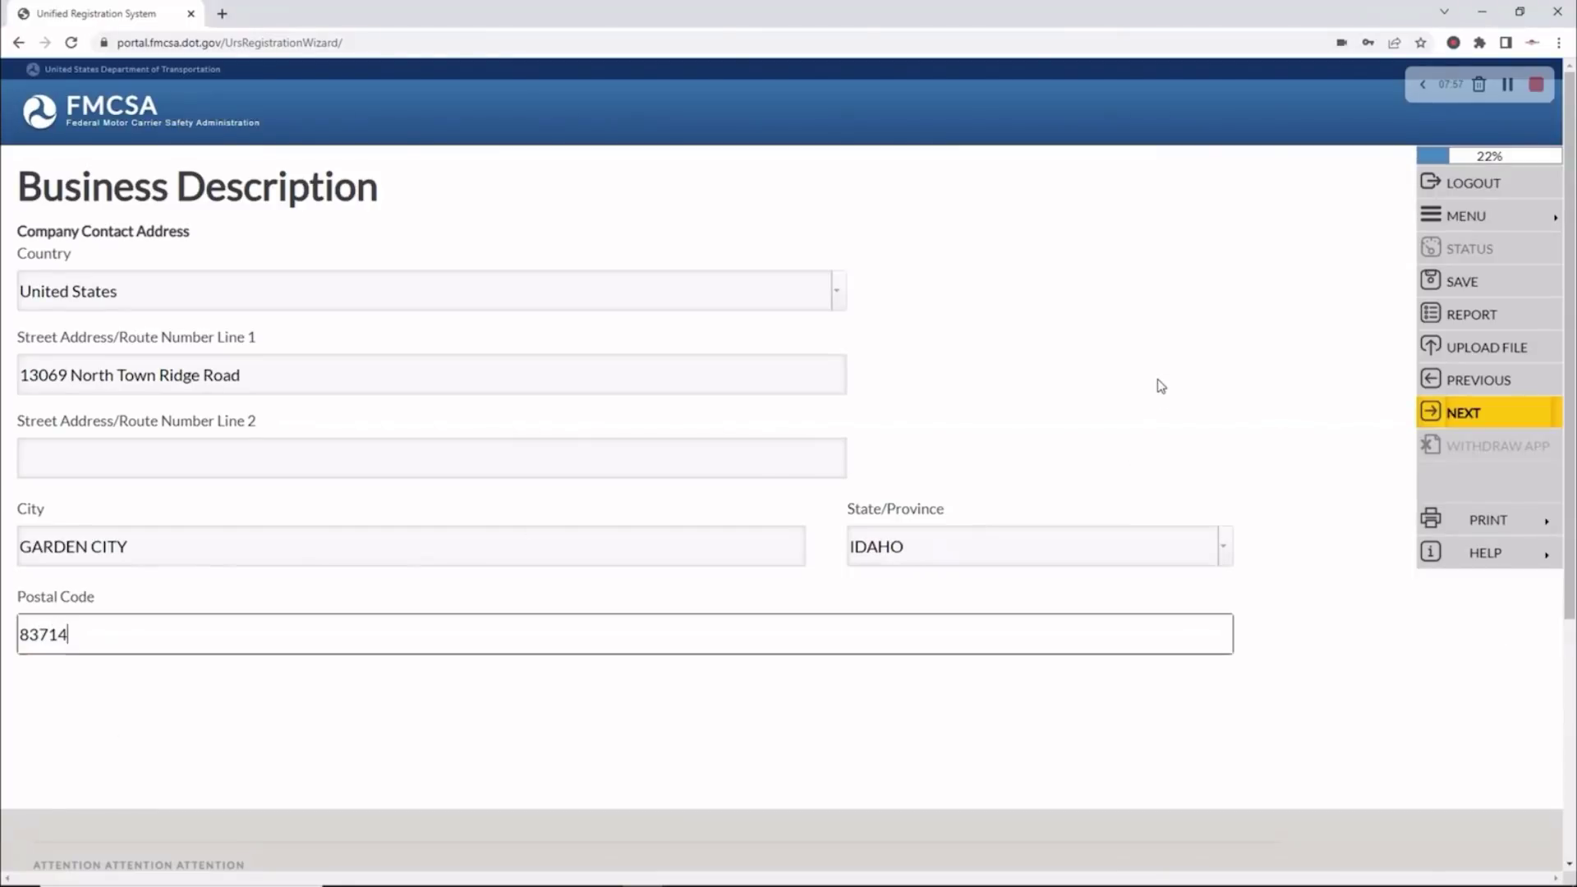
click(1470, 413)
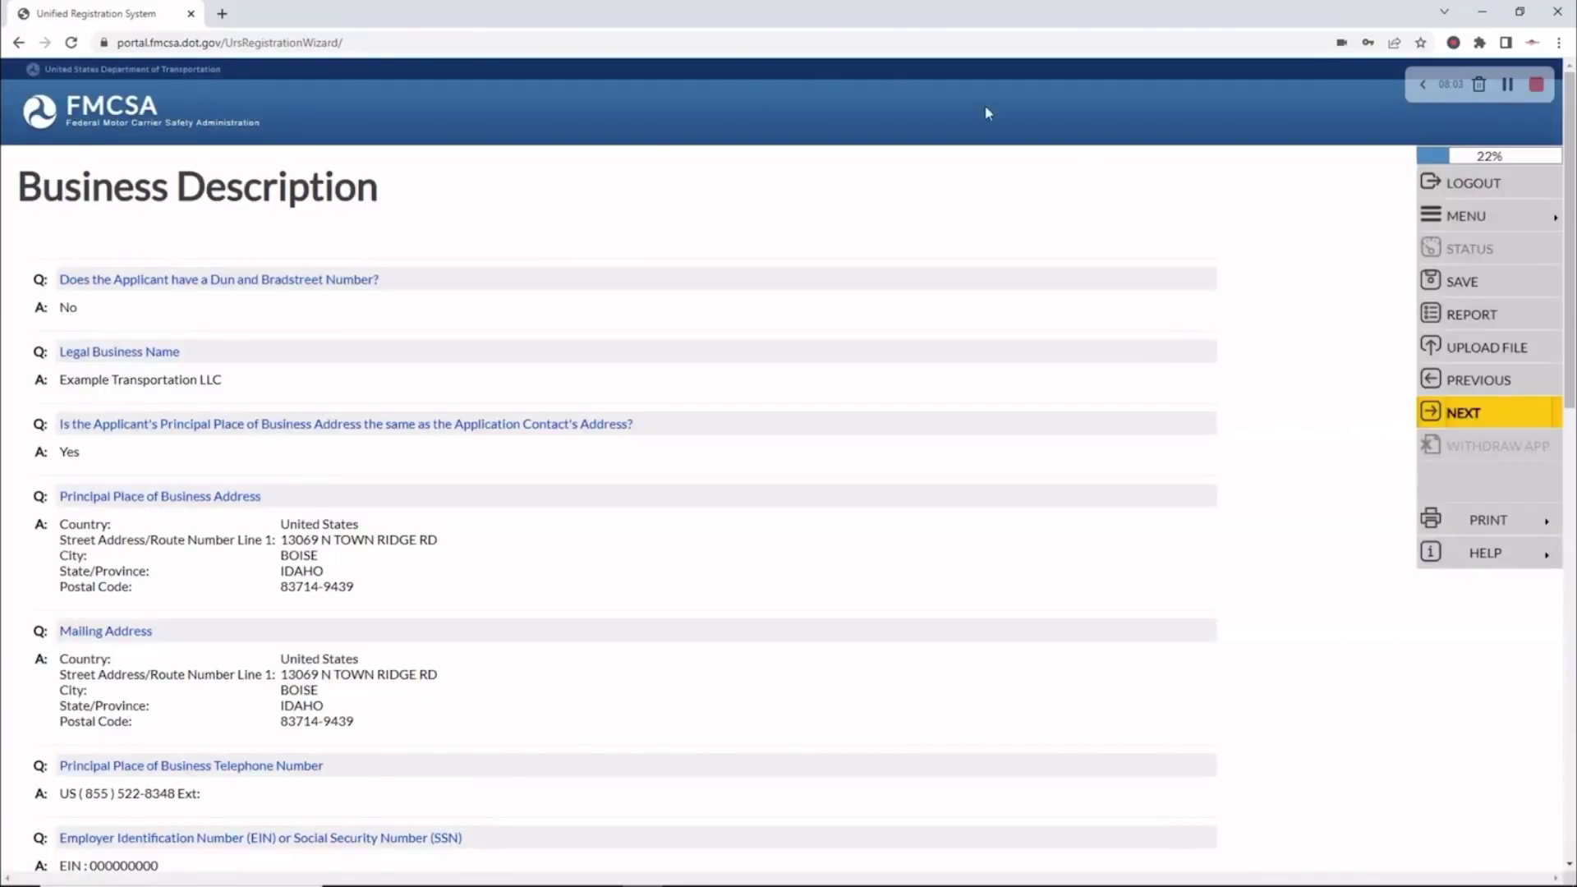
Review the Business Description summary and accept it to reach Operation Classification
scroll(812, 151, down, 10)
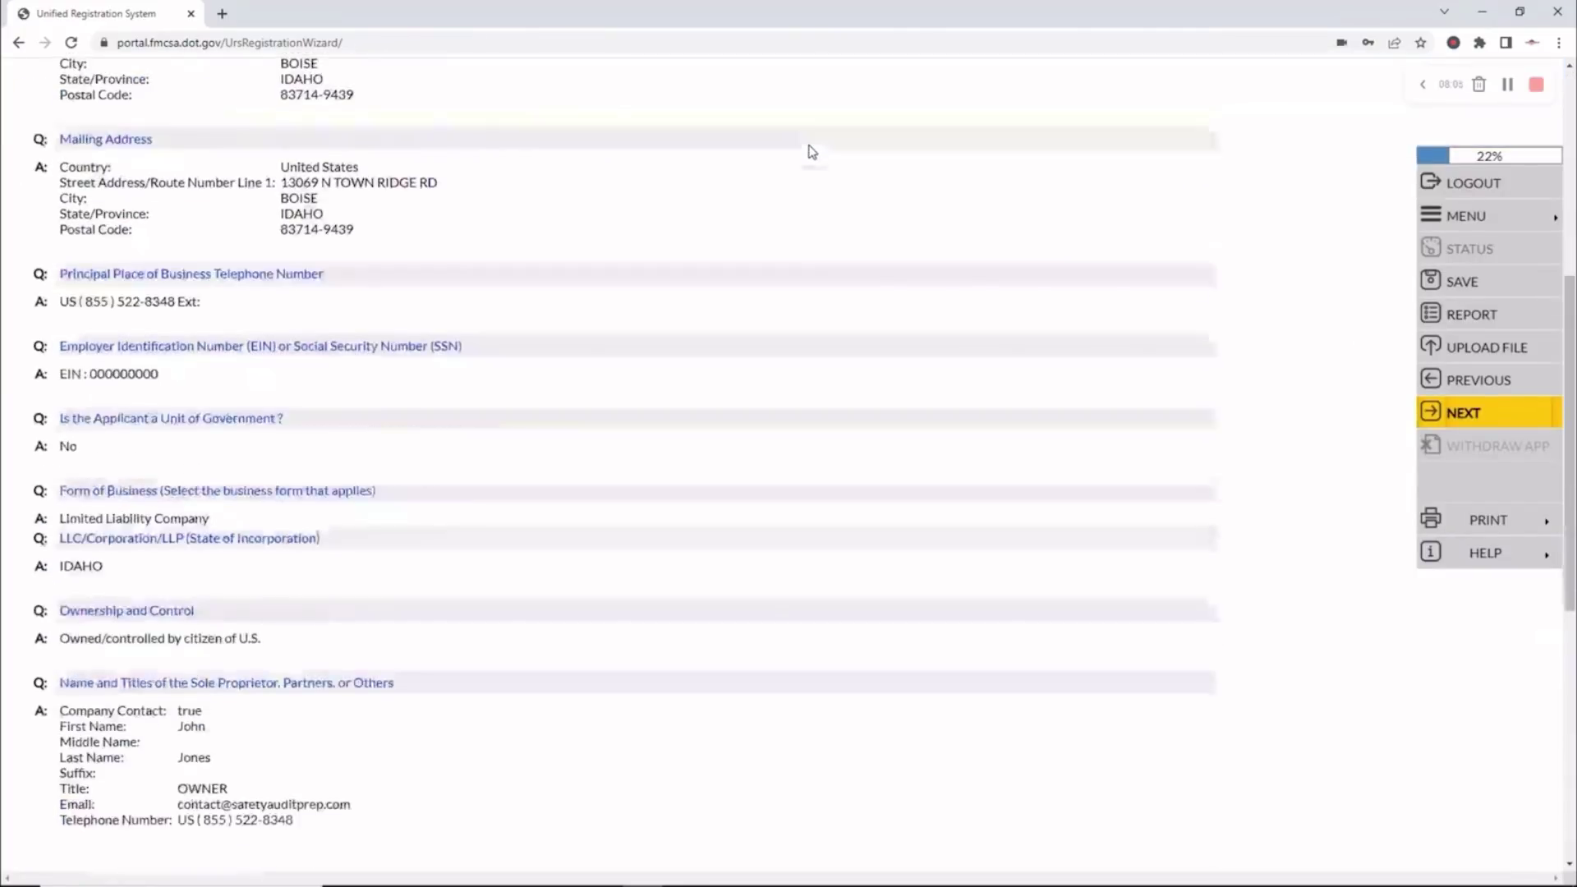
scroll(811, 151, up, 6)
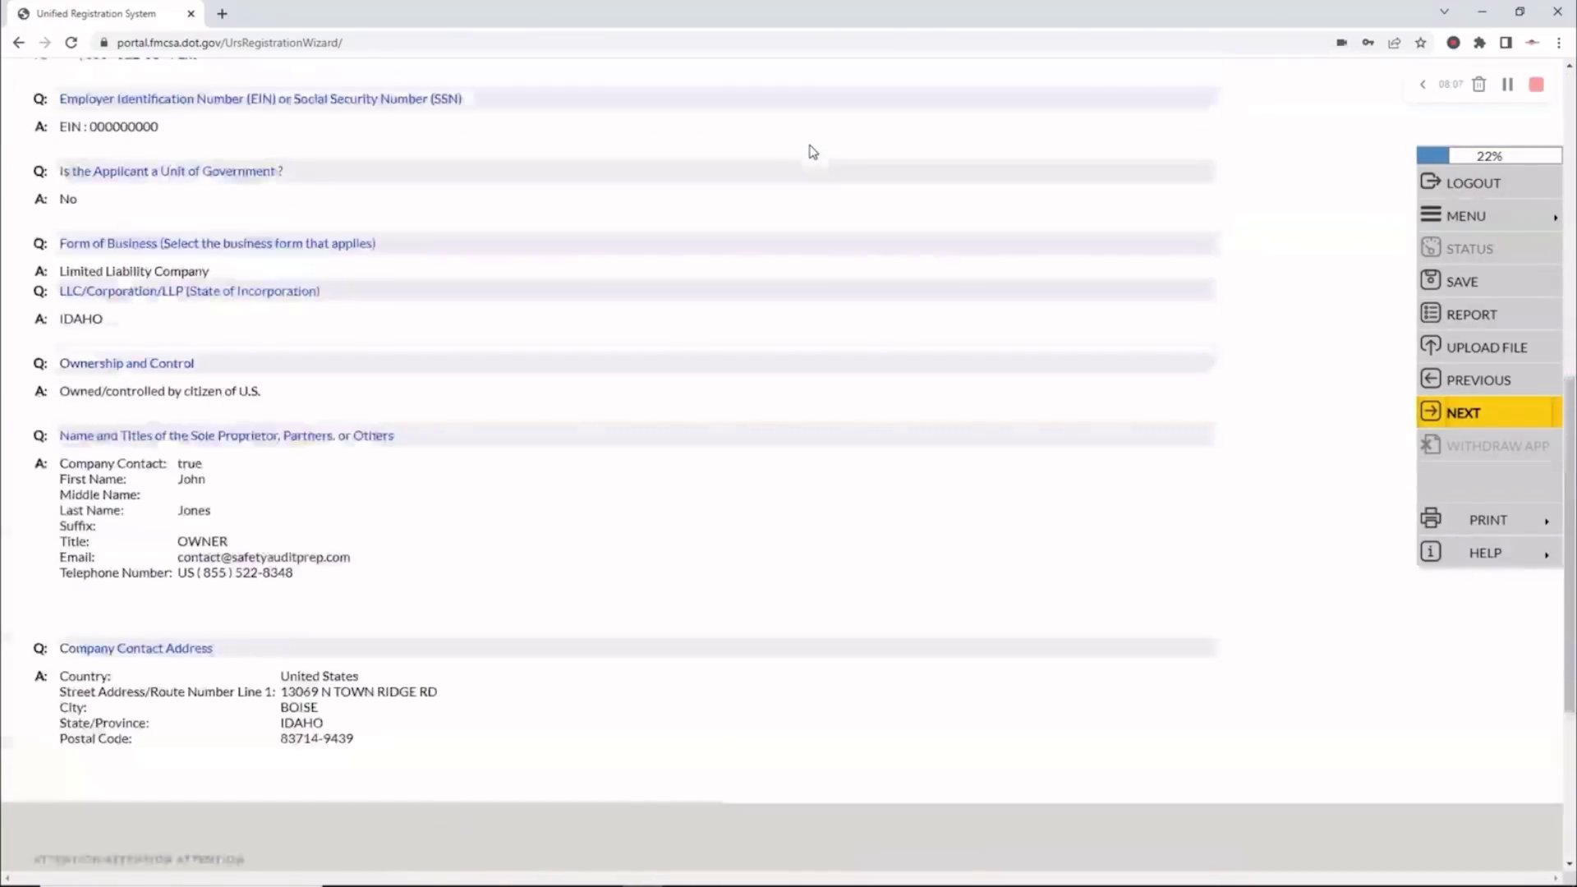
scroll(811, 151, up, 5)
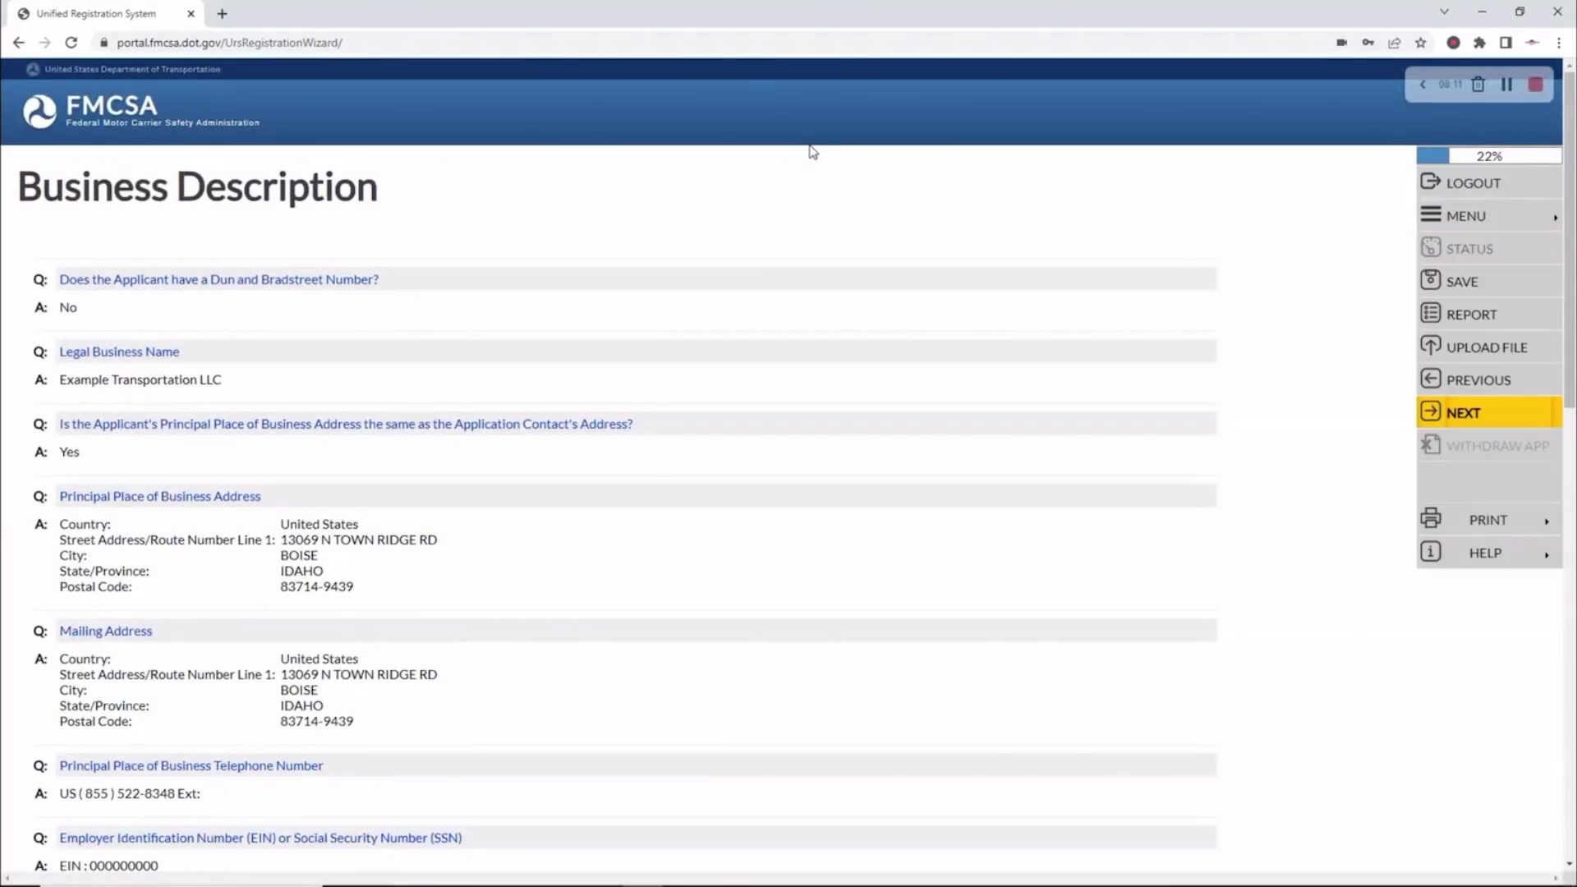
scroll(805, 165, down, 1)
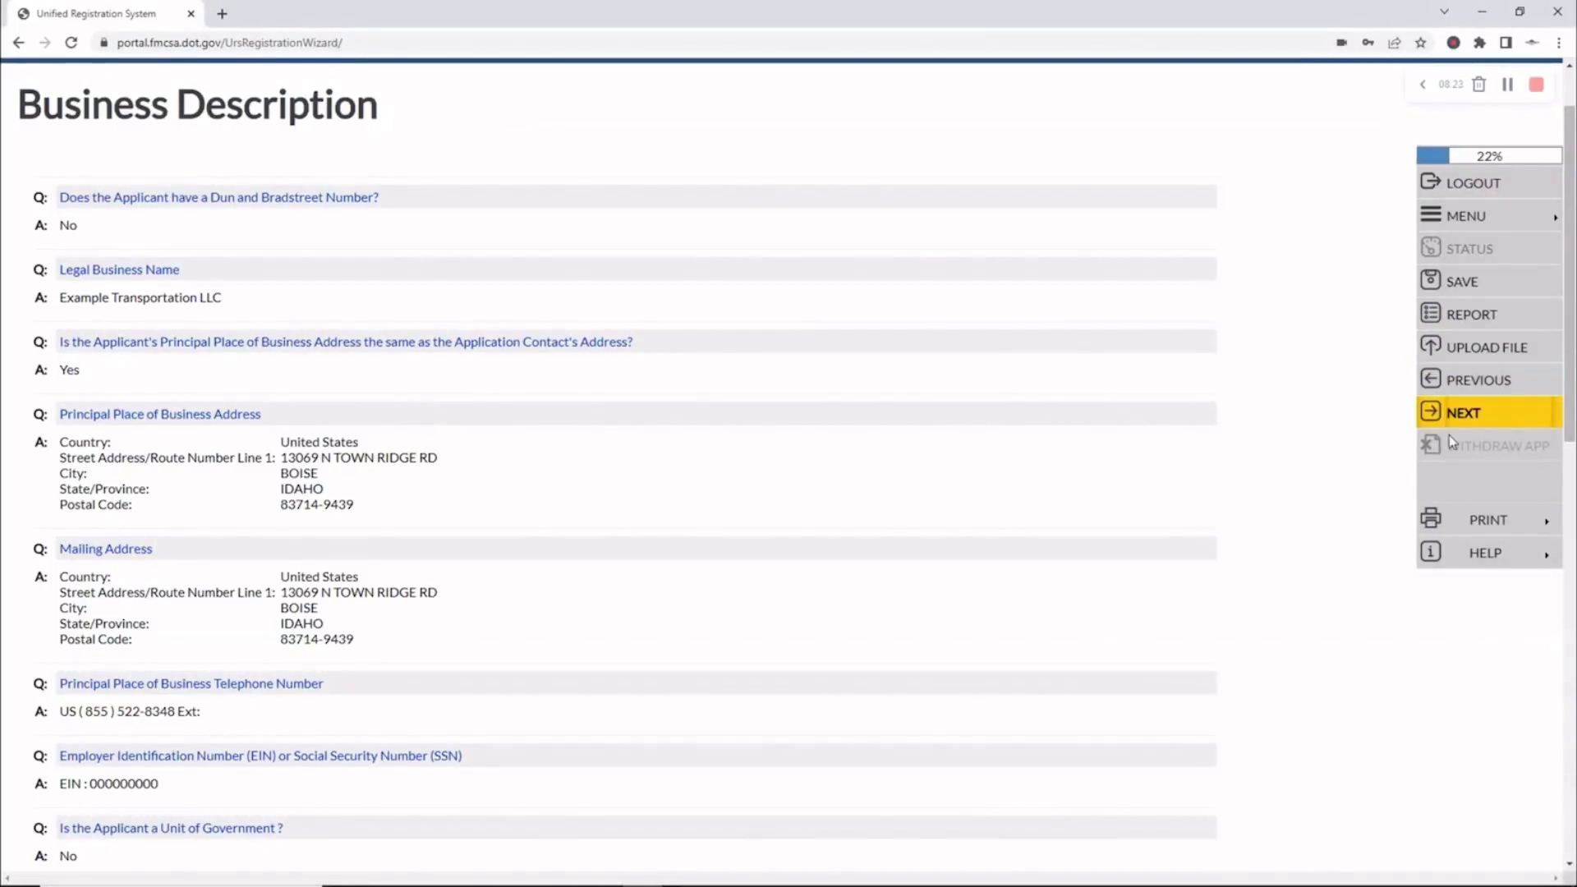
click(1476, 421)
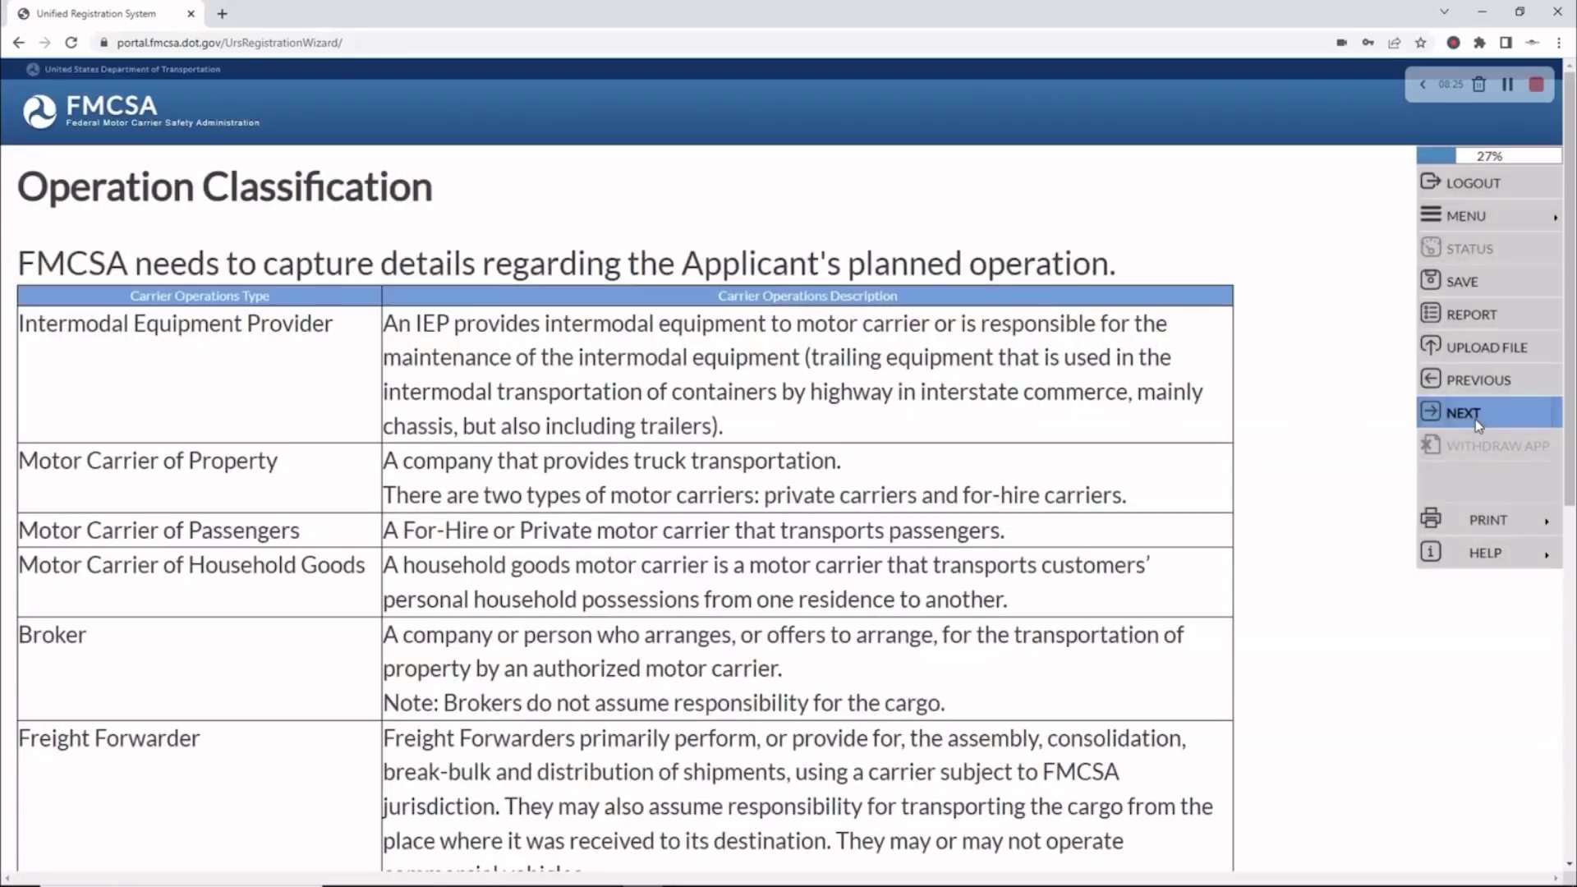
Read through the Carrier Operations Type descriptions and continue past the overview
scroll(1111, 382, down, 1)
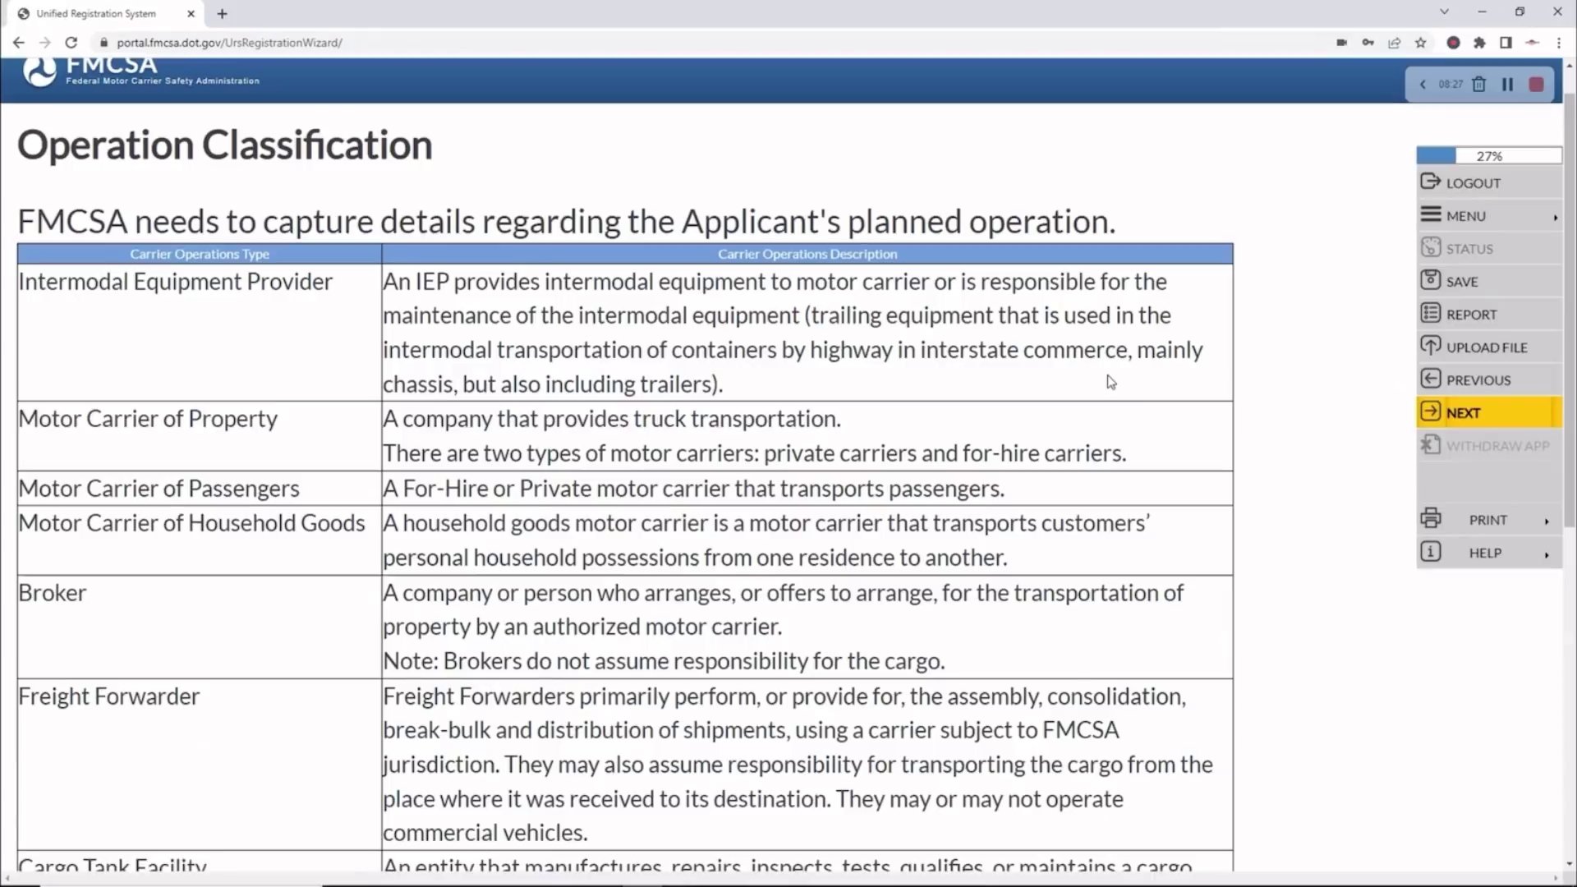
scroll(1111, 382, down, 1)
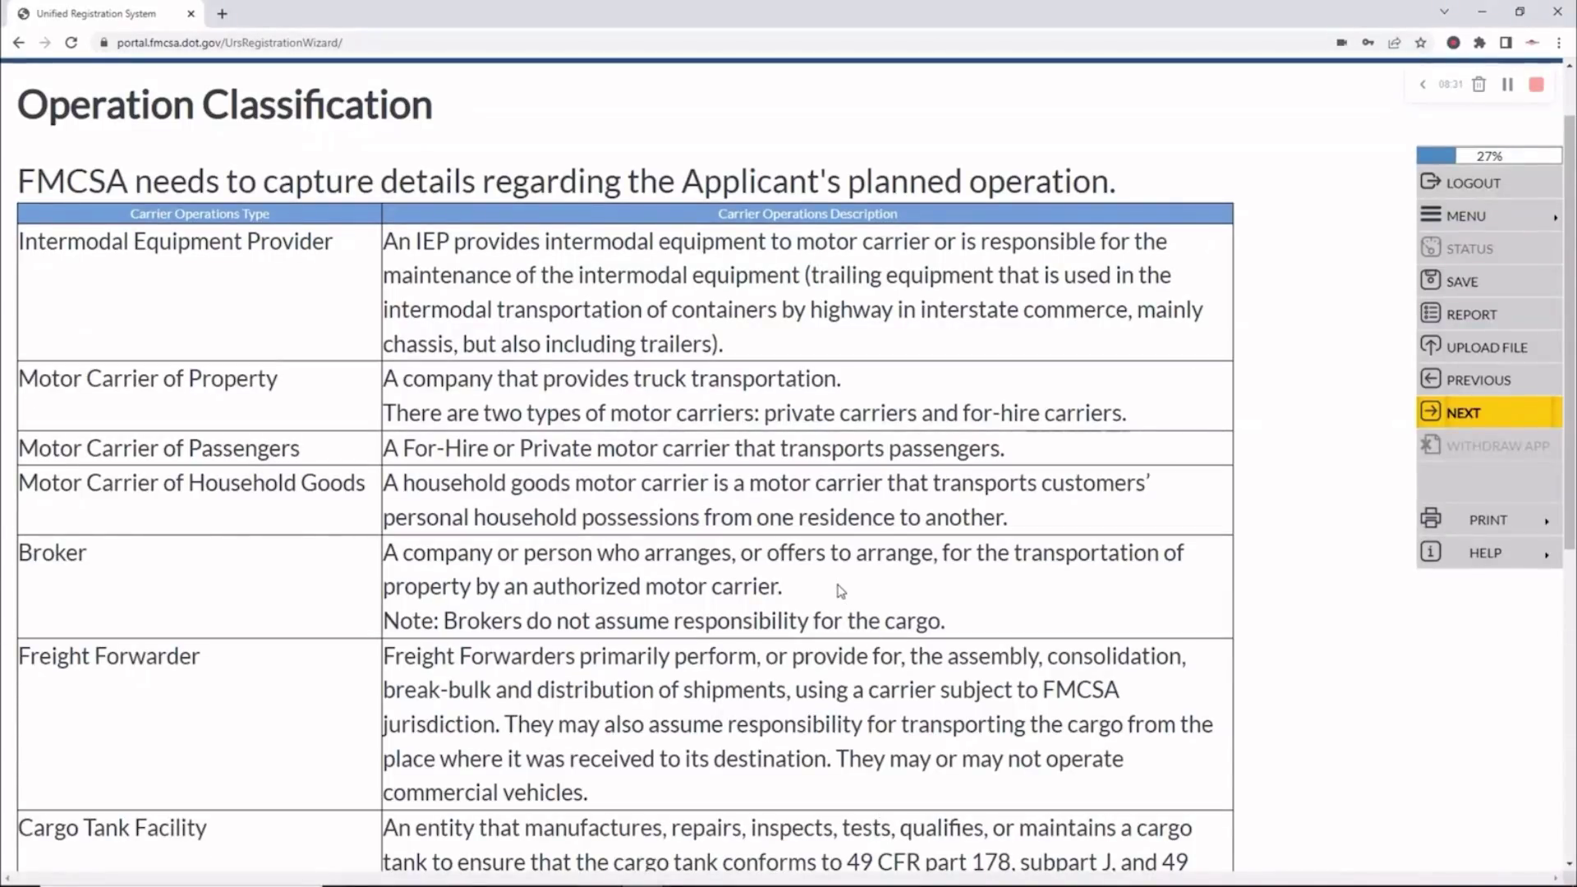
scroll(723, 382, down, 1)
scroll(722, 380, down, 3)
scroll(722, 382, up, 5)
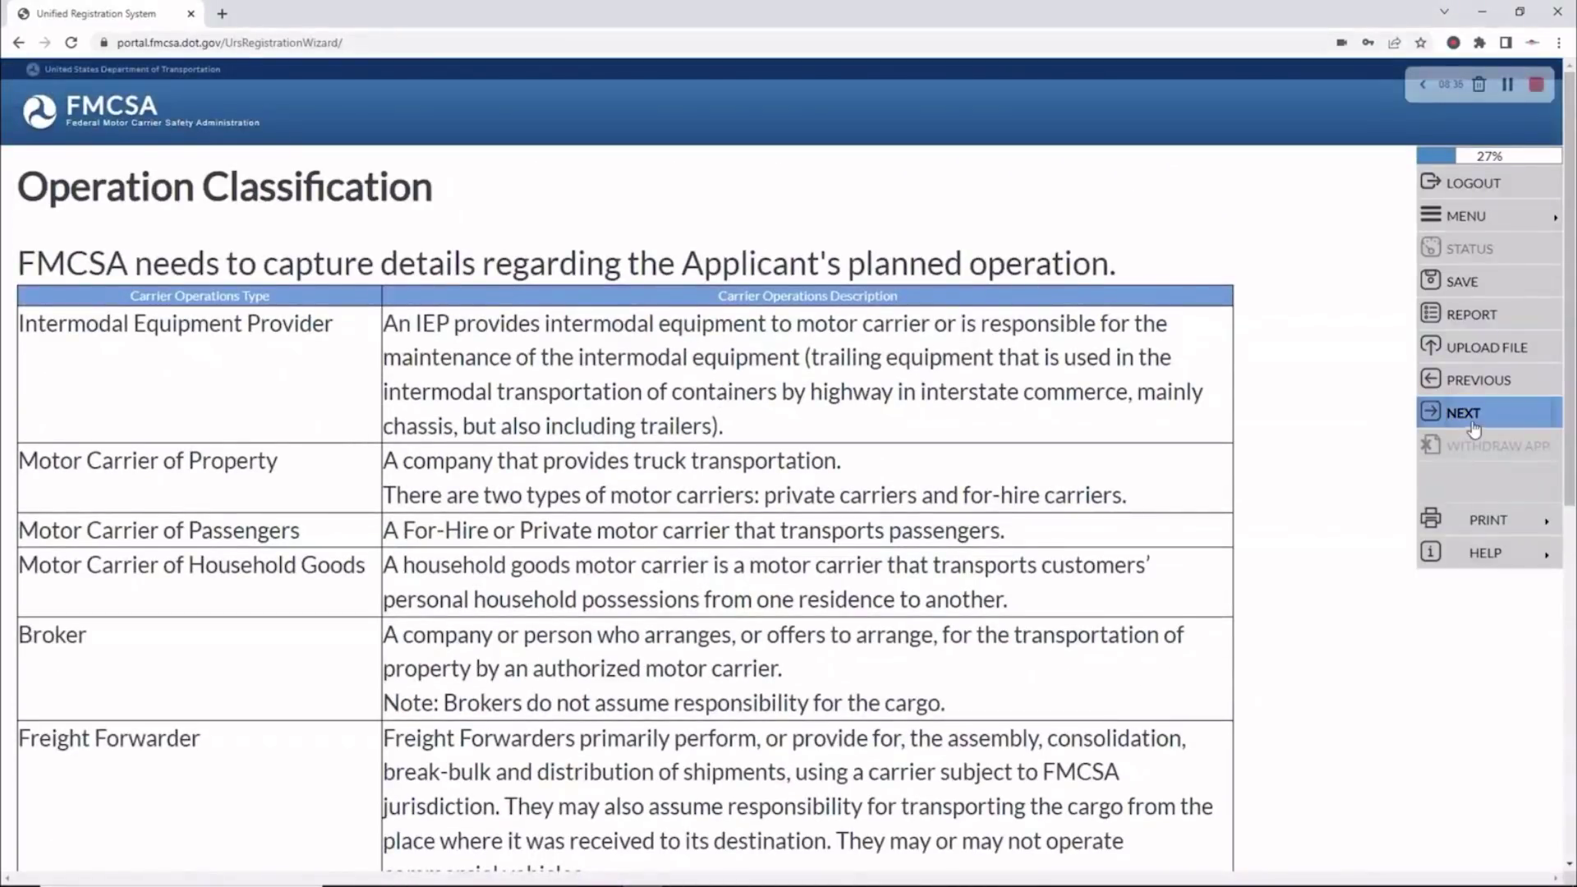
click(1475, 418)
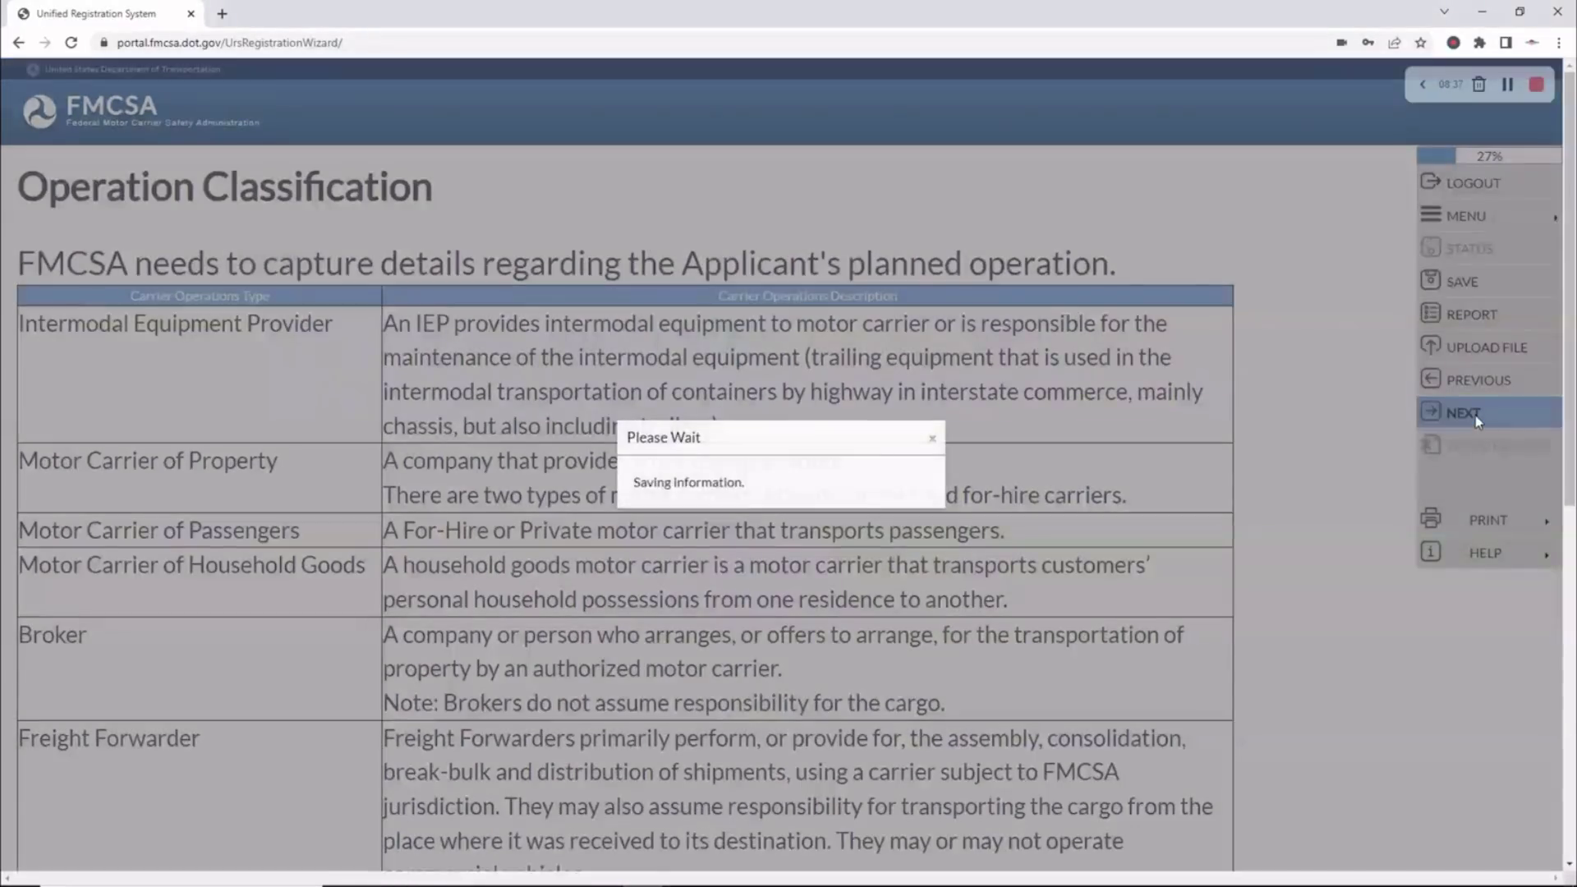
Answer No to being an Intermodal Equipment Provider
scroll(879, 474, down, 1)
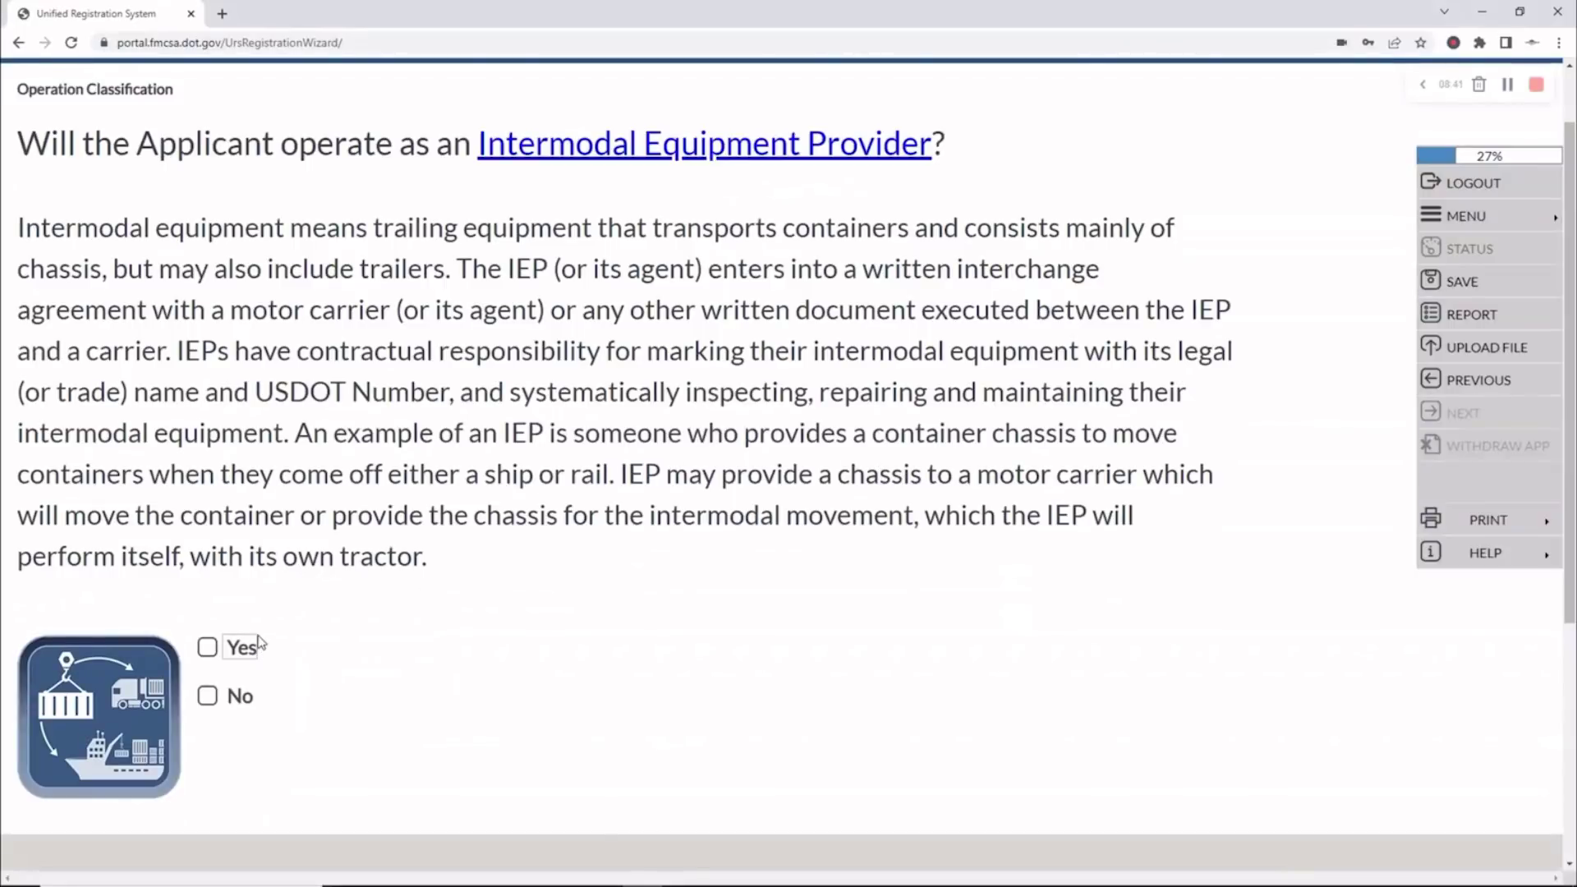
click(207, 696)
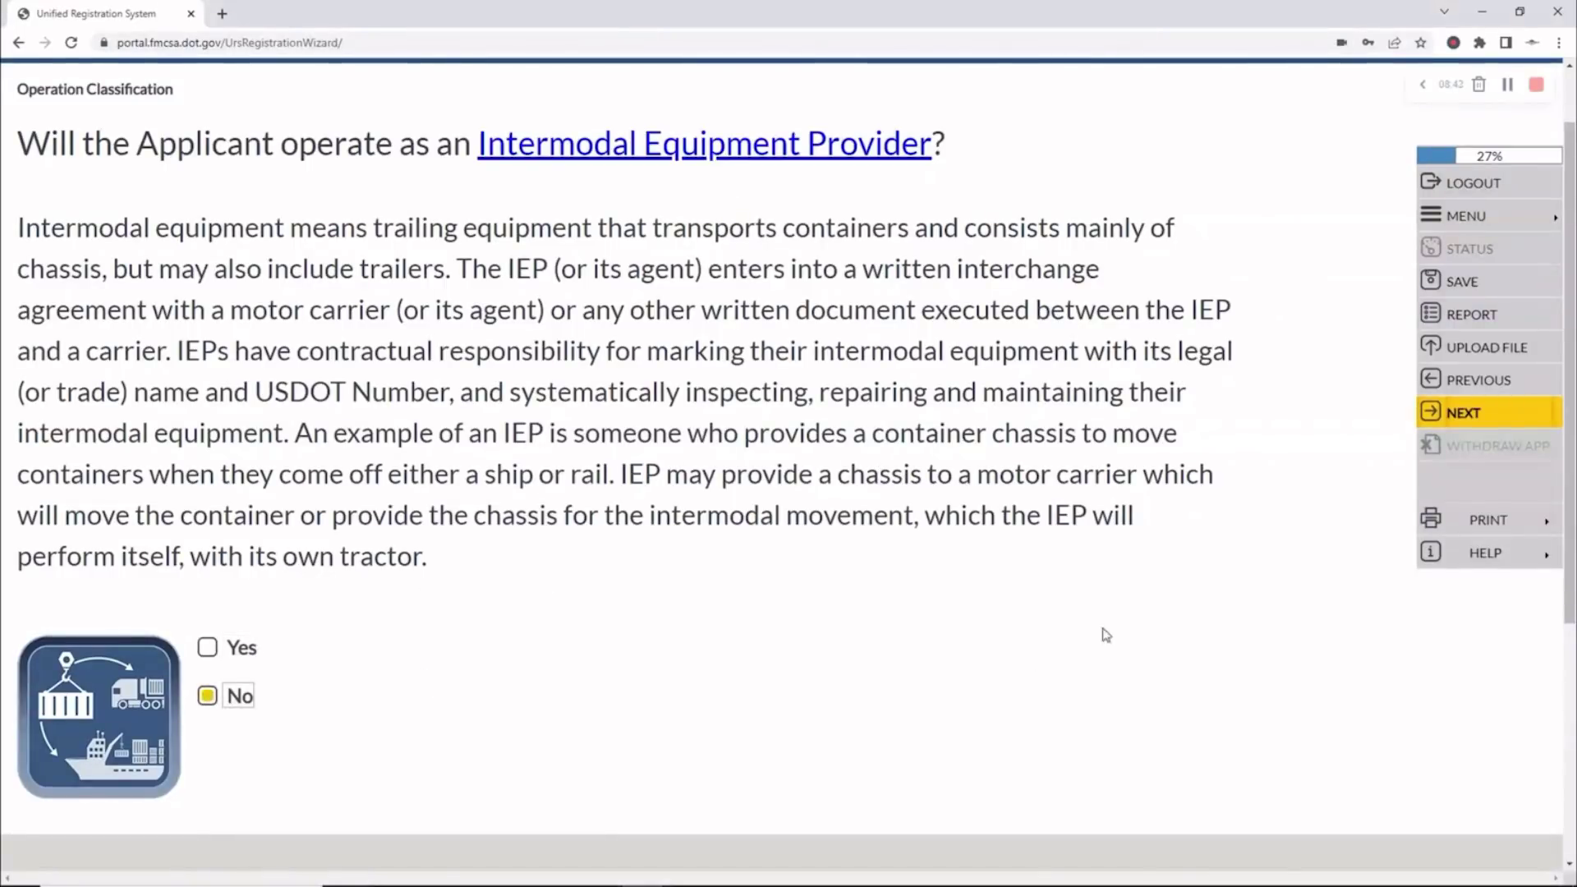
click(1469, 416)
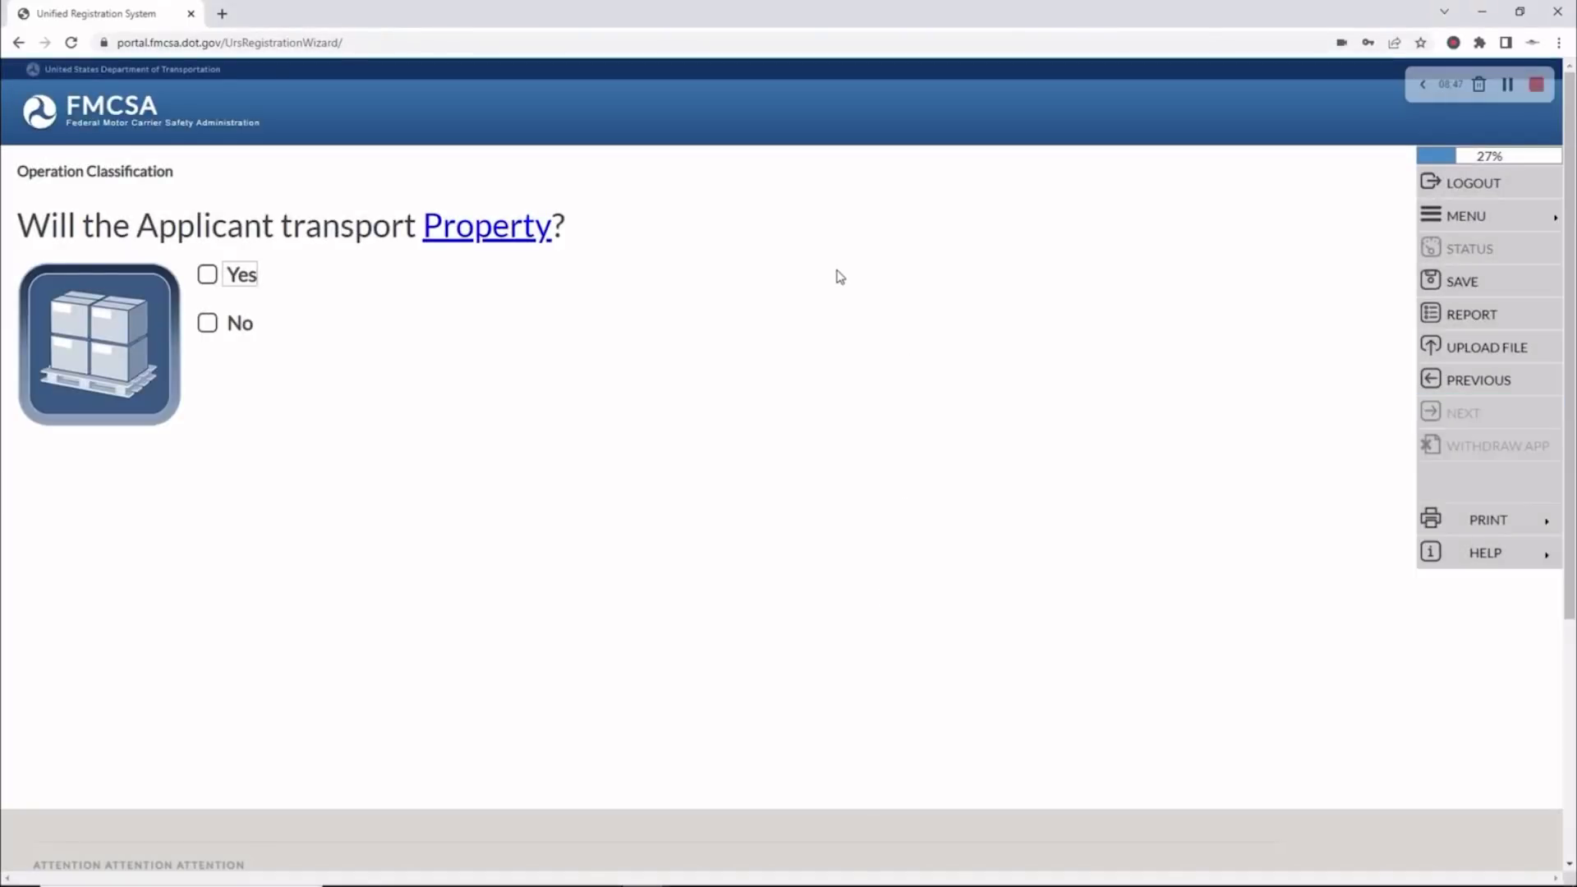
Answer Yes to transporting property and Yes to being paid to haul others' property
click(207, 275)
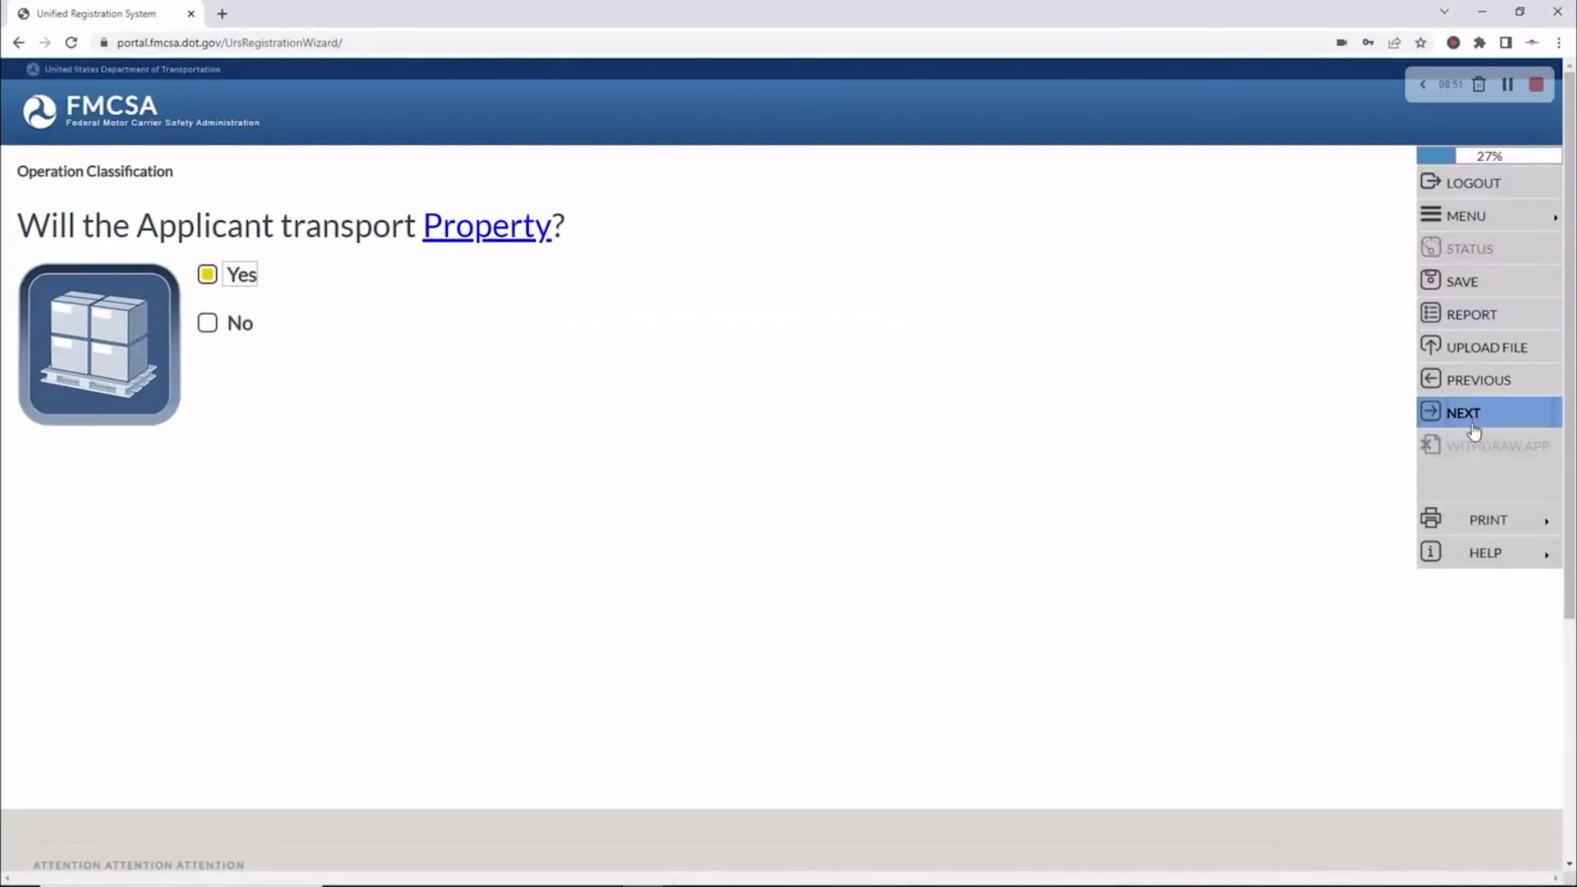
click(1475, 419)
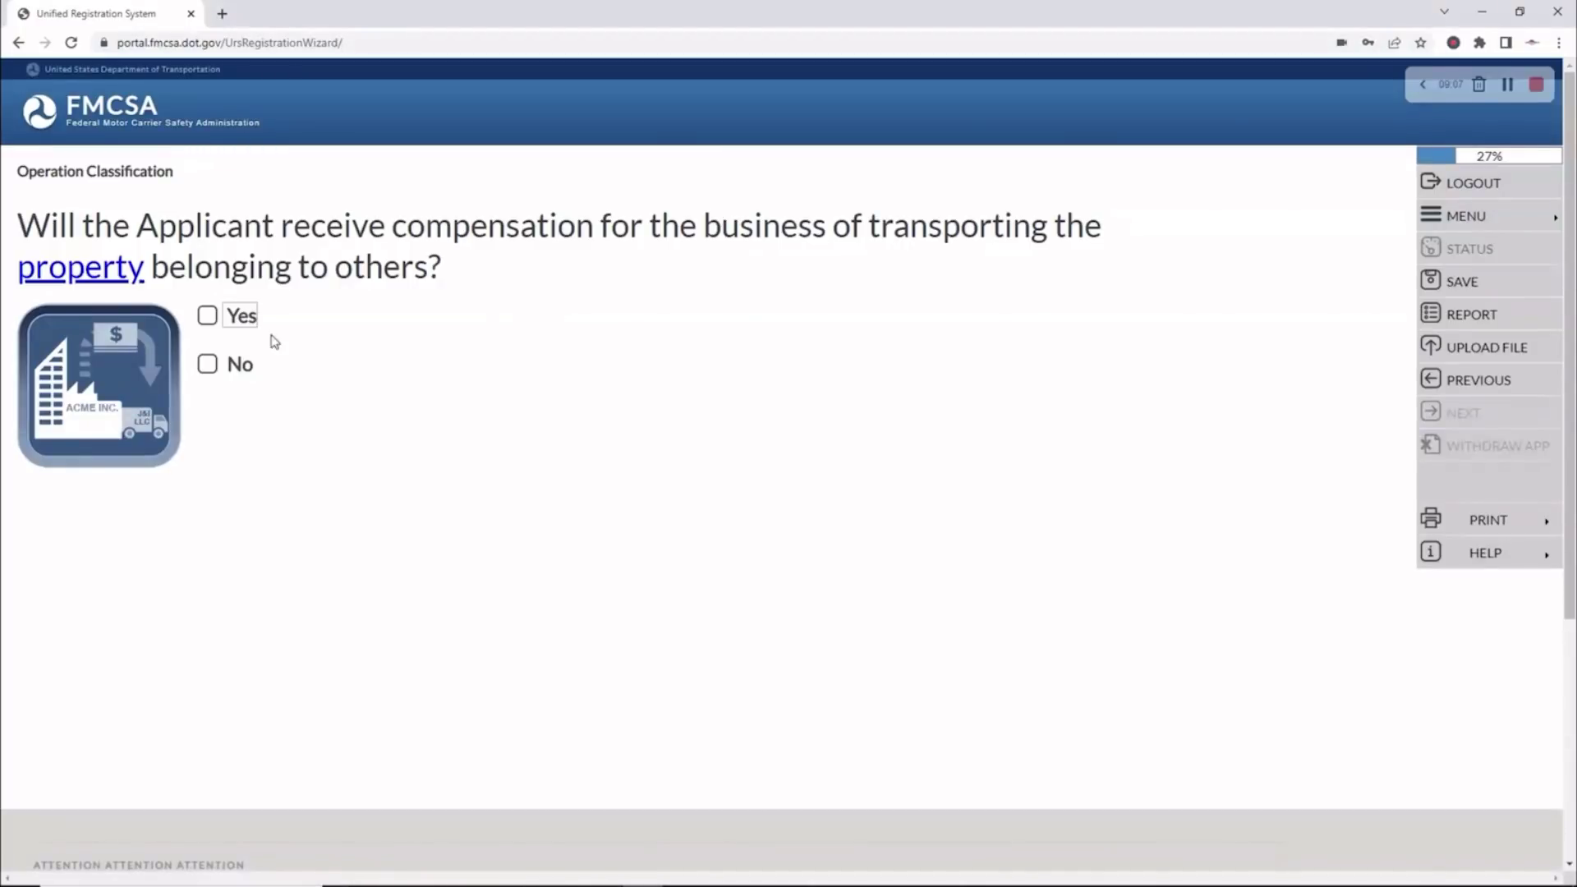
click(209, 316)
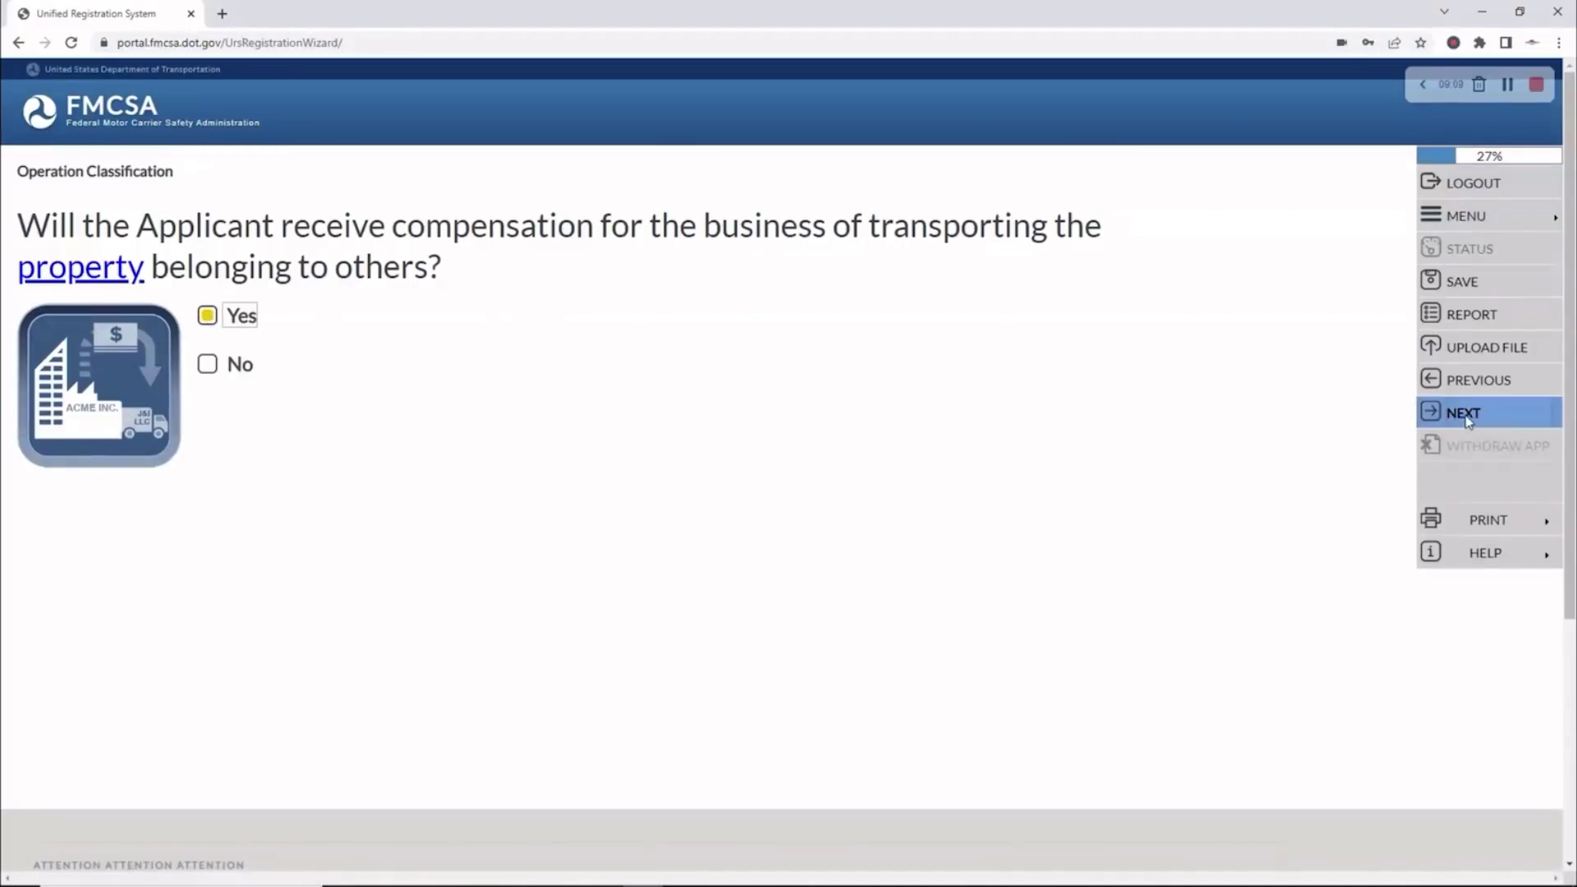
click(1467, 414)
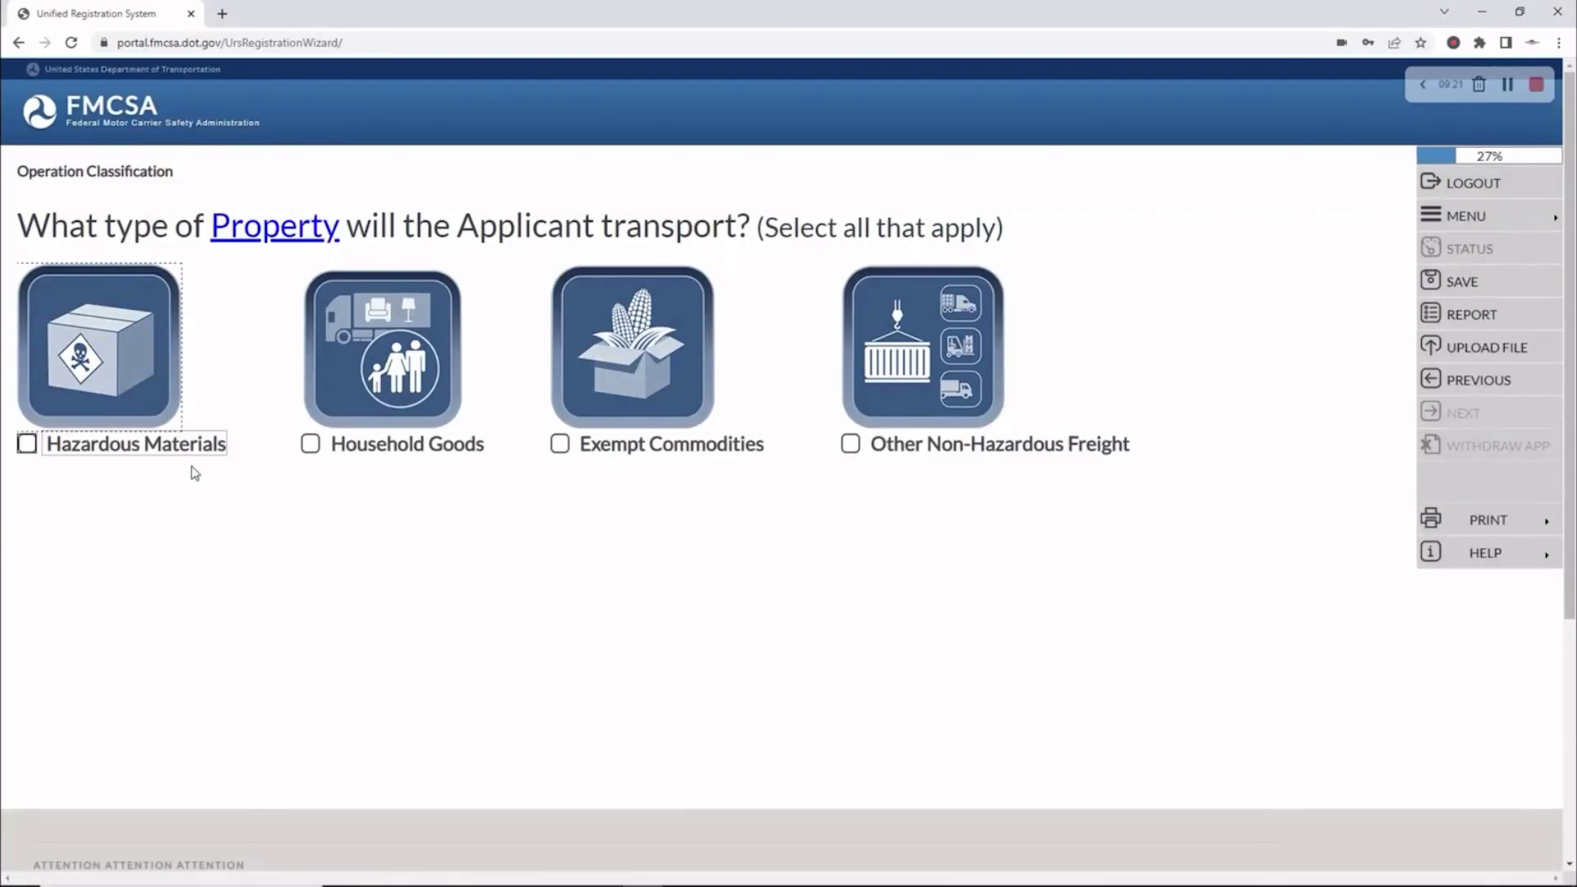
Check Other Non-Hazardous Freight as the sole property type and save it
mouse_move(147, 425)
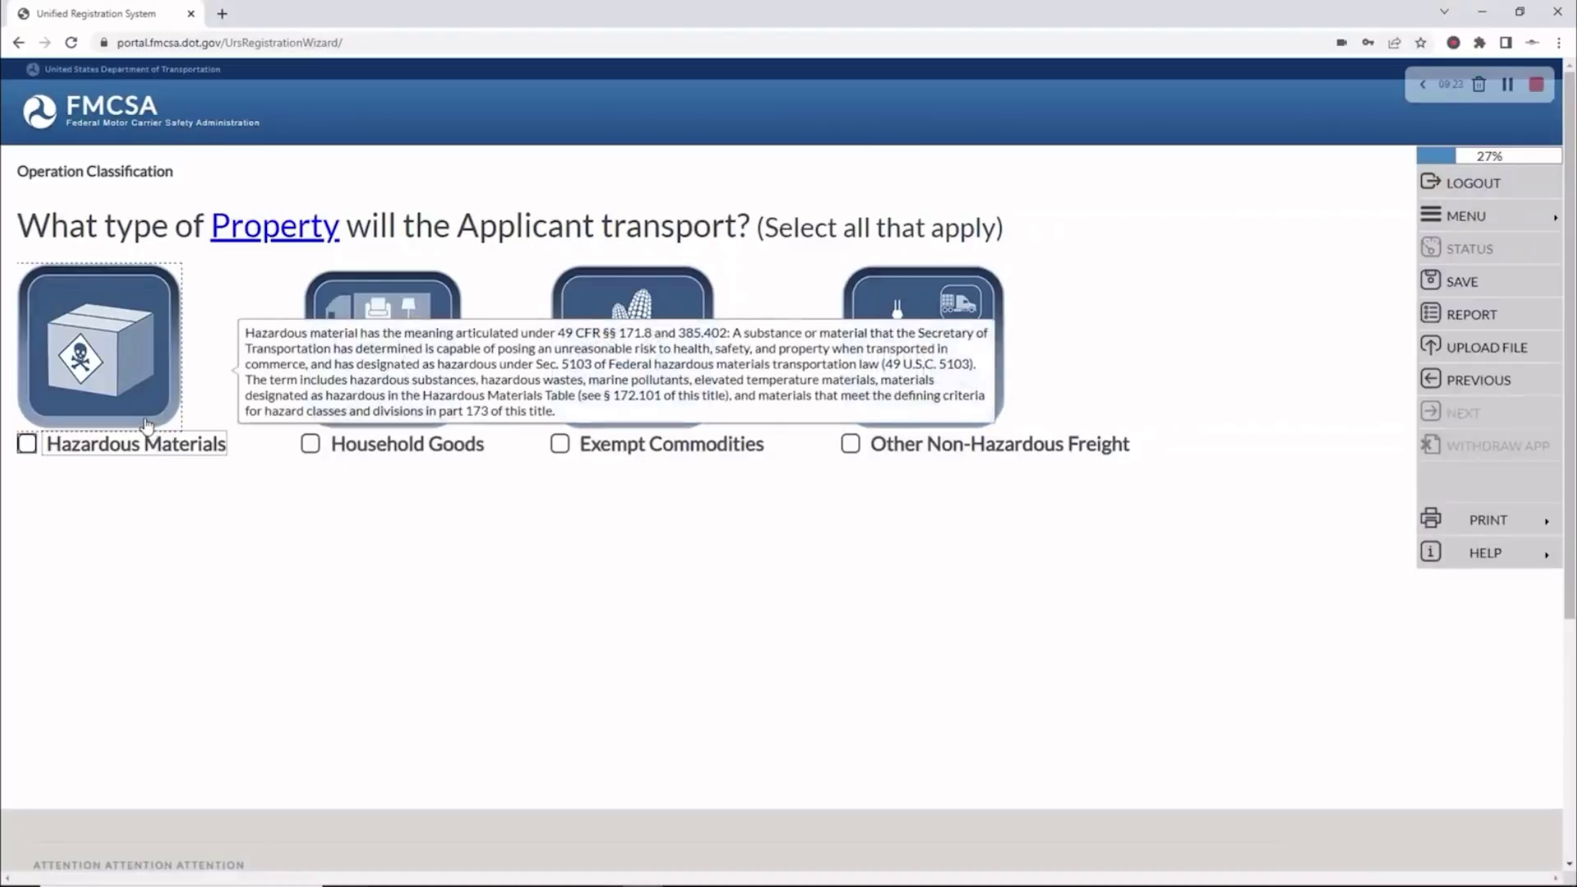
mouse_move(411, 448)
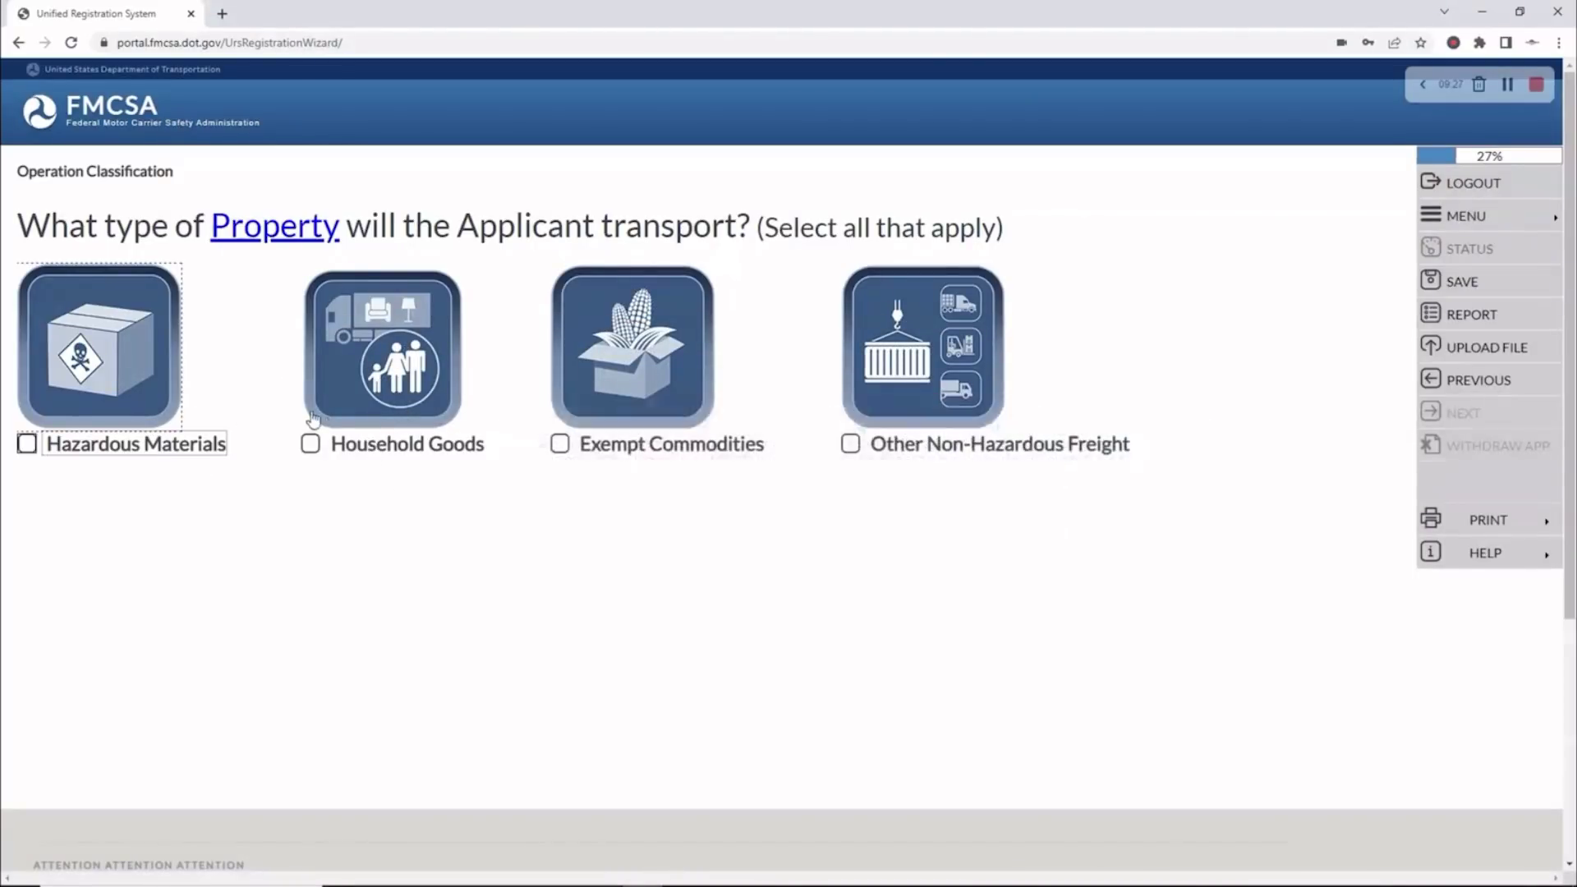
mouse_move(361, 454)
mouse_move(642, 448)
click(851, 445)
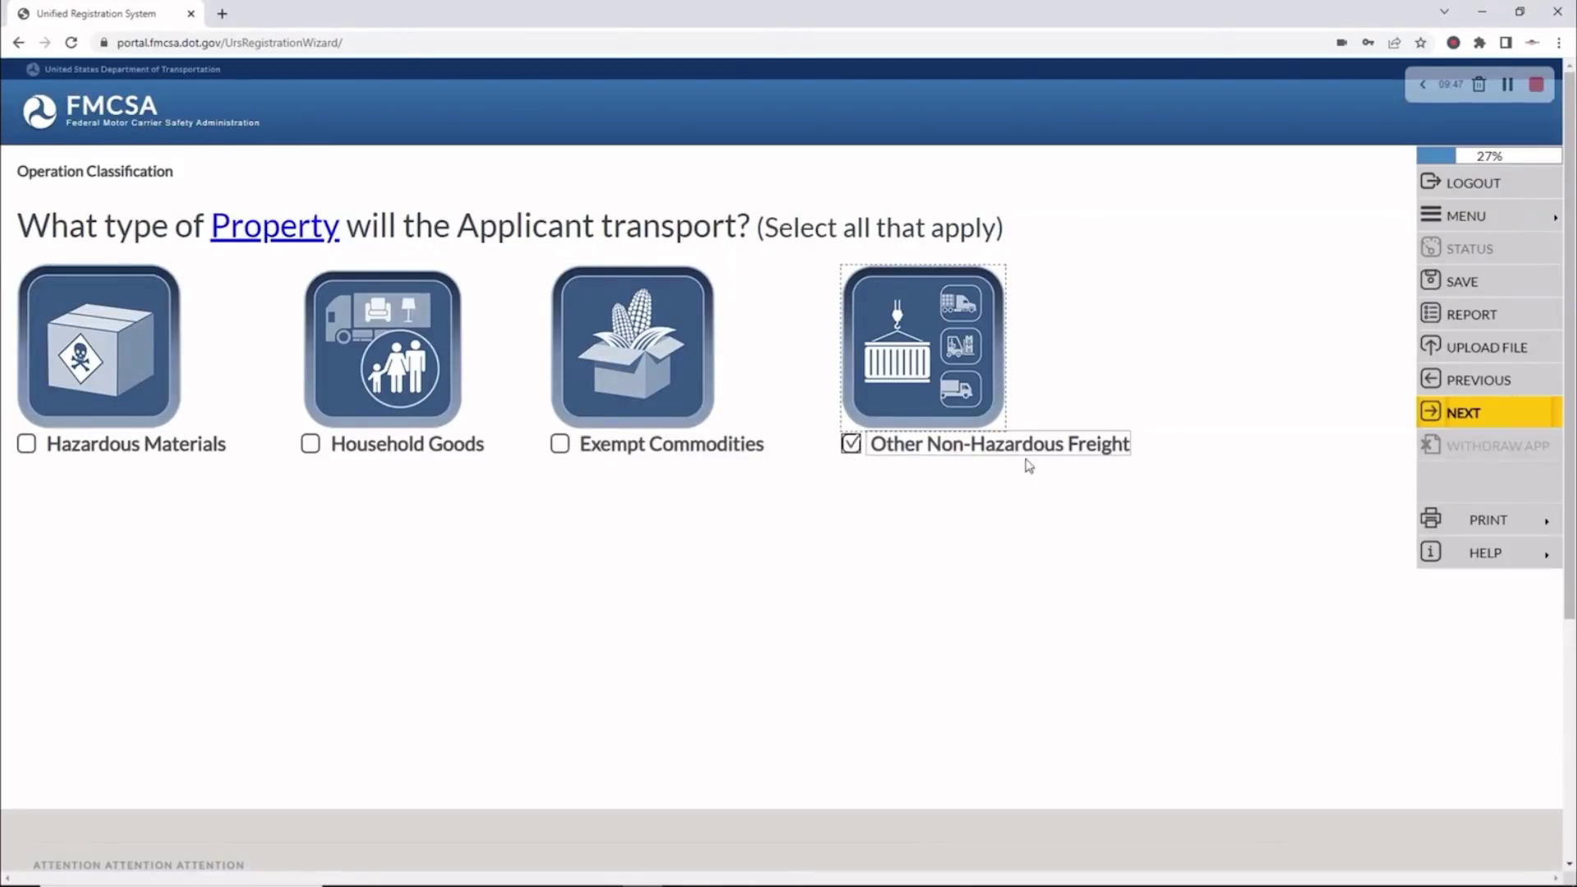
click(1461, 418)
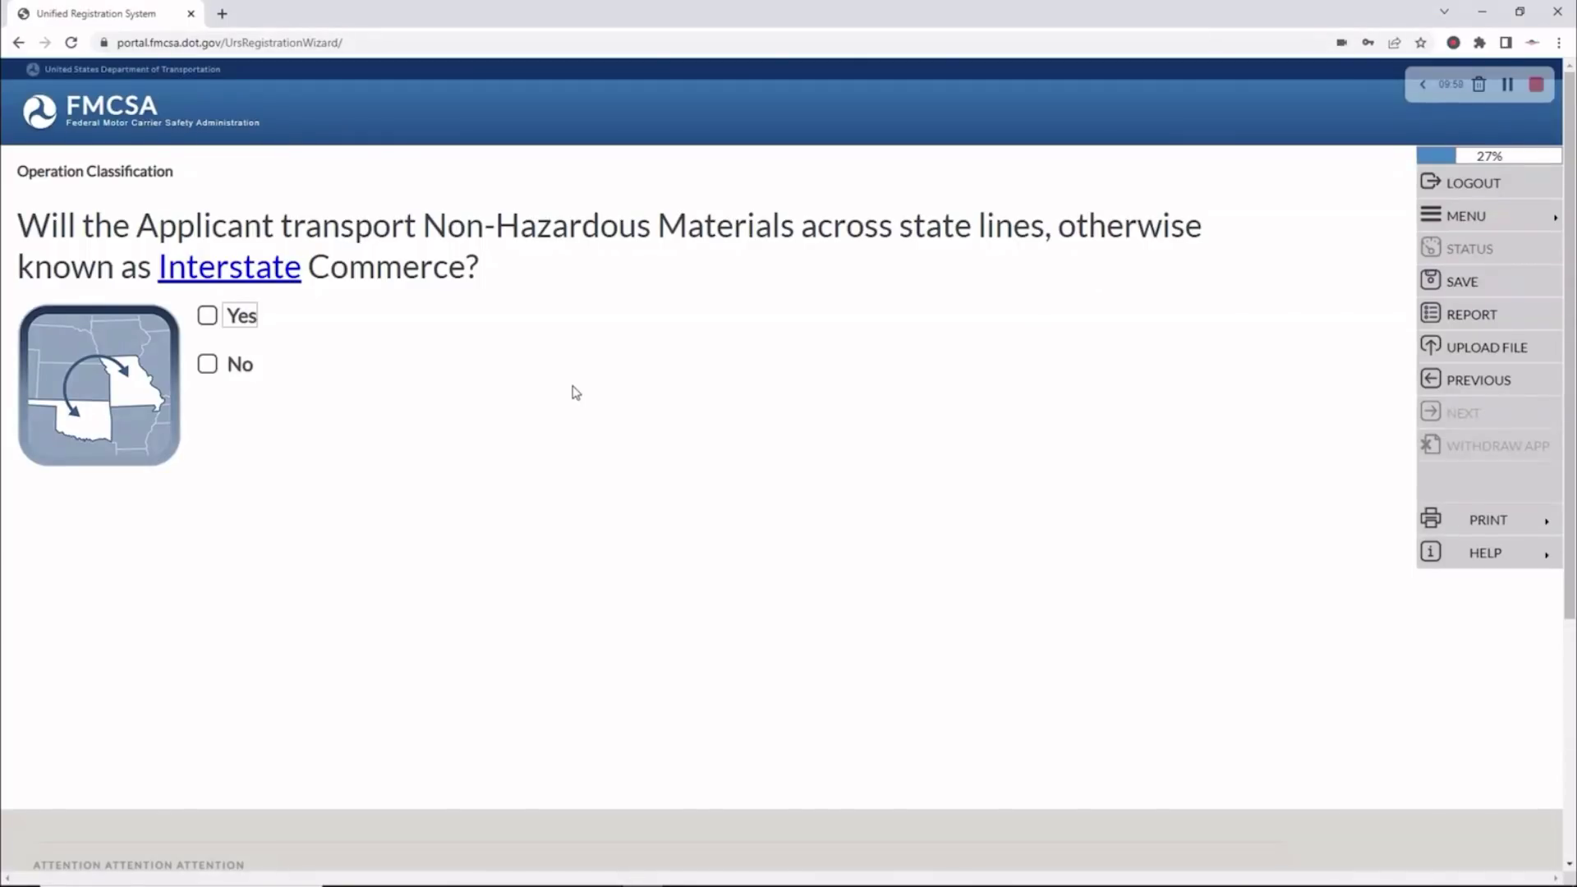
Answer Yes to operating in interstate commerce
mouse_move(212, 284)
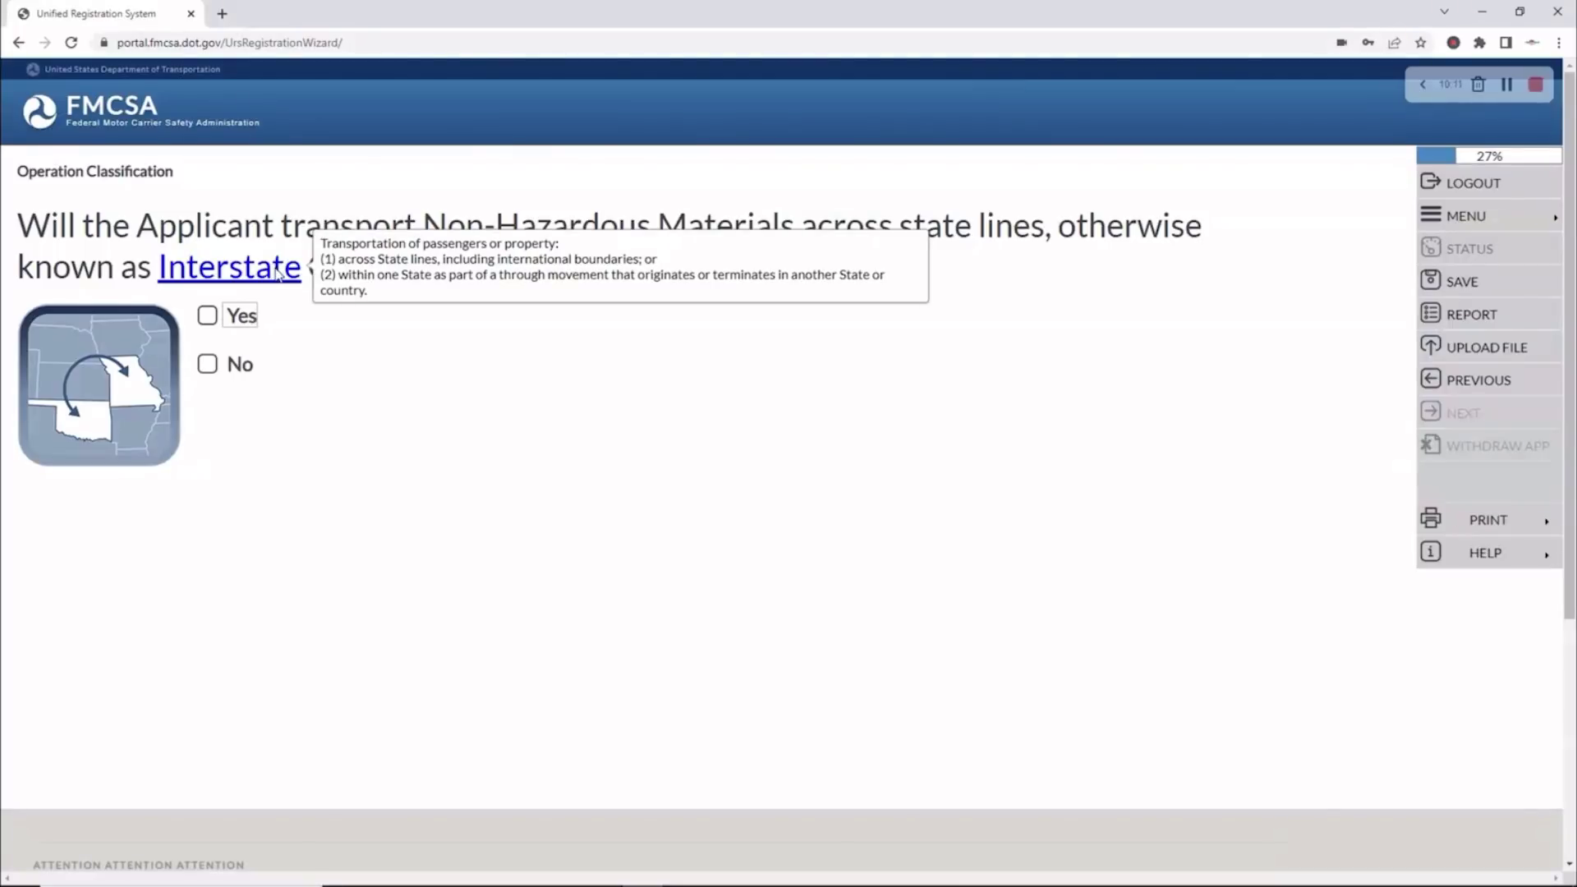
click(207, 315)
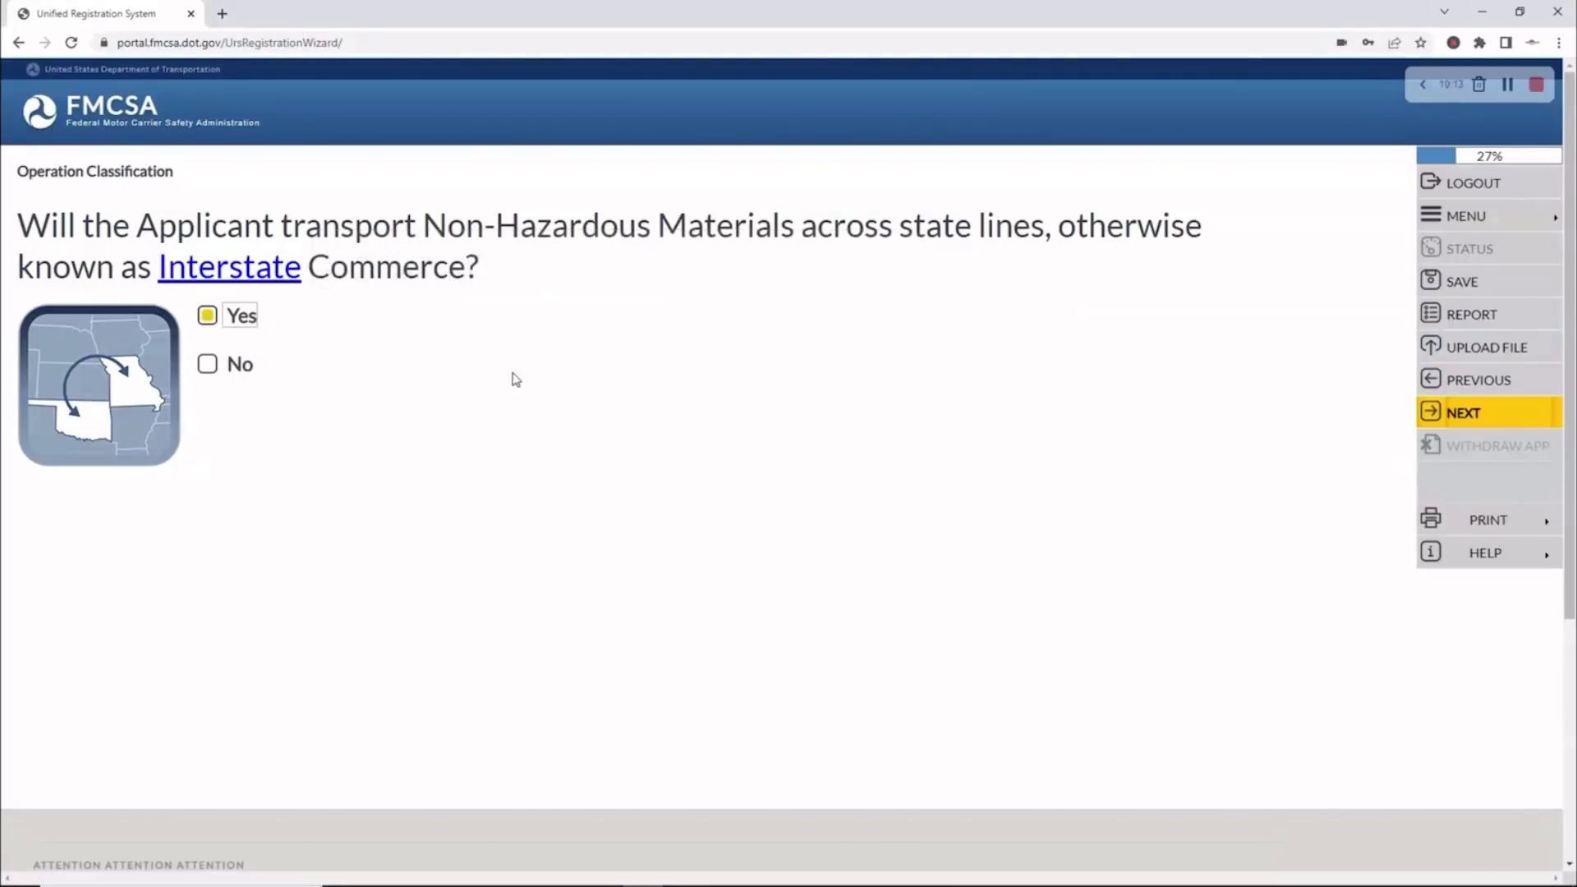
click(1451, 415)
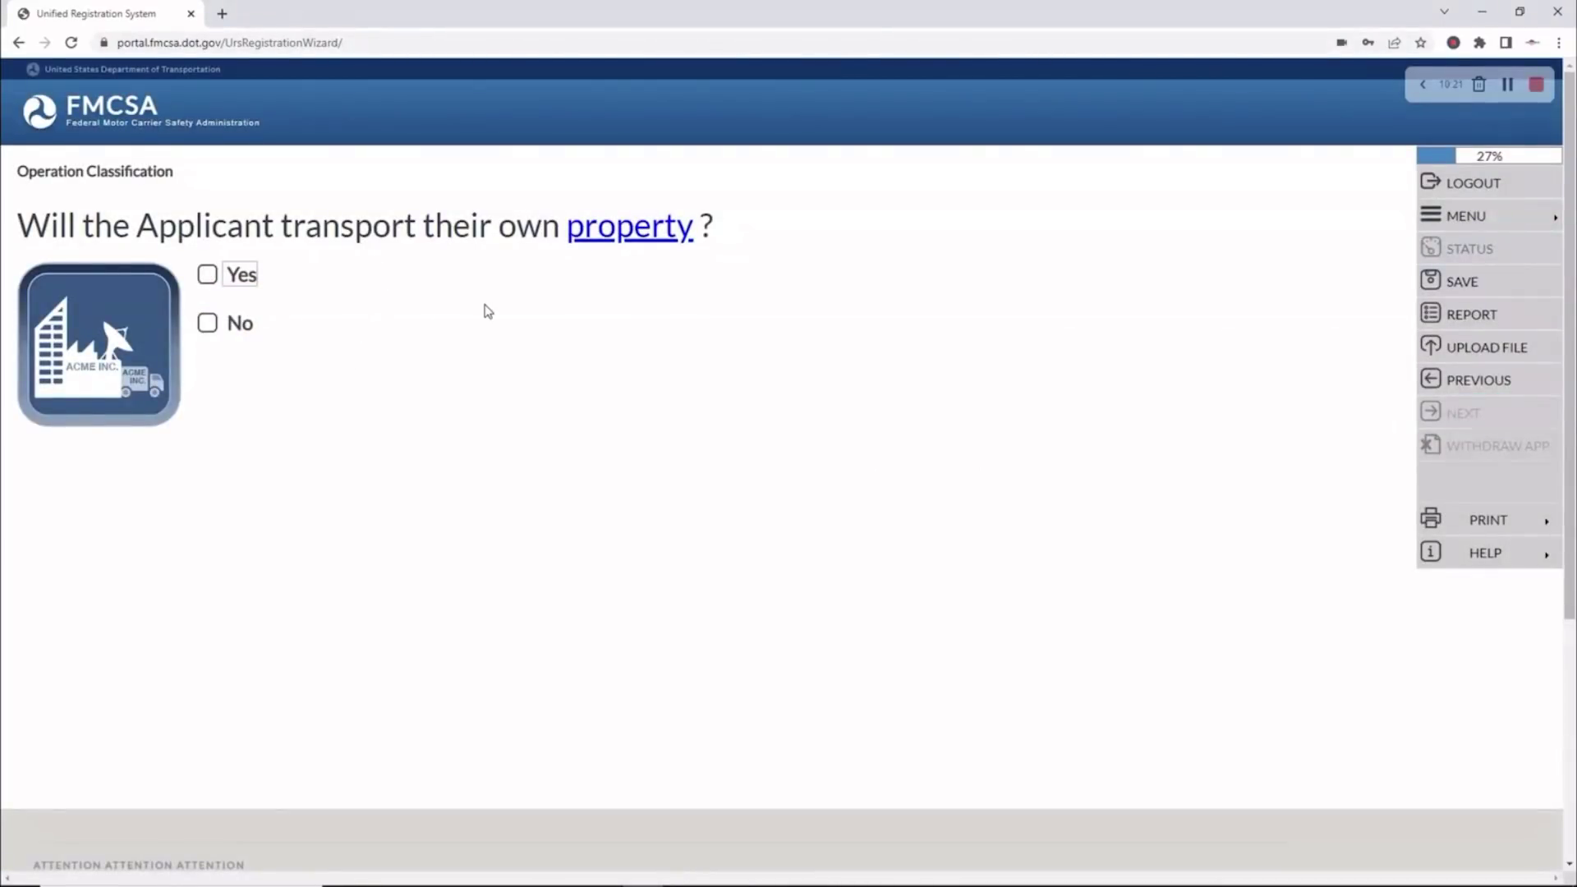
Answer No to transporting the applicant's own property
mouse_move(608, 239)
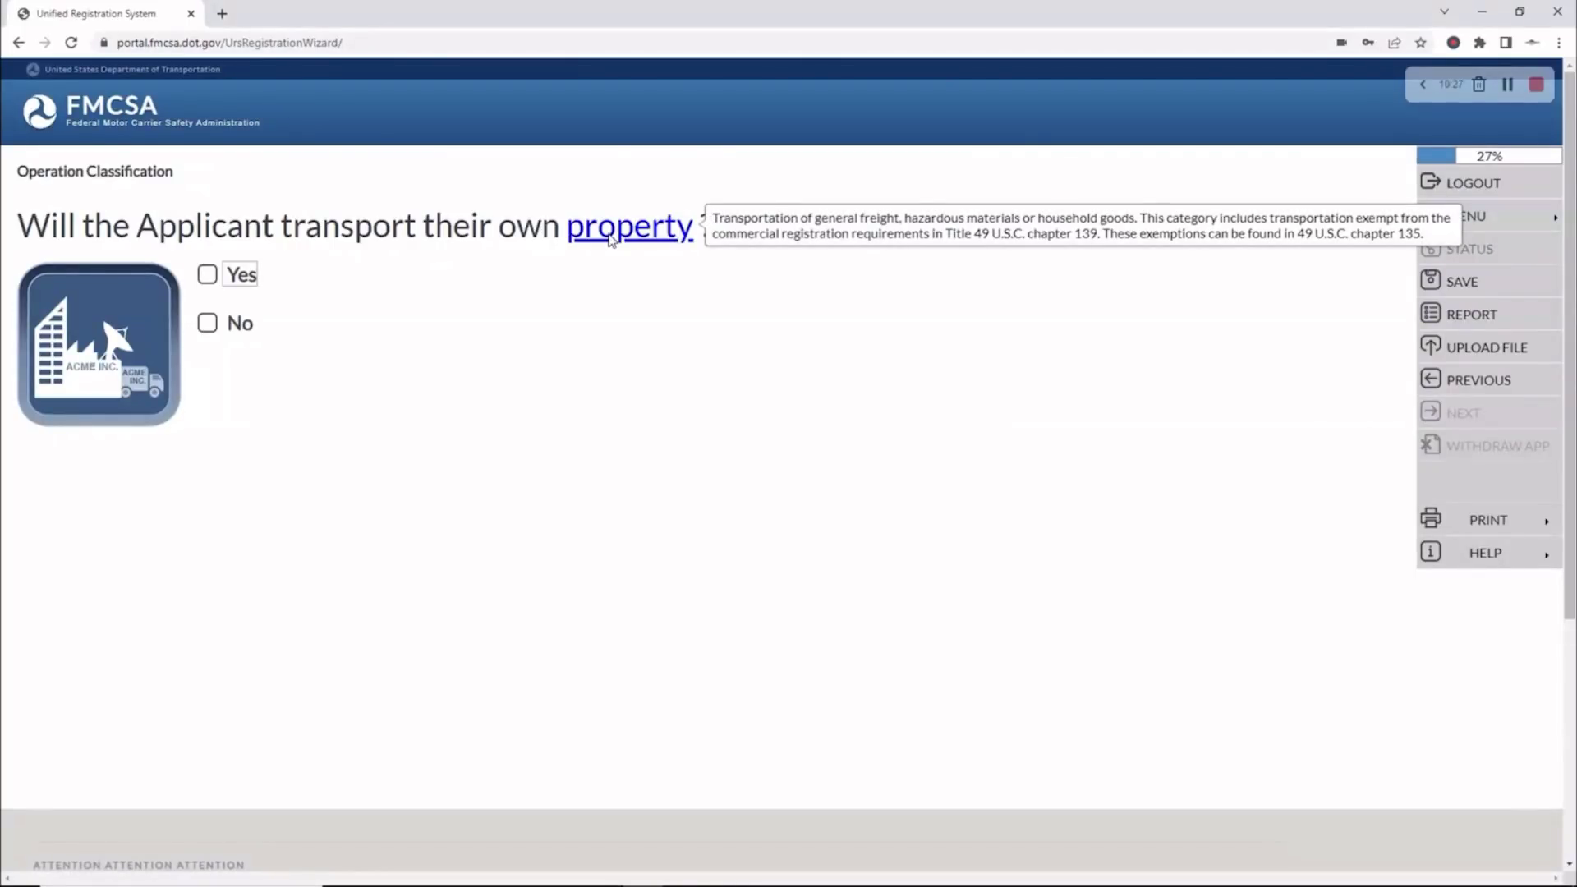
click(208, 326)
click(1451, 416)
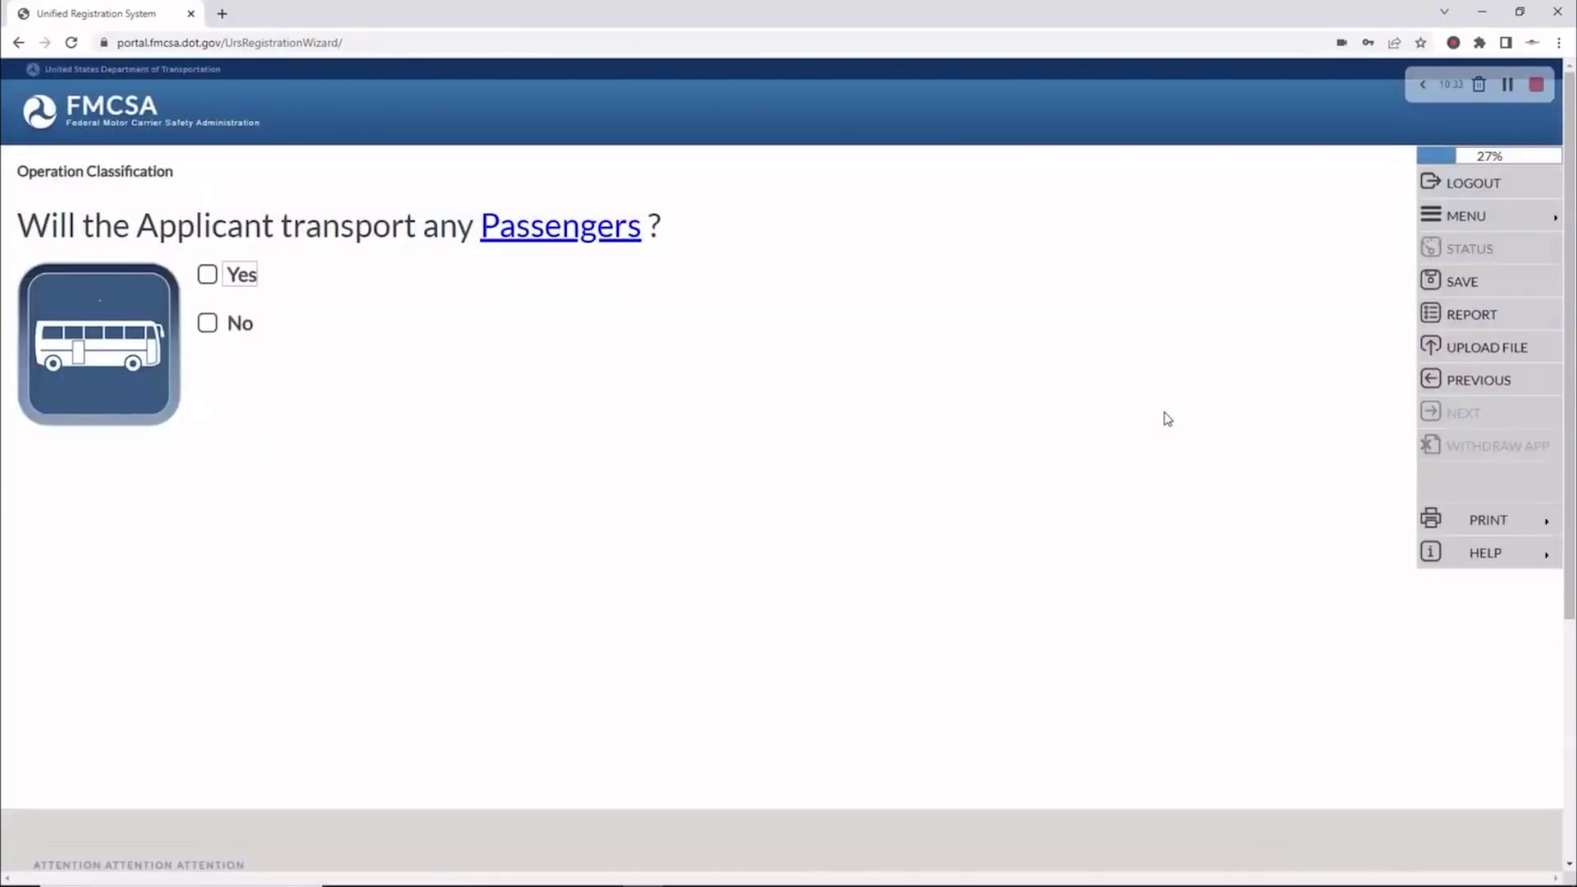
Answer No to transporting passengers, broker services, and freight forwarder services
click(210, 325)
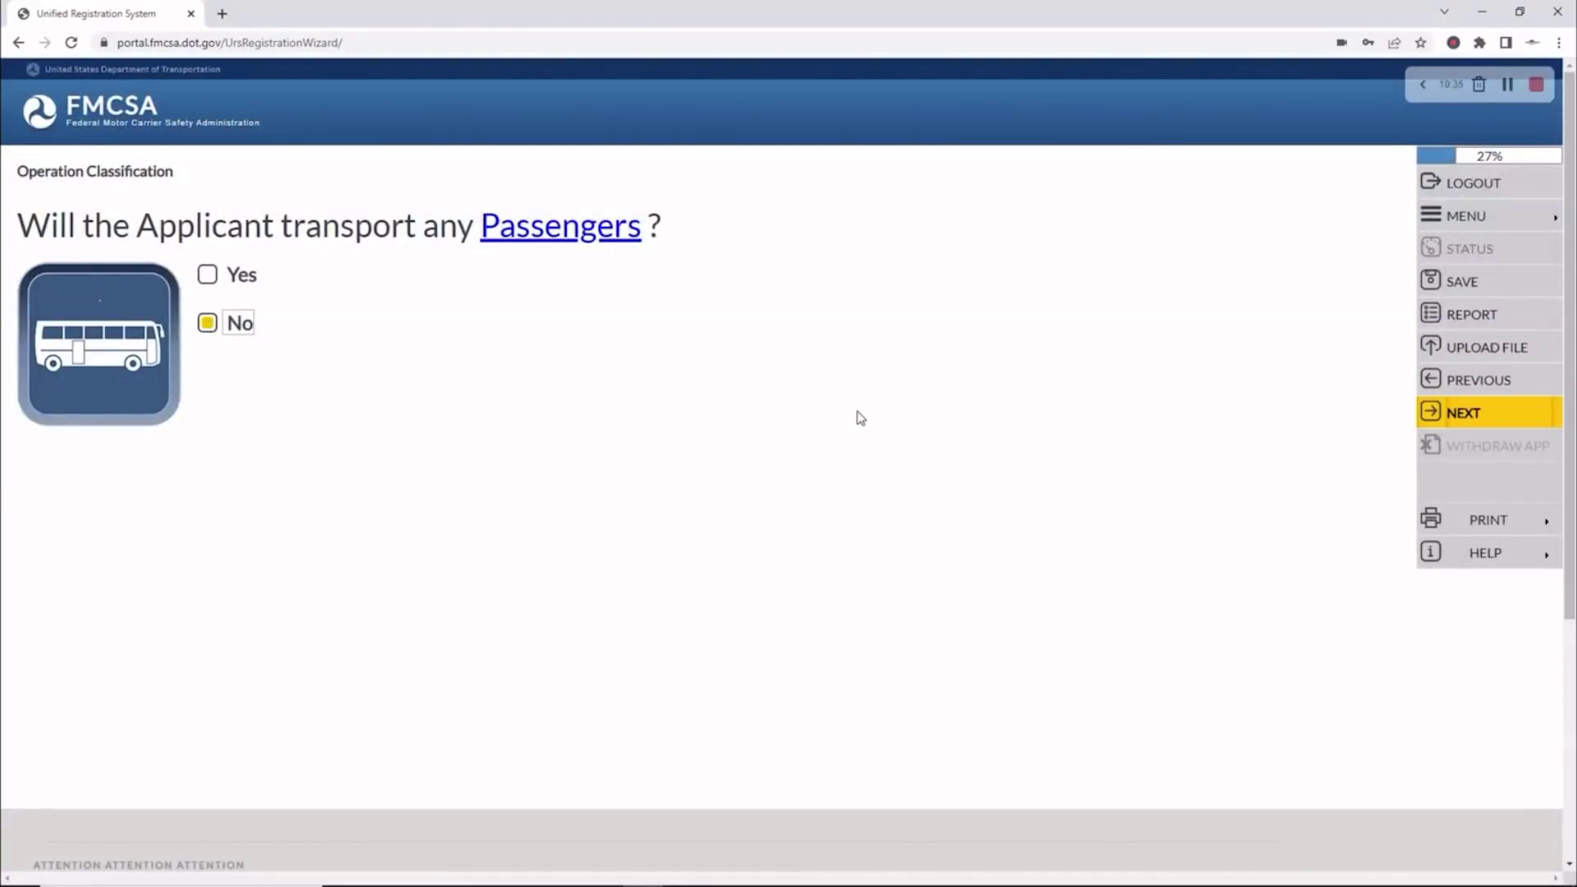
click(1452, 415)
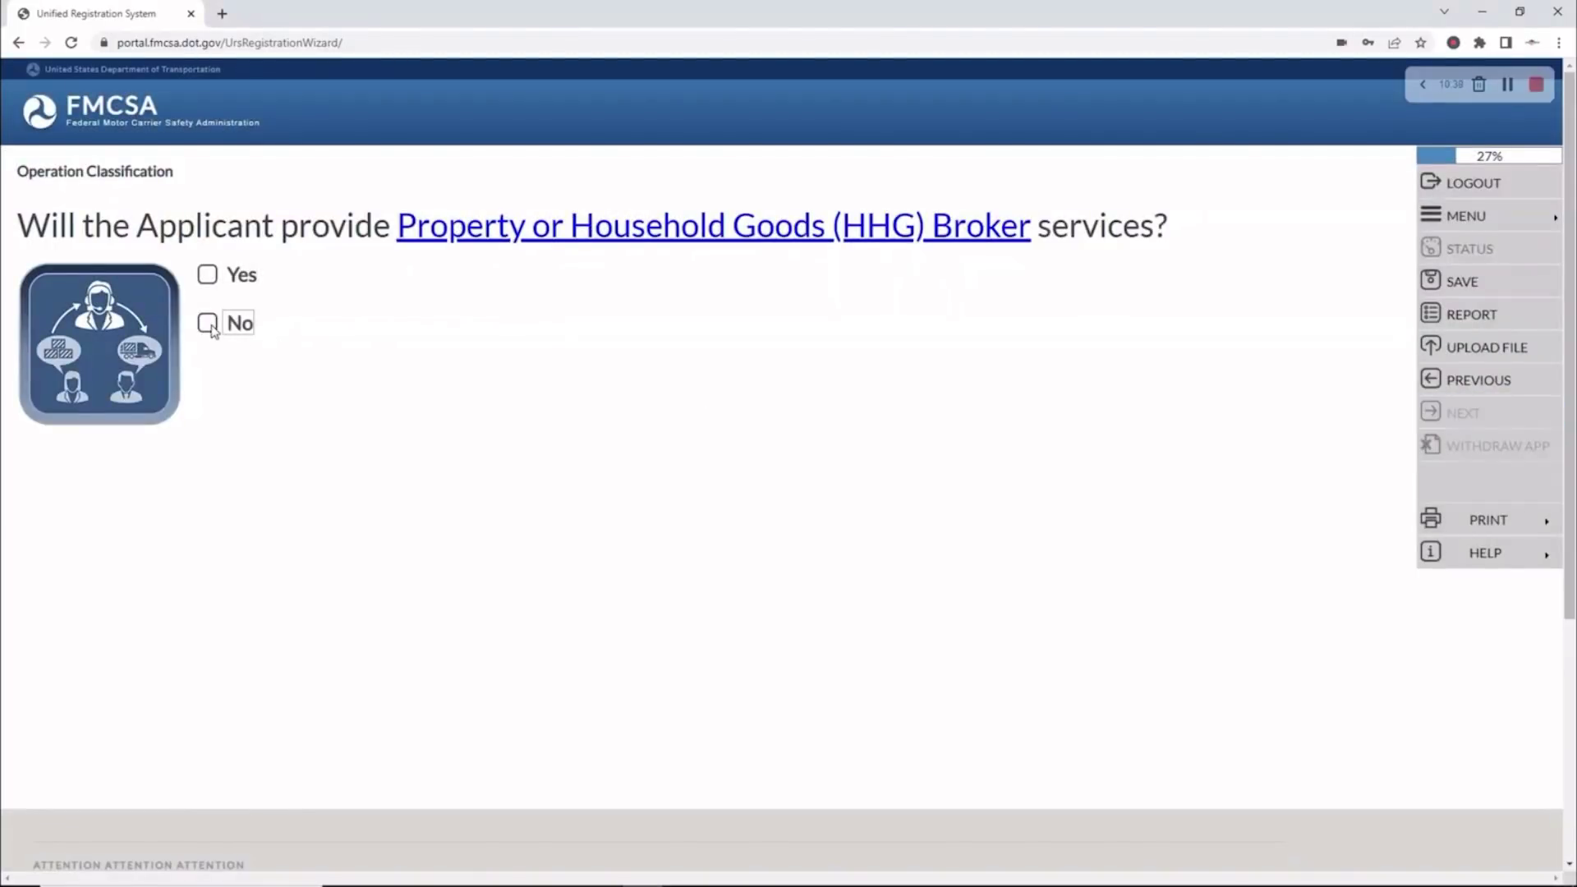
click(209, 323)
click(1455, 418)
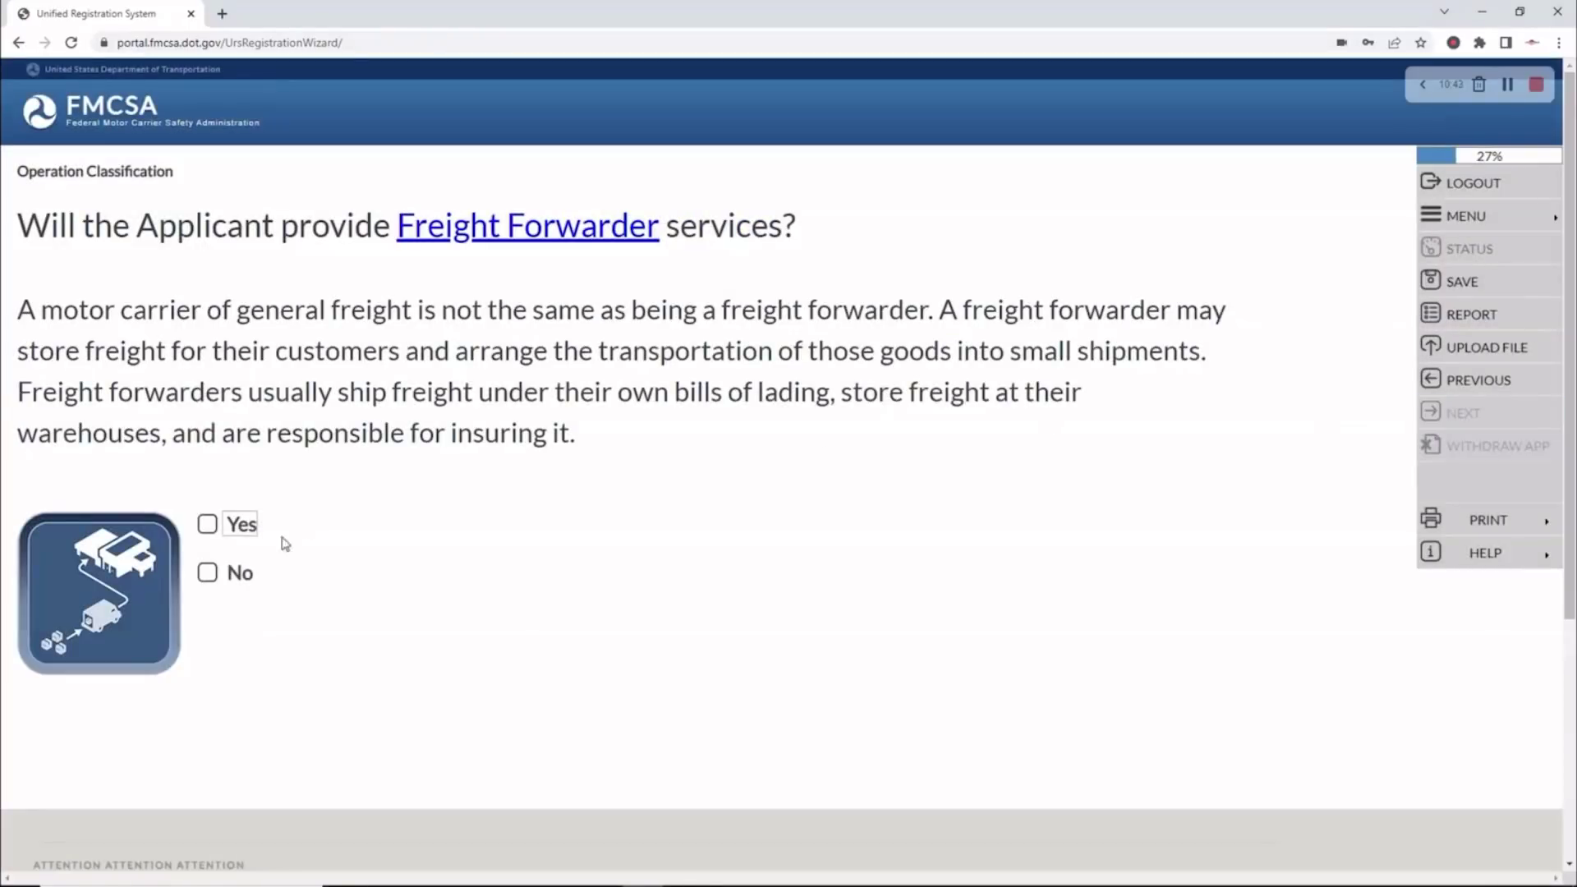
click(208, 572)
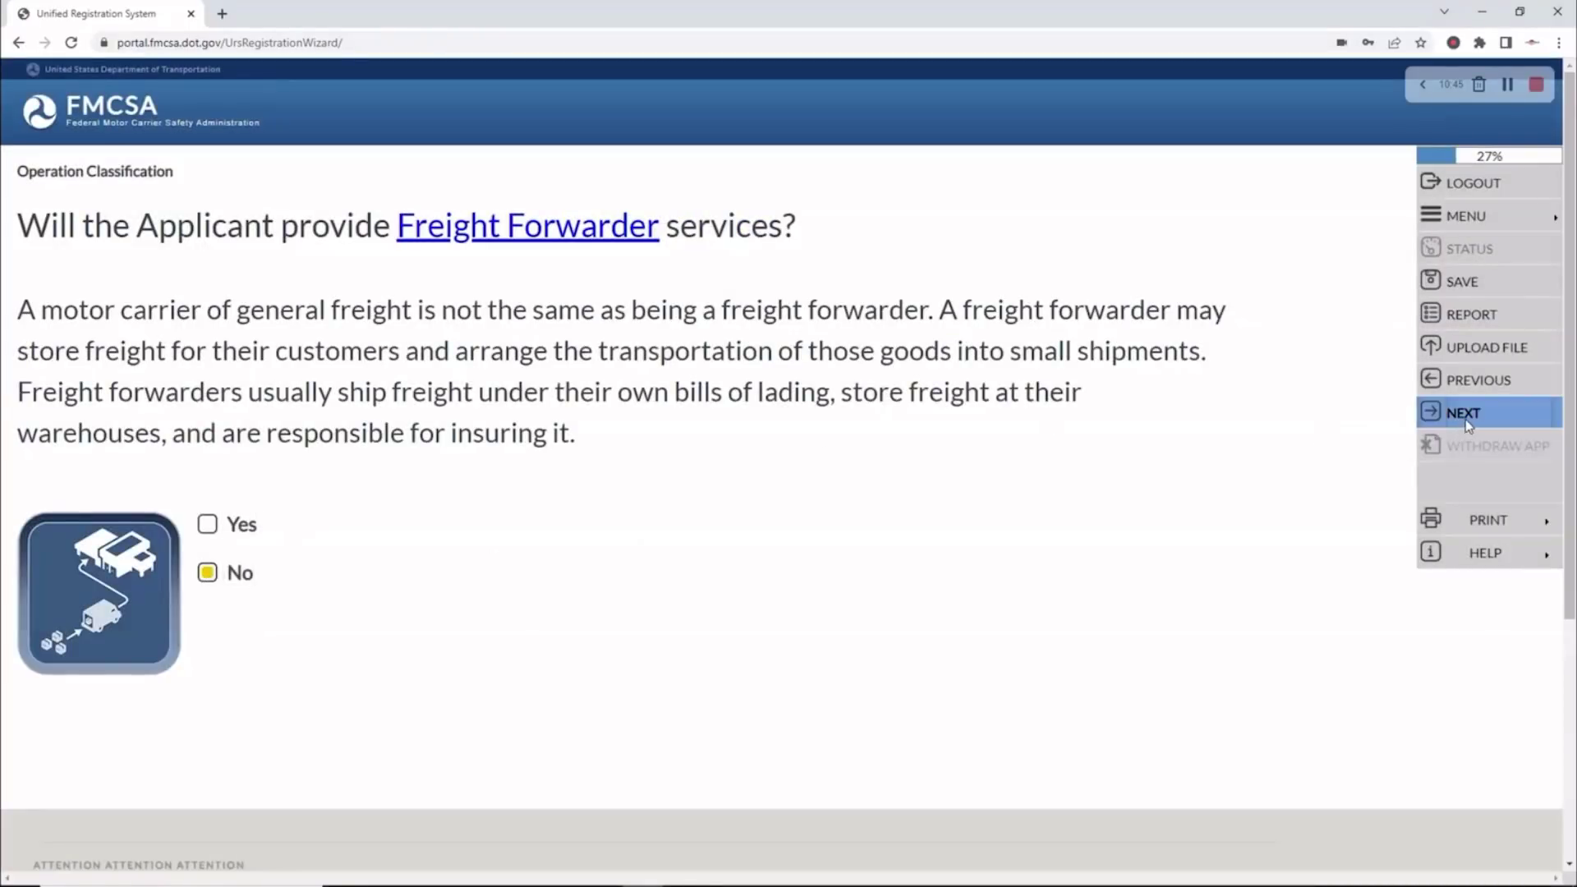
click(1467, 417)
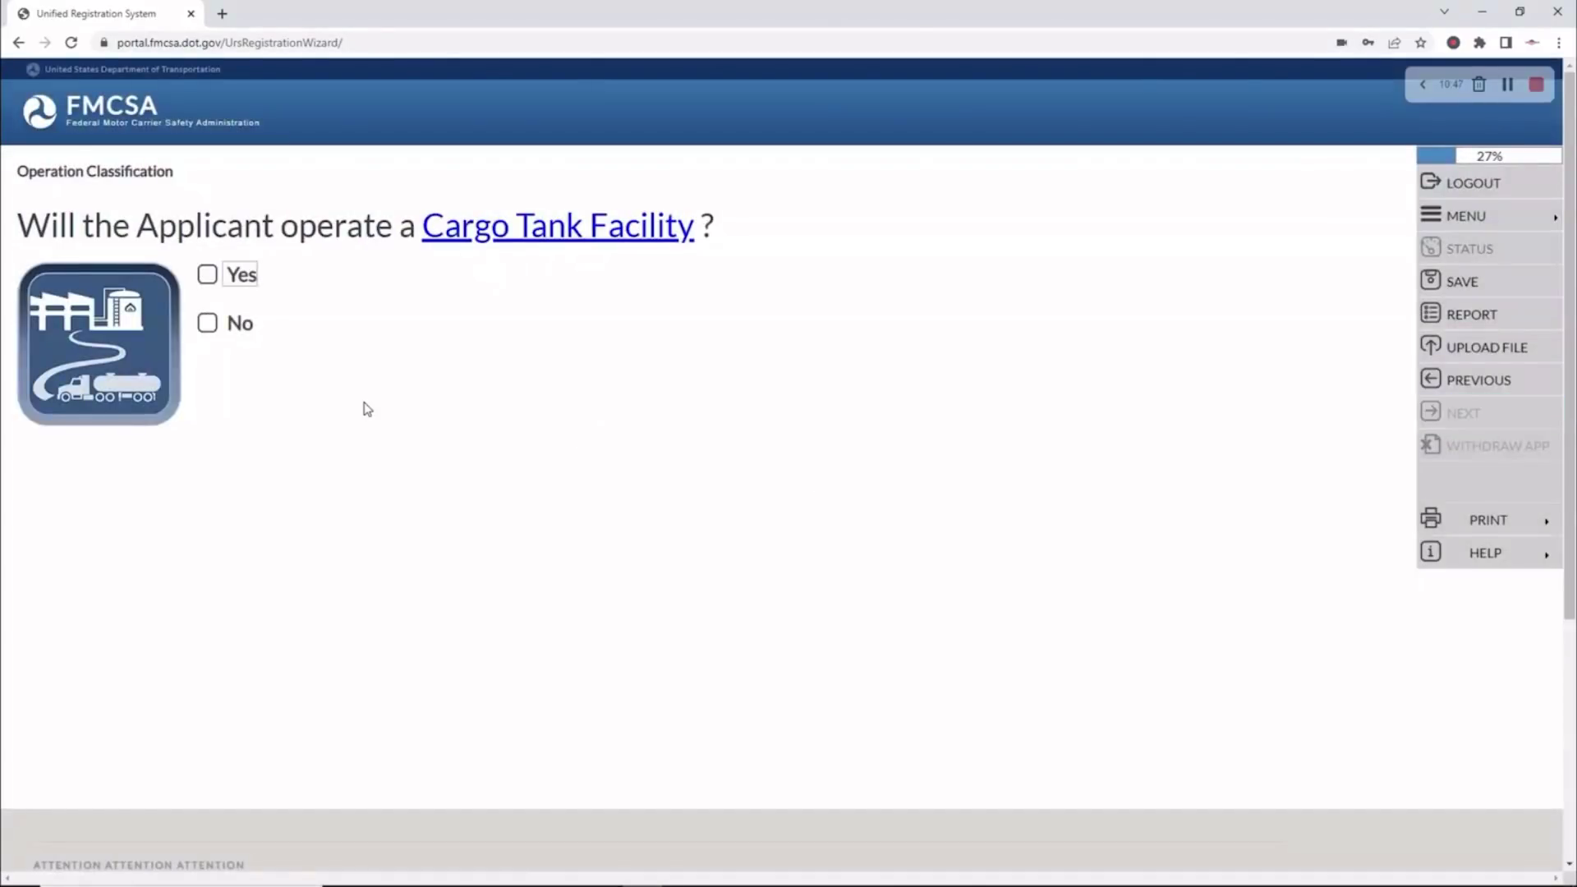
Answer No to operating a Cargo Tank Facility, as a Driveaway, and as a Towaway
click(208, 322)
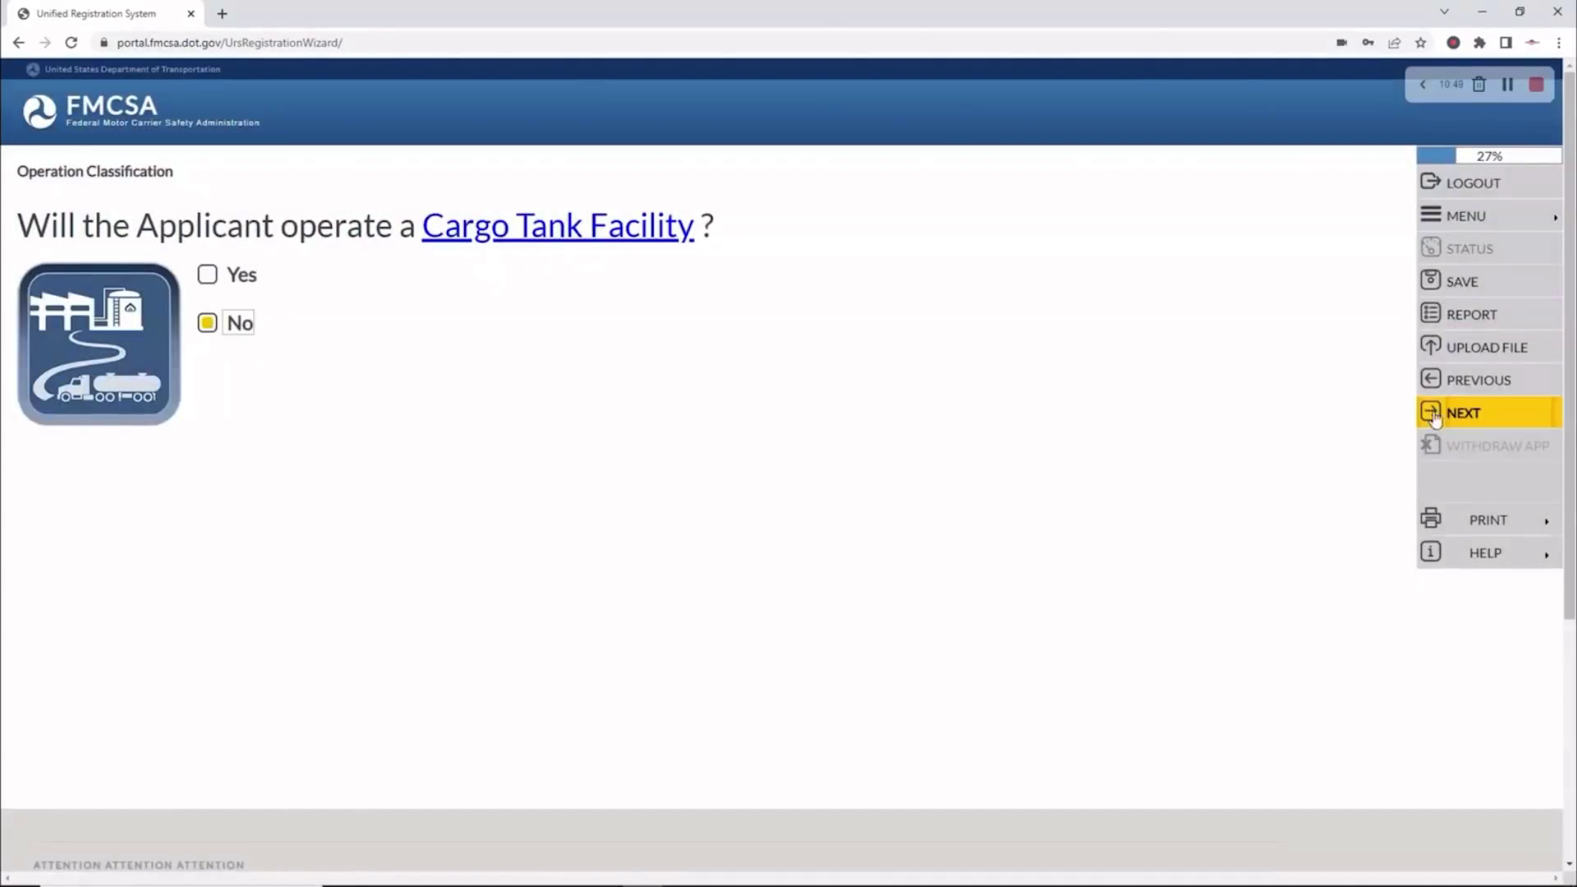
click(1436, 417)
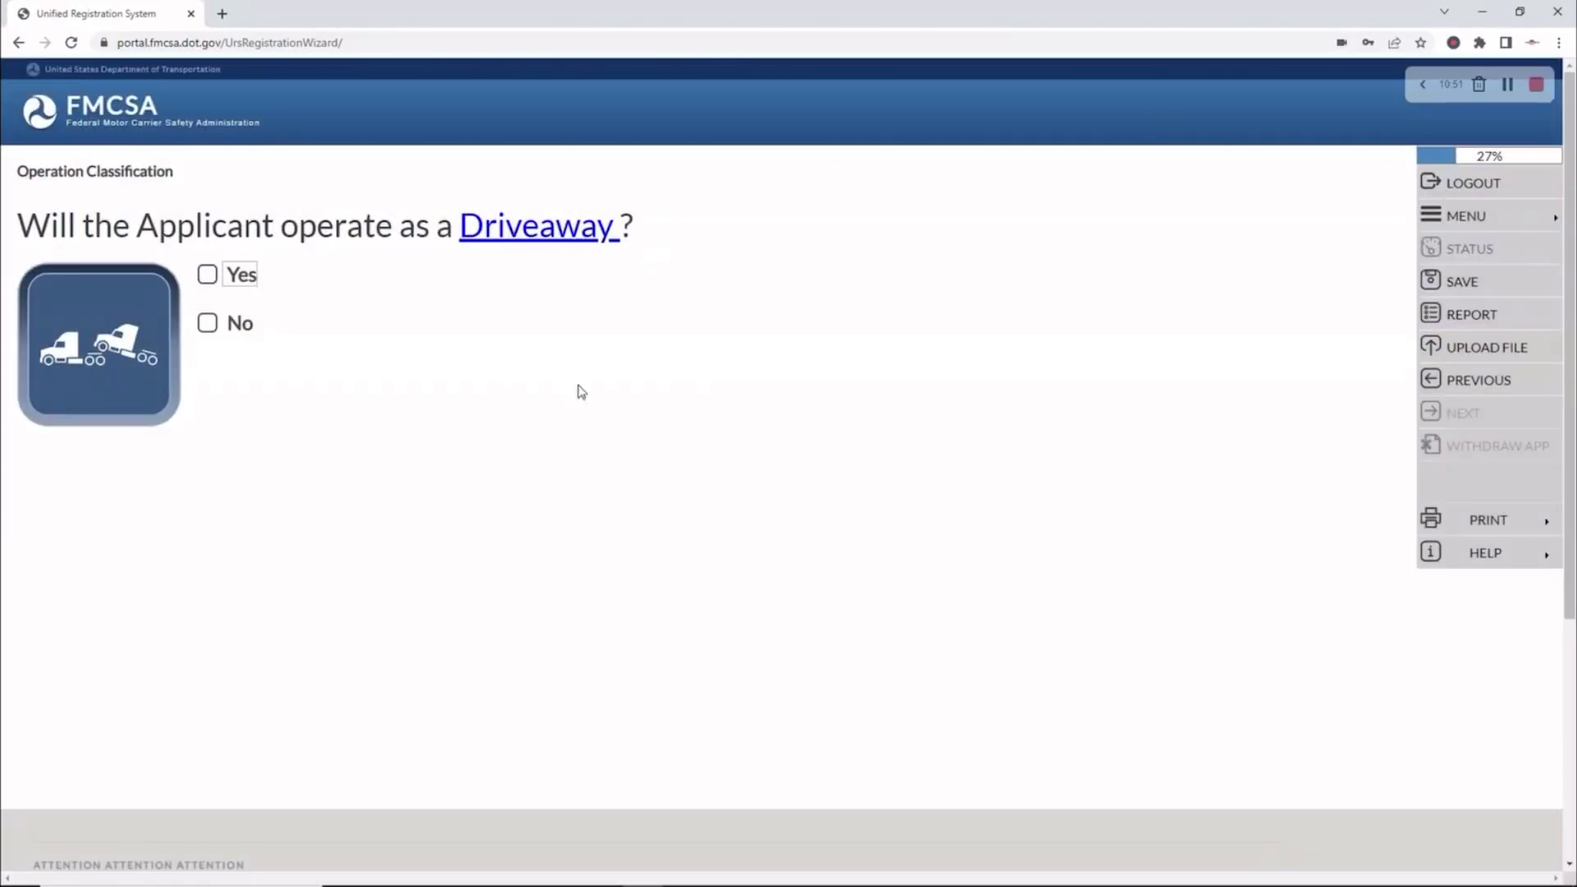
click(207, 323)
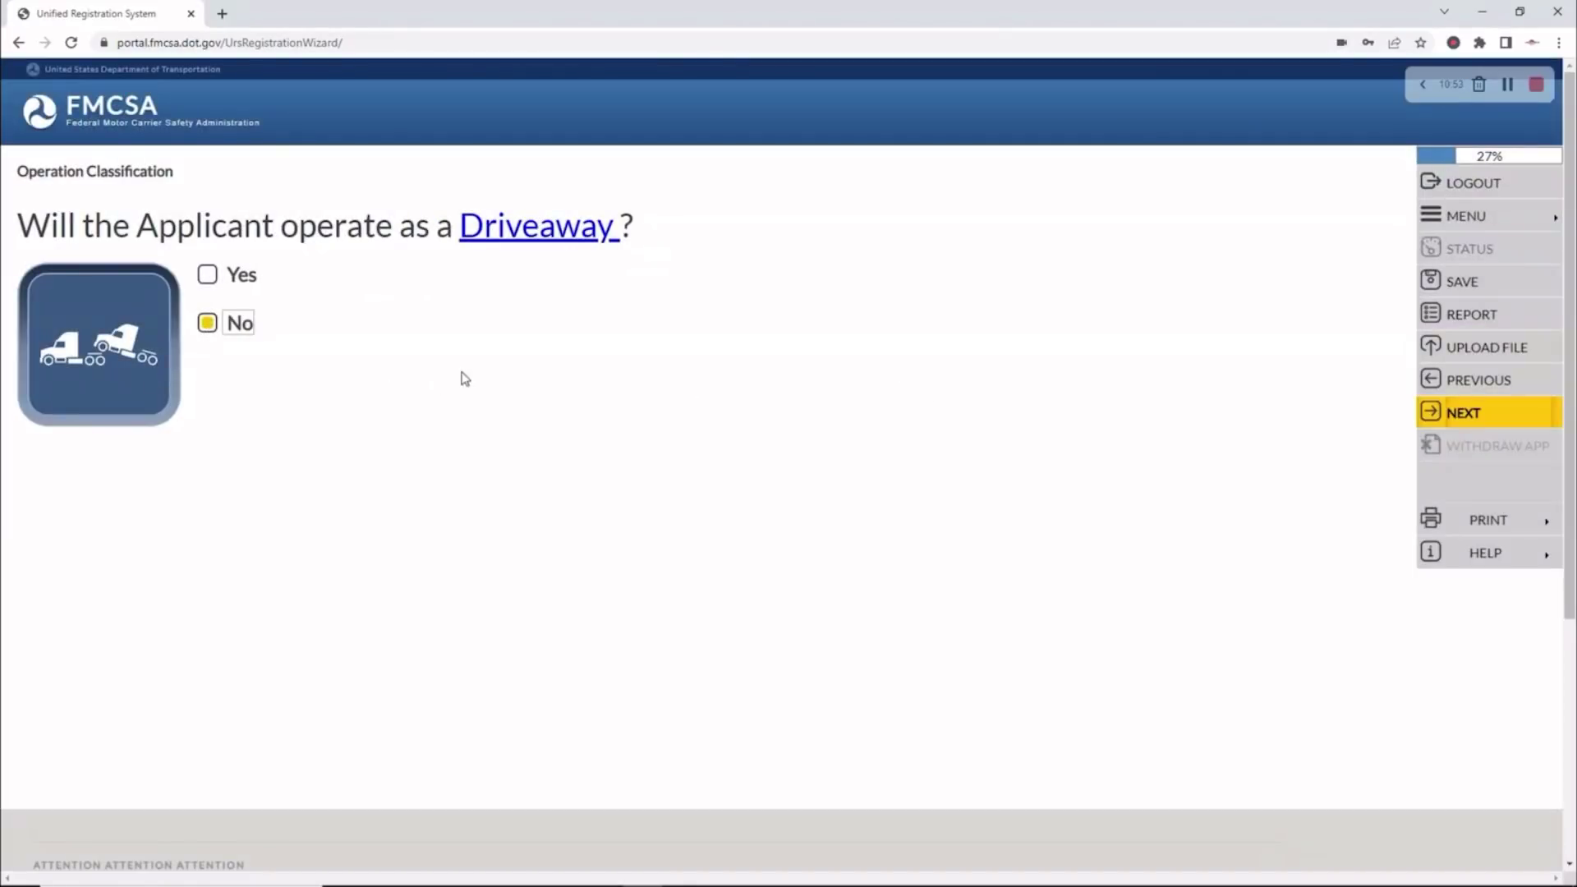
click(1510, 421)
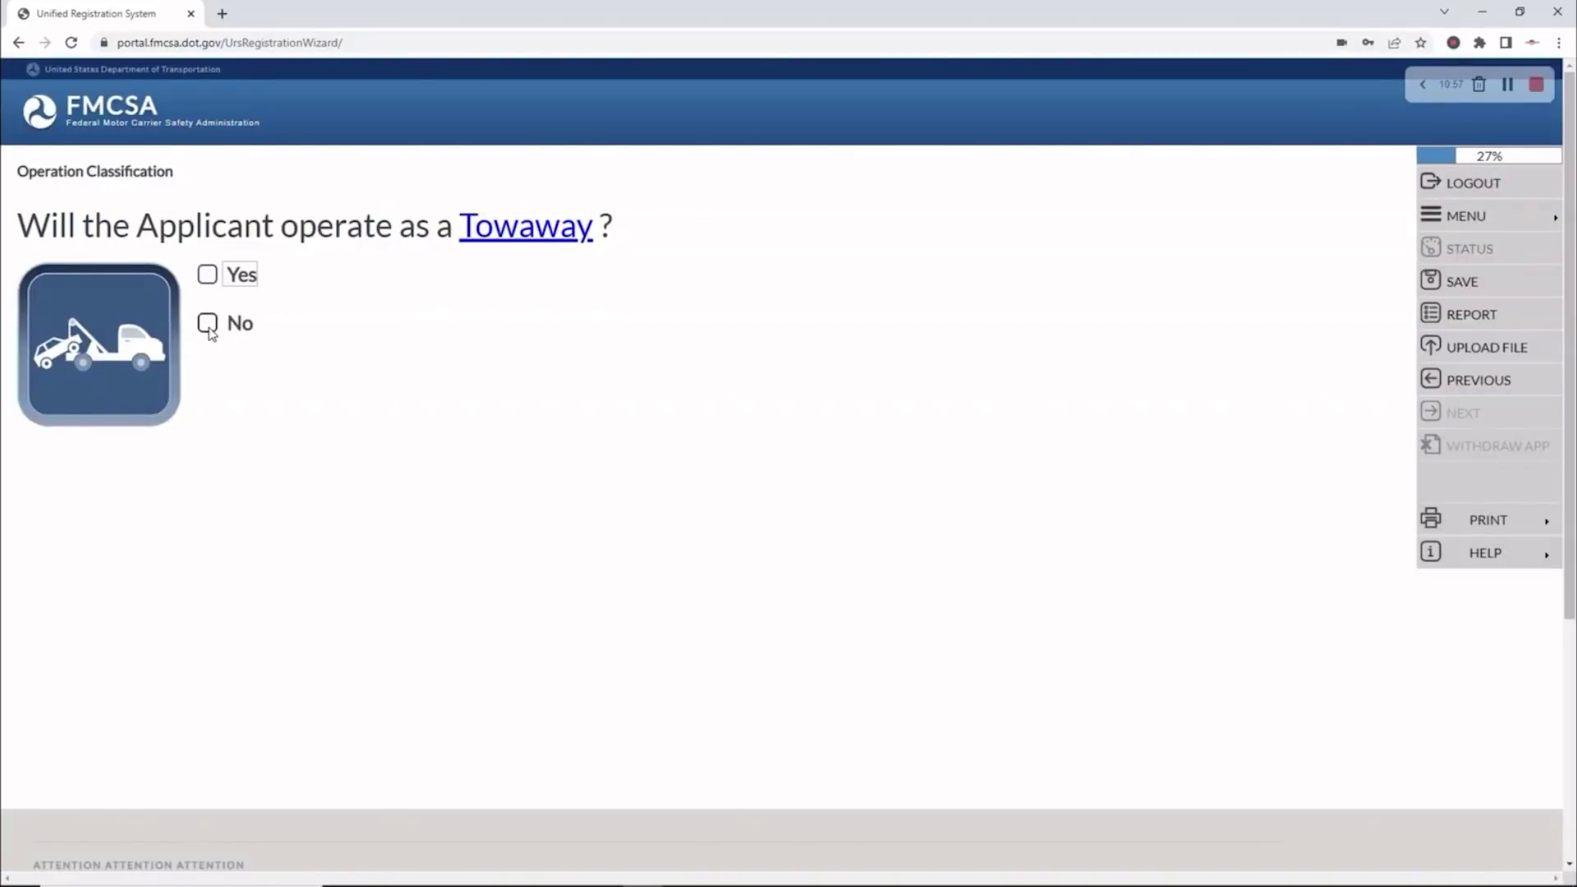
click(207, 322)
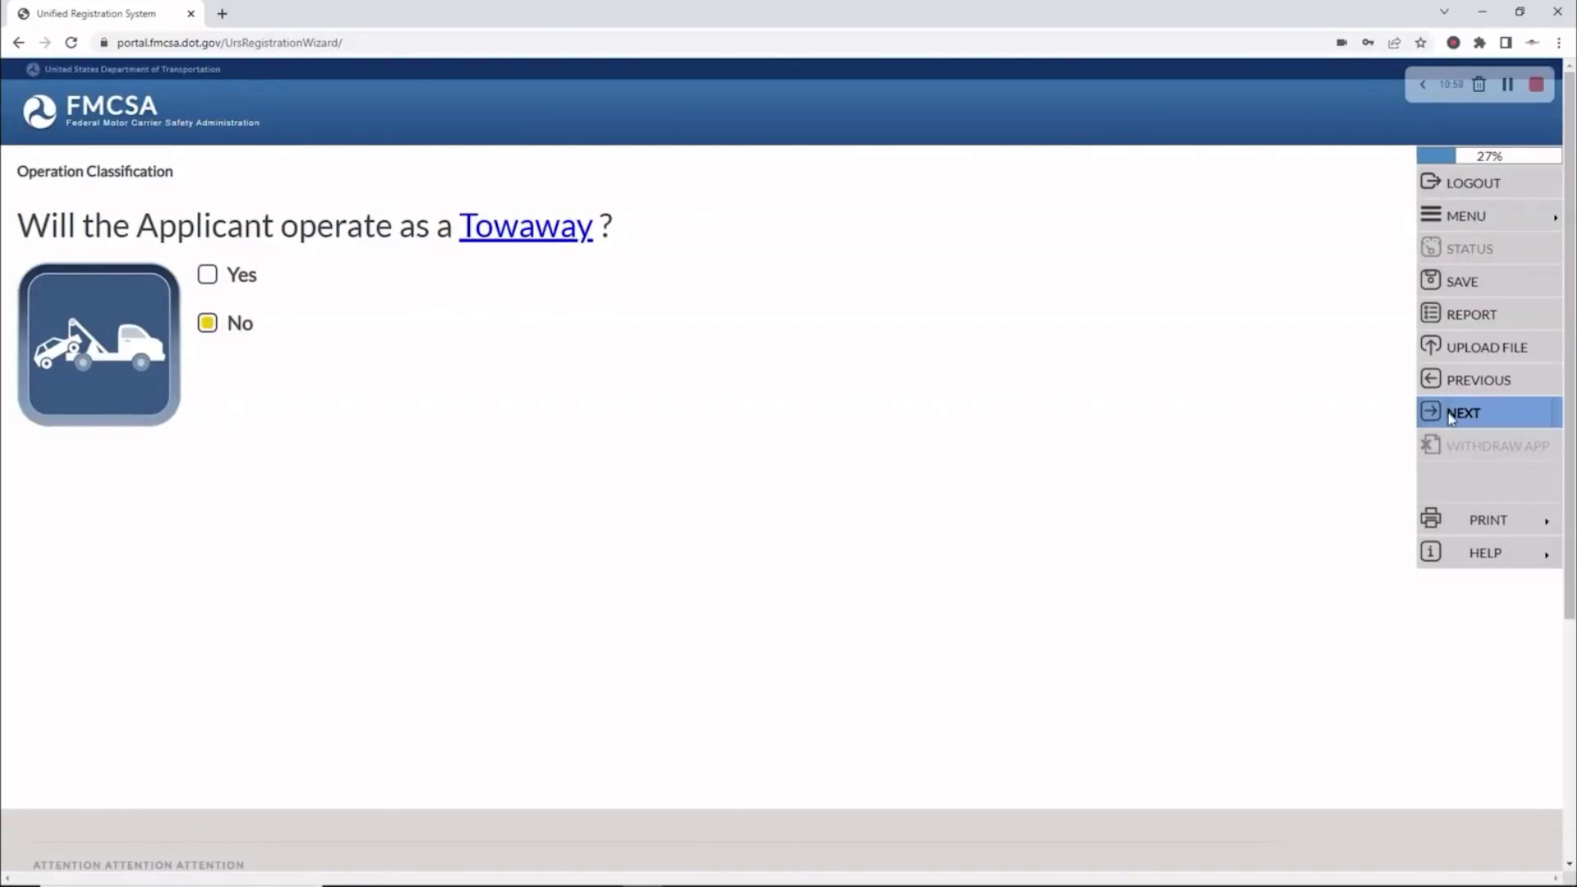
click(1451, 416)
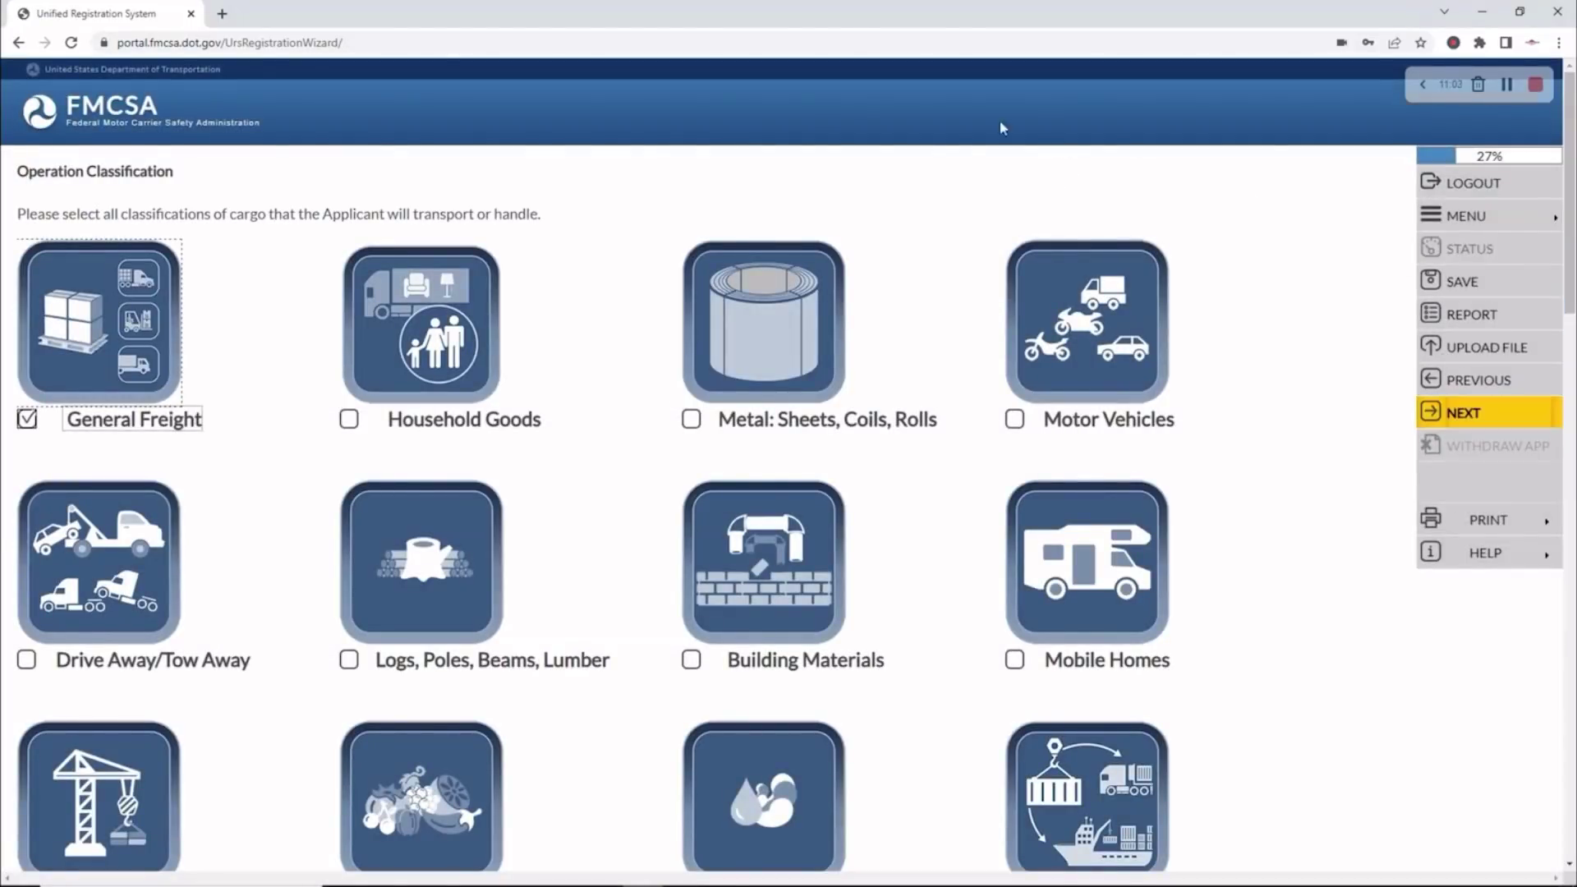
Leave General Freight as the only checked cargo class and save the classification
scroll(965, 160, down, 10)
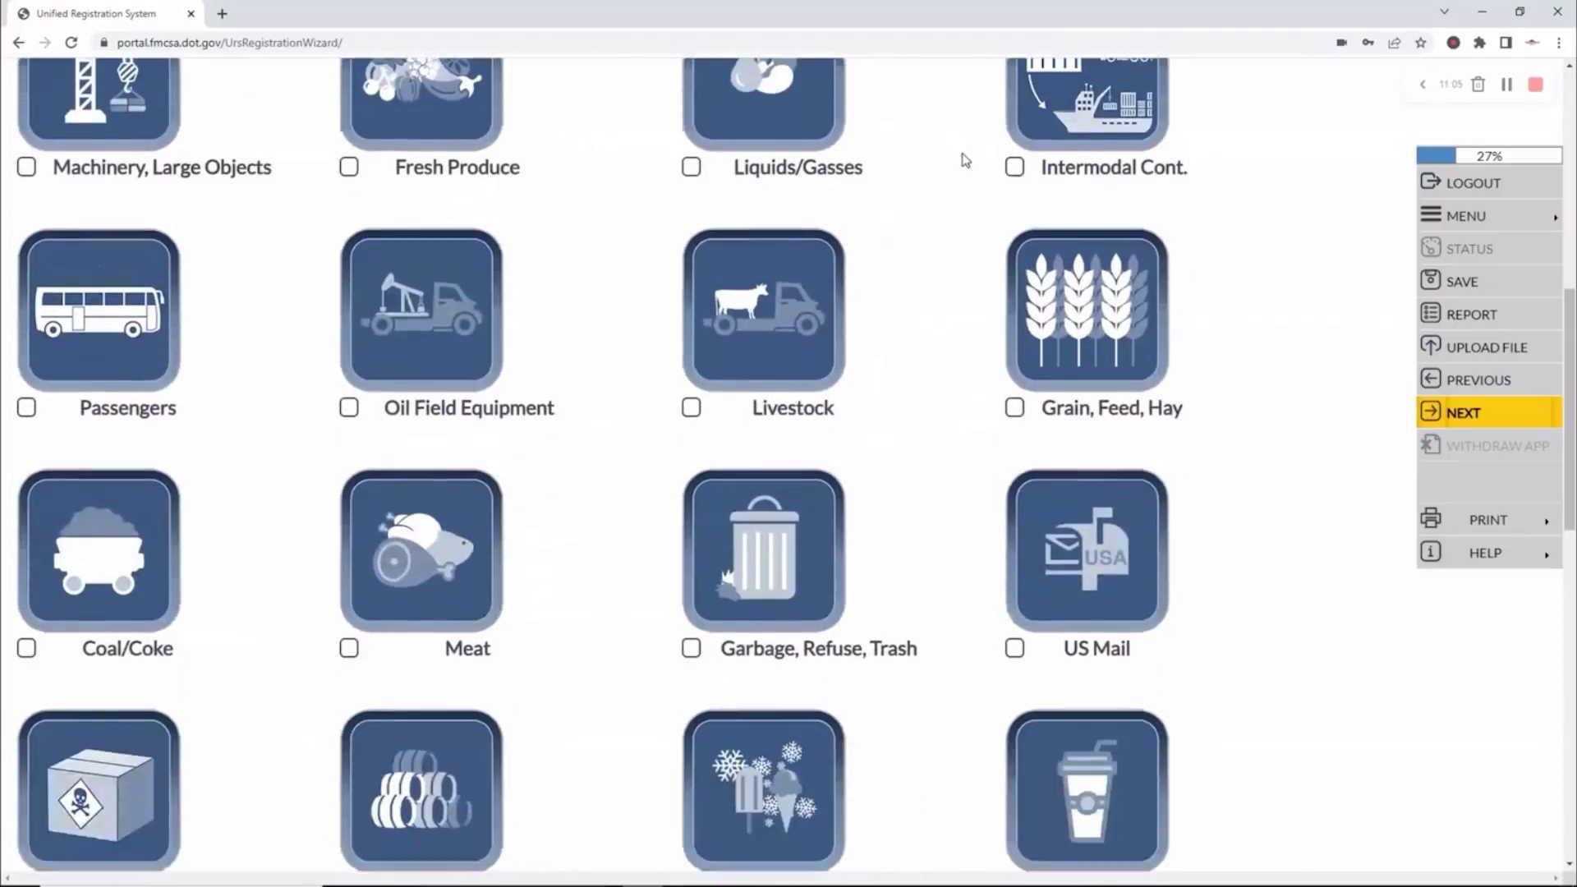
scroll(966, 160, down, 5)
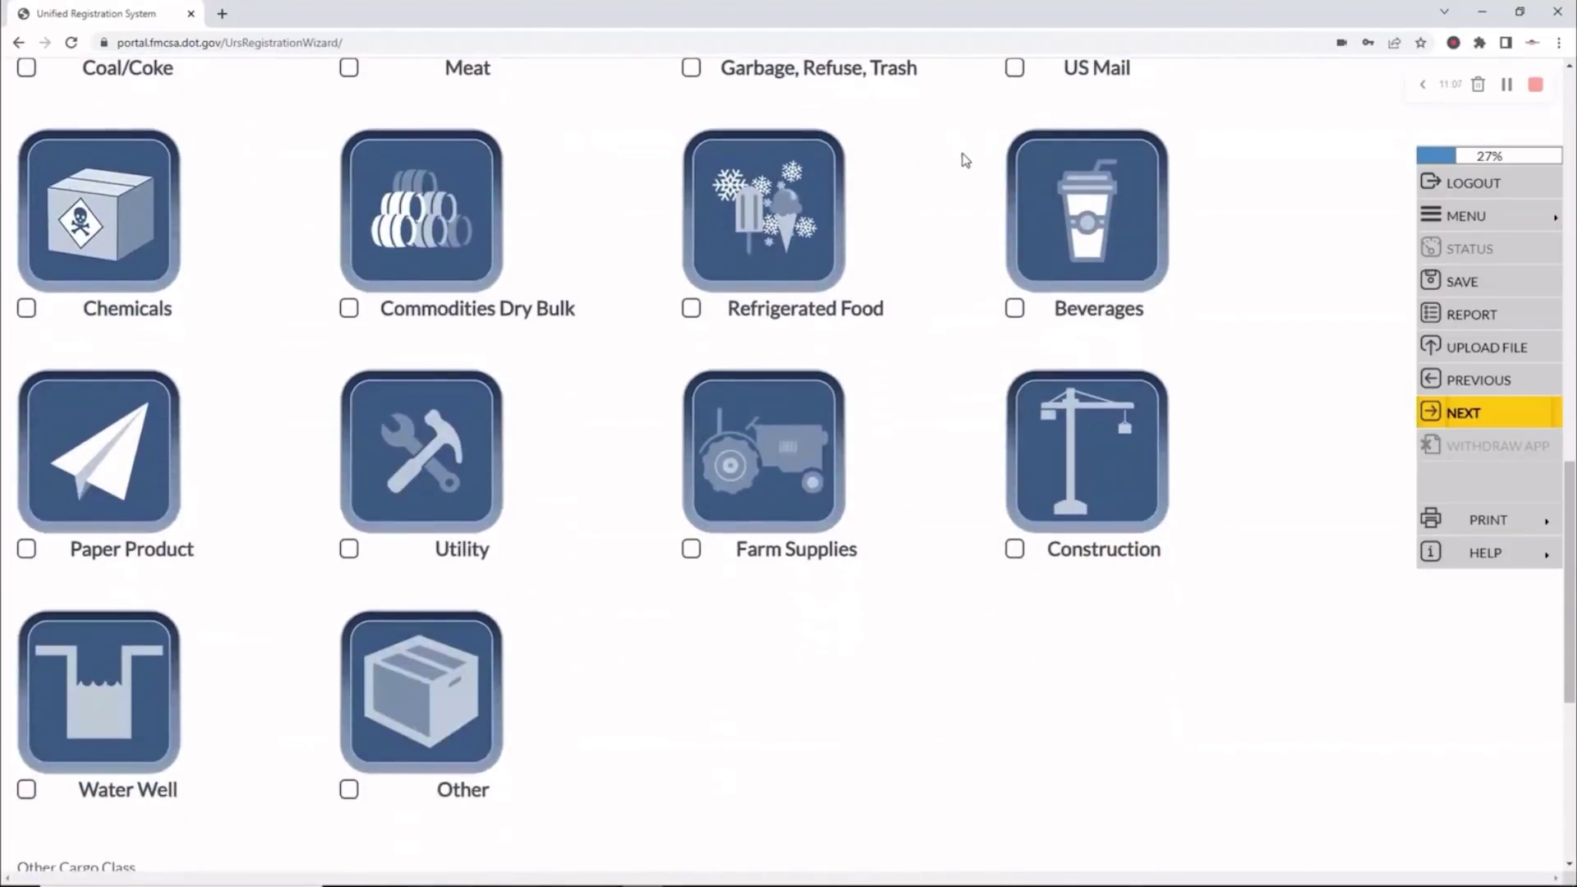
scroll(966, 160, up, 3)
scroll(965, 161, up, 12)
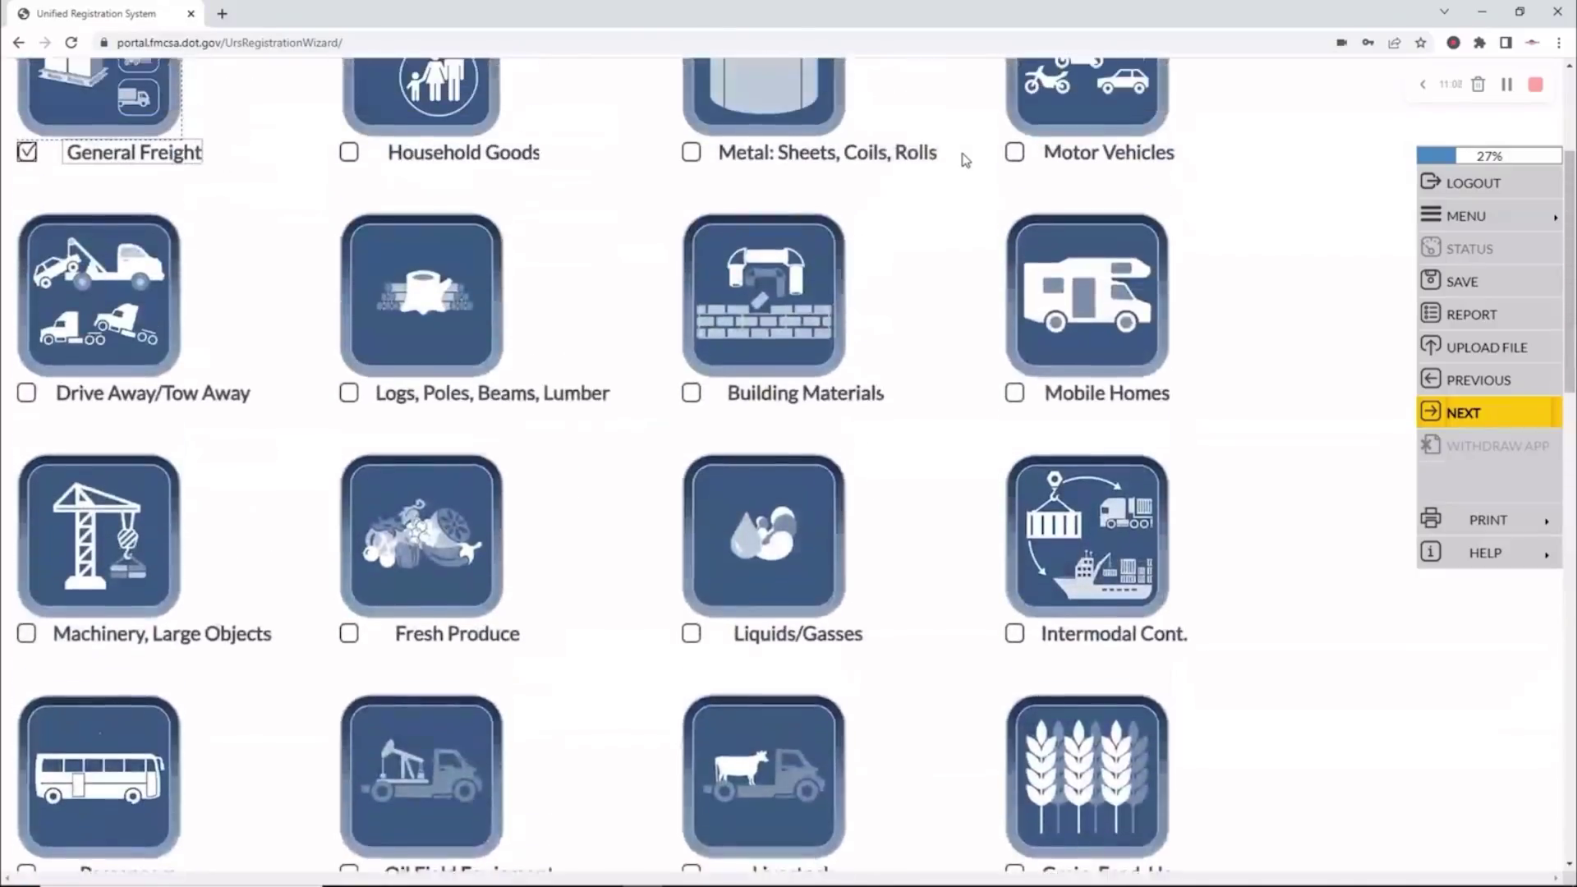
scroll(965, 160, down, 18)
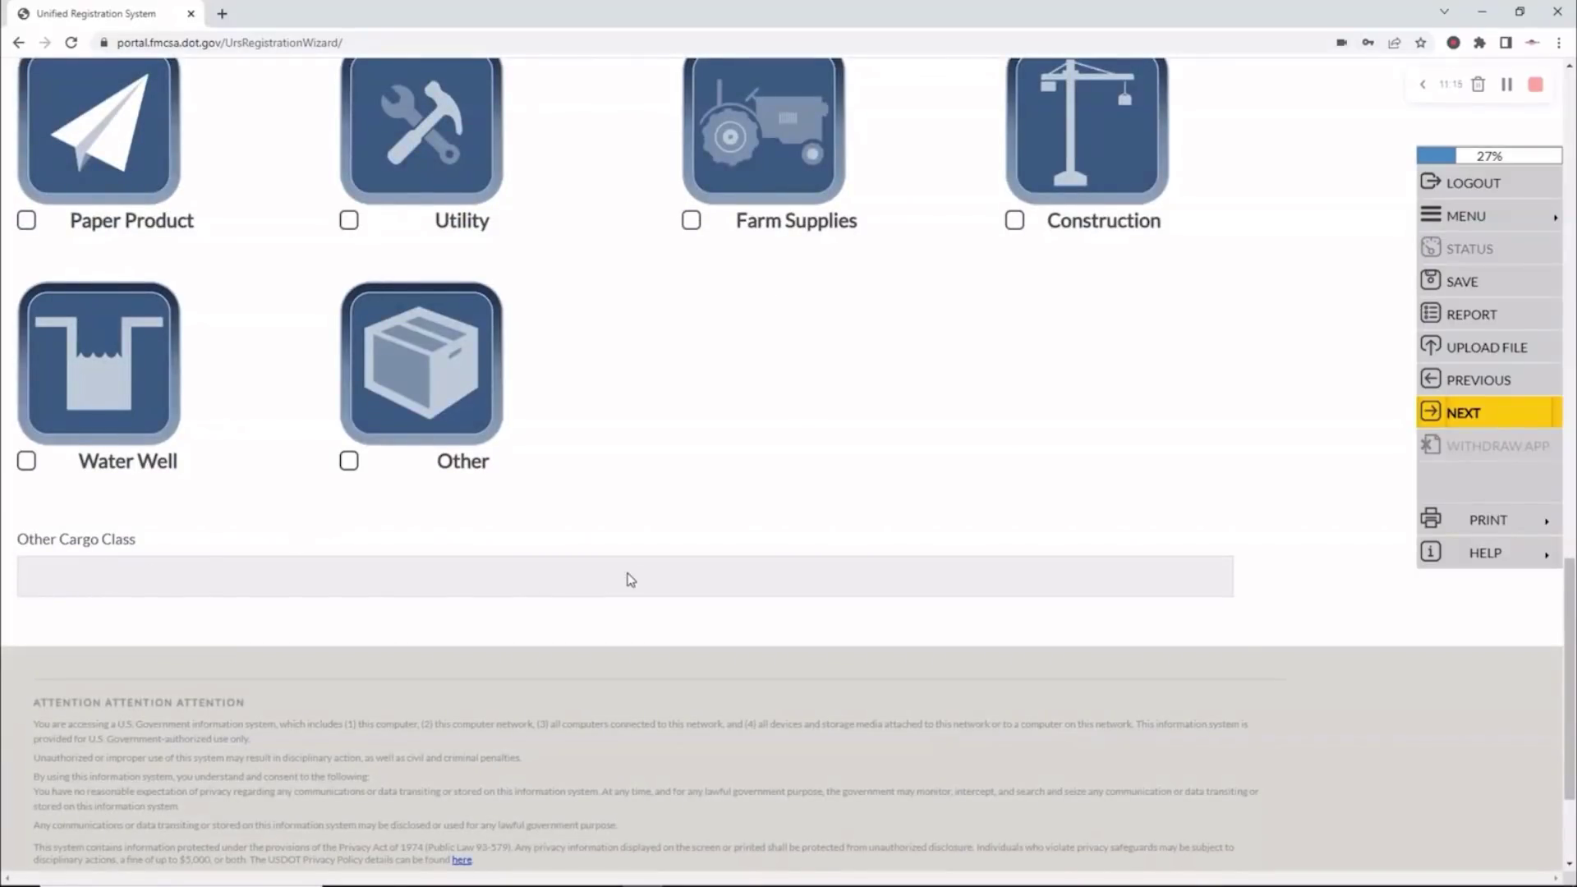
scroll(628, 575, up, 18)
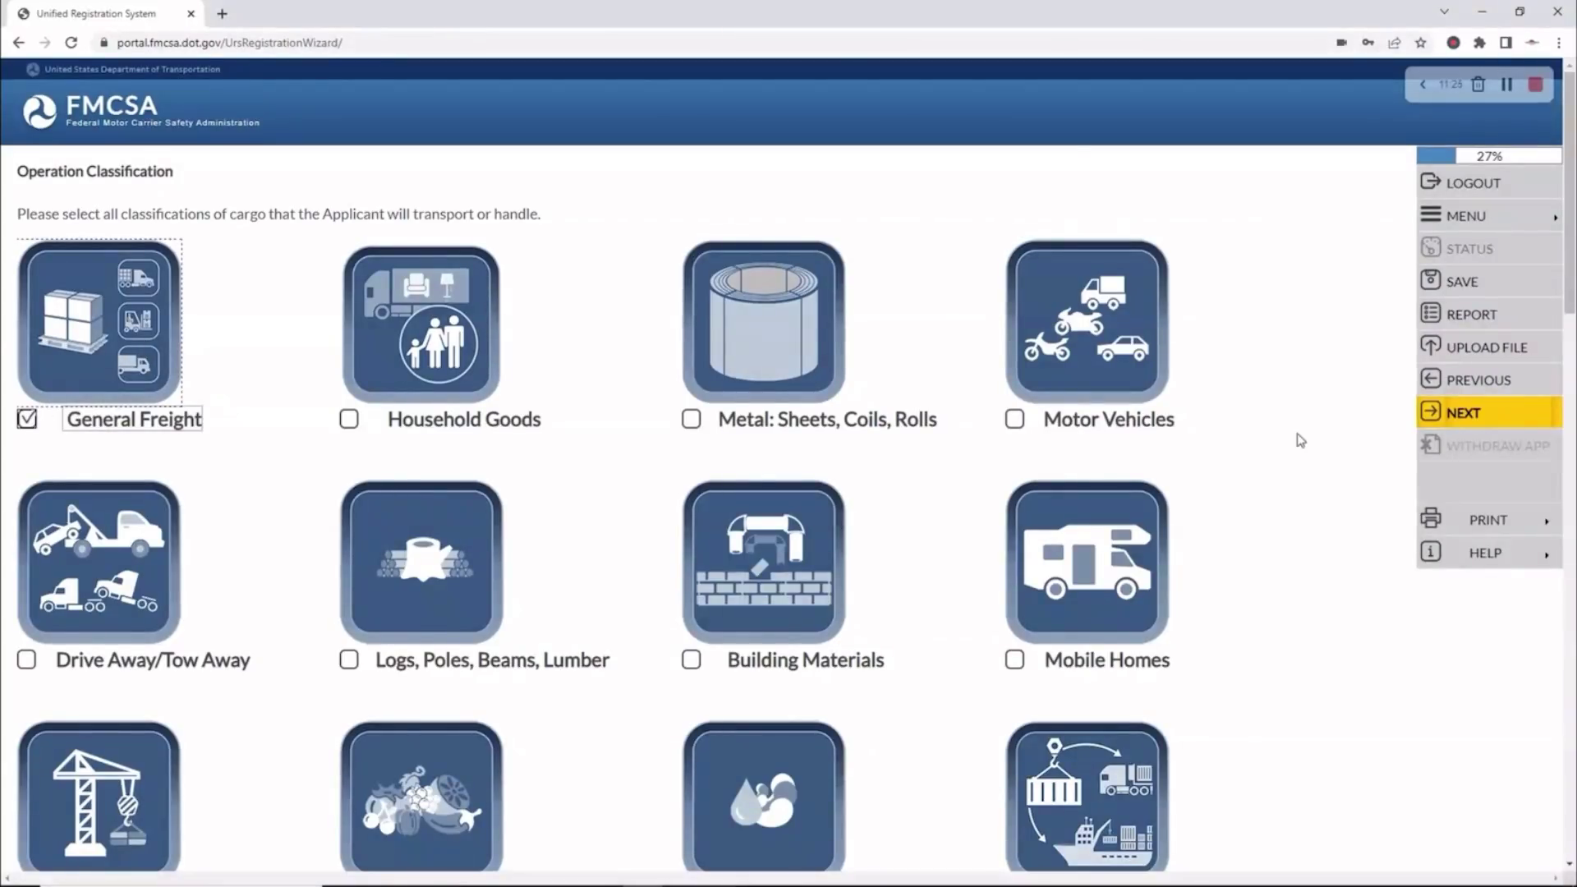
click(1492, 419)
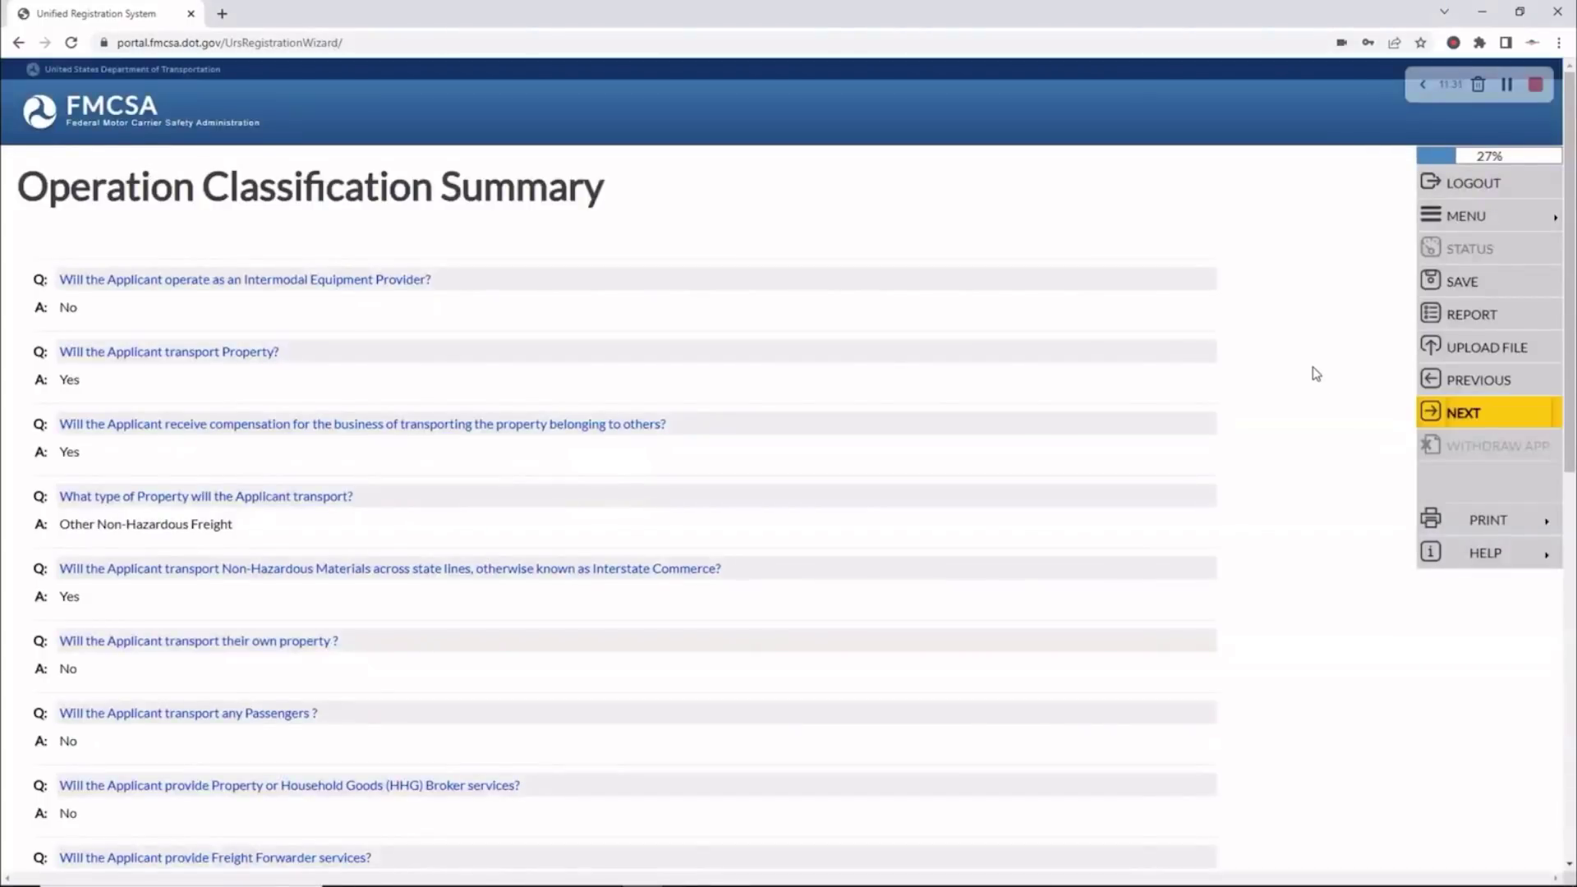
Review the Operation Classification Summary and accept it
scroll(1315, 370, down, 10)
scroll(1314, 369, up, 10)
click(1485, 420)
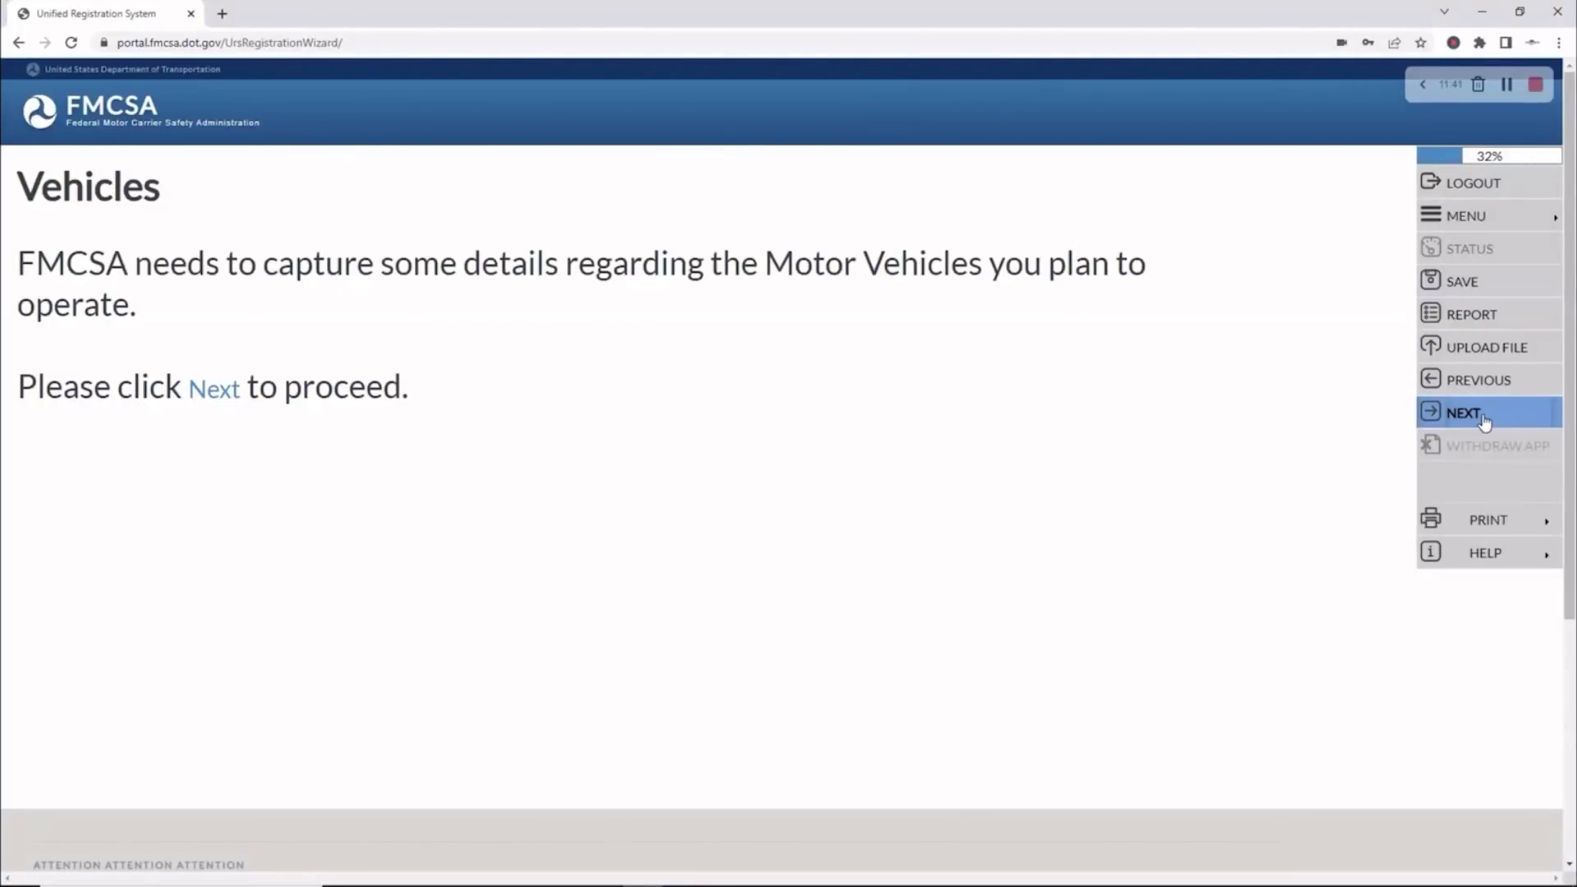
Pass the Vehicles intro and enter 0 Non-CMV Property vehicles
click(1483, 418)
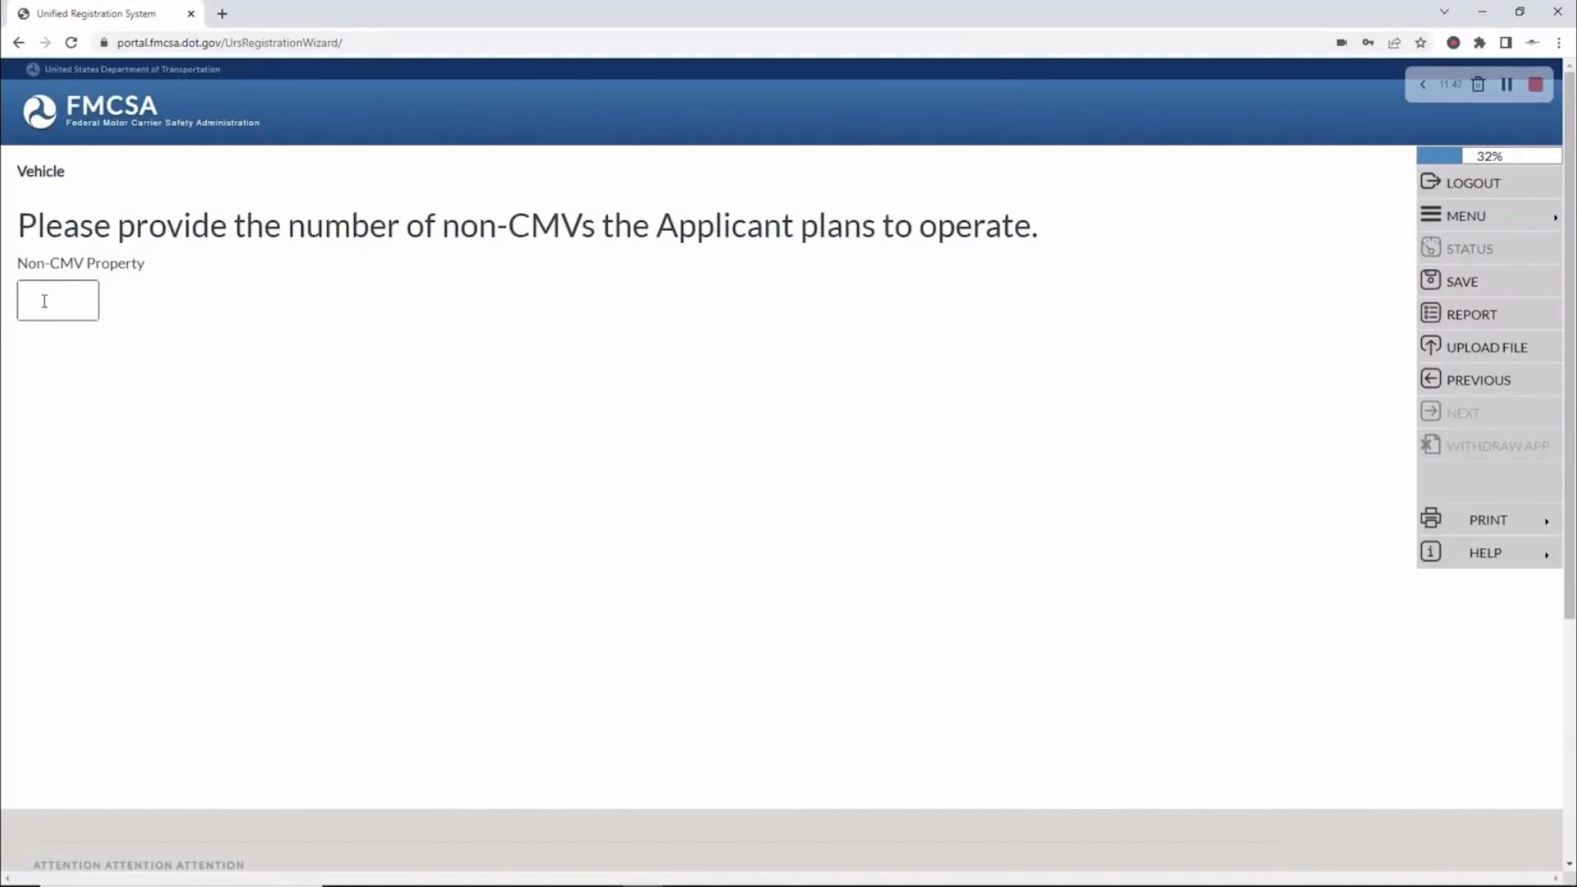
text(0)
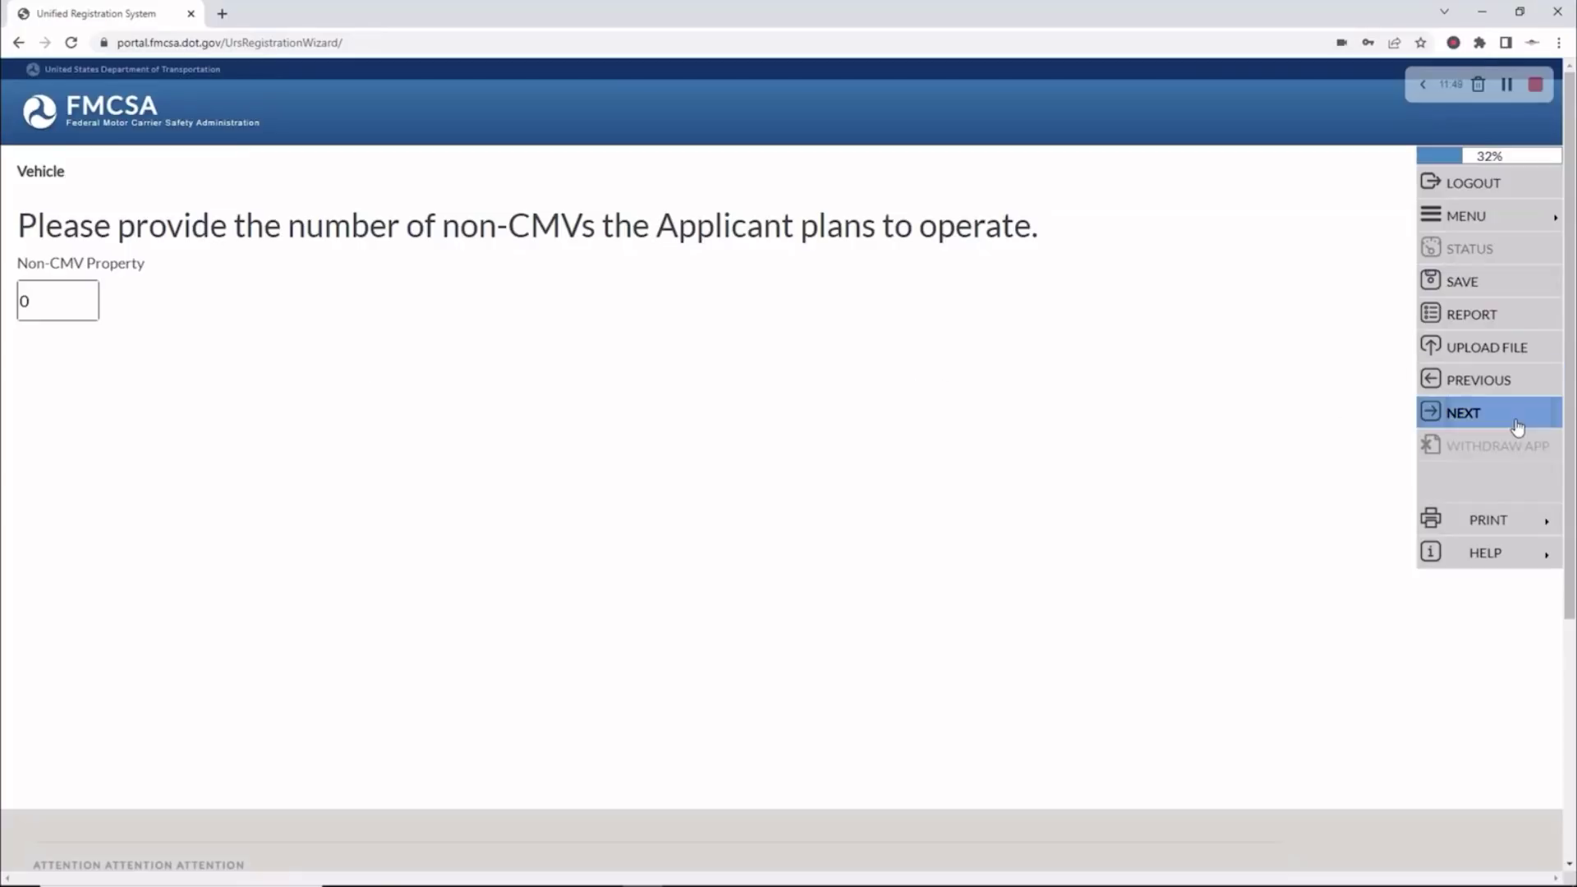
click(1517, 423)
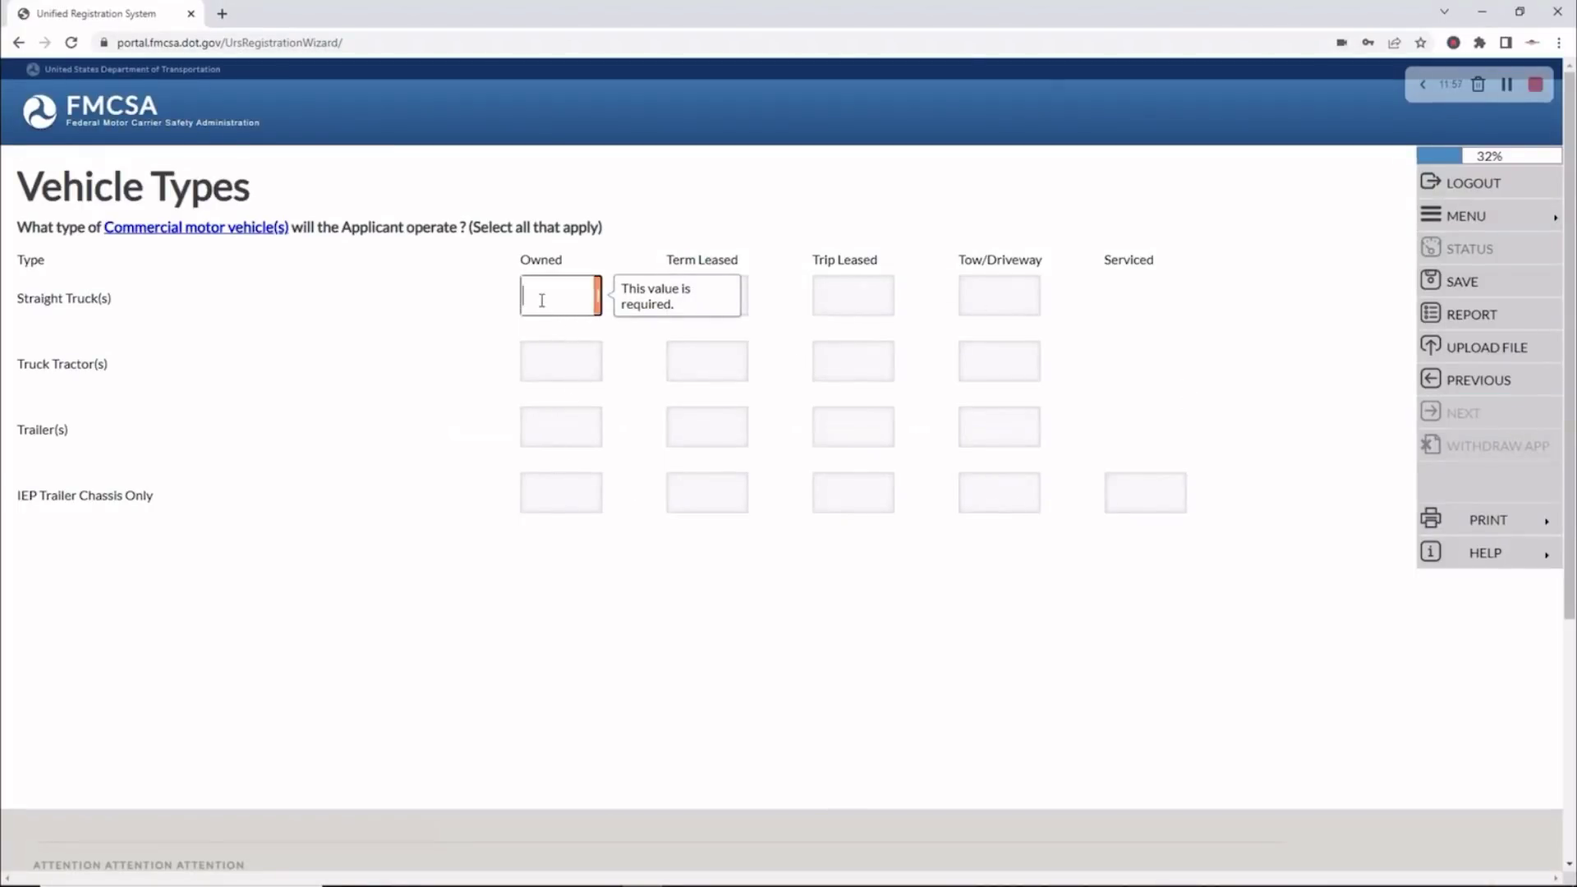
Enter 0 for all Straight Truck counts, 1 owned Truck Tractor, and 0 Truck Tractor Tow/Driveway
text(0)
key(Tab)
text(0)
key(Tab)
text(0)
key(Tab)
text(0)
key(Tab)
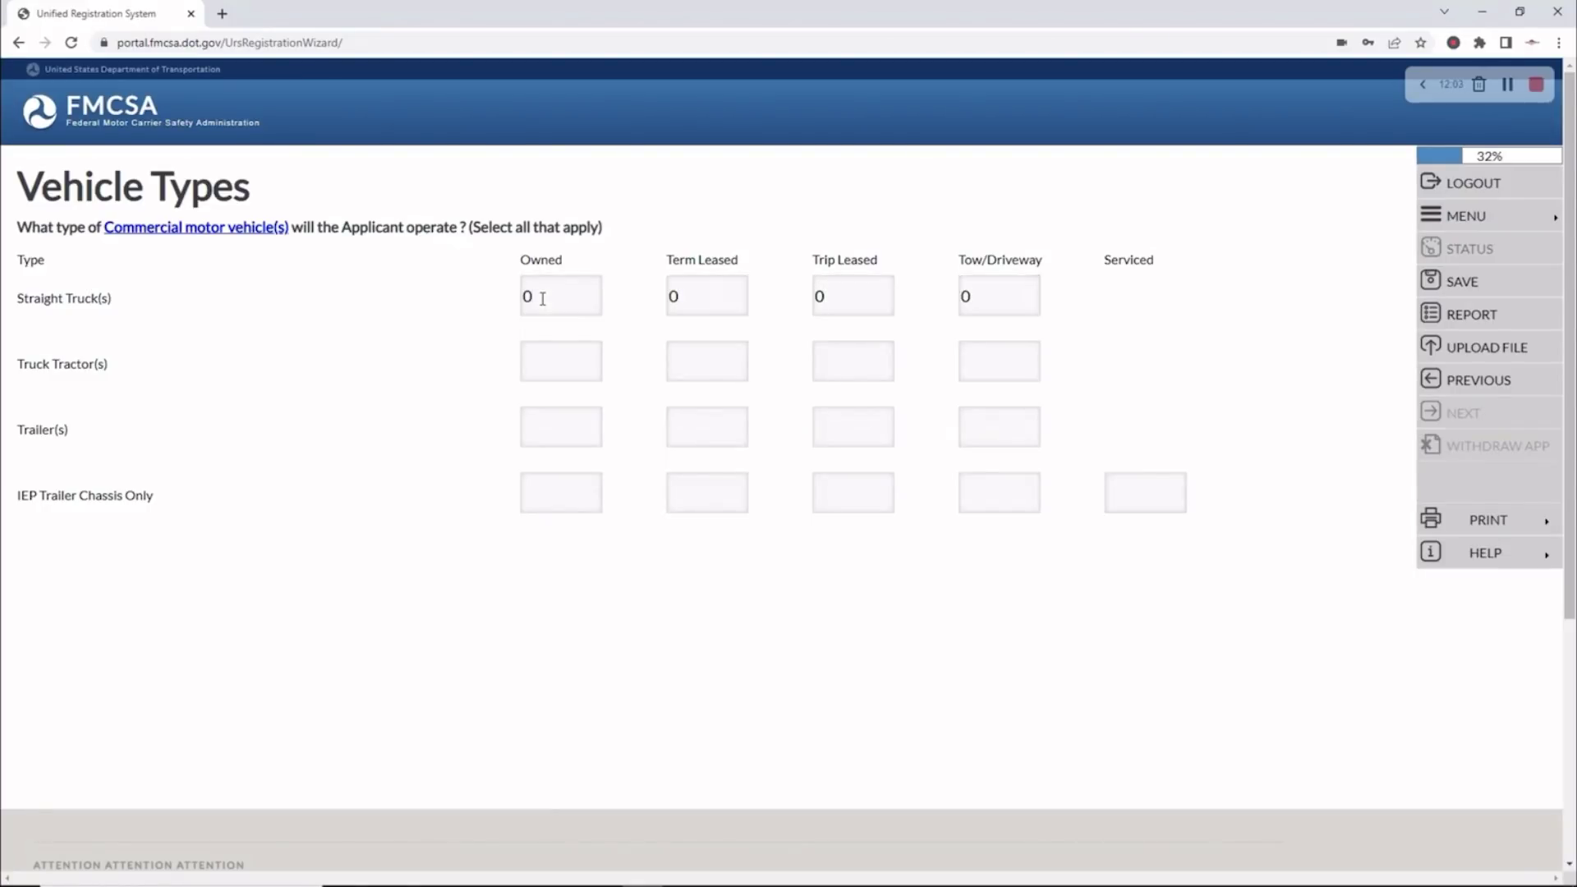
key(Tab)
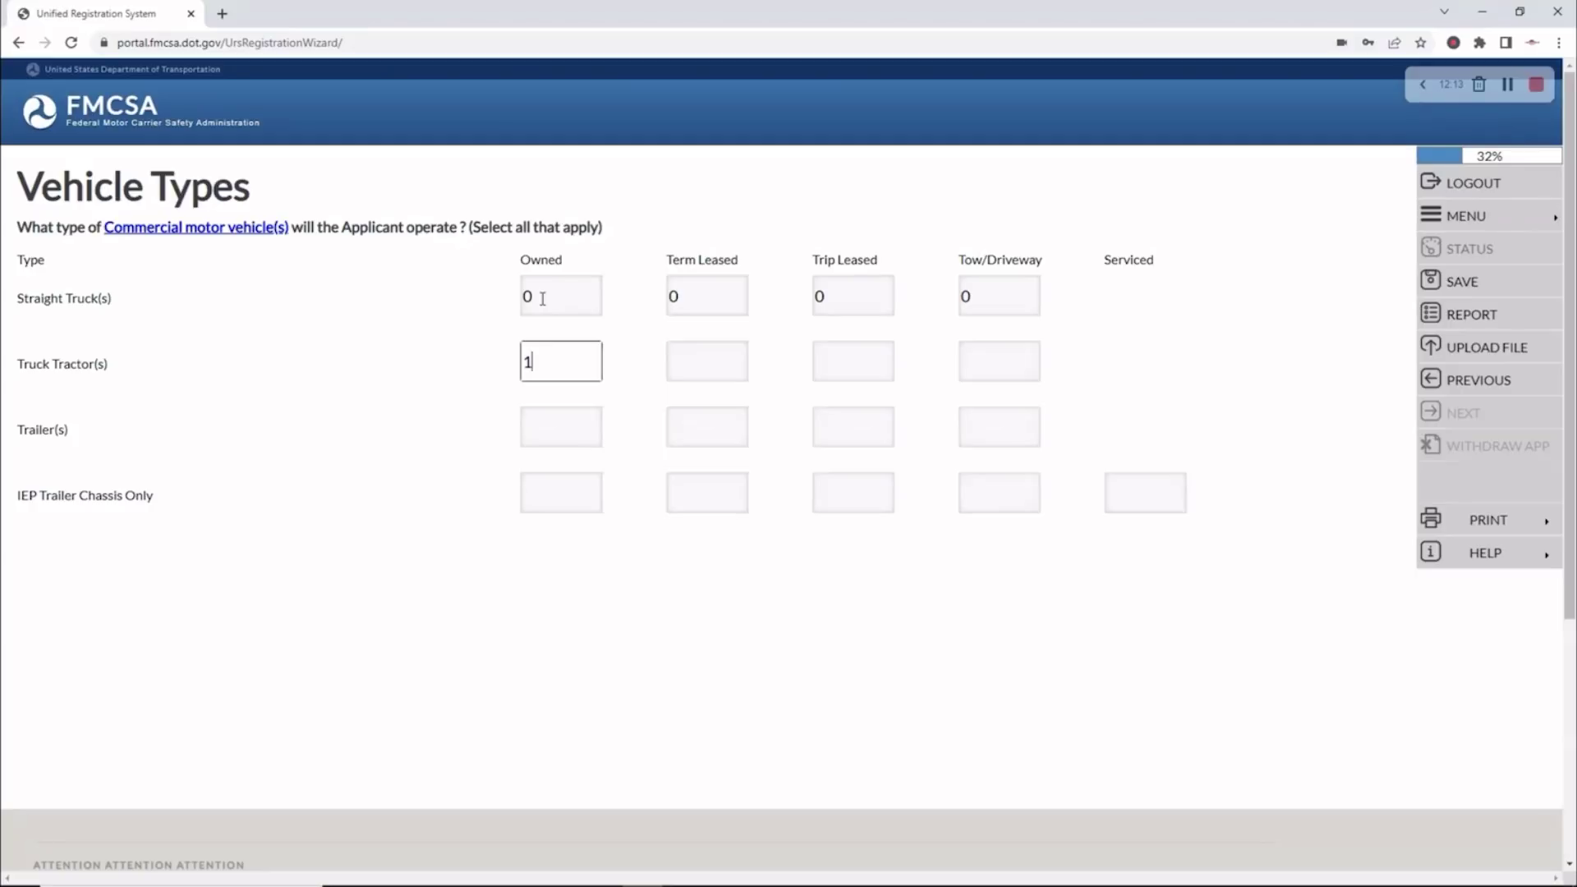
key(Tab)
click(705, 360)
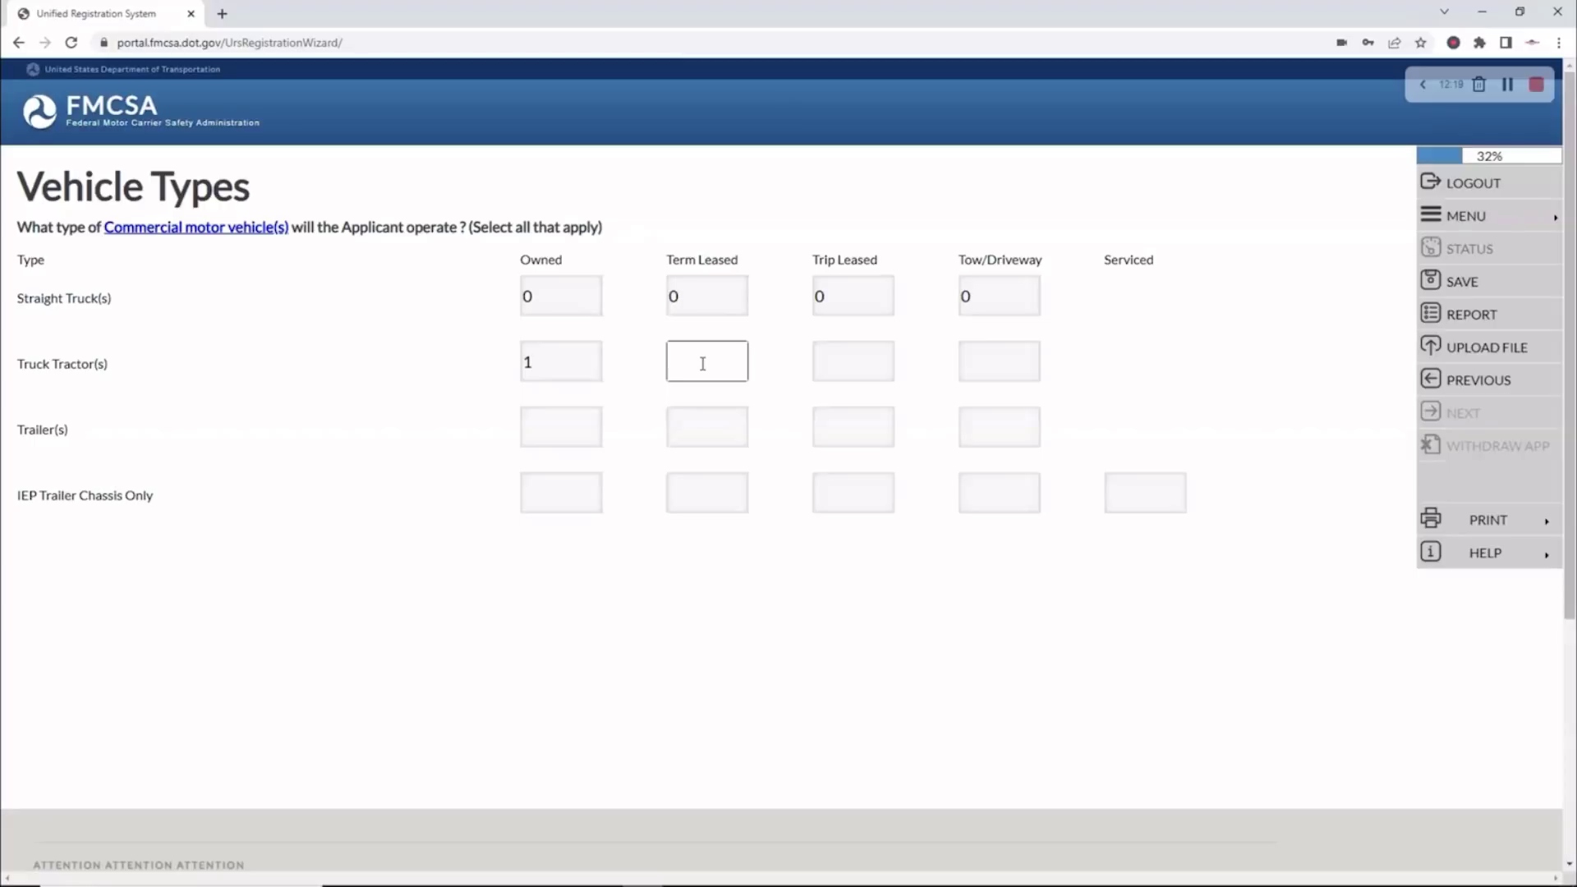
key(Tab)
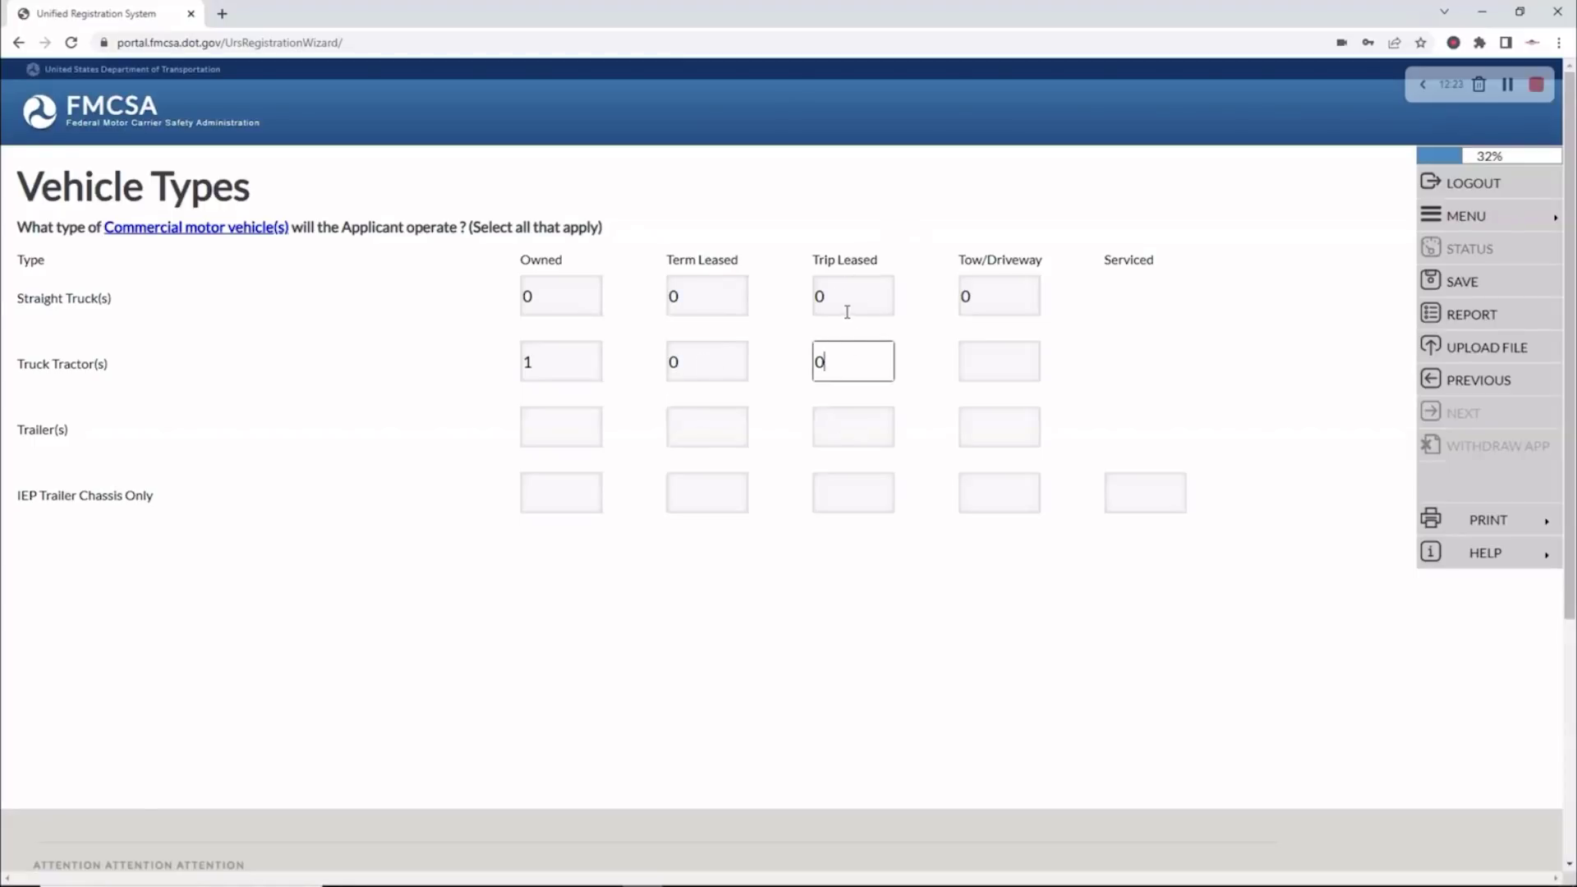
click(988, 357)
text(0)
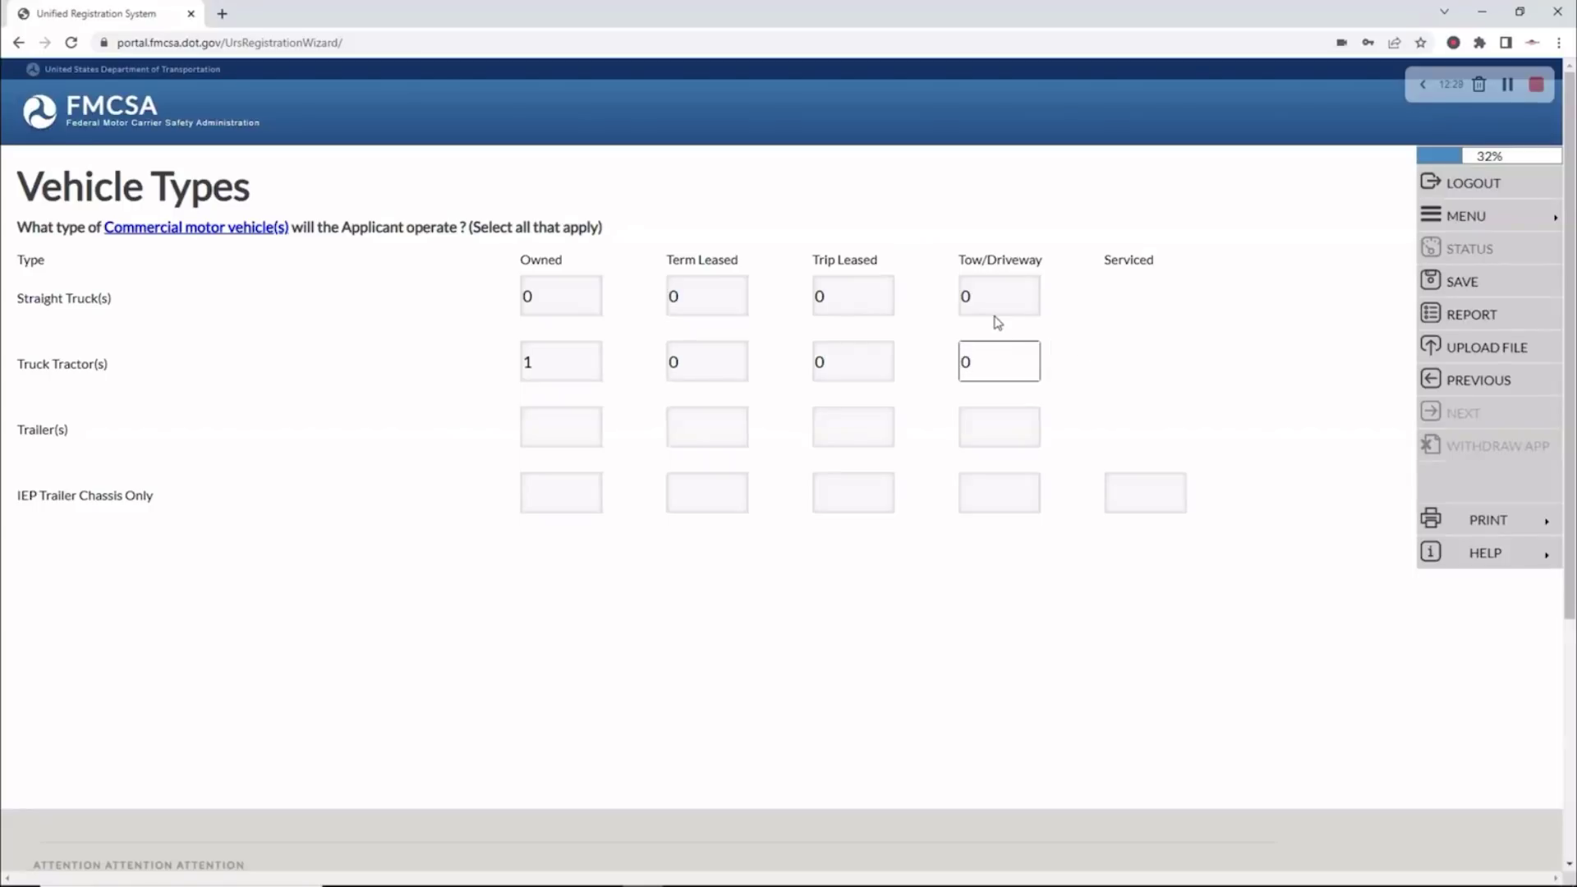
Enter 1 owned Trailer and 0 for the remaining Trailer and IEP chassis counts, then save
click(562, 429)
text(1)
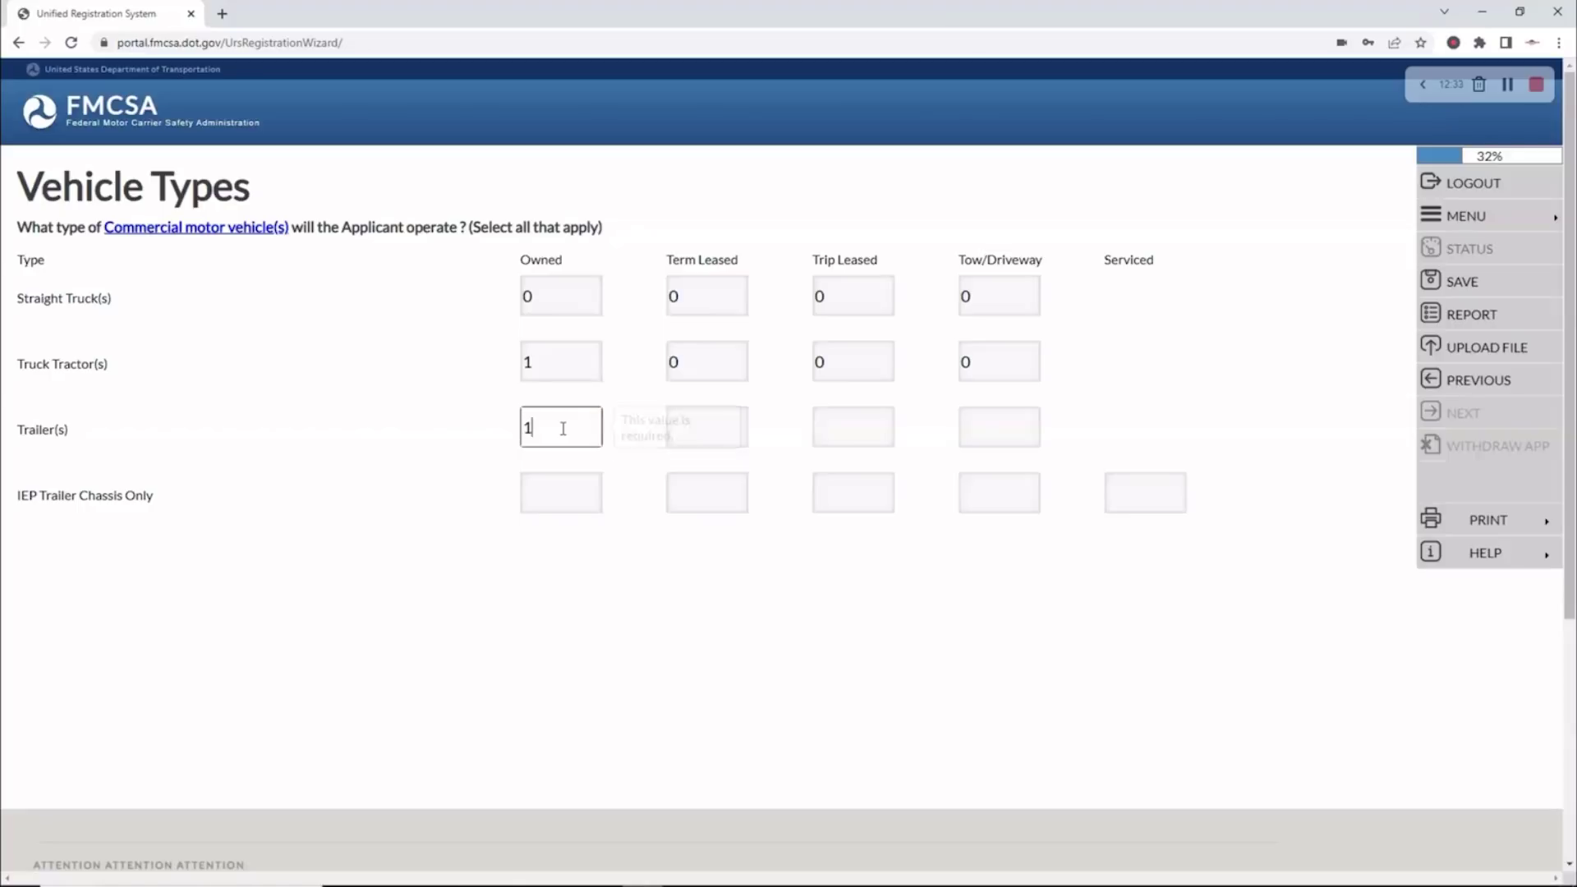
key(Tab)
text(0)
key(Tab)
text(0)
key(Tab)
text(0)
key(Tab)
text(0)
key(Tab)
text(0)
key(Tab)
text(0)
key(Tab)
text(0)
key(Tab)
text(0)
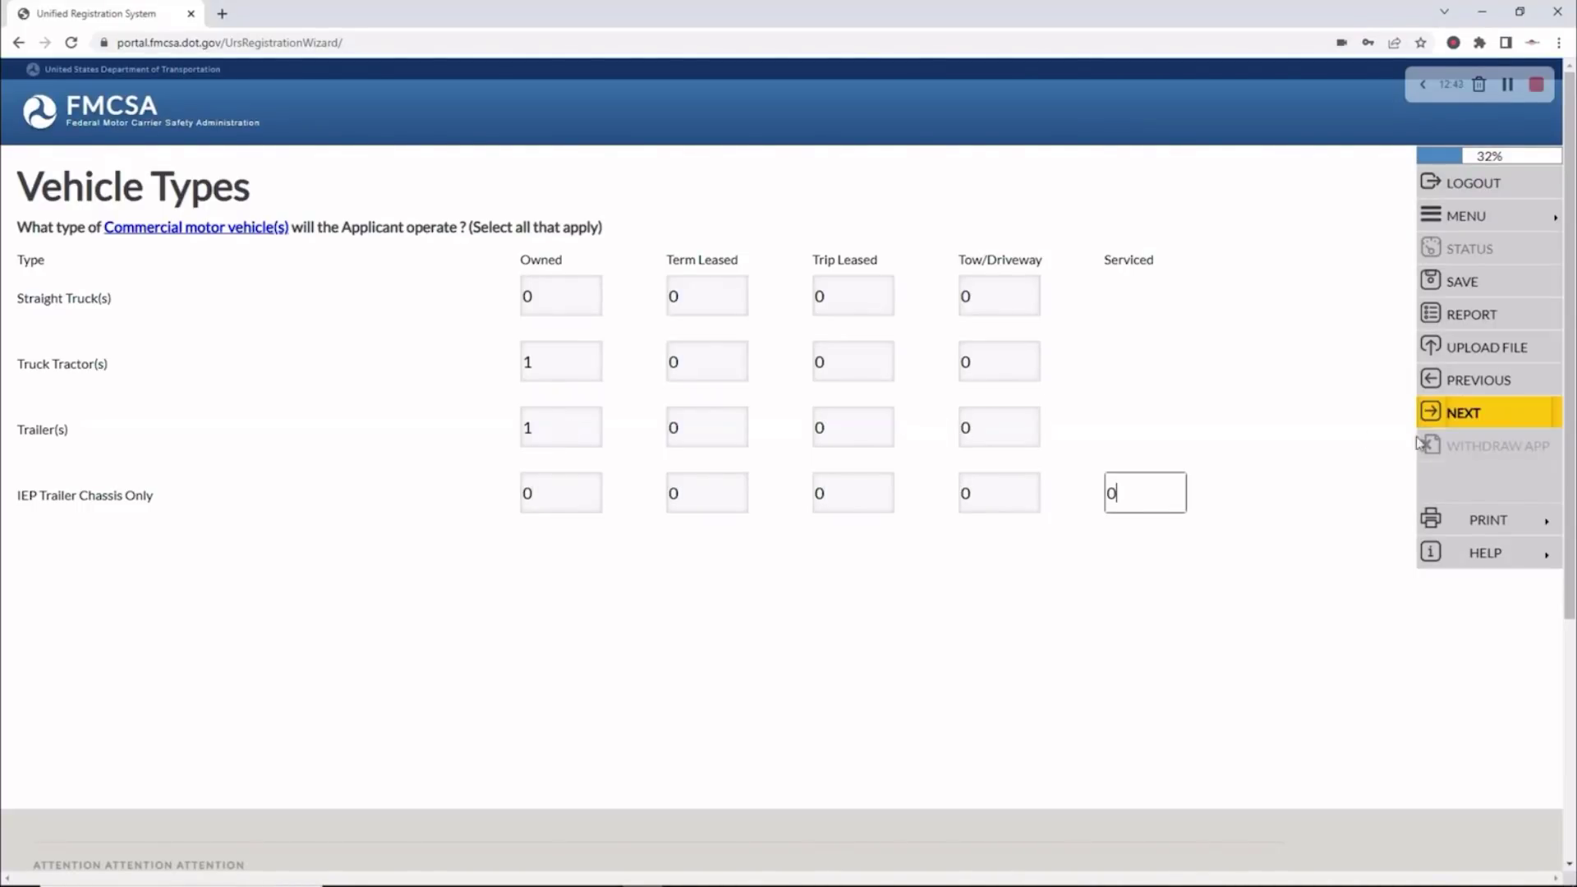
click(1437, 416)
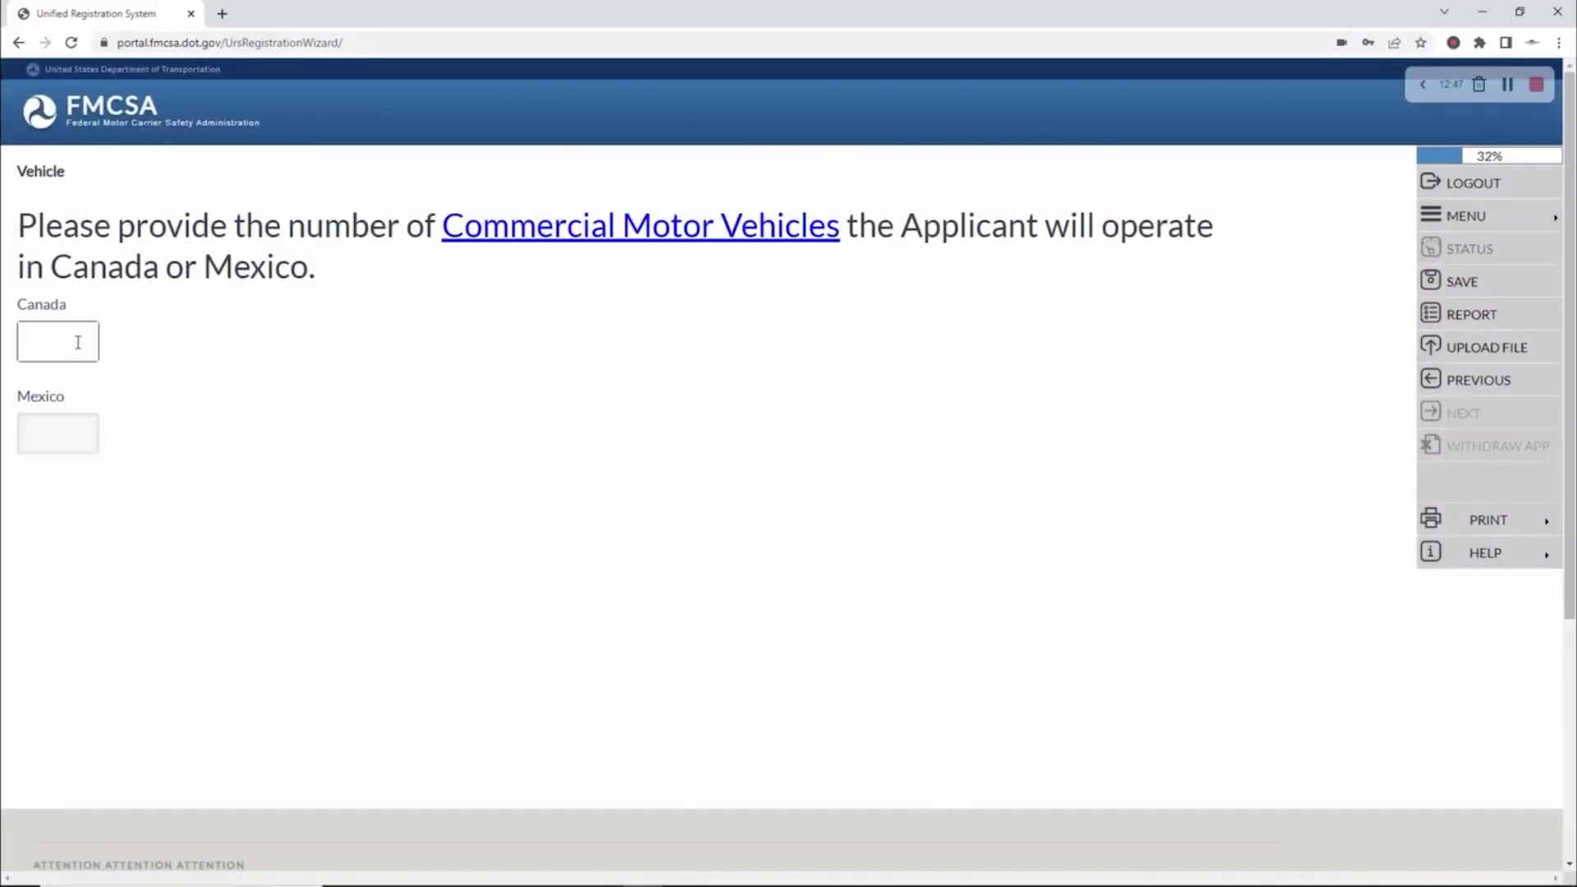
Enter 0 Canada and 0 Mexico vehicles and save the counts
text(0)
key(Tab)
text(0)
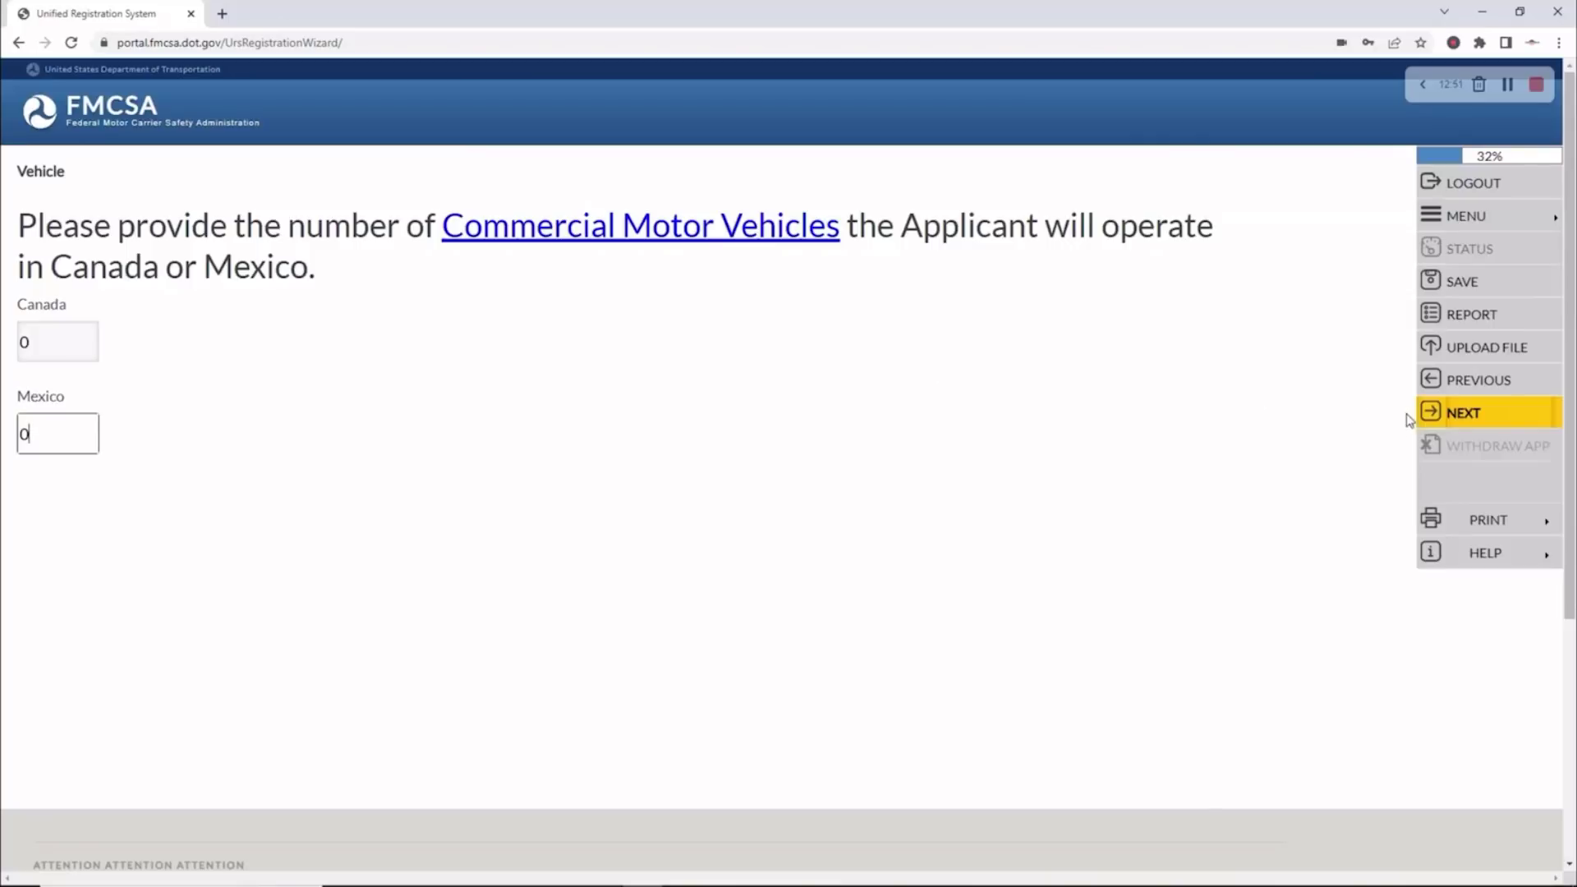
click(1475, 421)
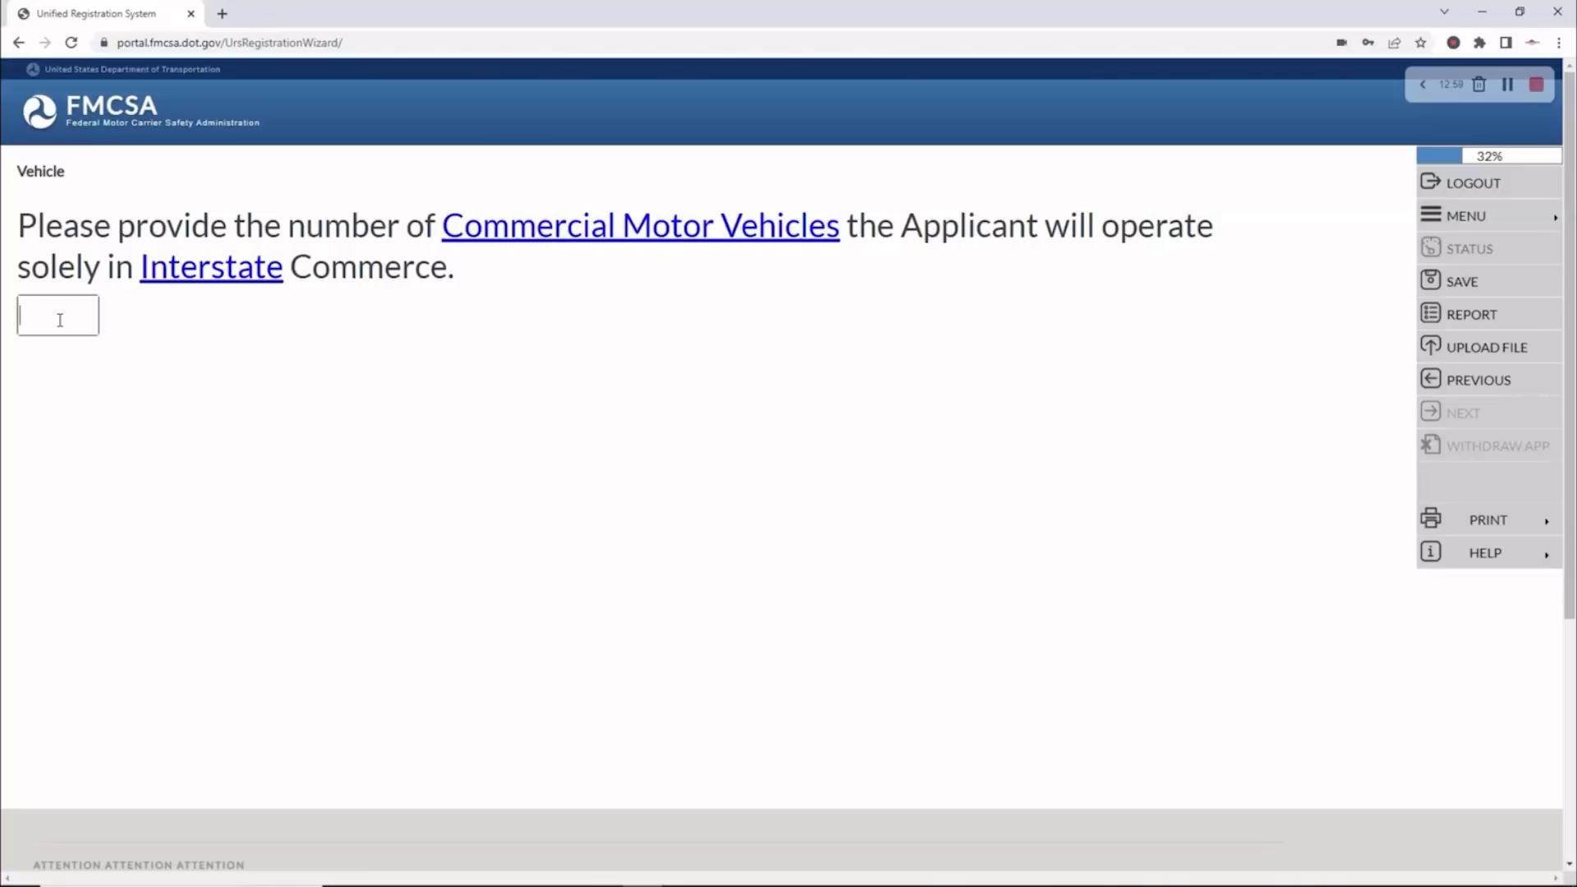
Record 1 interstate and 0 intrastate vehicles, then accept the Vehicle Summary
text(1)
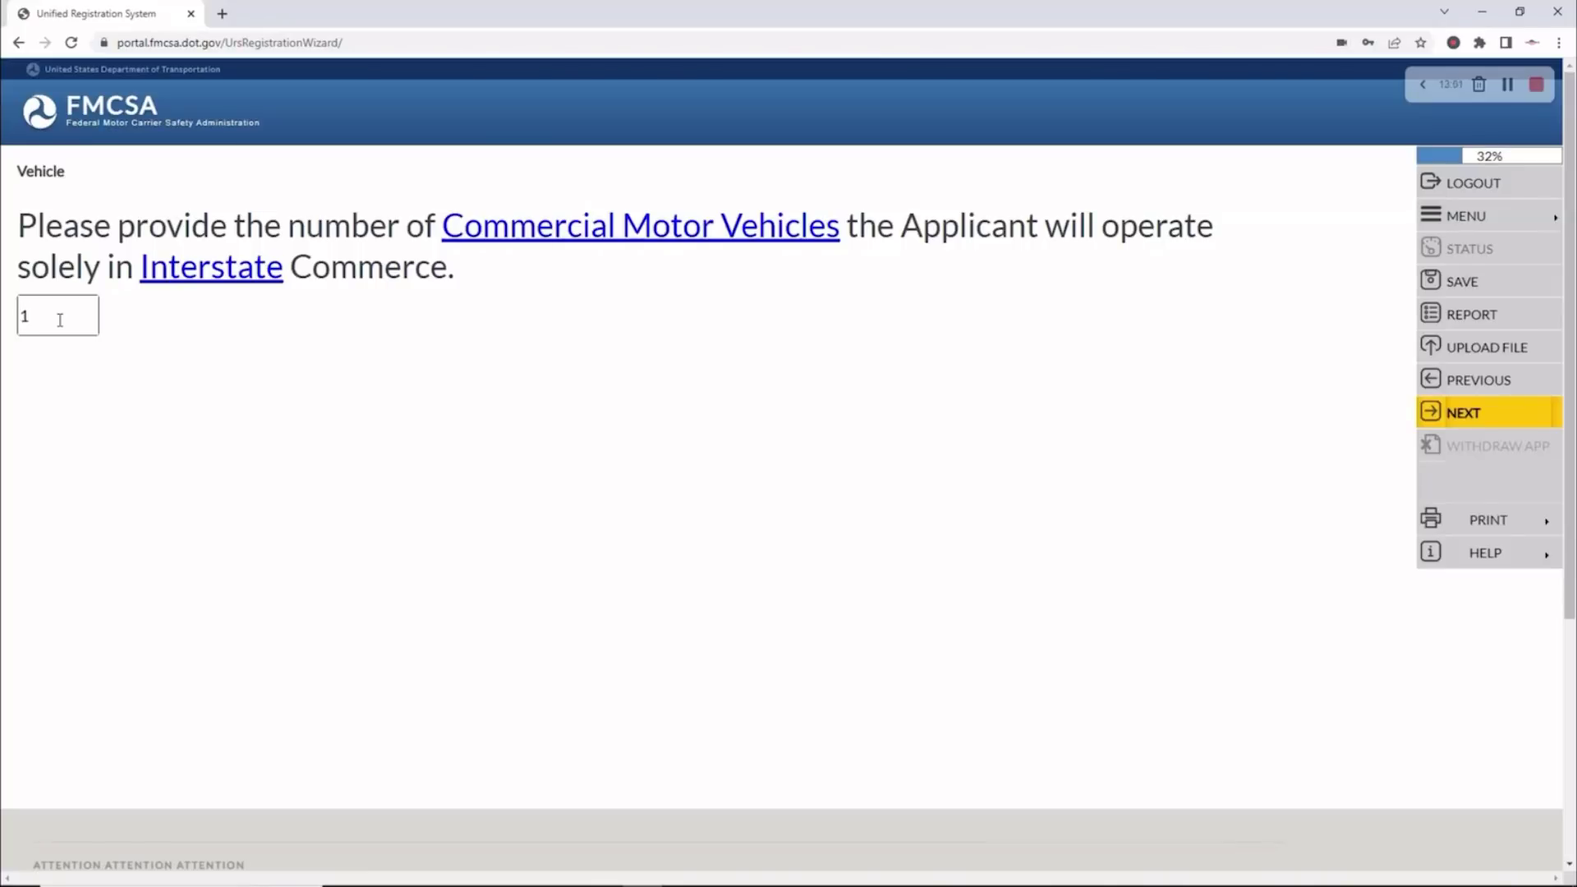
click(1470, 417)
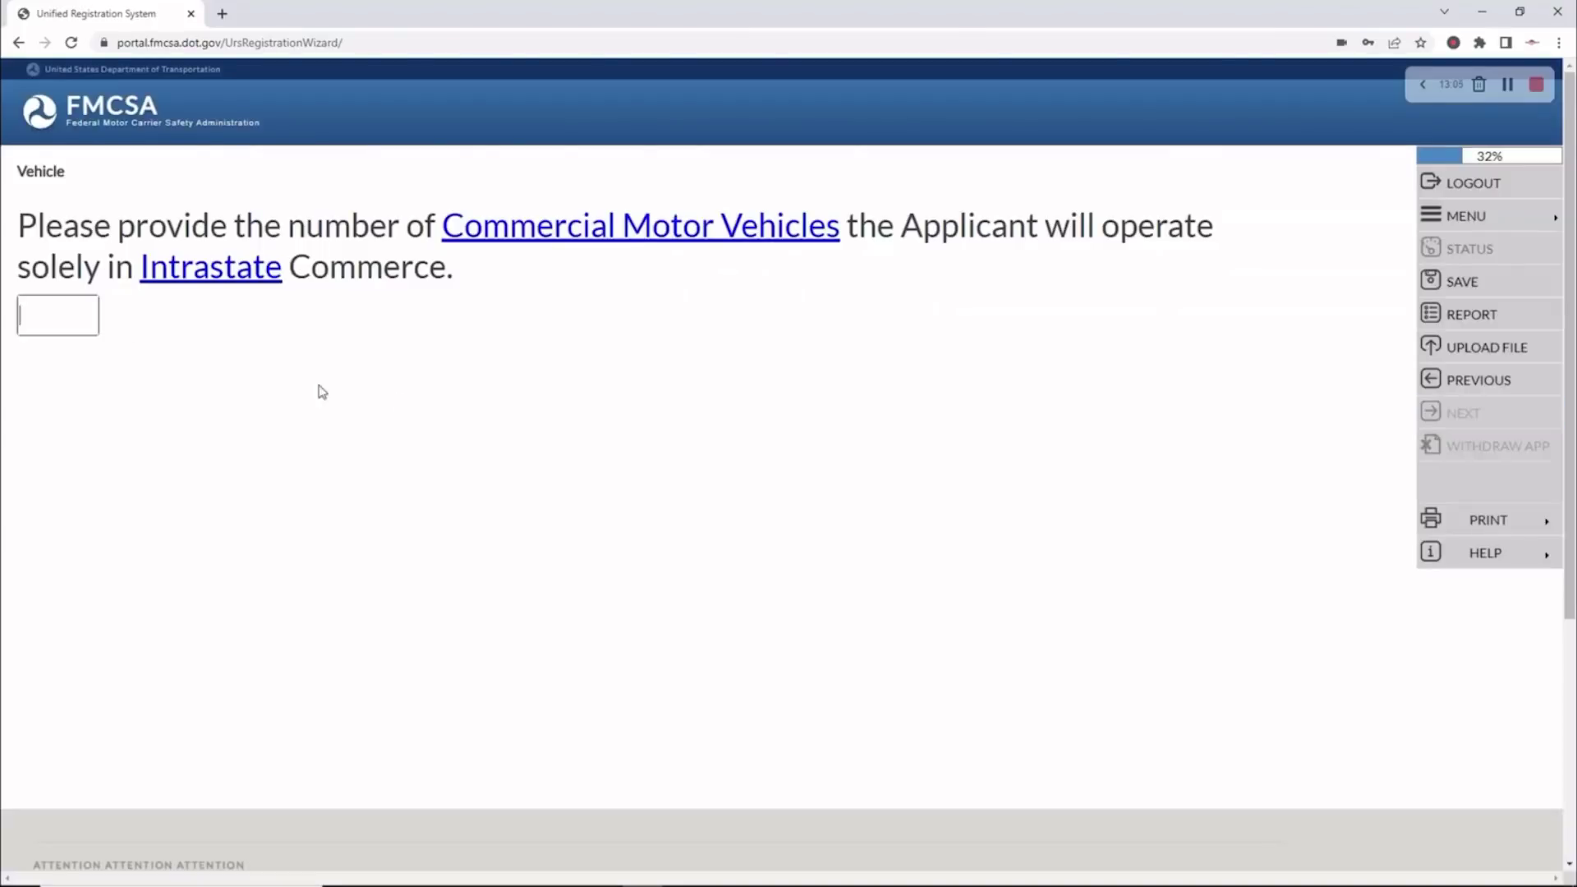
text(0)
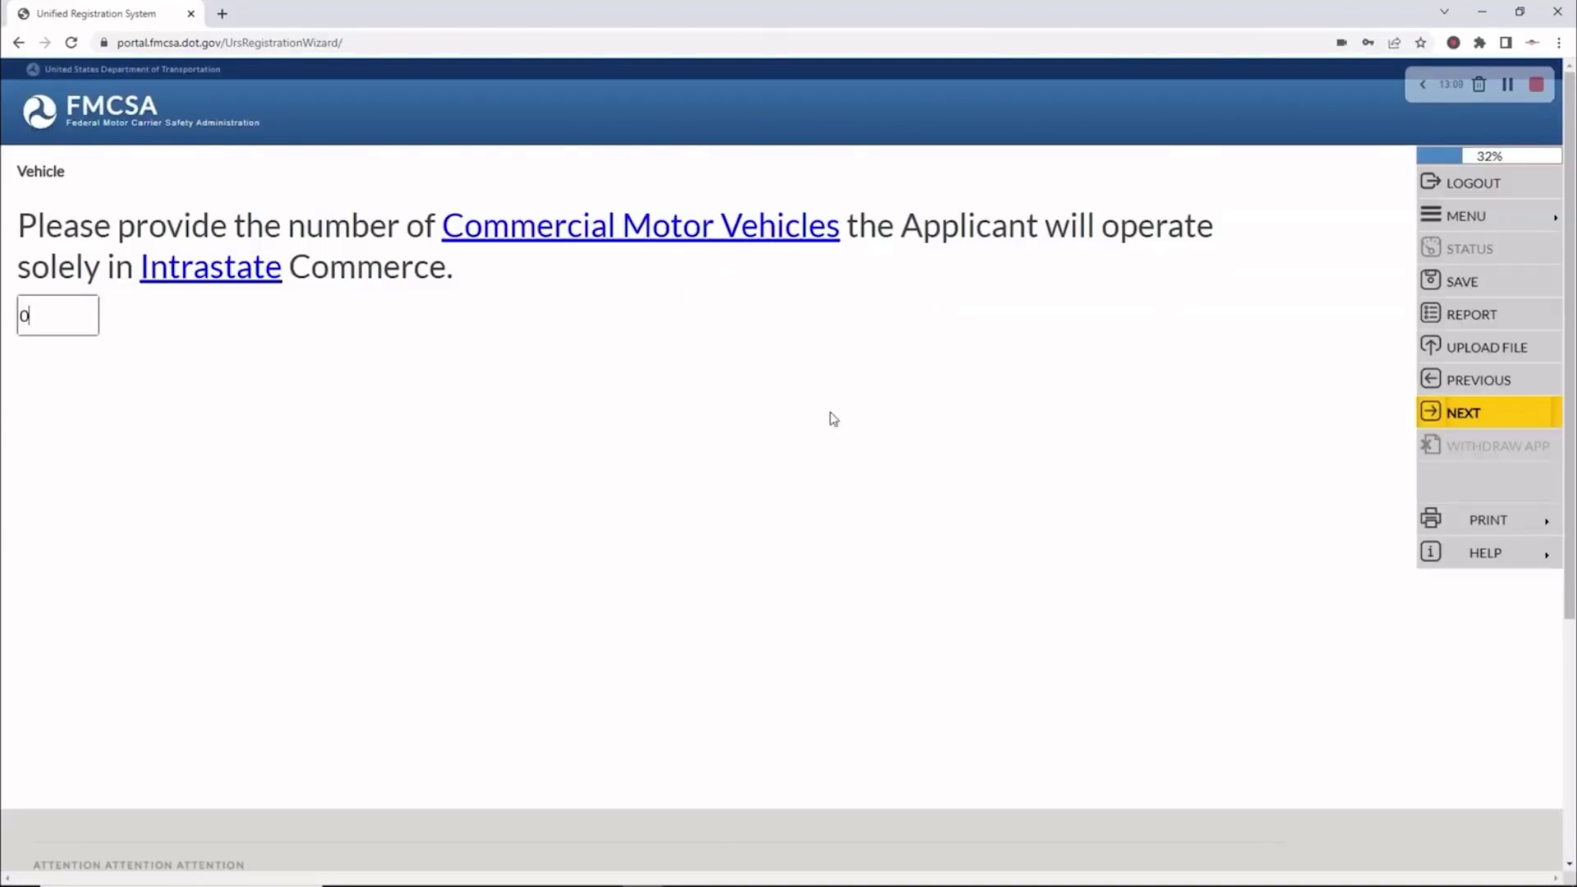
click(1479, 409)
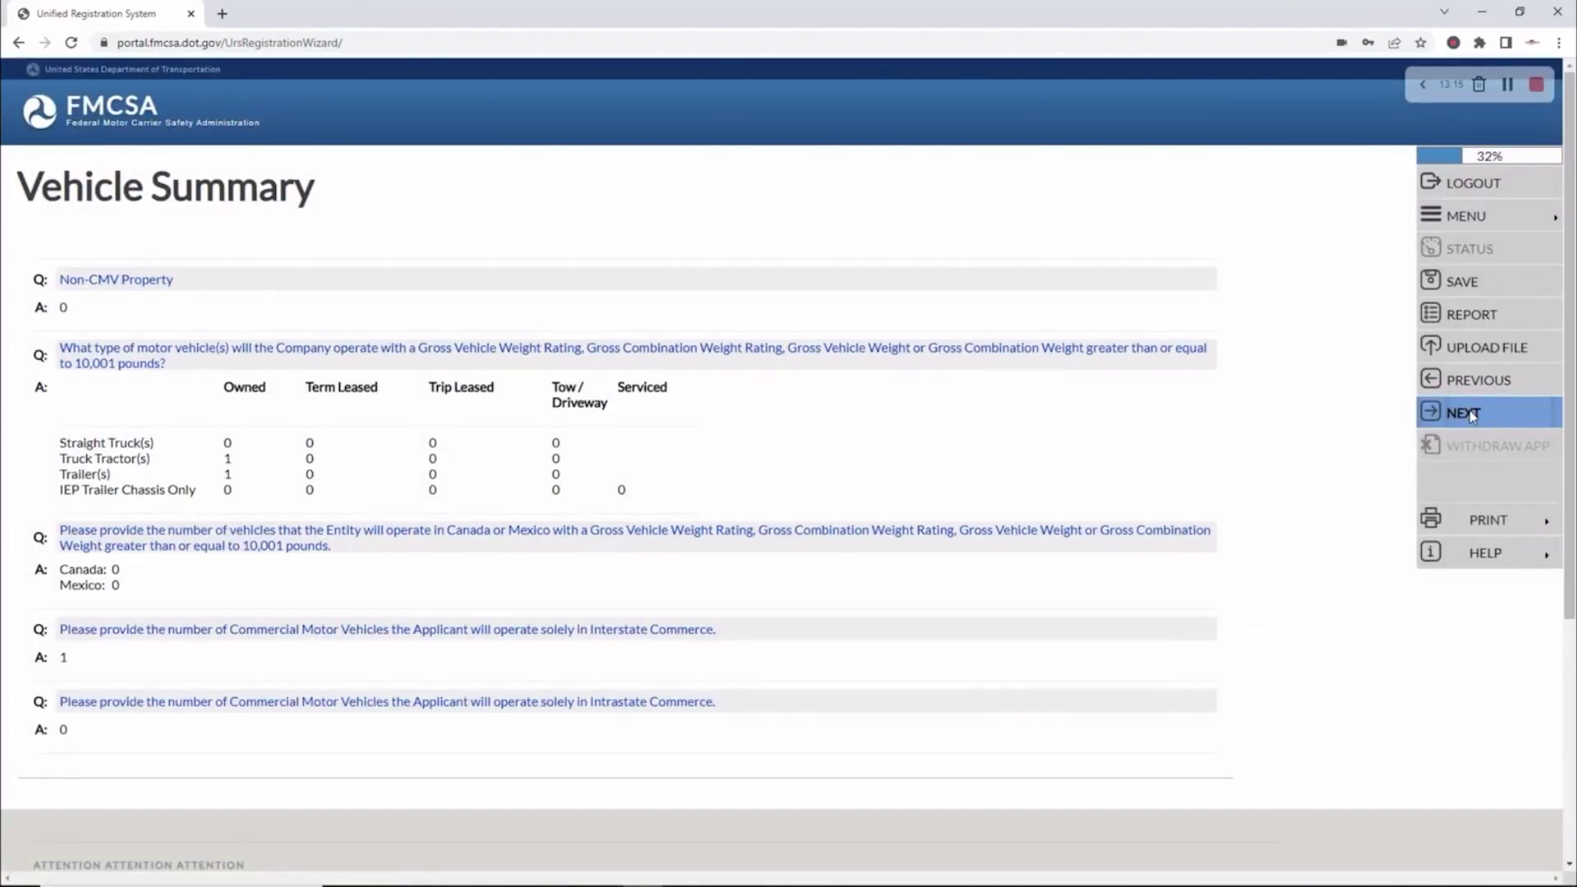
click(1473, 415)
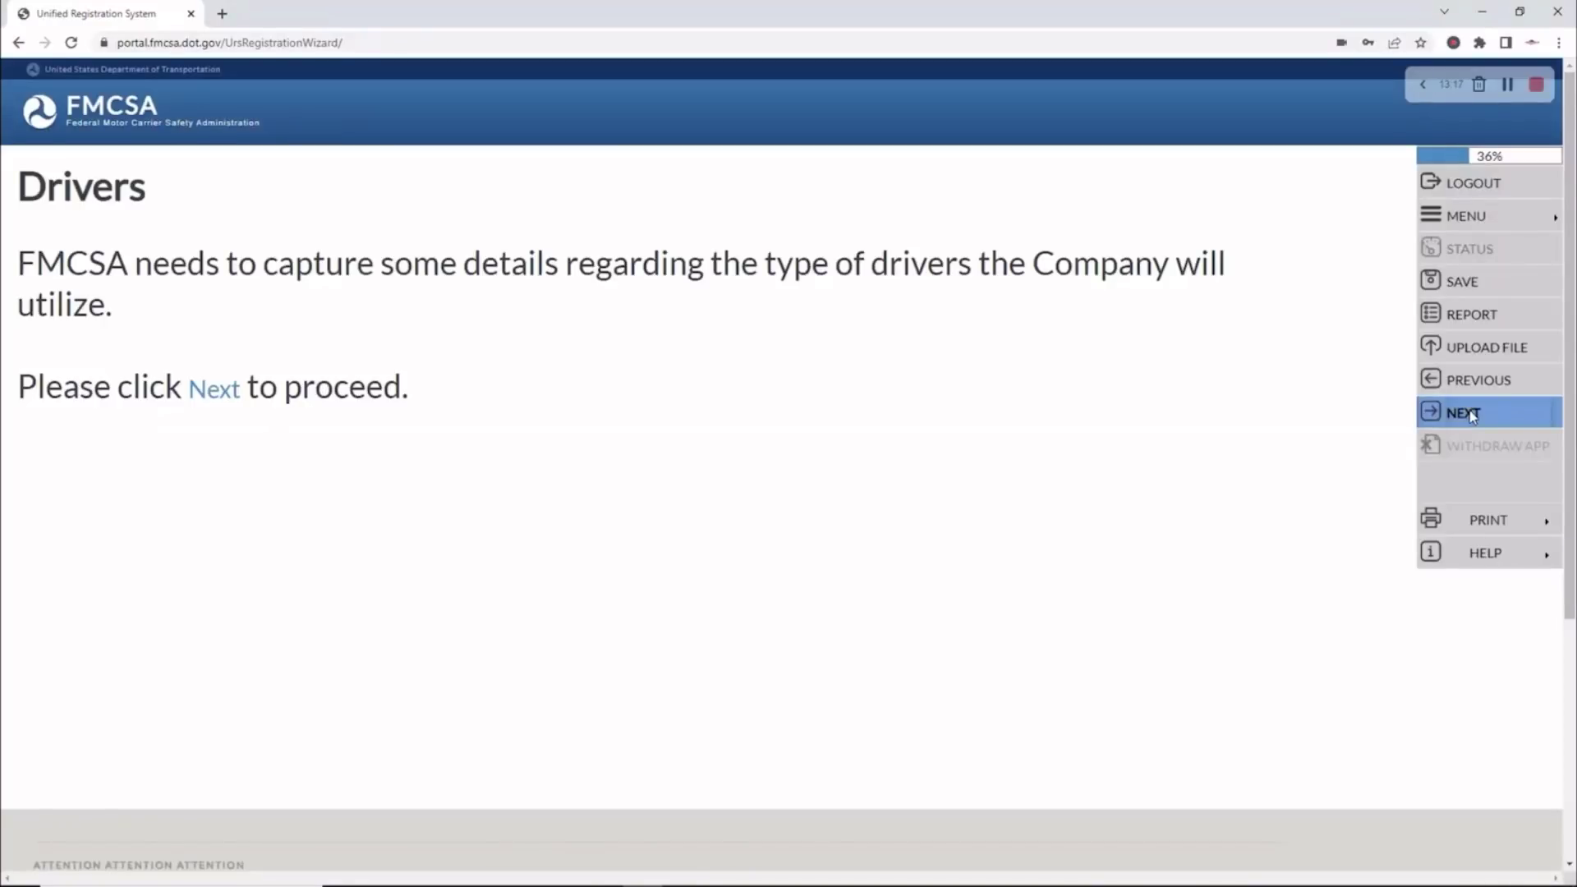
Report interstate drivers as 0 within and 1 beyond 100 air miles, and intrastate as 0 and 0
click(1473, 415)
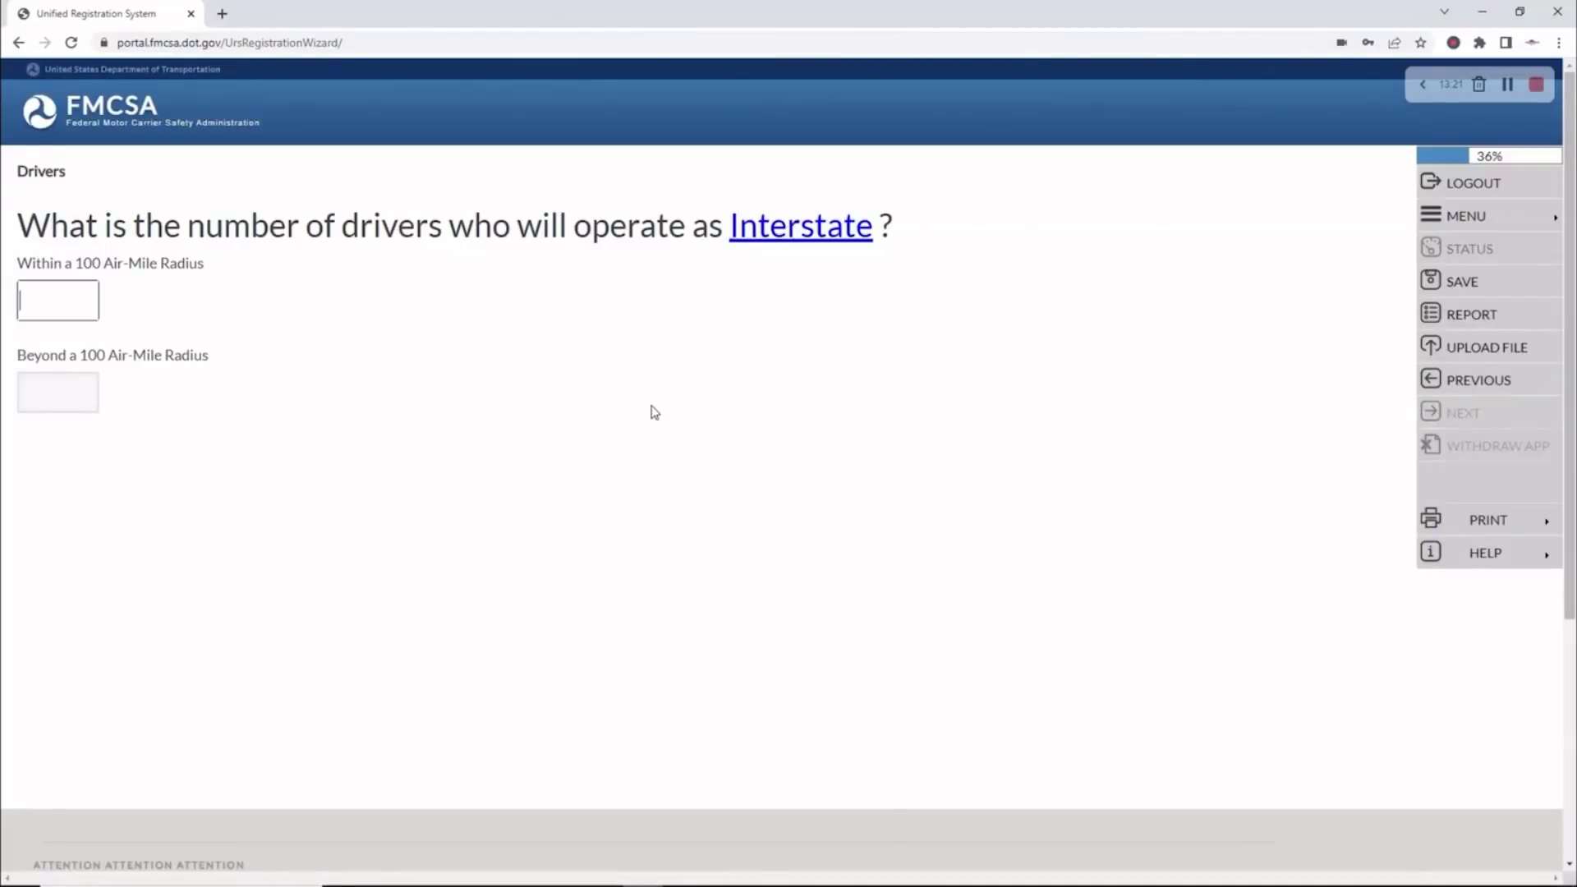
click(67, 300)
text(0)
key(Tab)
text(1)
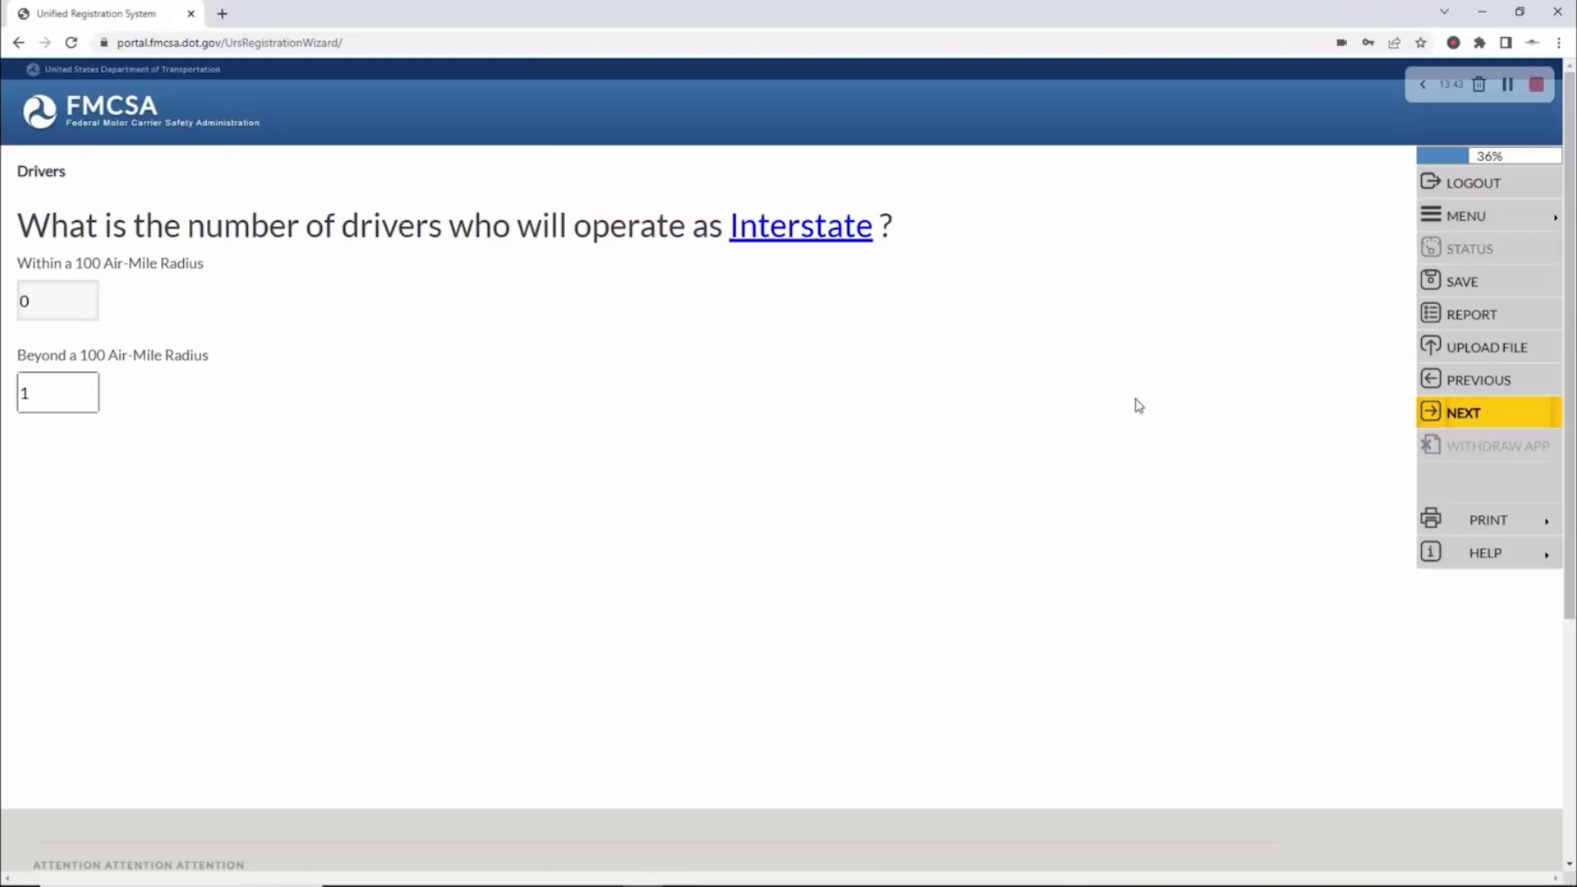
click(1463, 413)
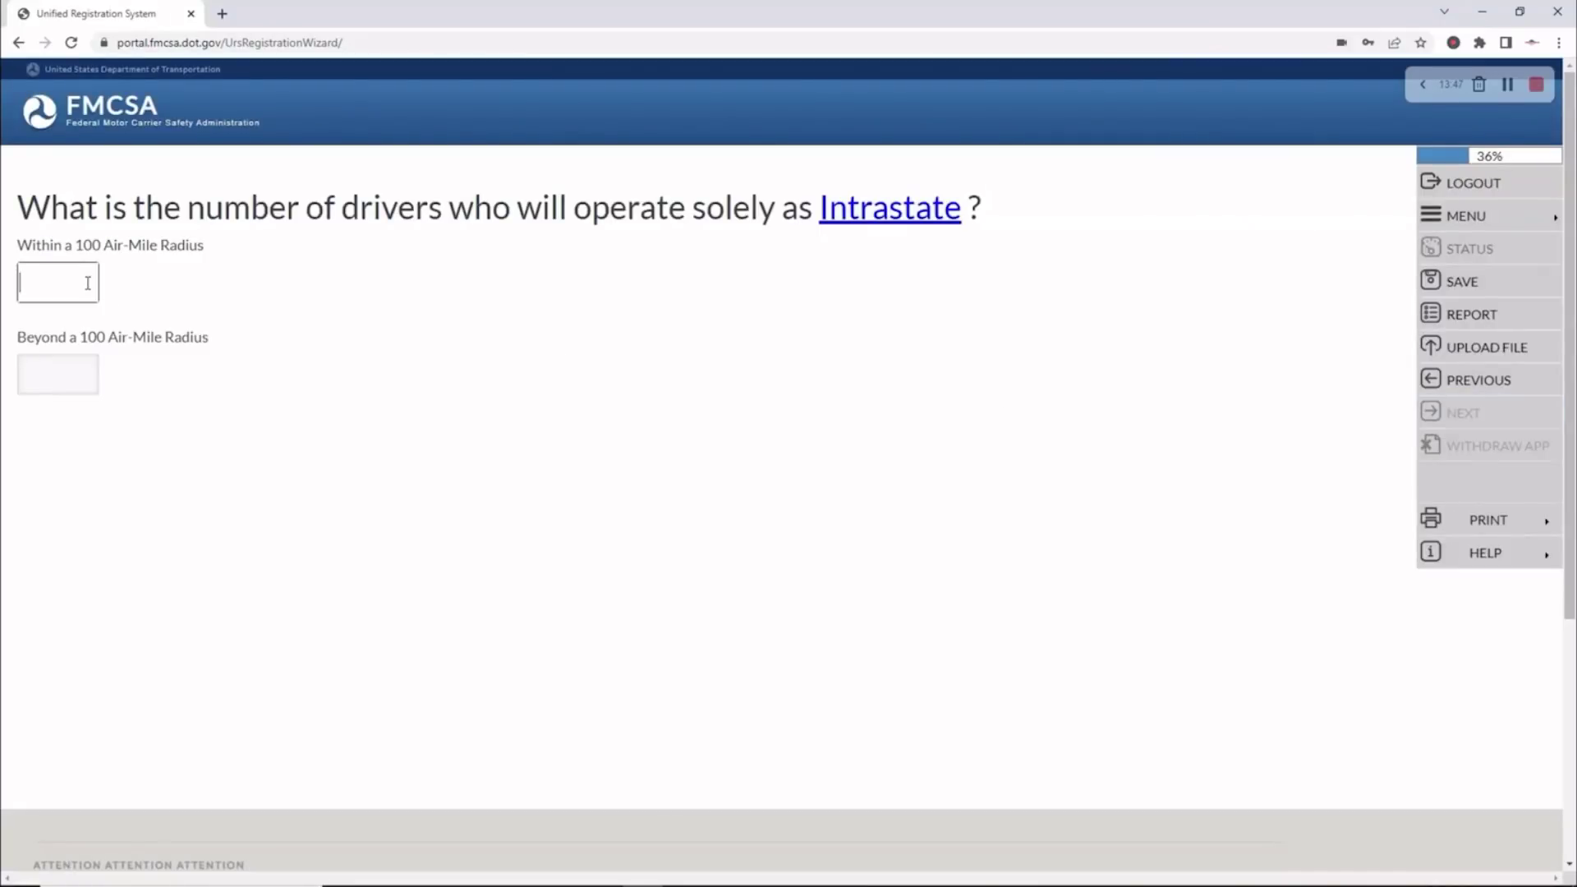
key(Tab)
text(0)
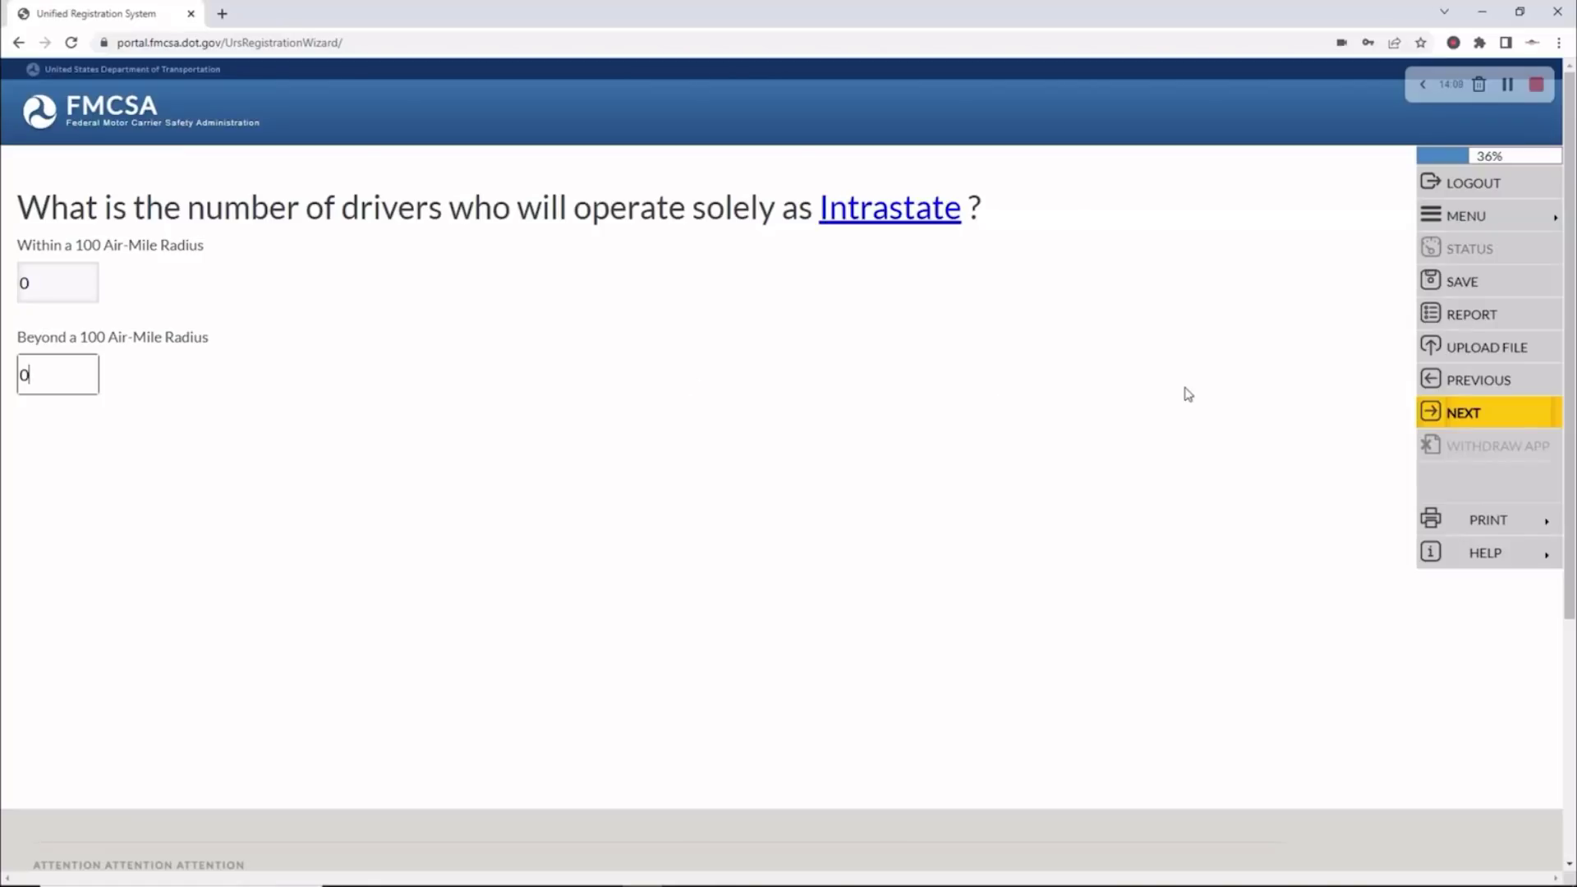
Enter 1 CDL driver and 0 drivers for Canada and Mexico, then pass the Driver Summary
click(1505, 419)
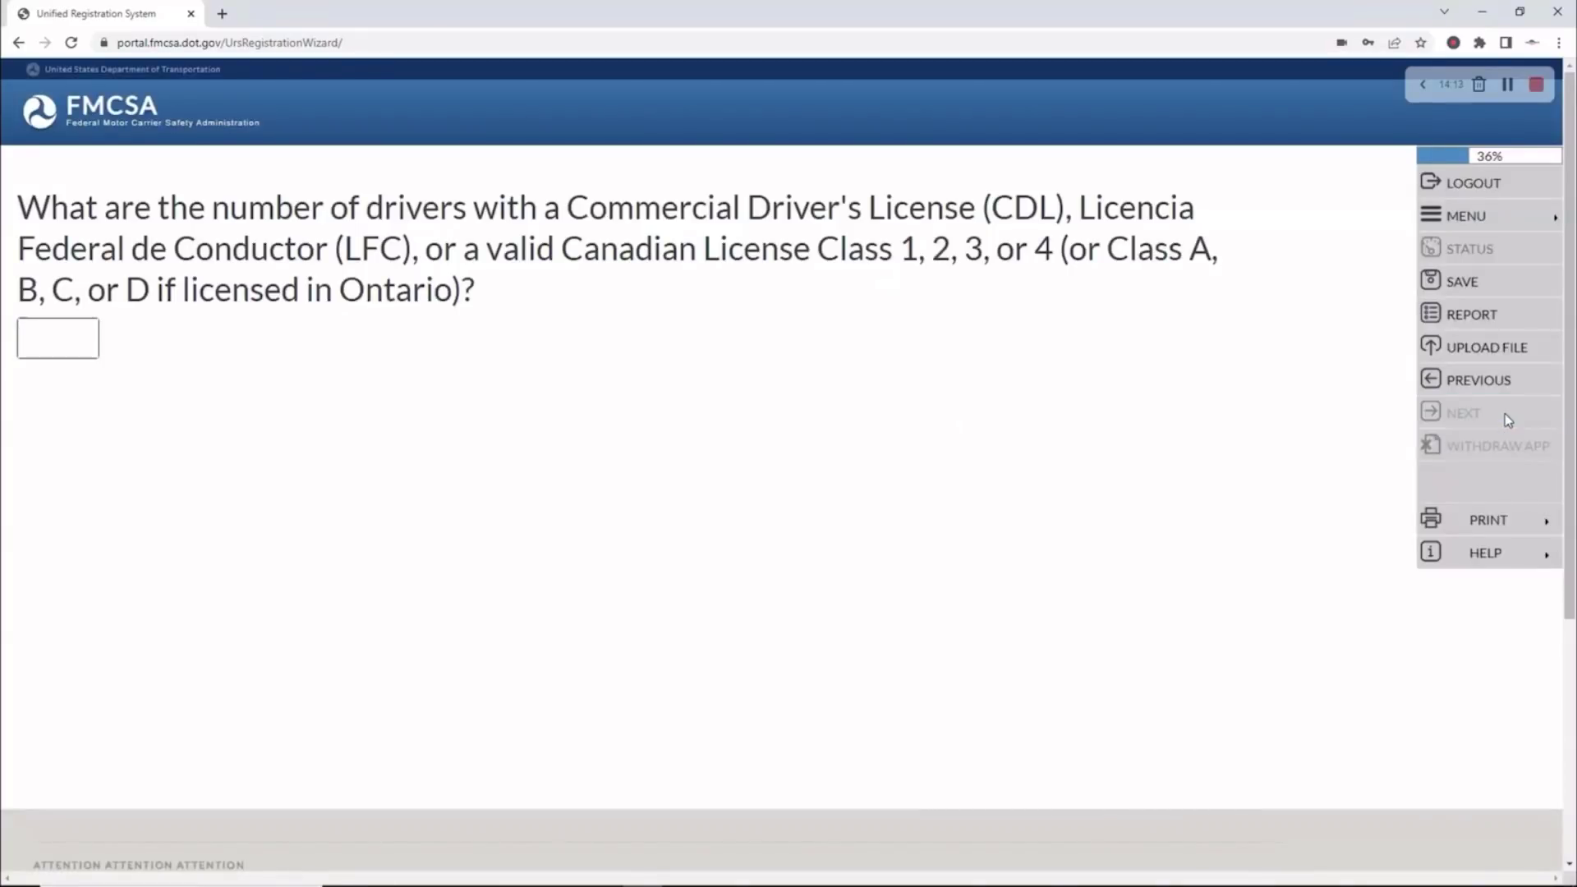
text(1)
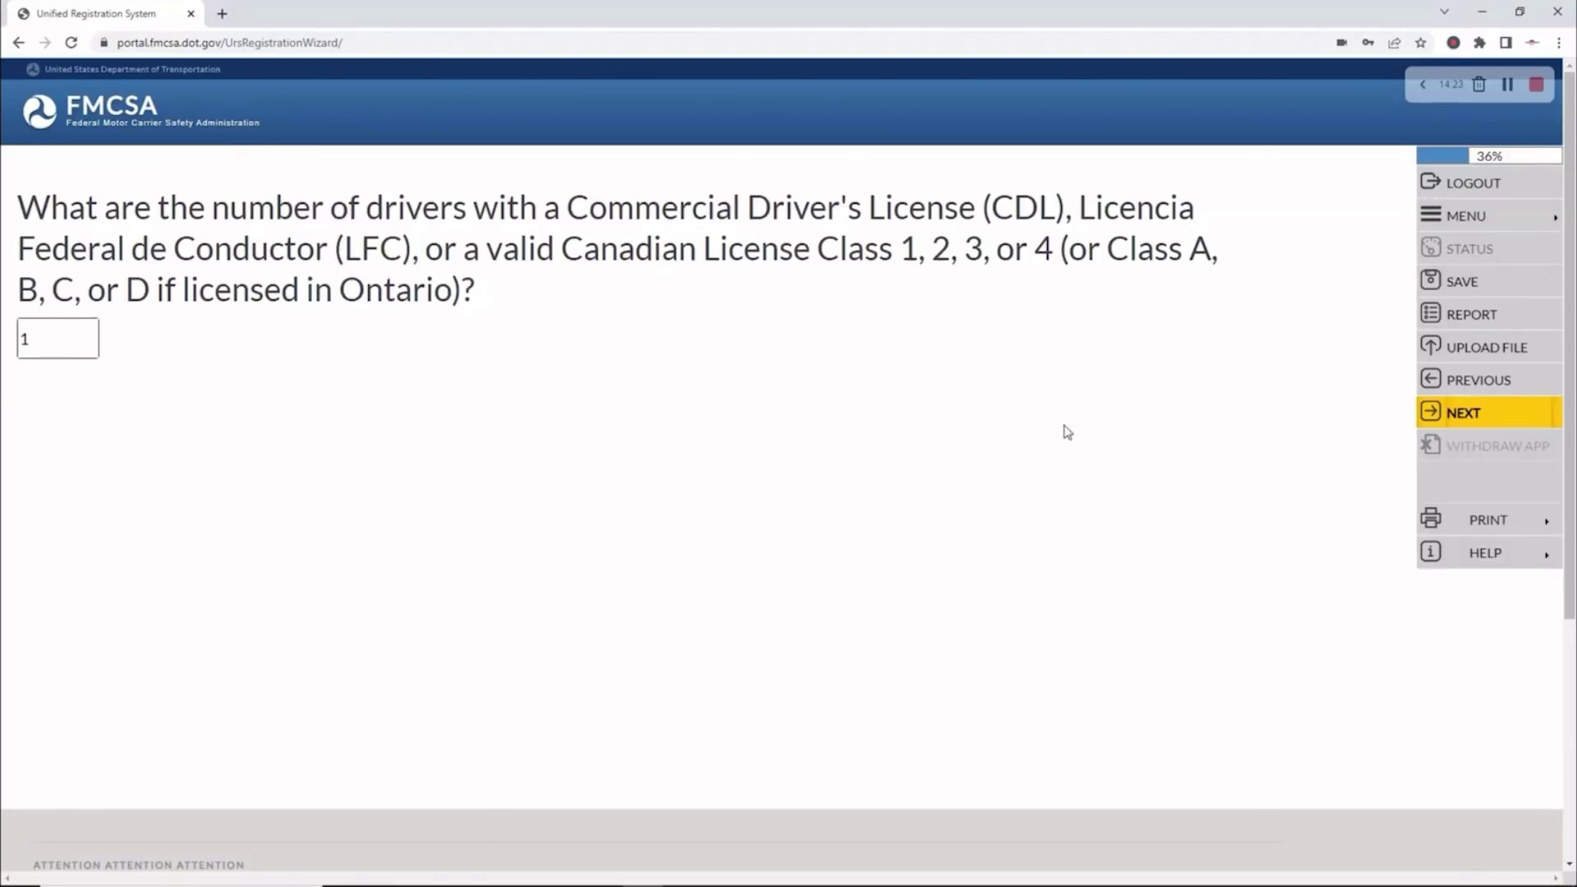
click(1456, 423)
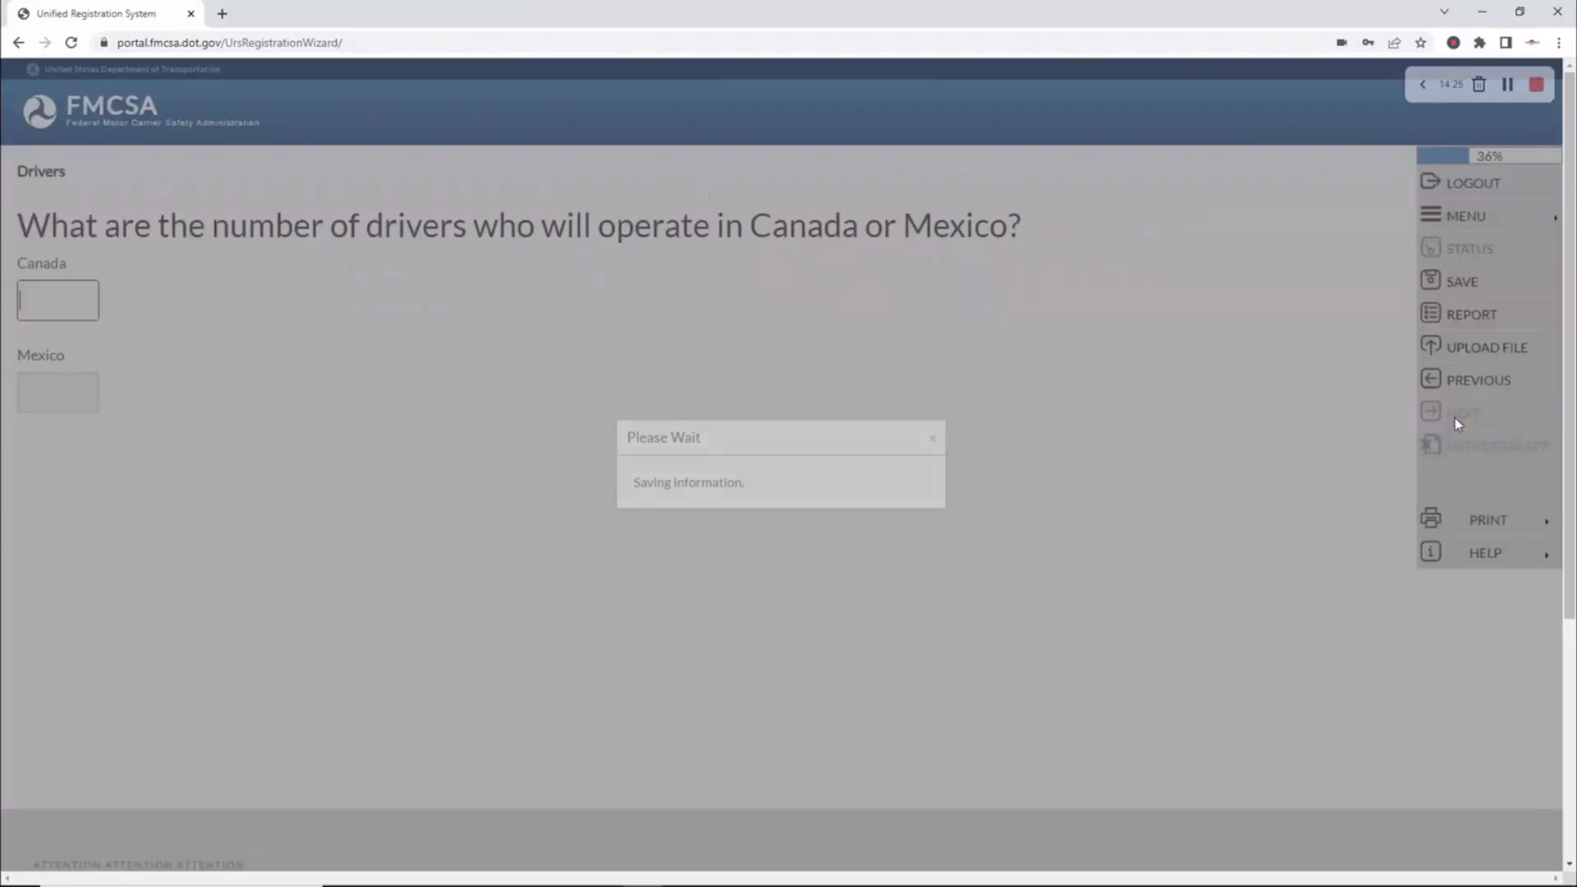
text(0)
key(Tab)
text(0)
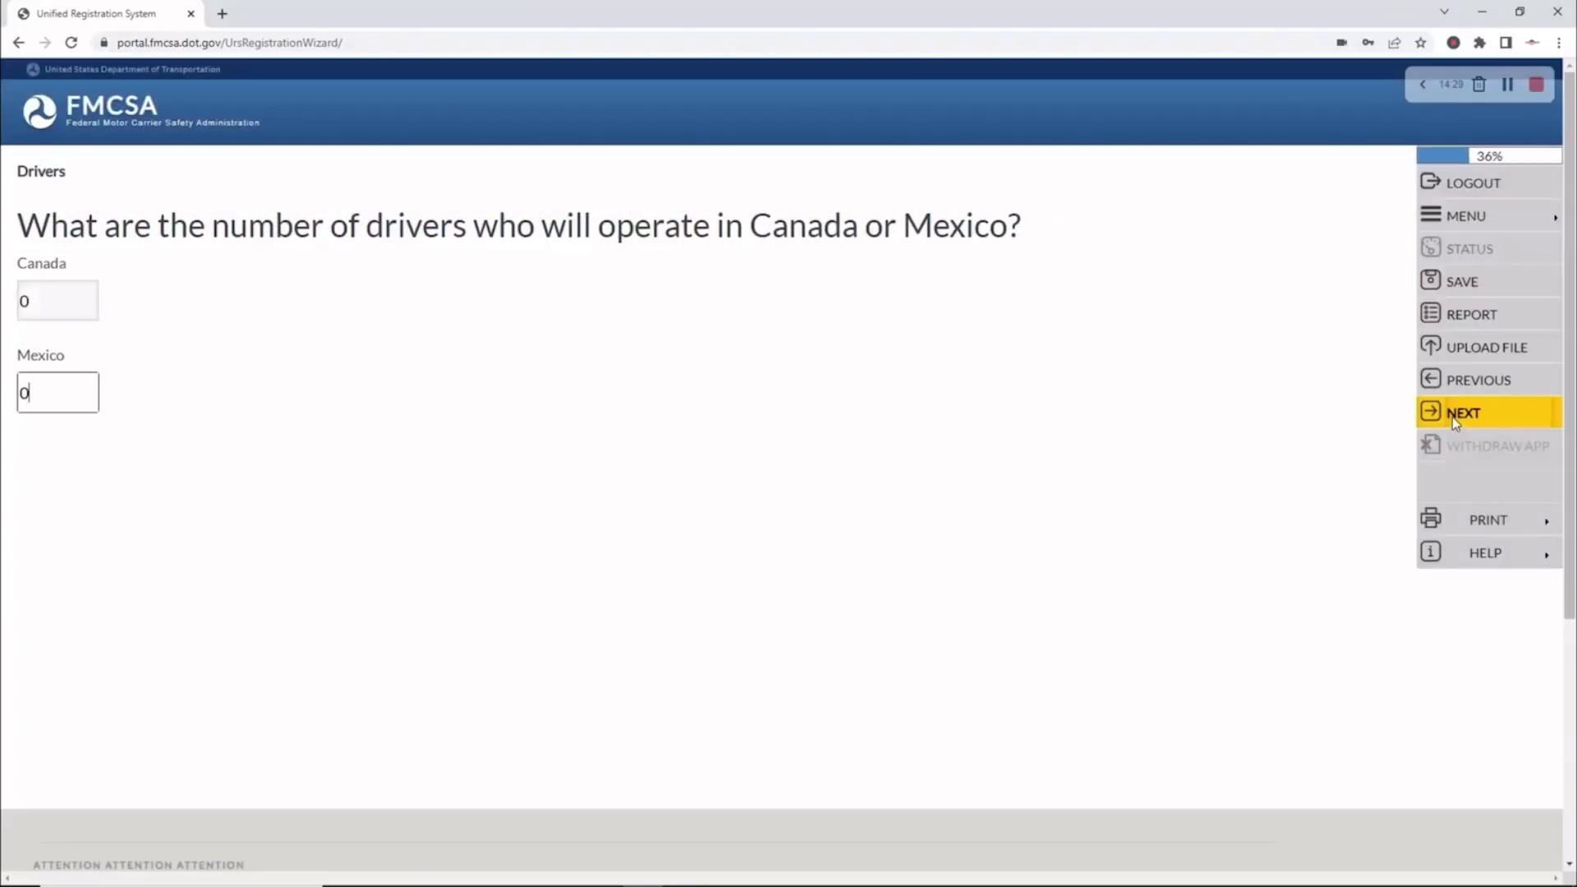
click(1453, 416)
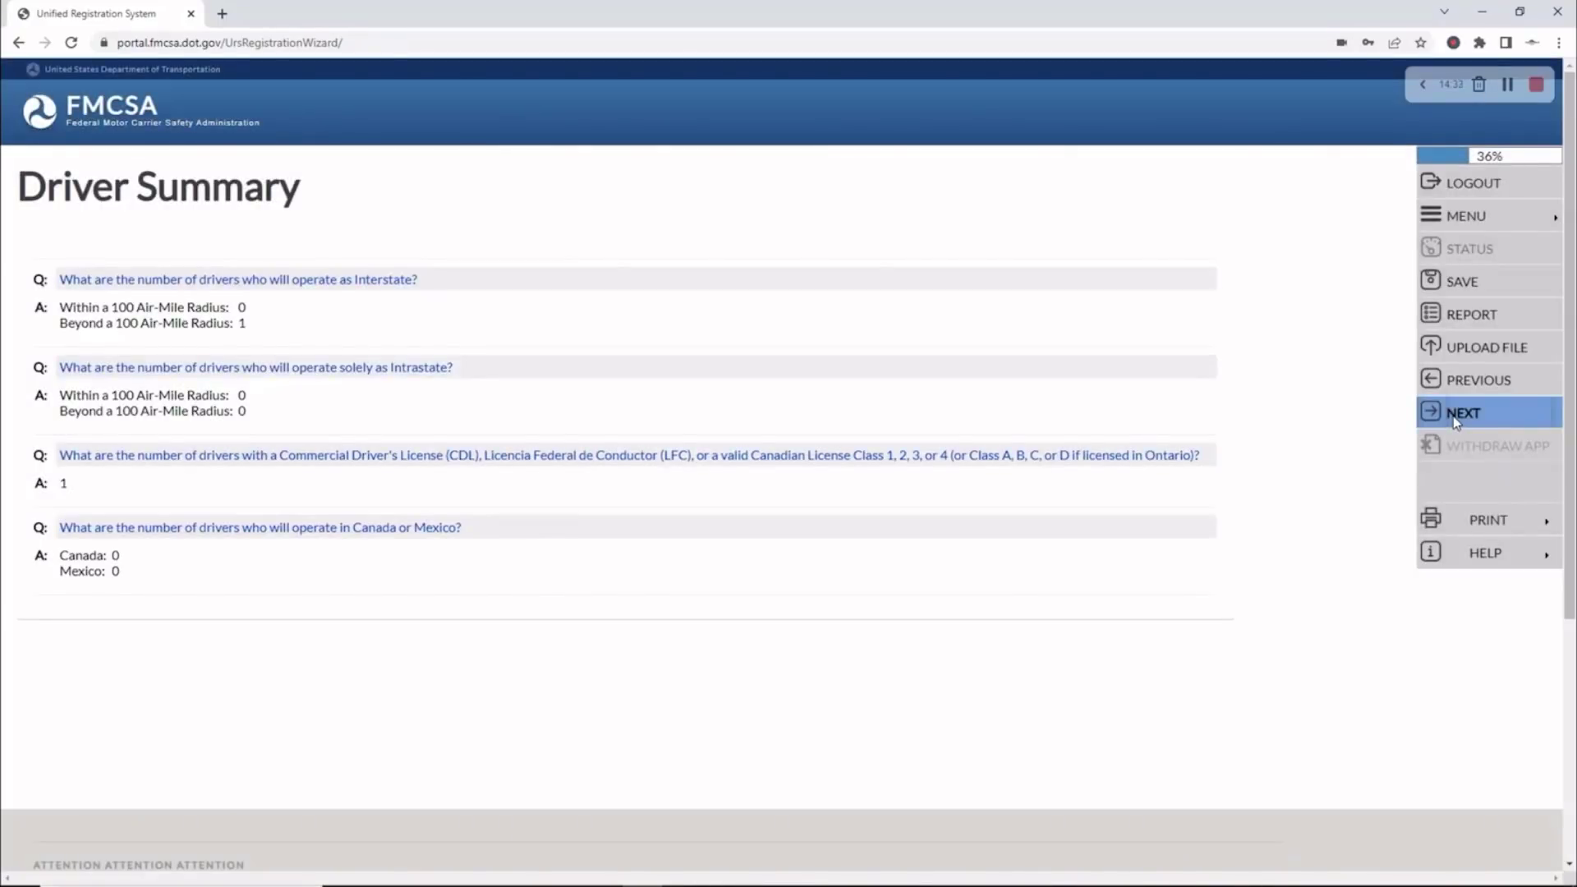
click(1452, 417)
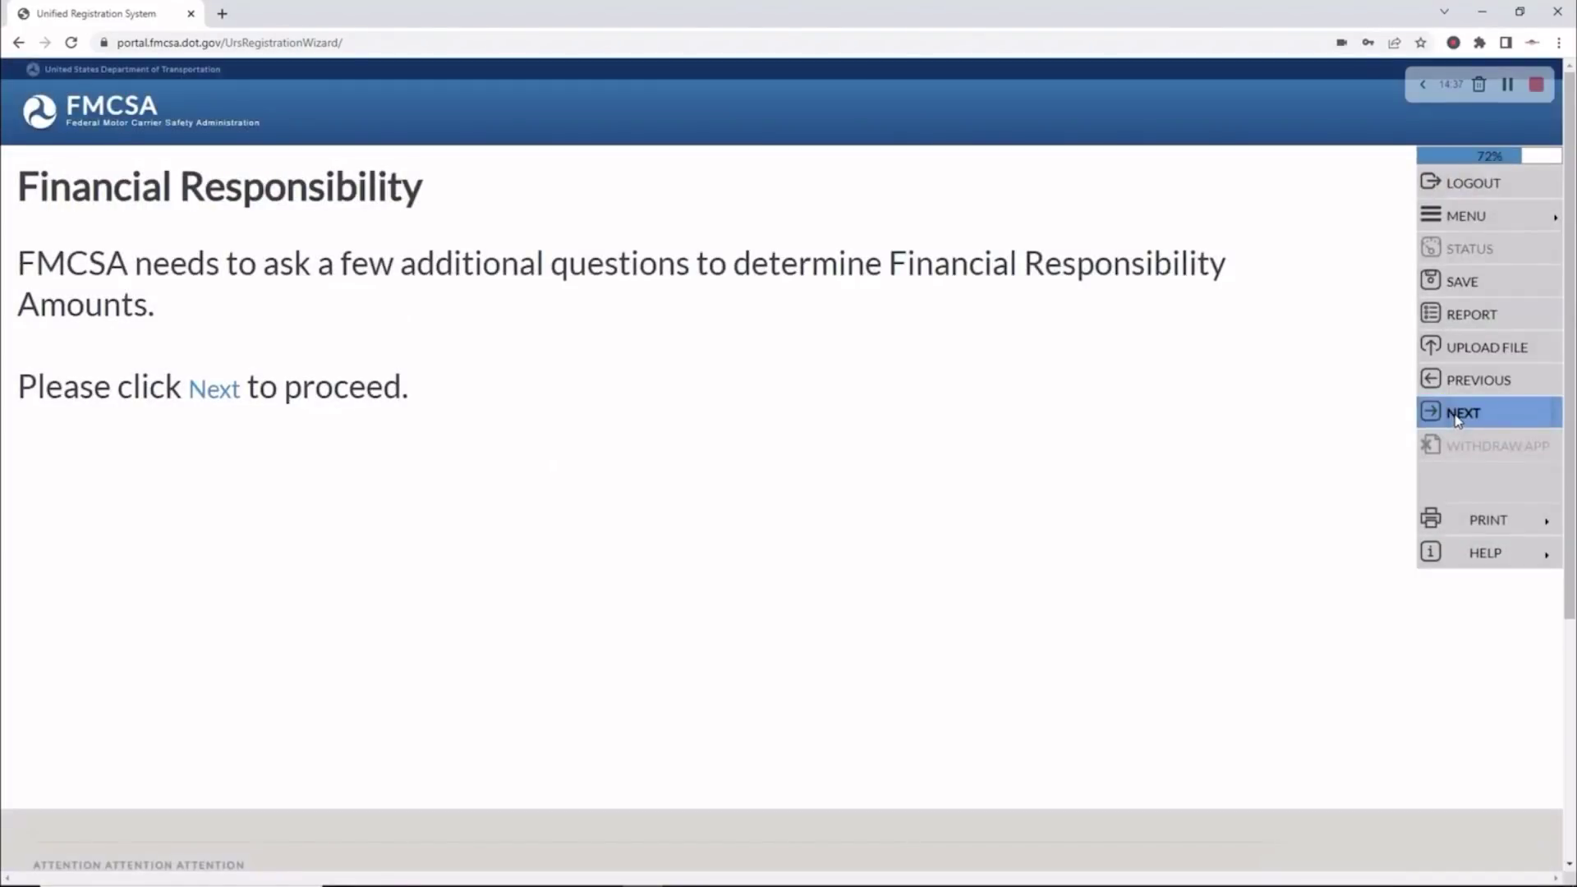
Answer Yes for property in vehicles of 10,001+ pounds and accept the $750,000 BI&PD minimum
click(1456, 416)
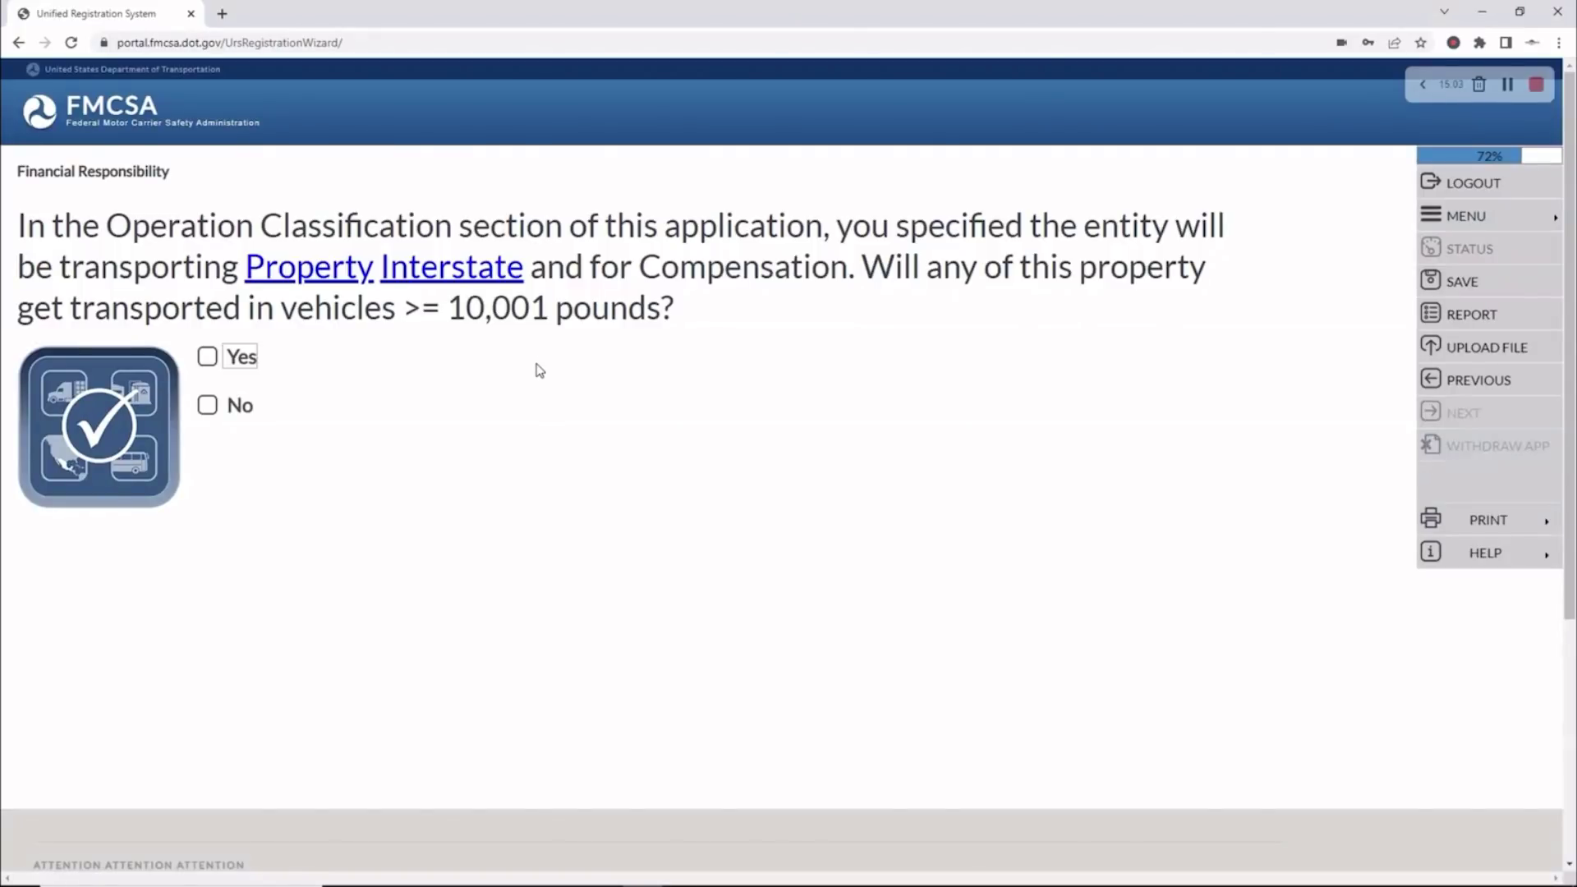
click(207, 356)
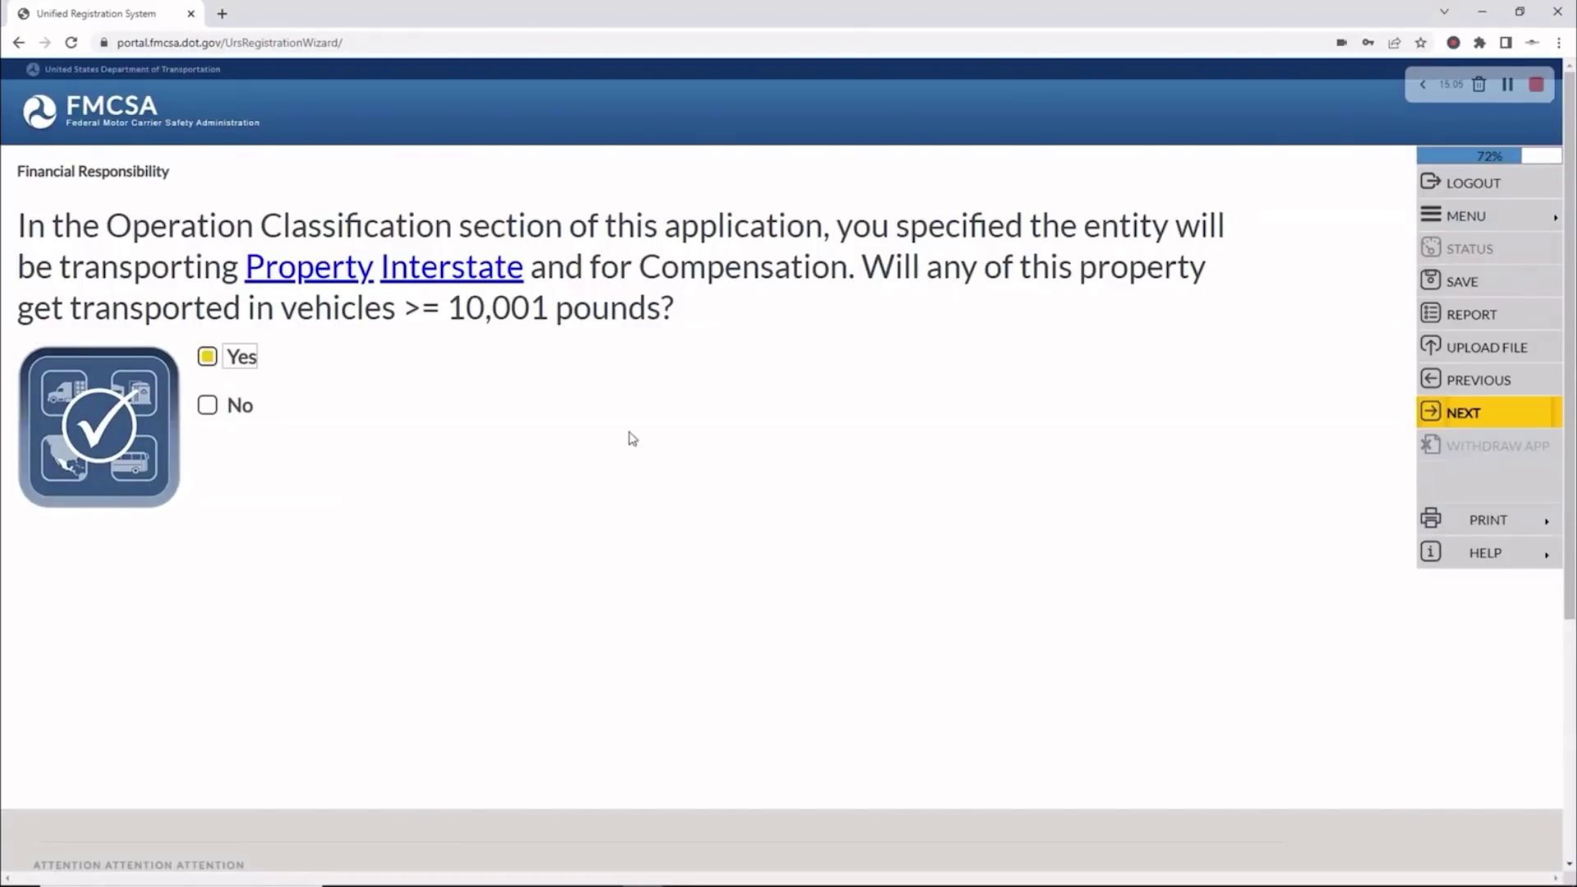
click(1475, 416)
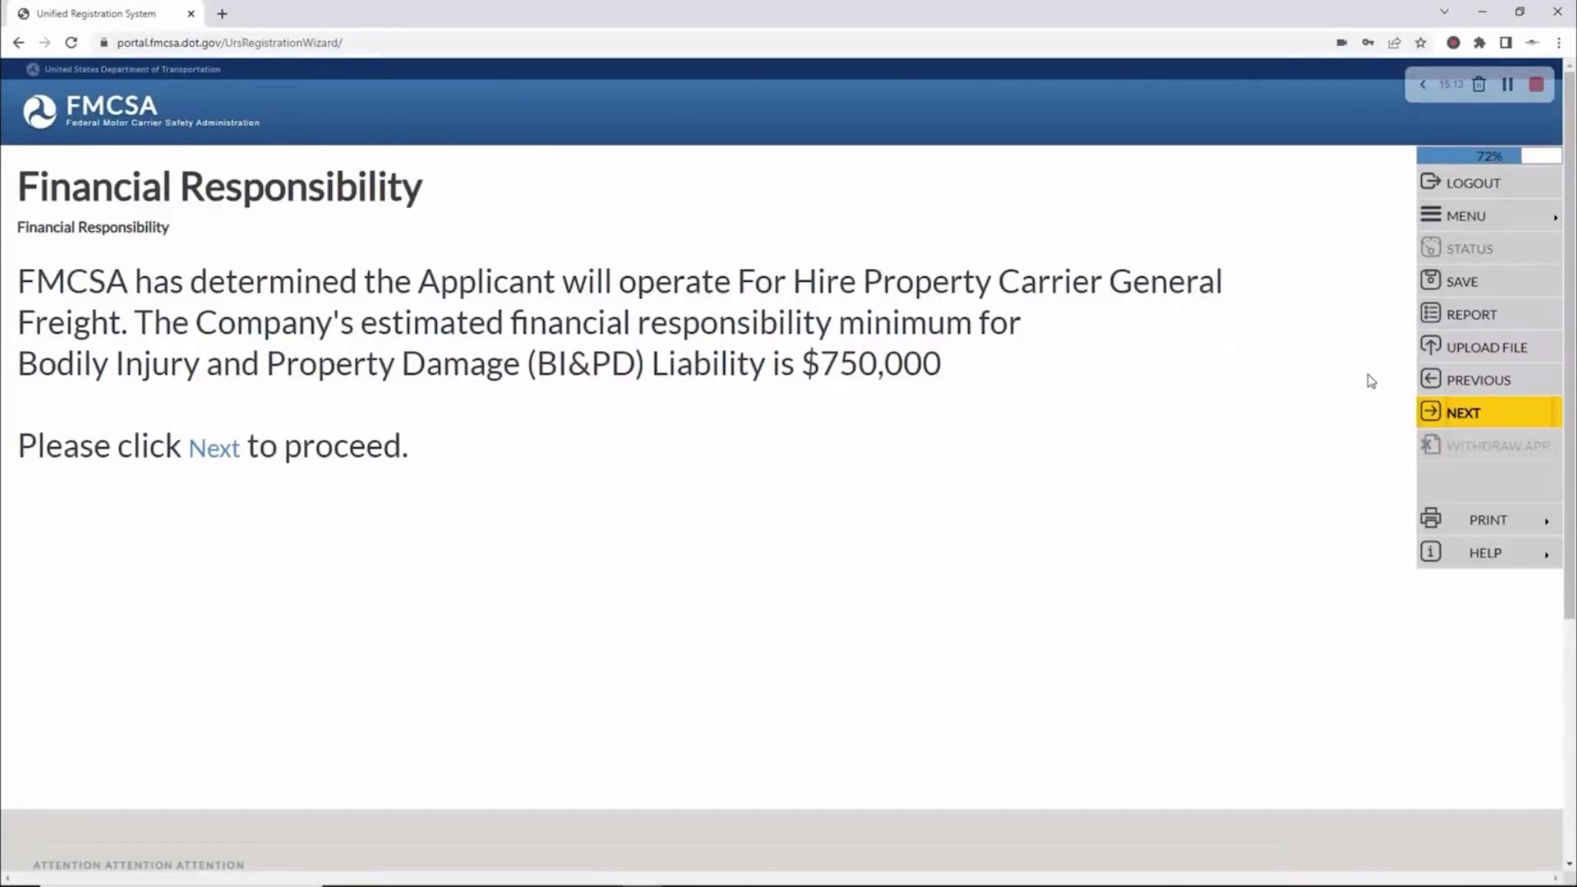
click(1481, 413)
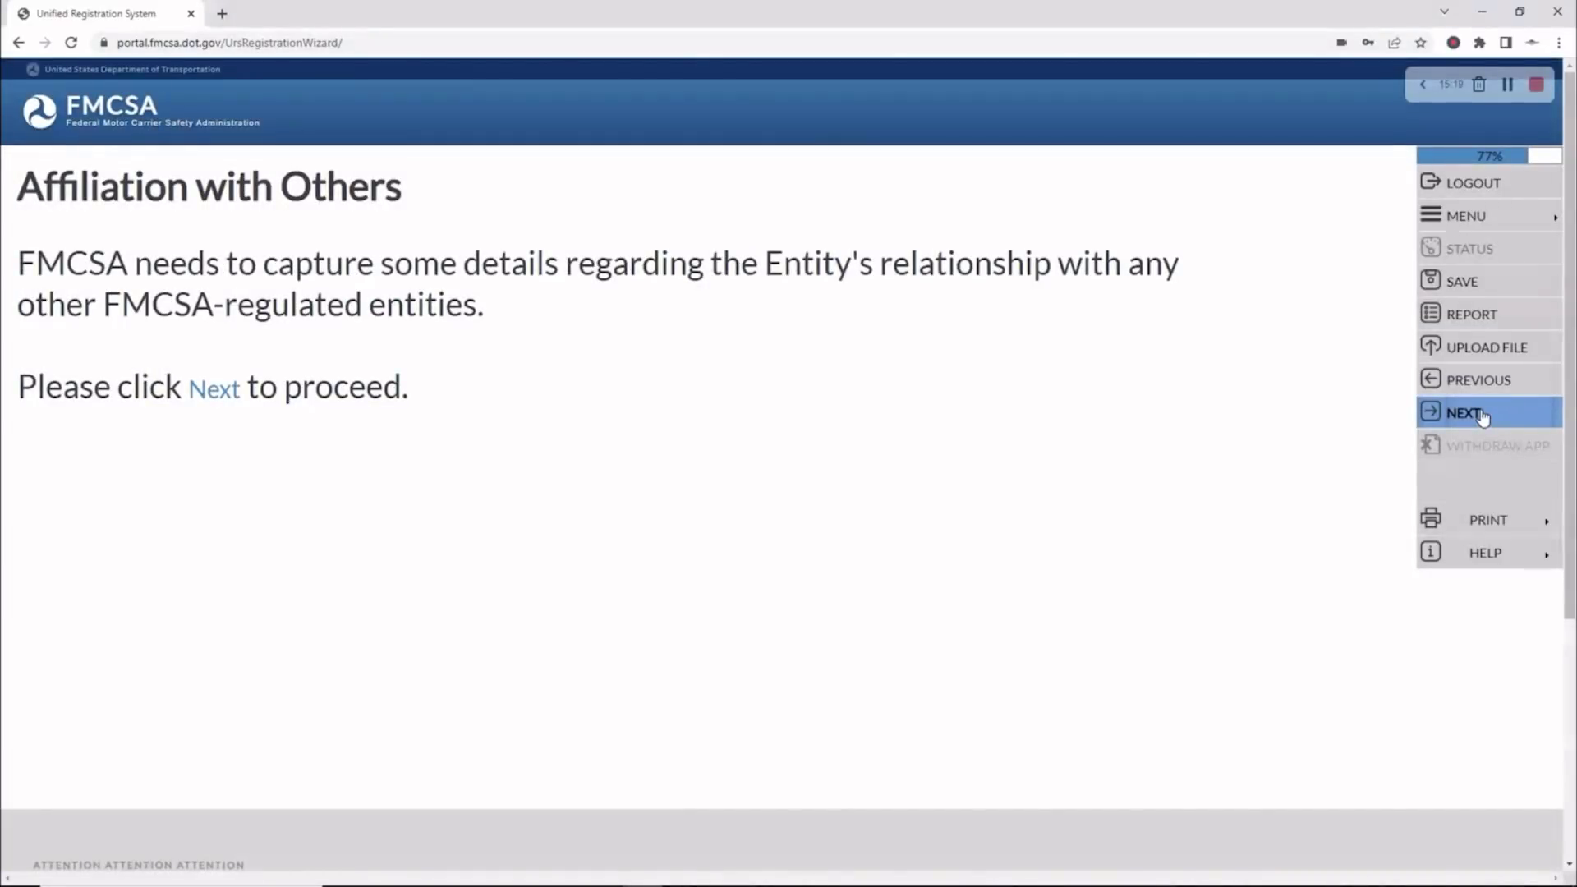
Answer Yes to having affiliations and review the resulting affiliation page
click(1483, 415)
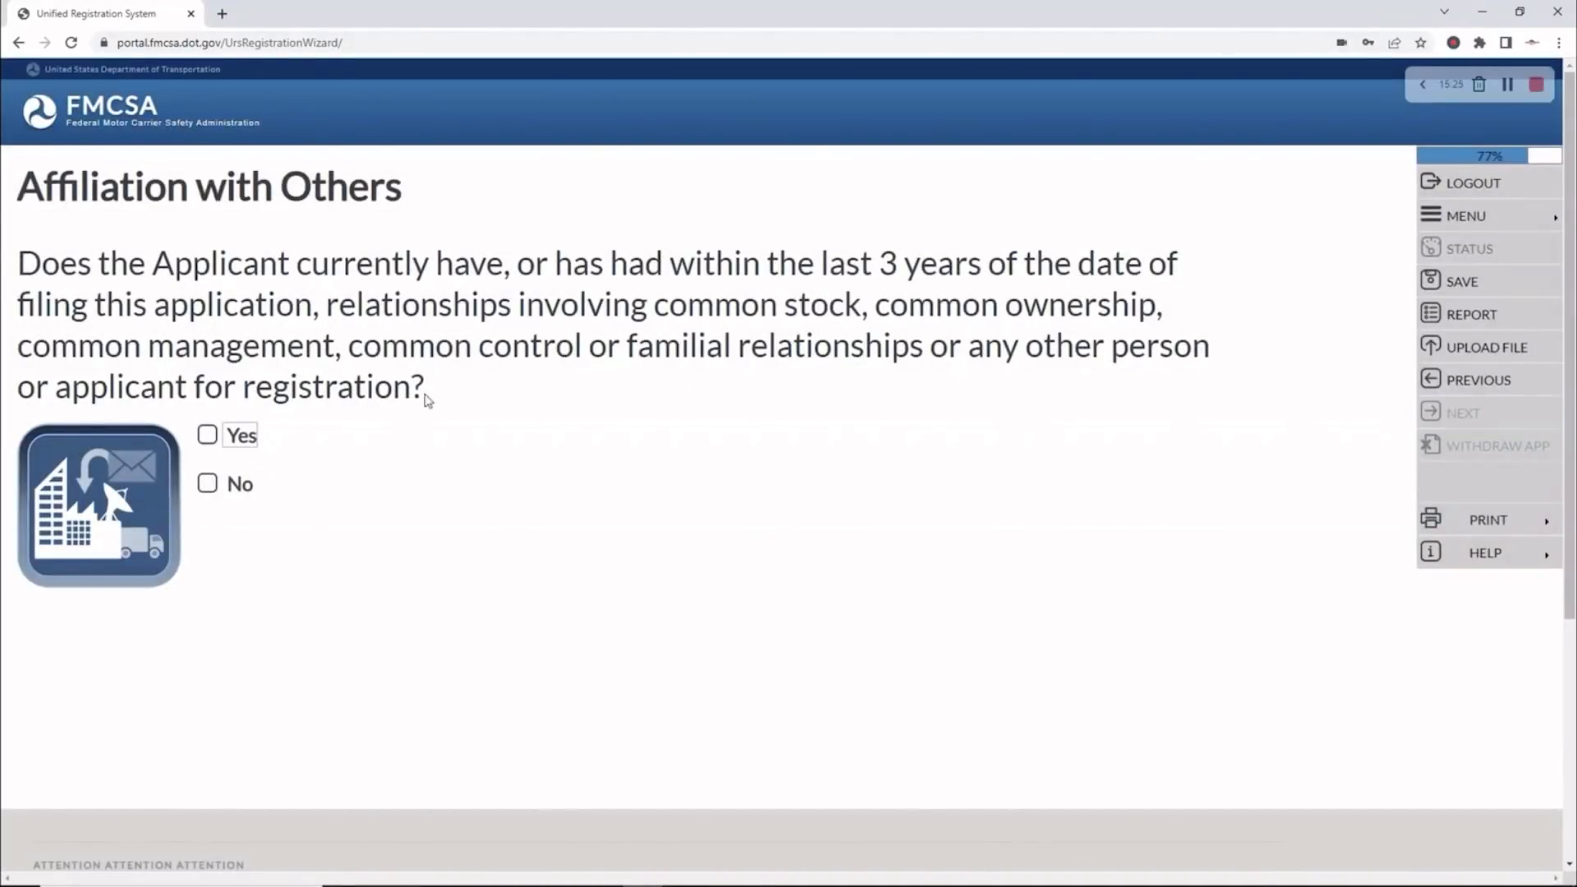
click(208, 435)
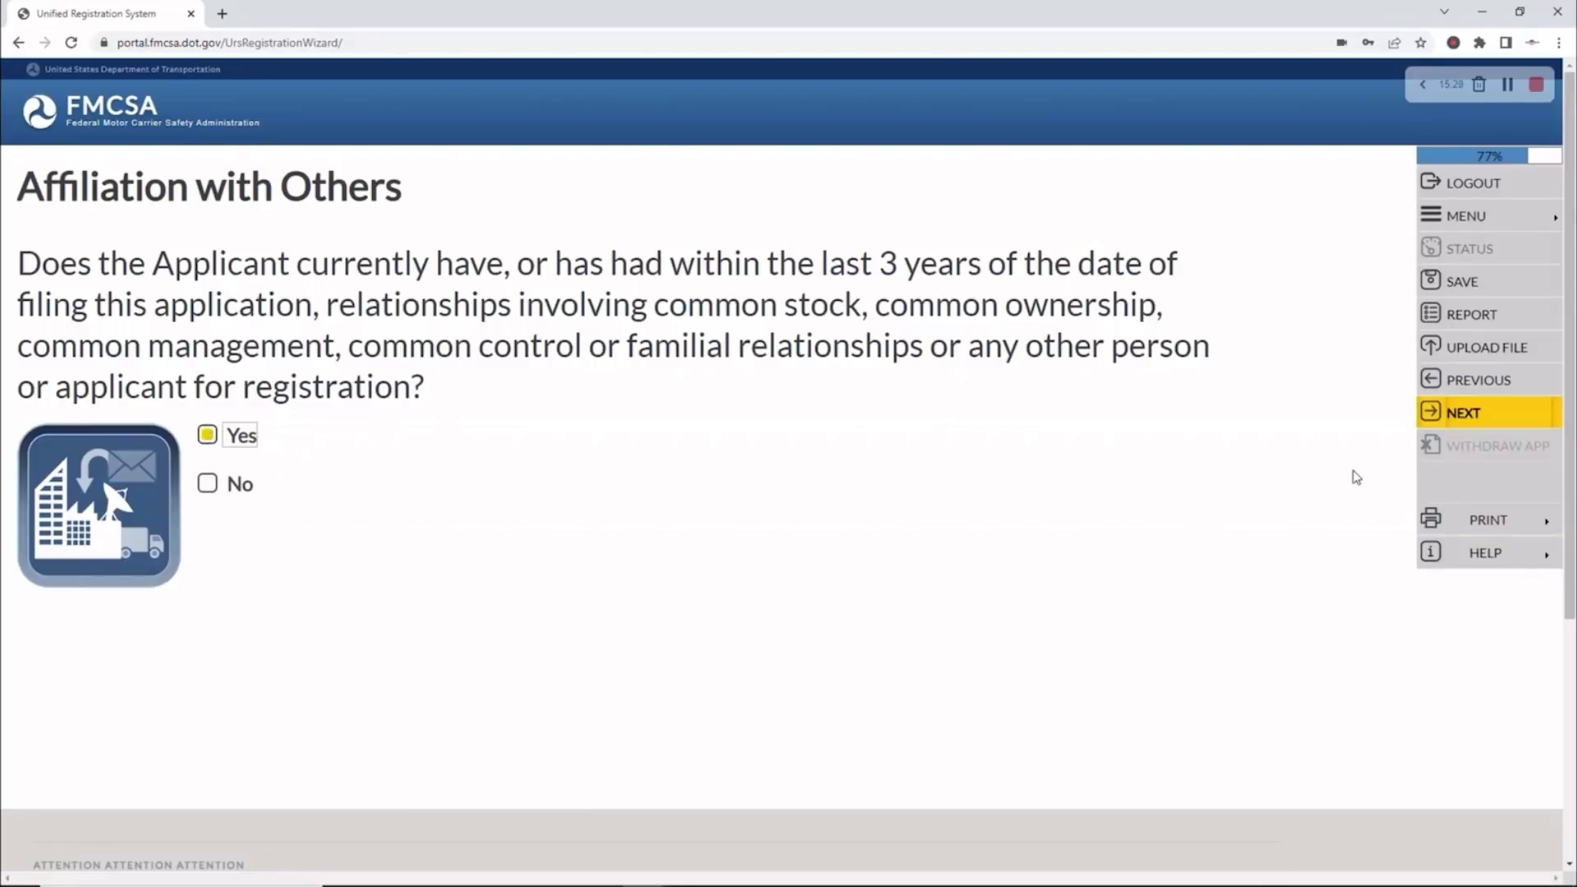
click(1469, 424)
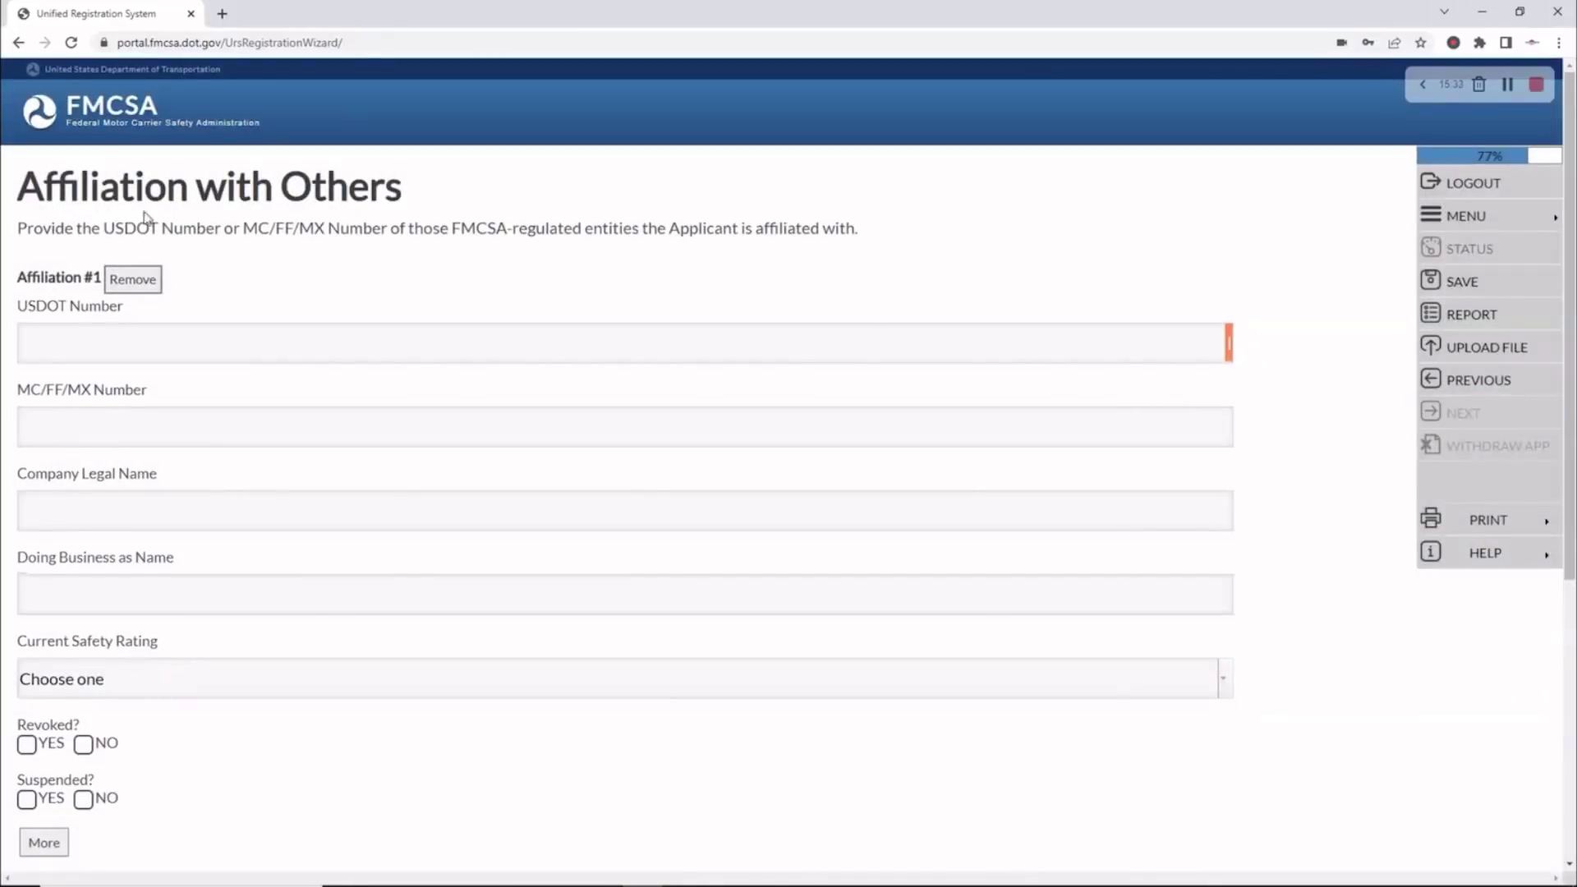
scroll(514, 551, down, 4)
scroll(525, 538, up, 2)
scroll(526, 531, up, 2)
scroll(120, 408, down, 2)
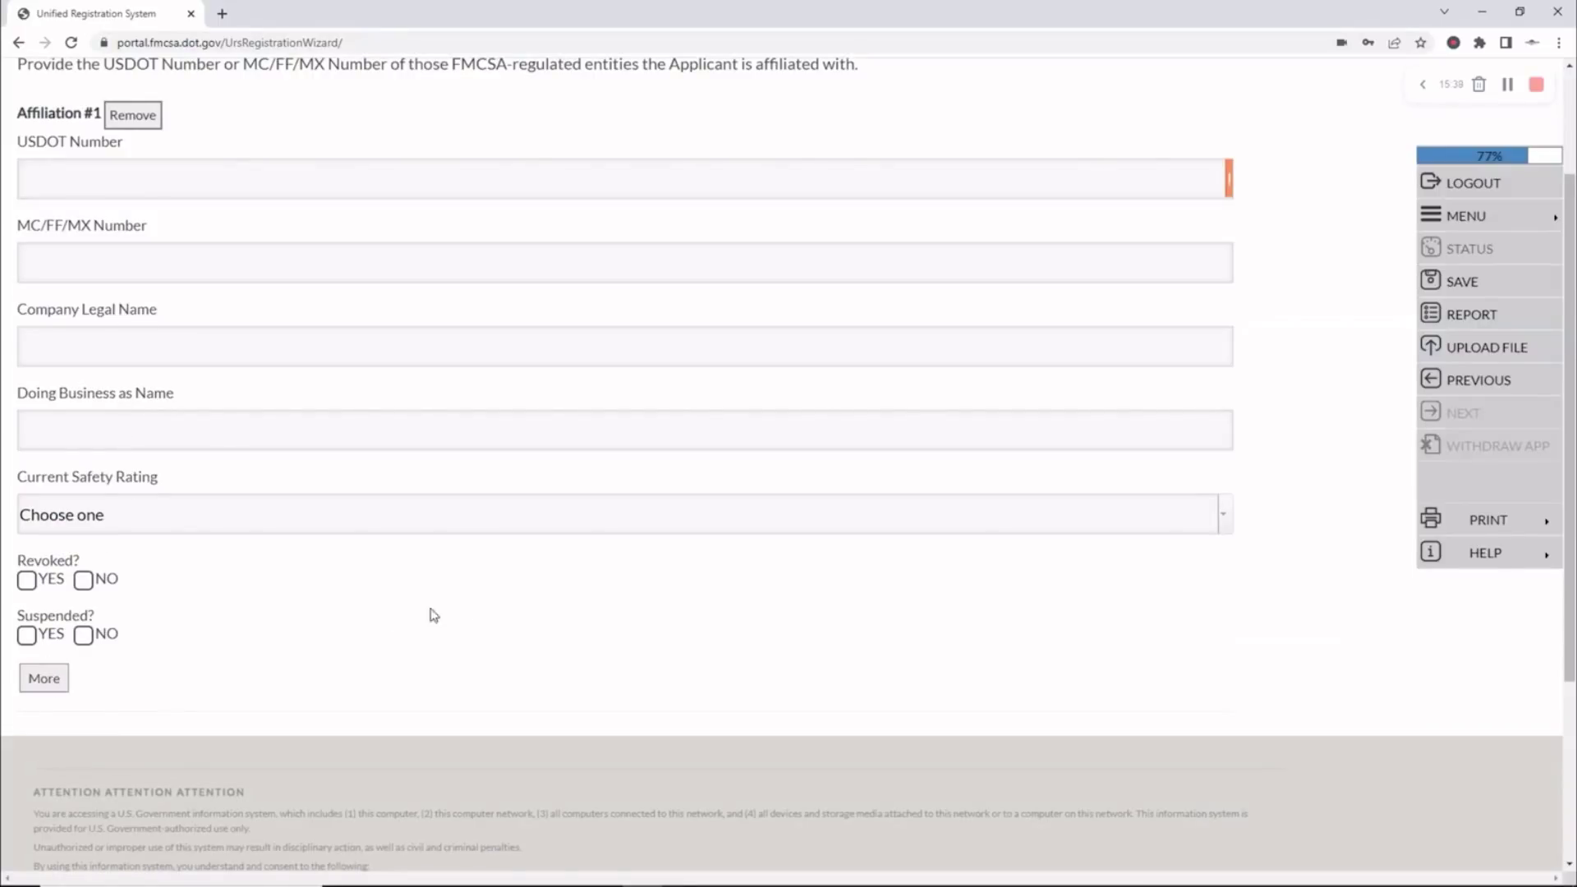
scroll(395, 616, up, 2)
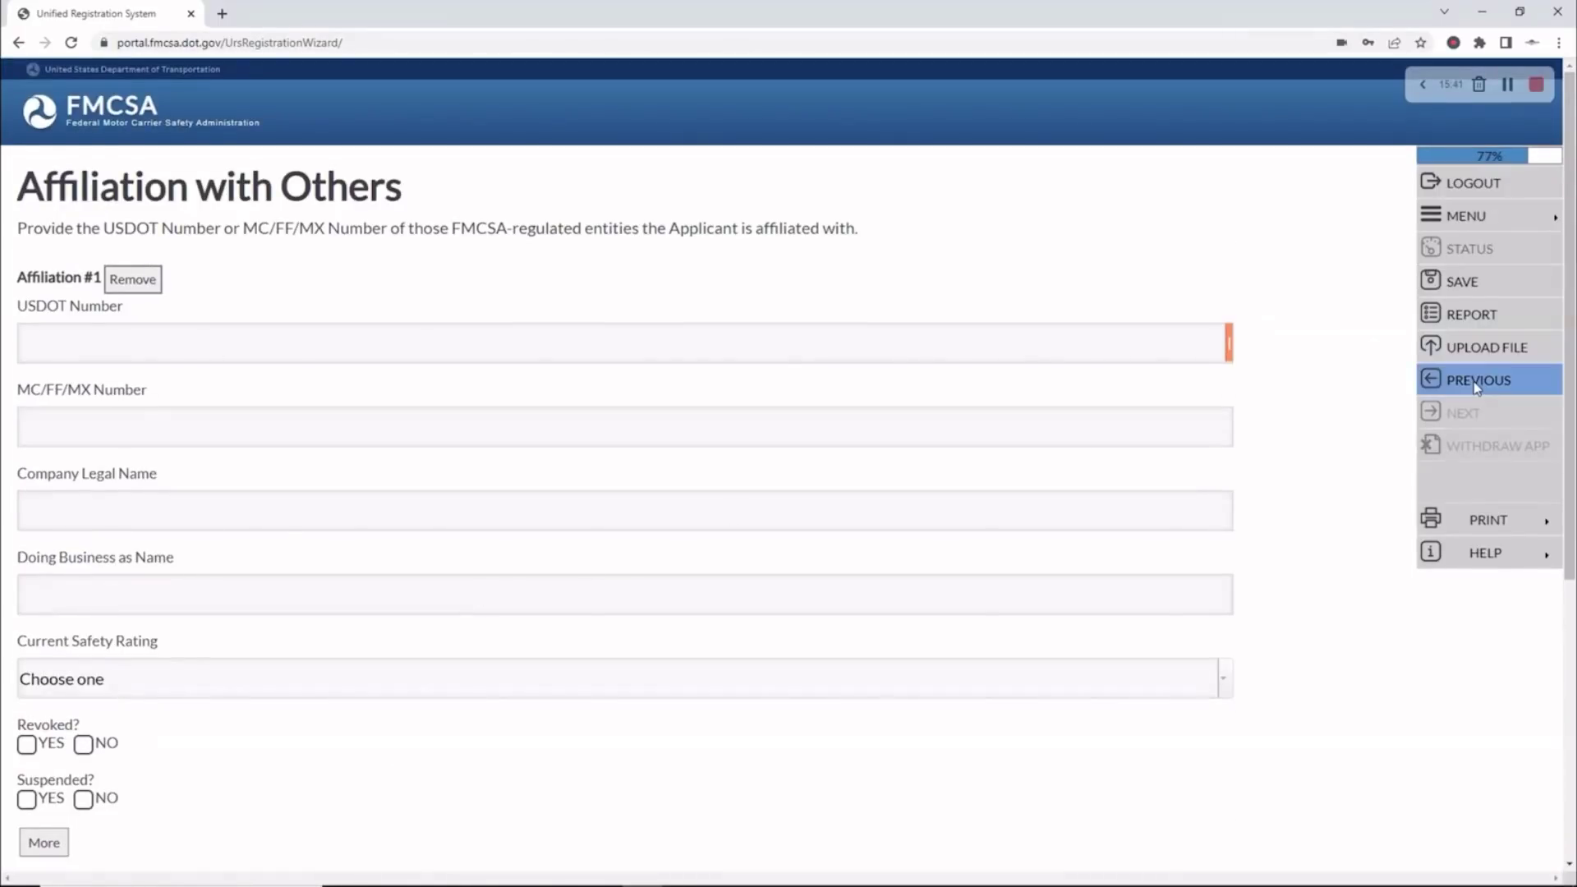
Go back, change the affiliation answer to No, and continue past the summary
click(1474, 379)
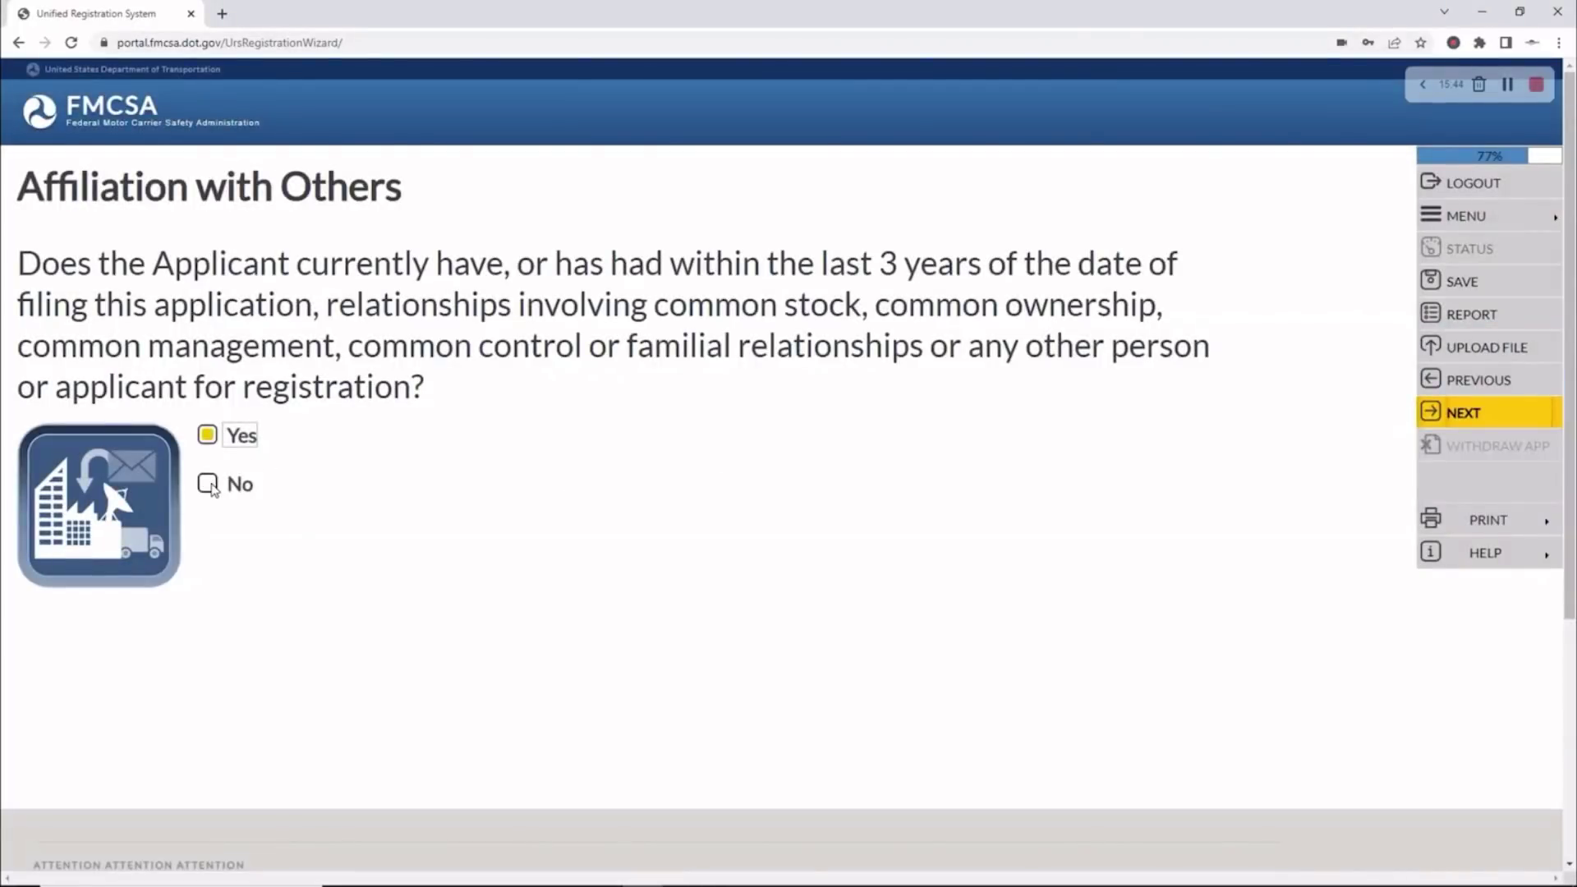
click(208, 484)
click(1504, 417)
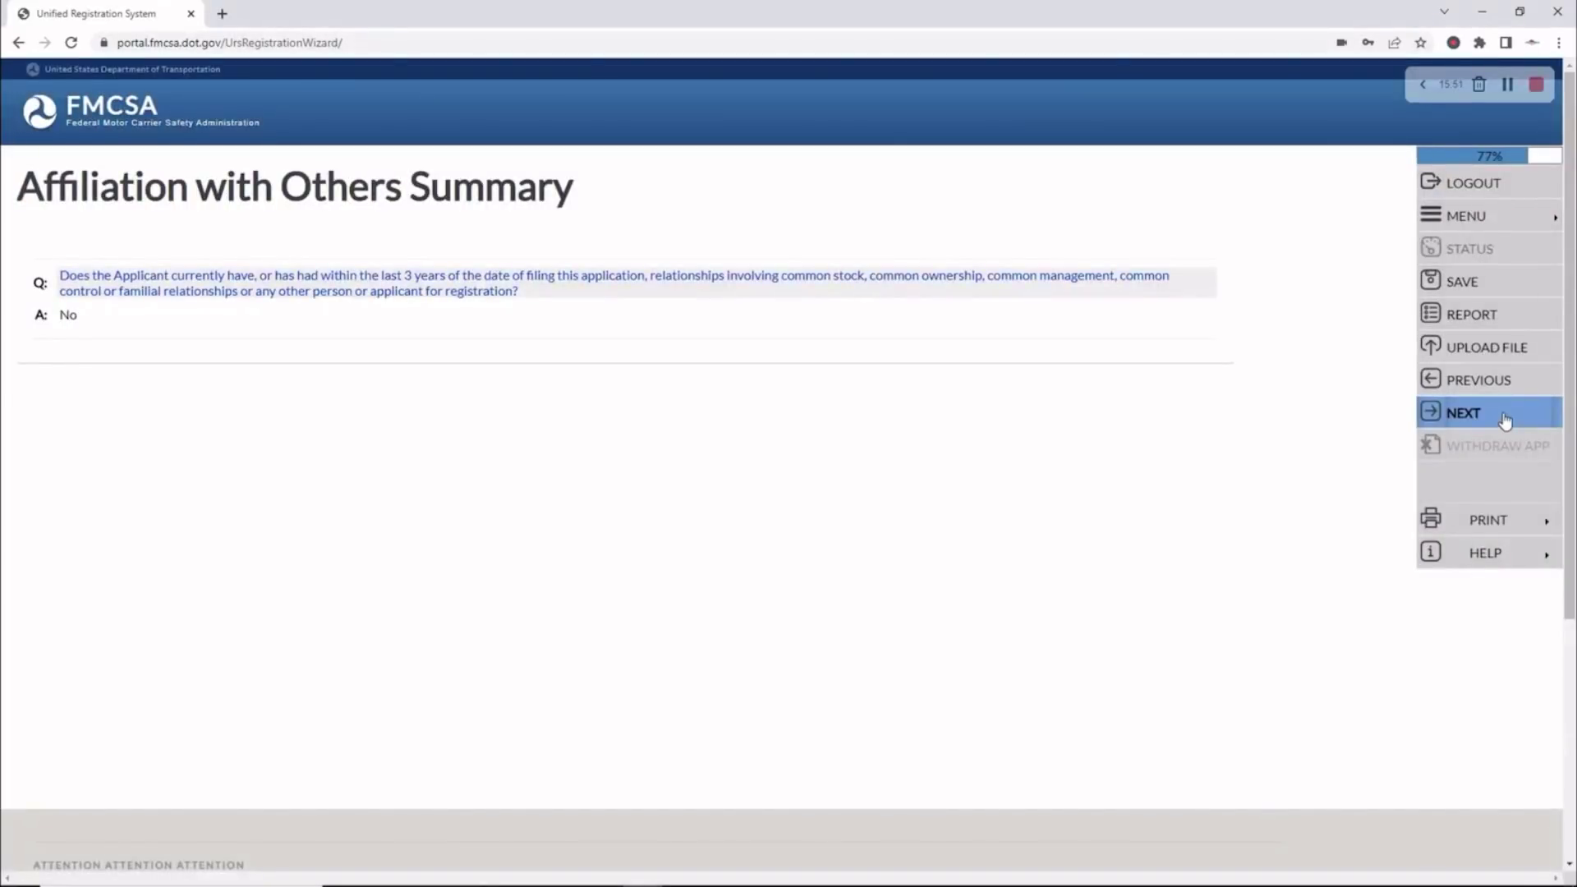
click(1505, 417)
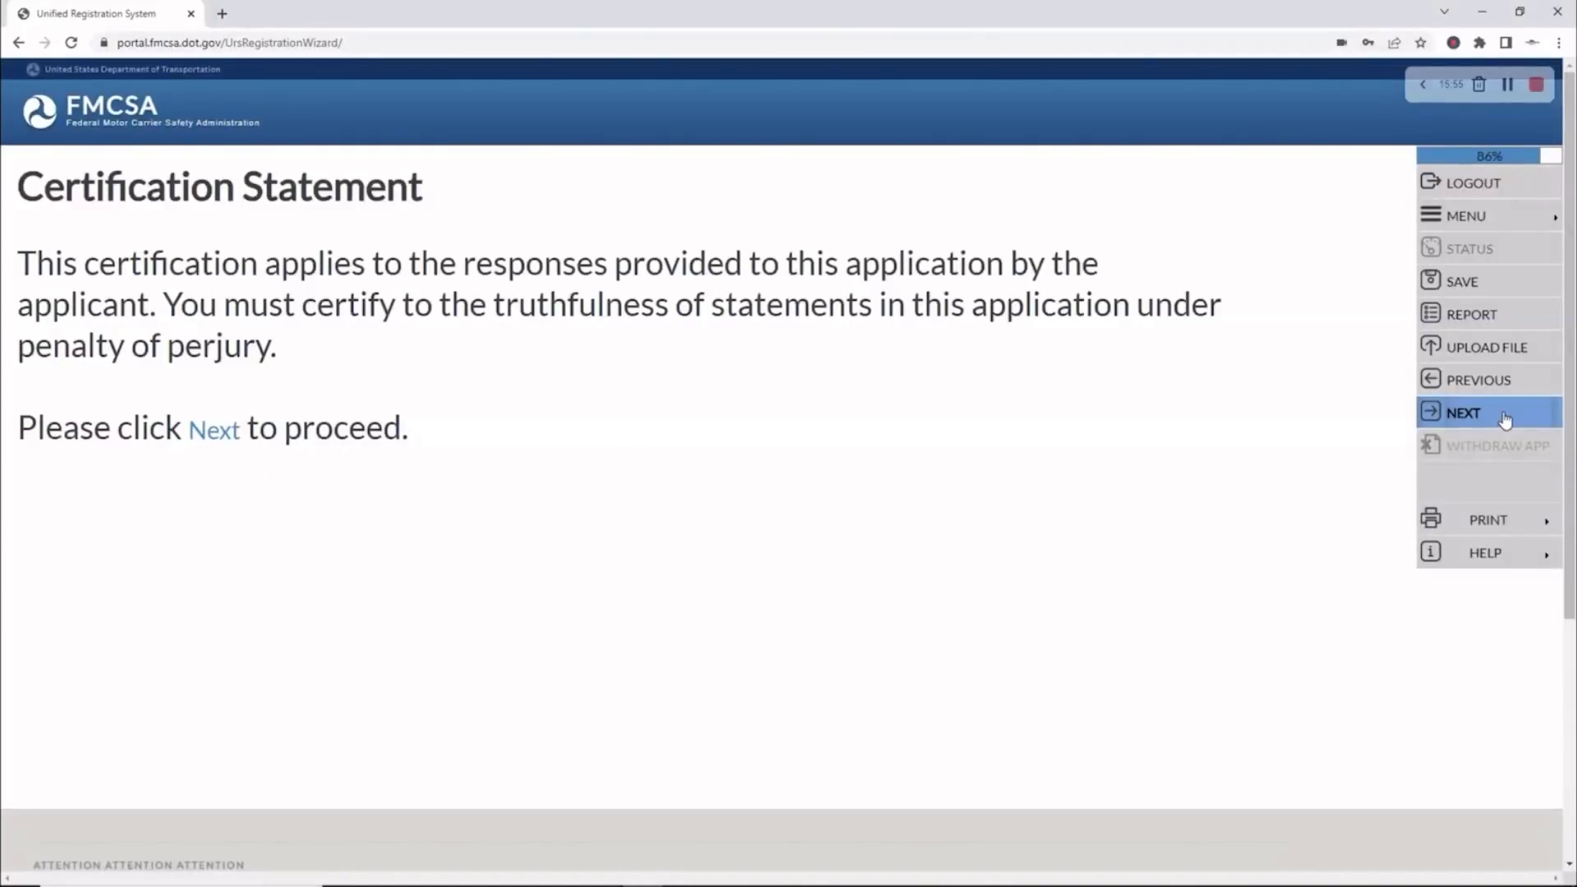
click(1504, 417)
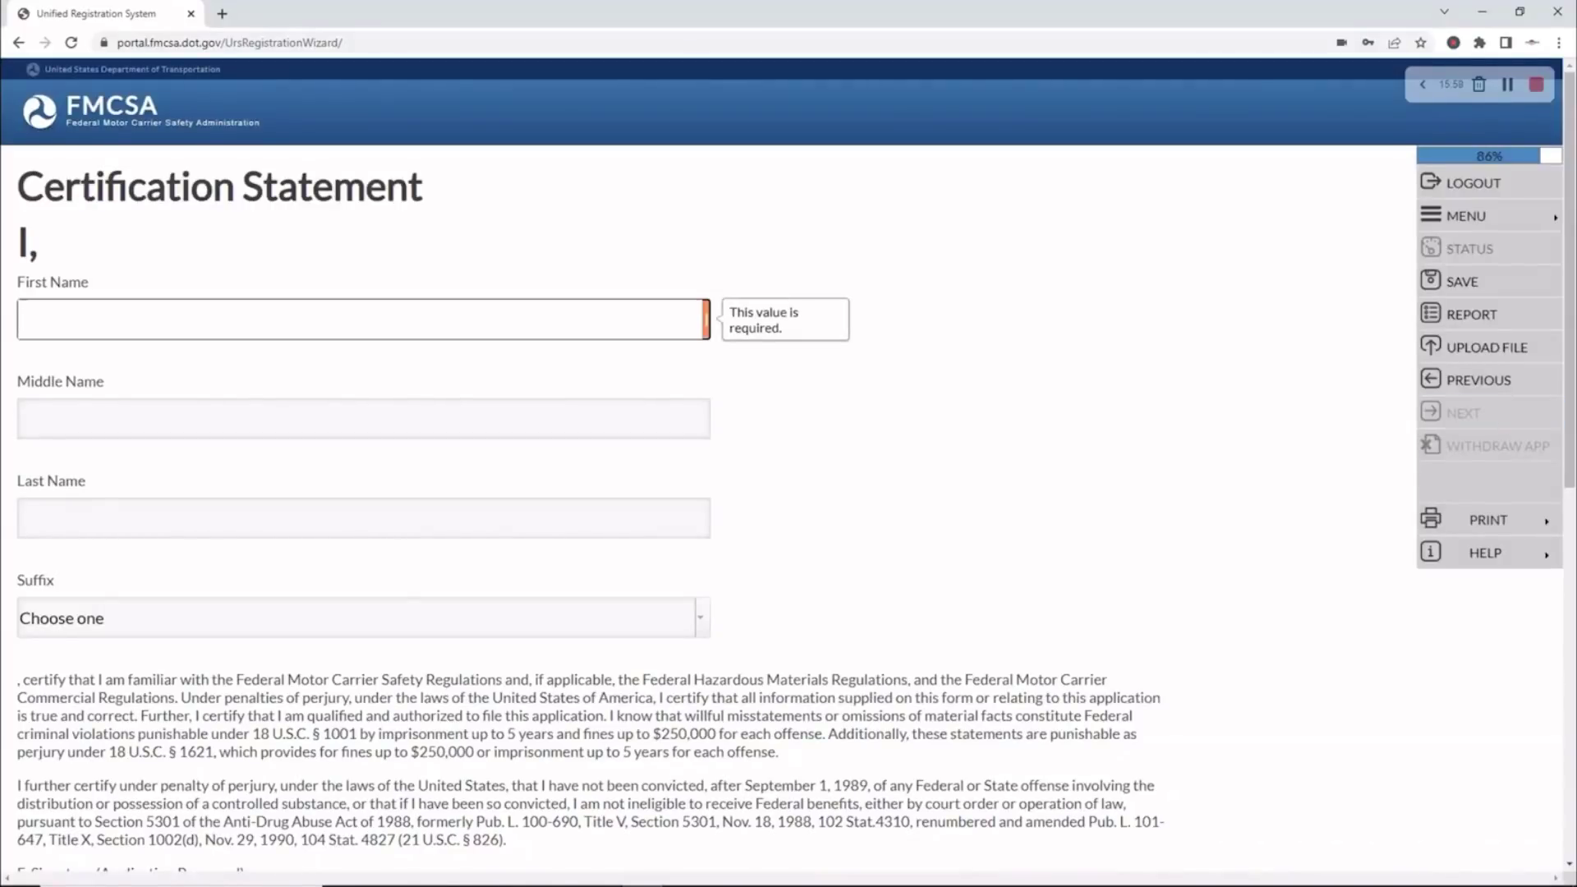
Enter the certifying official's first and last names in the Certification Statement
key(alt+Tab)
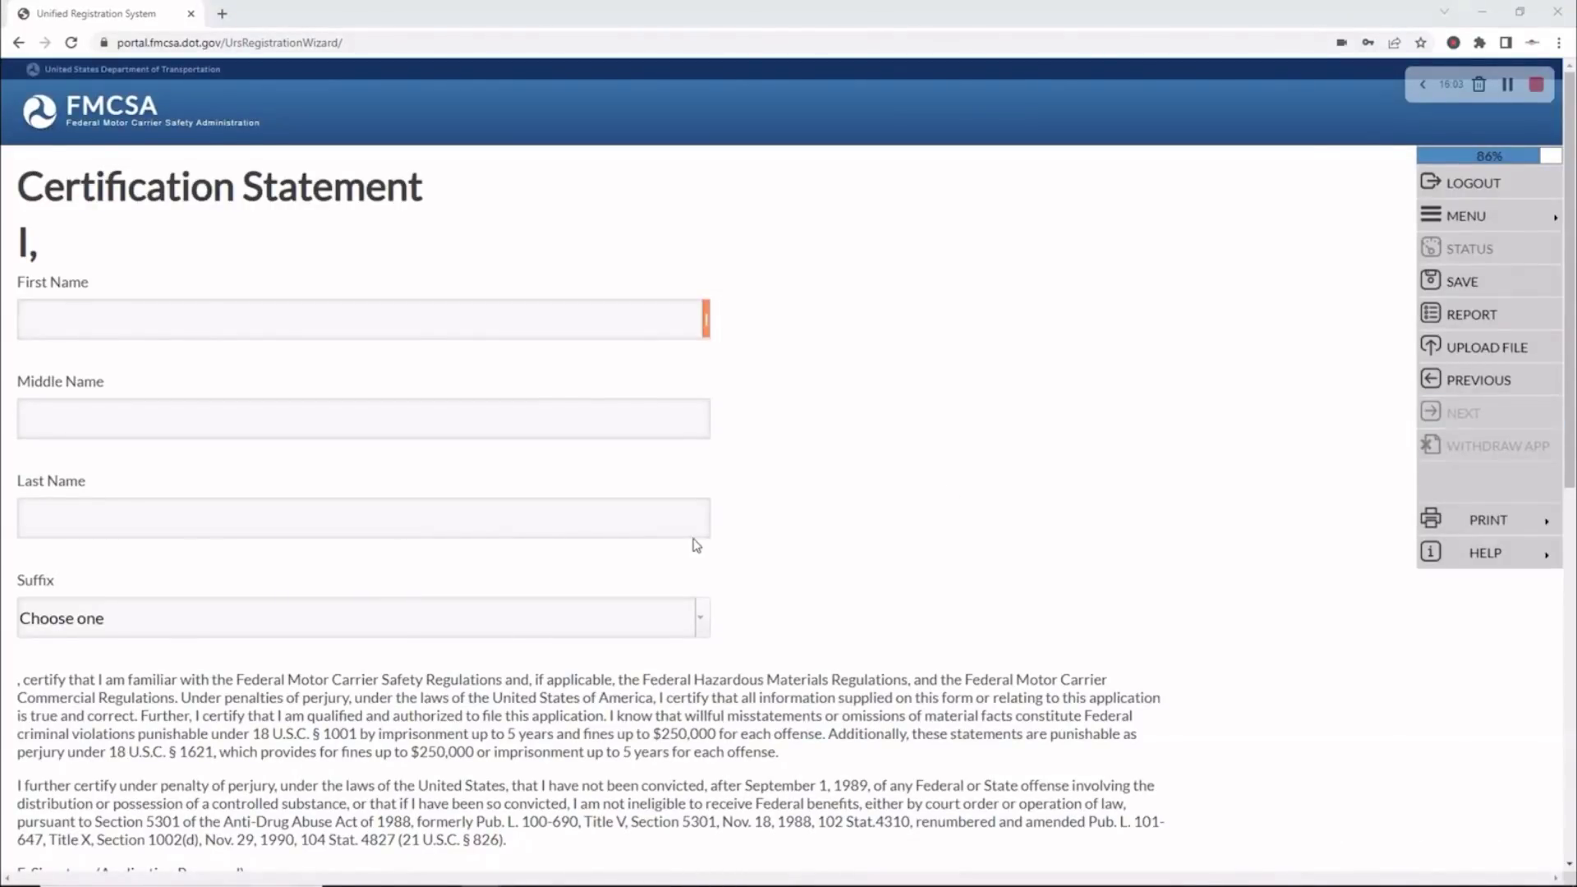
click(70, 315)
drag(146, 329, 58, 320)
key(ctrl+x)
click(50, 512)
key(ctrl+v)
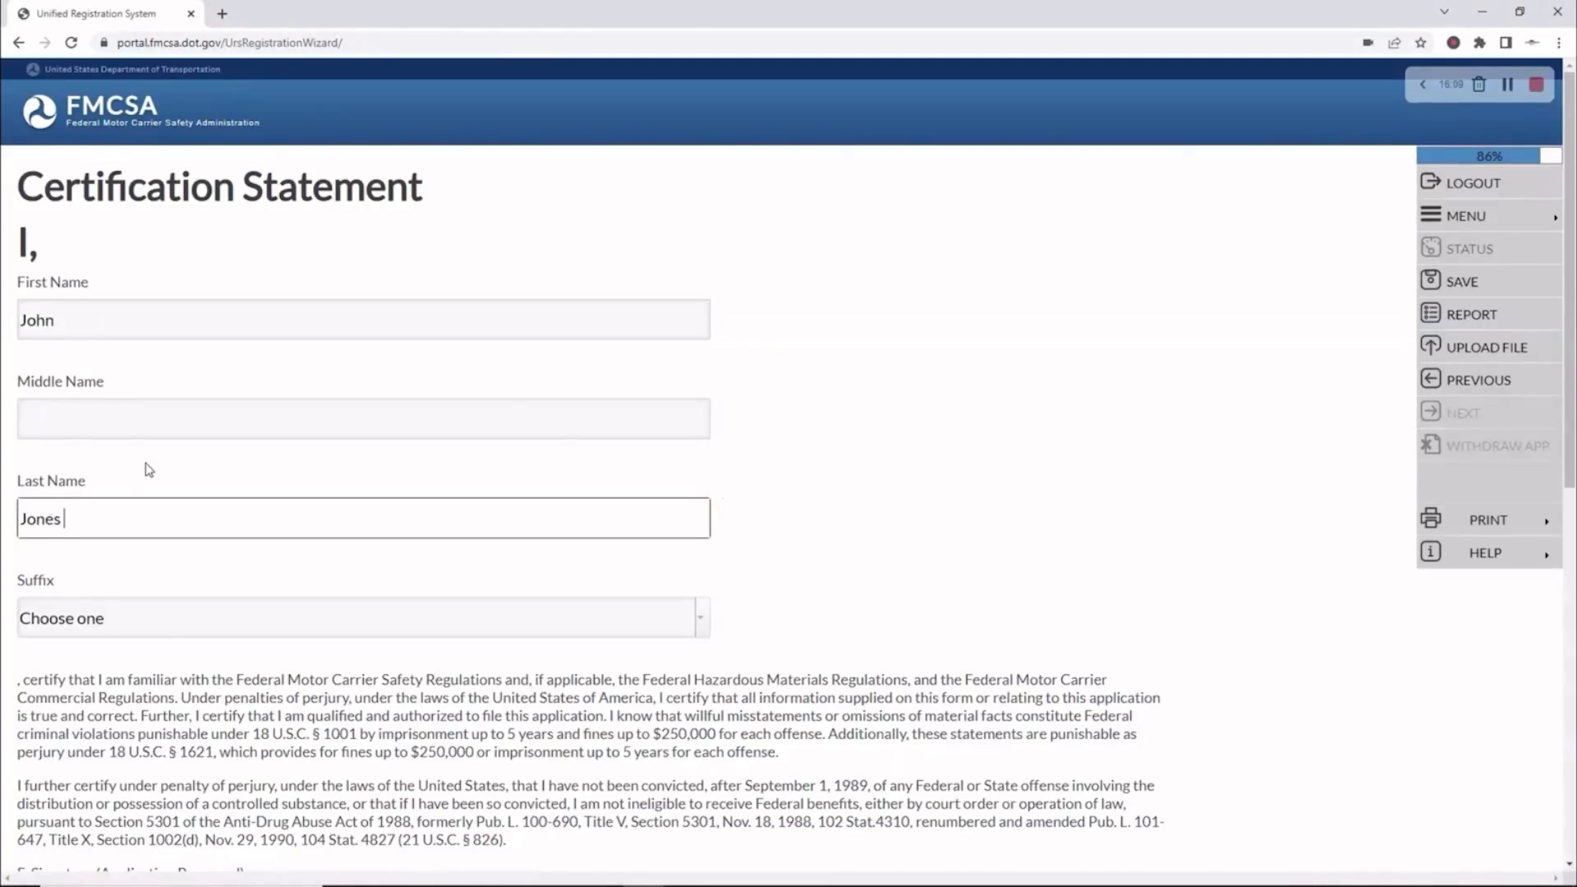
scroll(145, 468, down, 8)
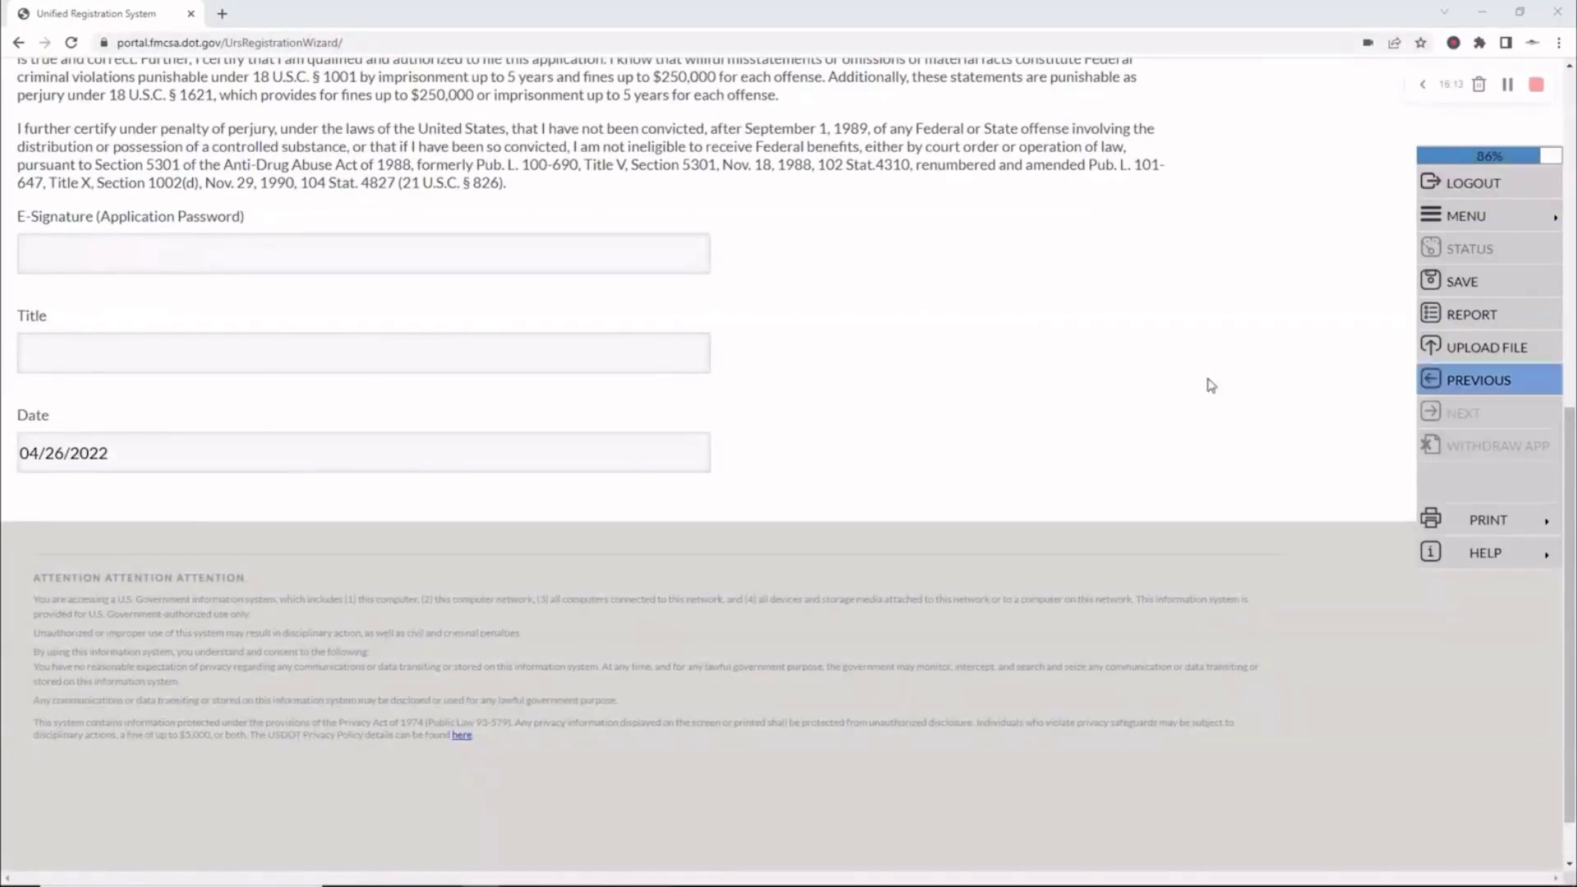
E-sign with the application password, set the title to OWNER, and submit
click(68, 249)
key(ctrl+v)
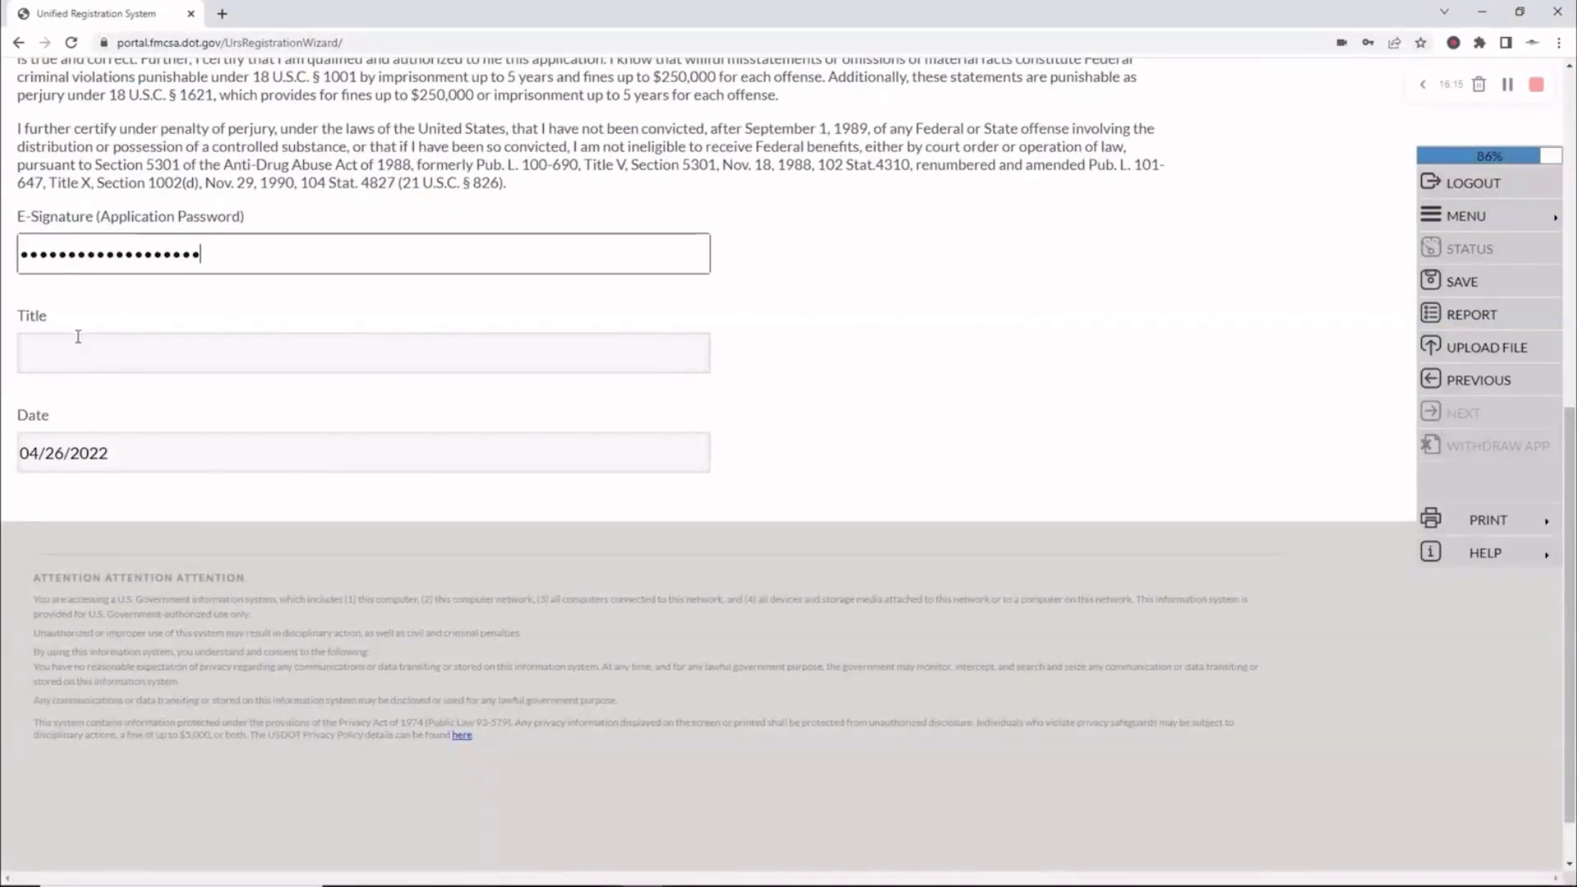
click(71, 351)
text(OWNER)
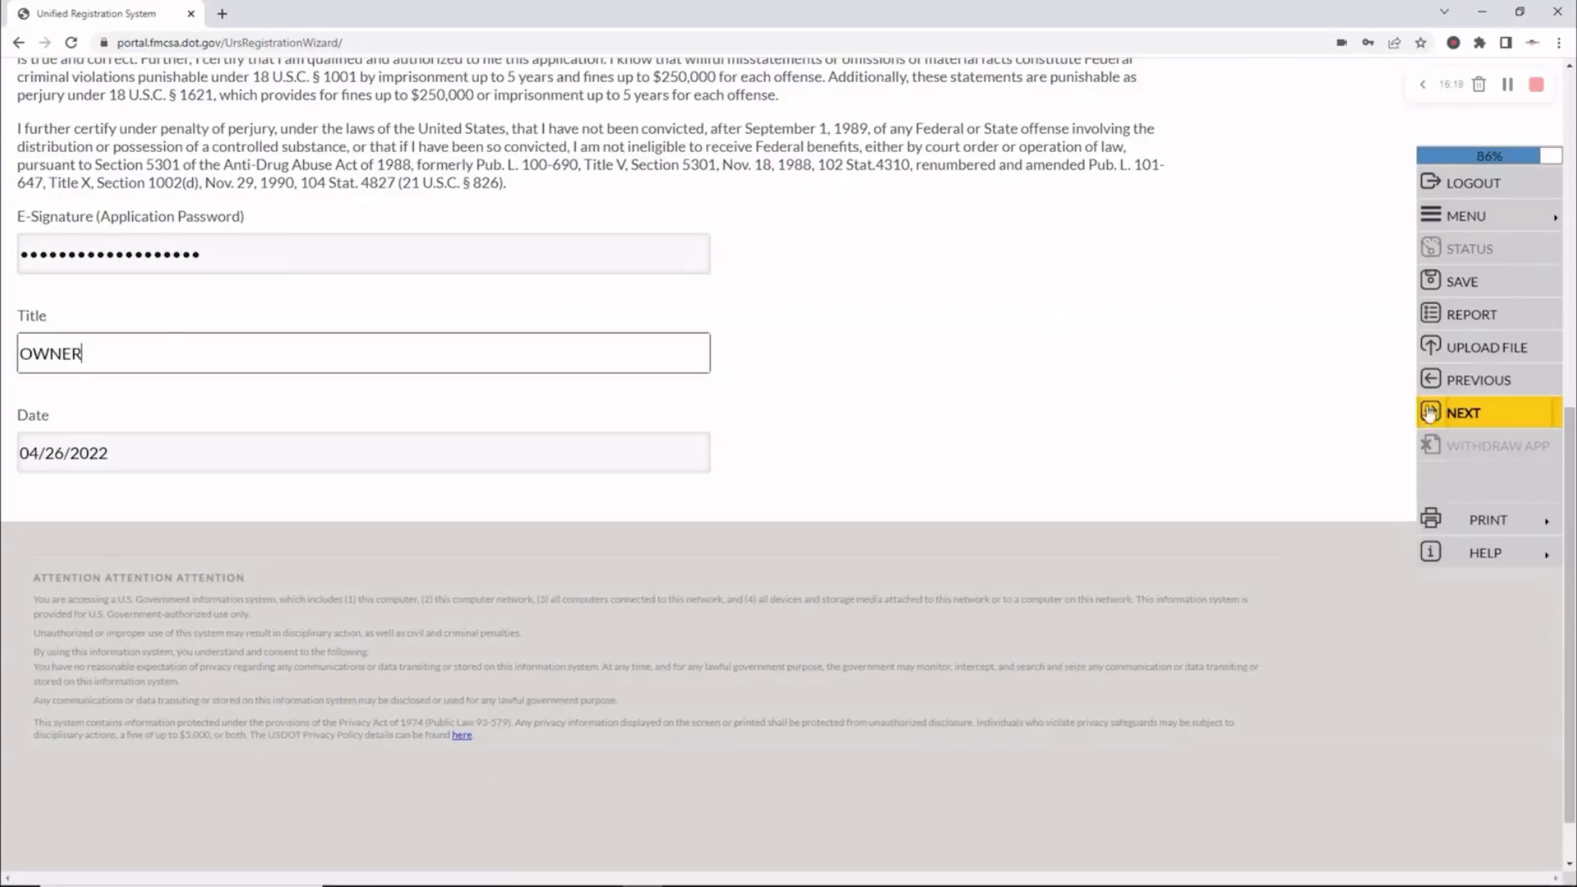
click(1459, 412)
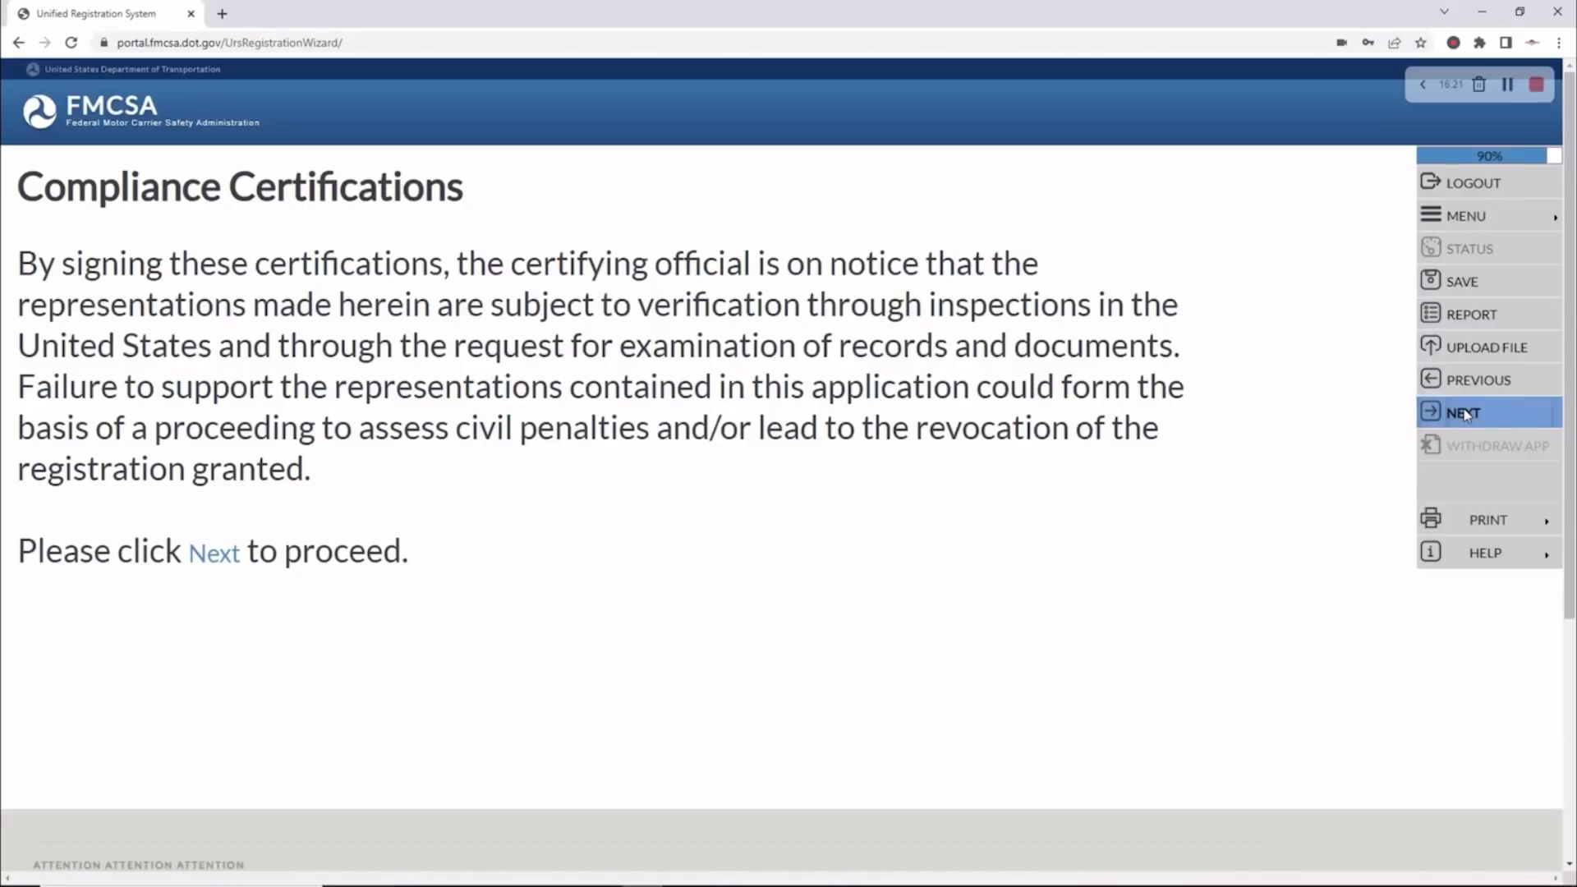
Certify Yes for DOT compliance, document production, and not being disqualified
click(1466, 413)
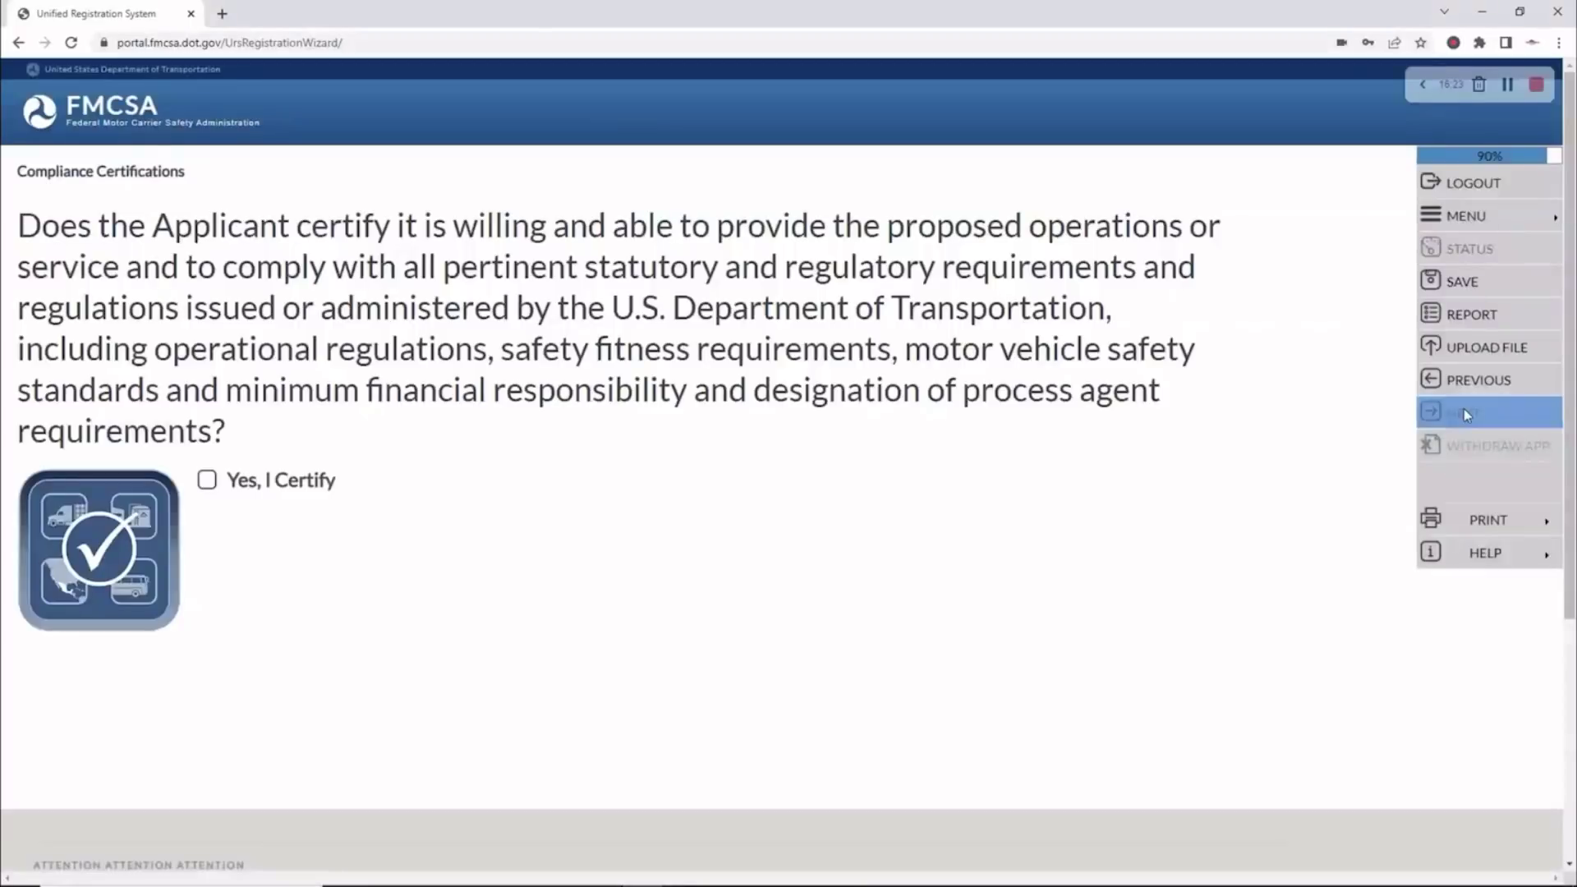
click(207, 483)
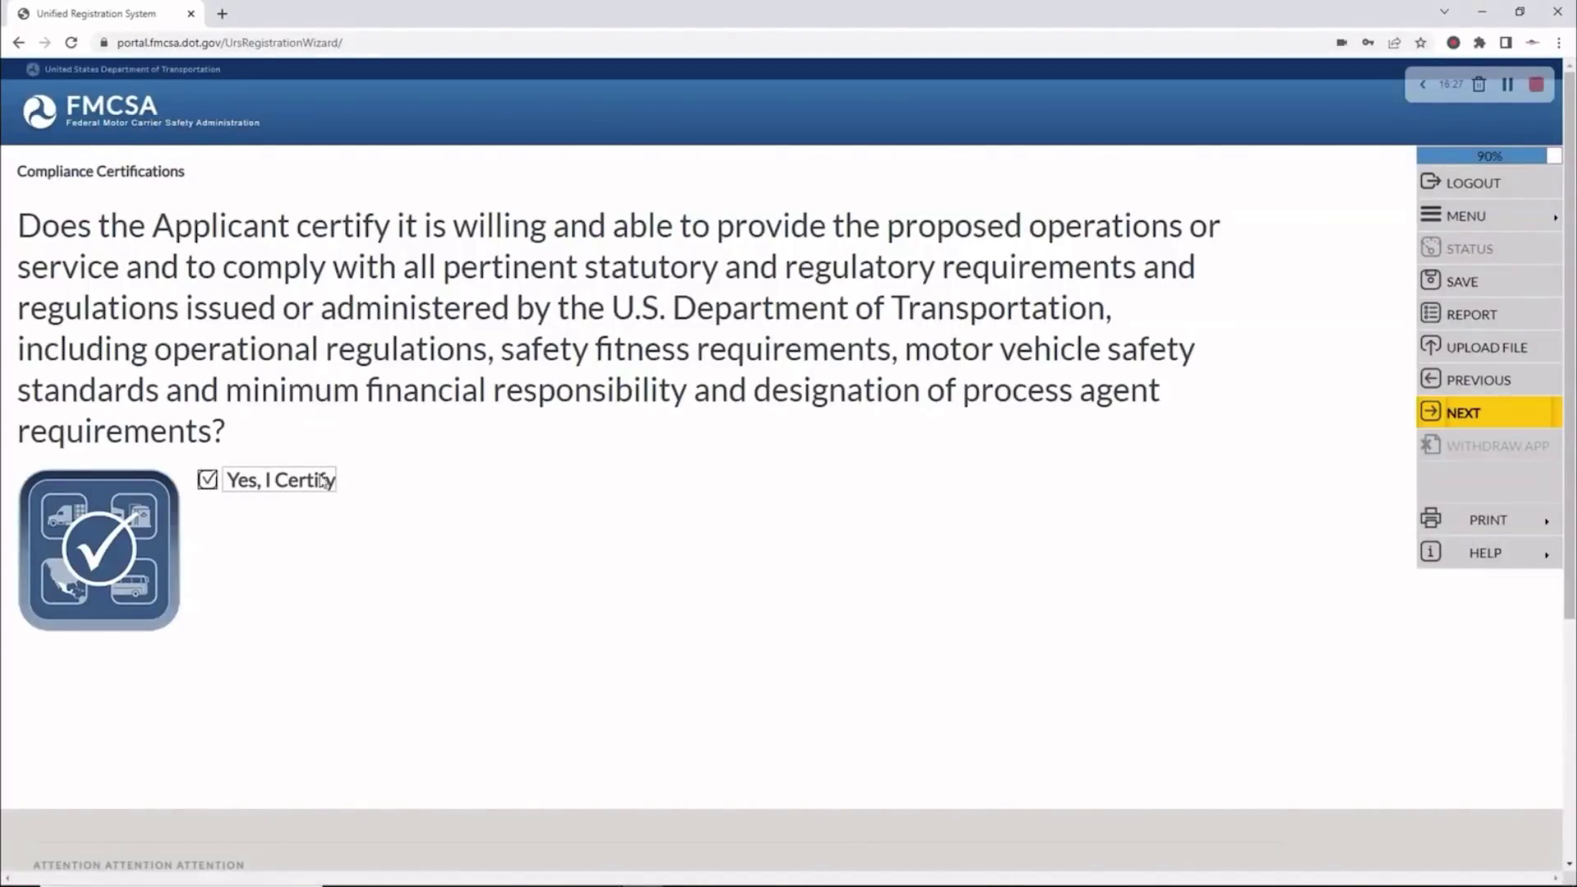
click(1482, 416)
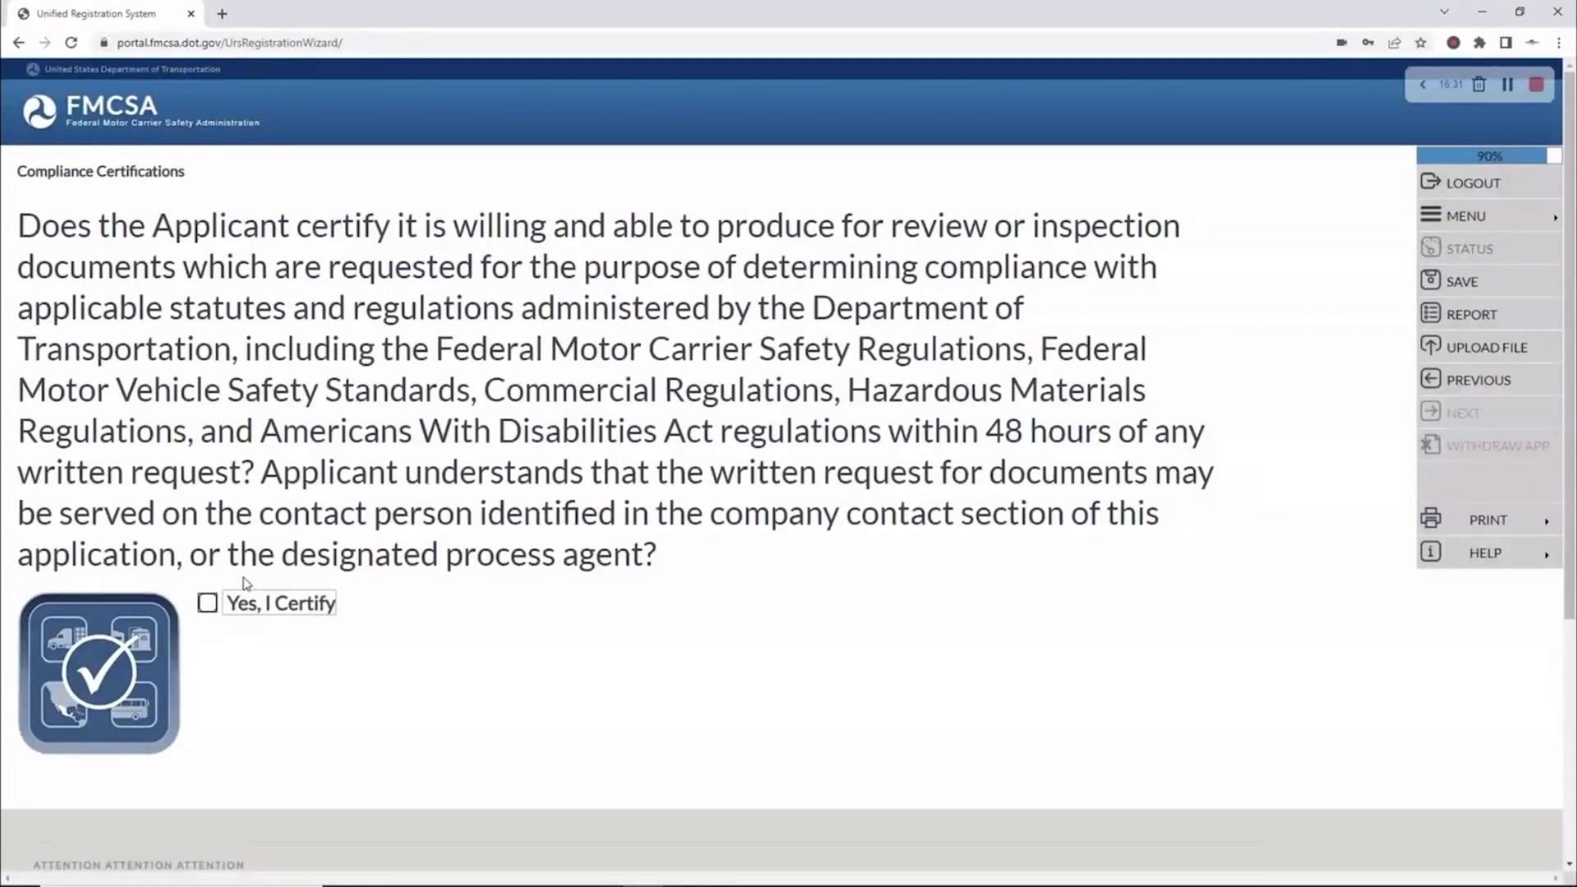
click(207, 603)
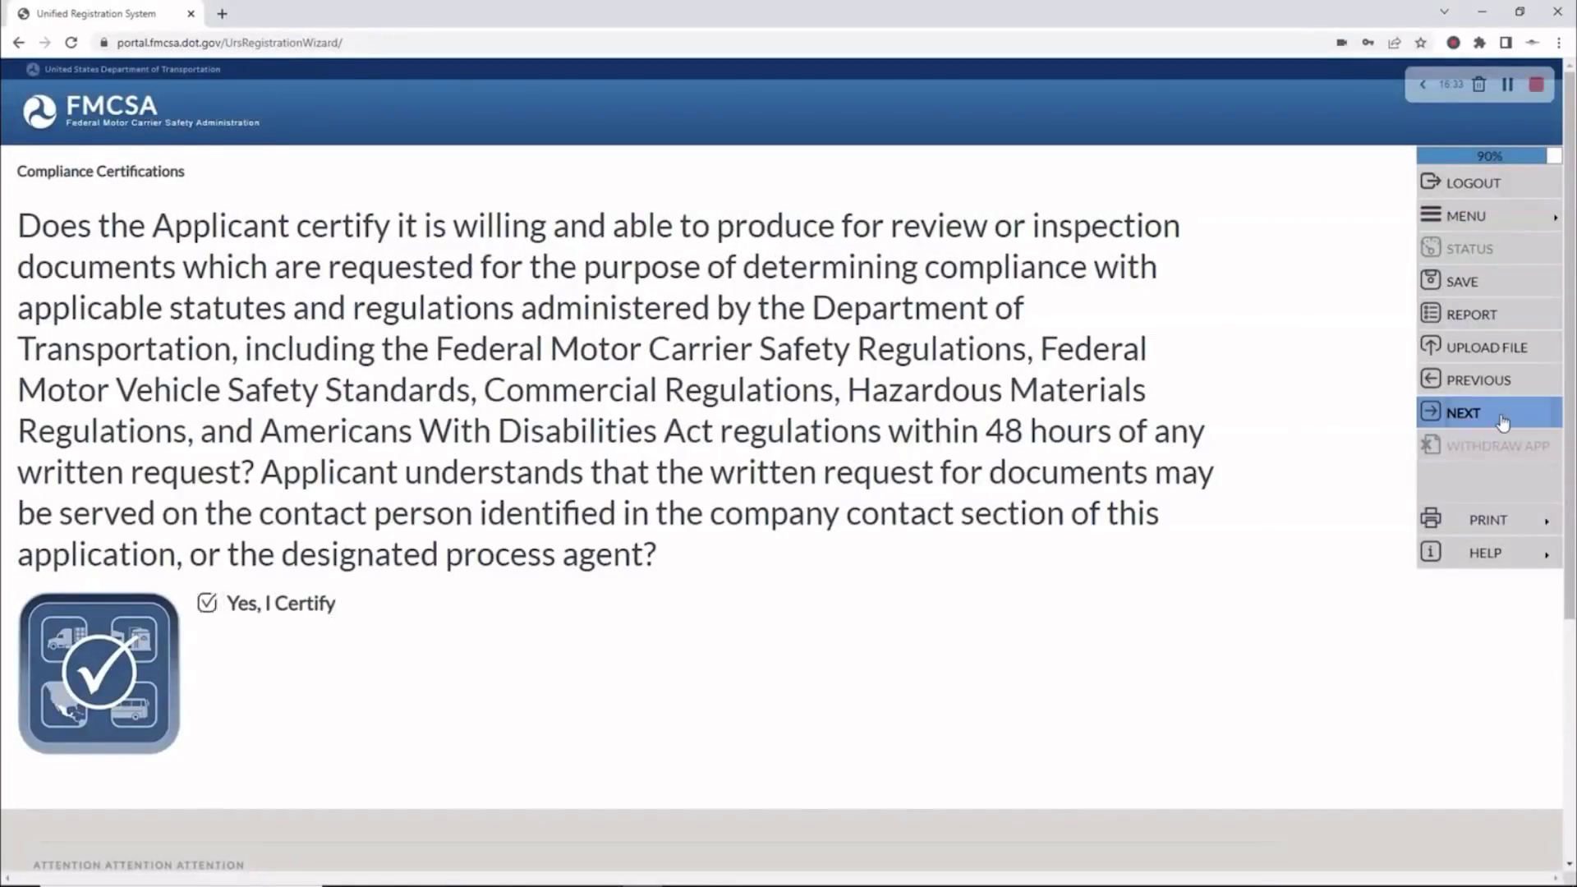
click(1500, 413)
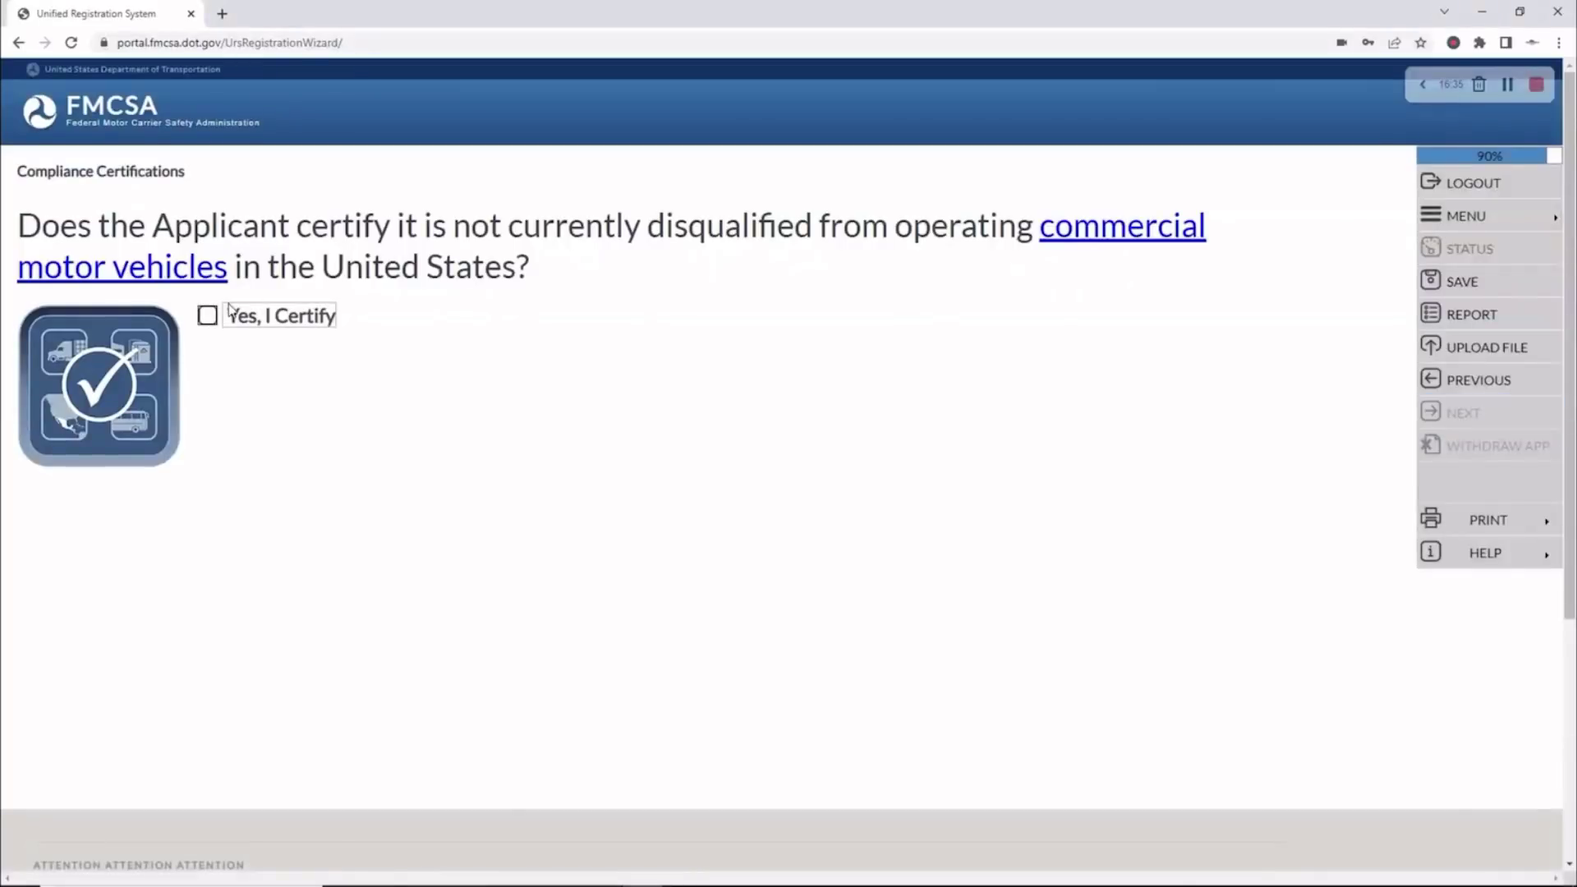
click(208, 316)
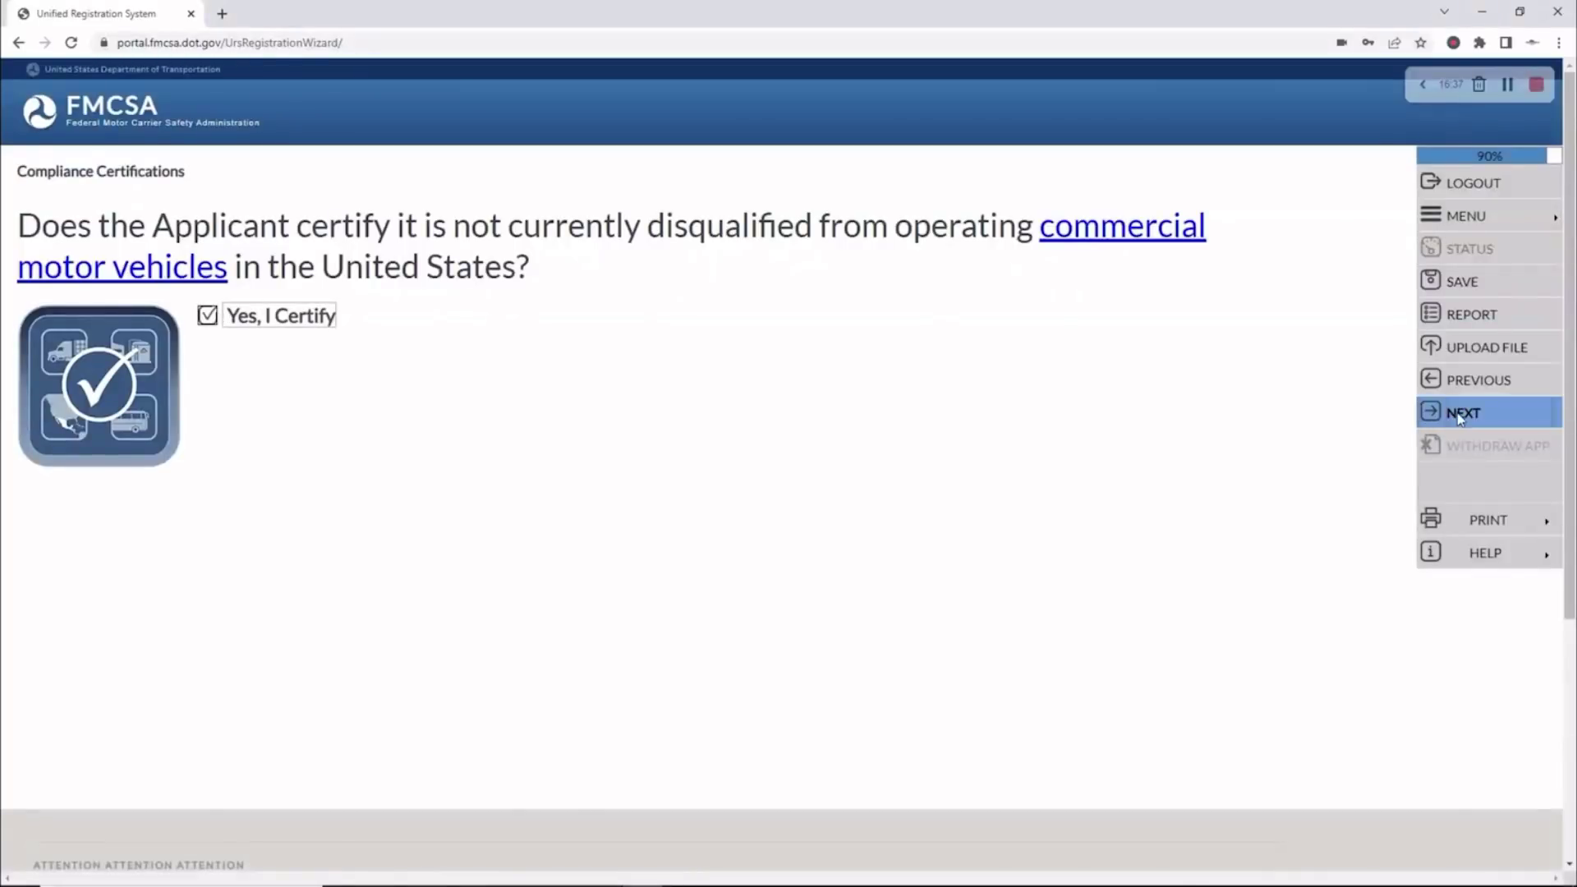
click(1461, 415)
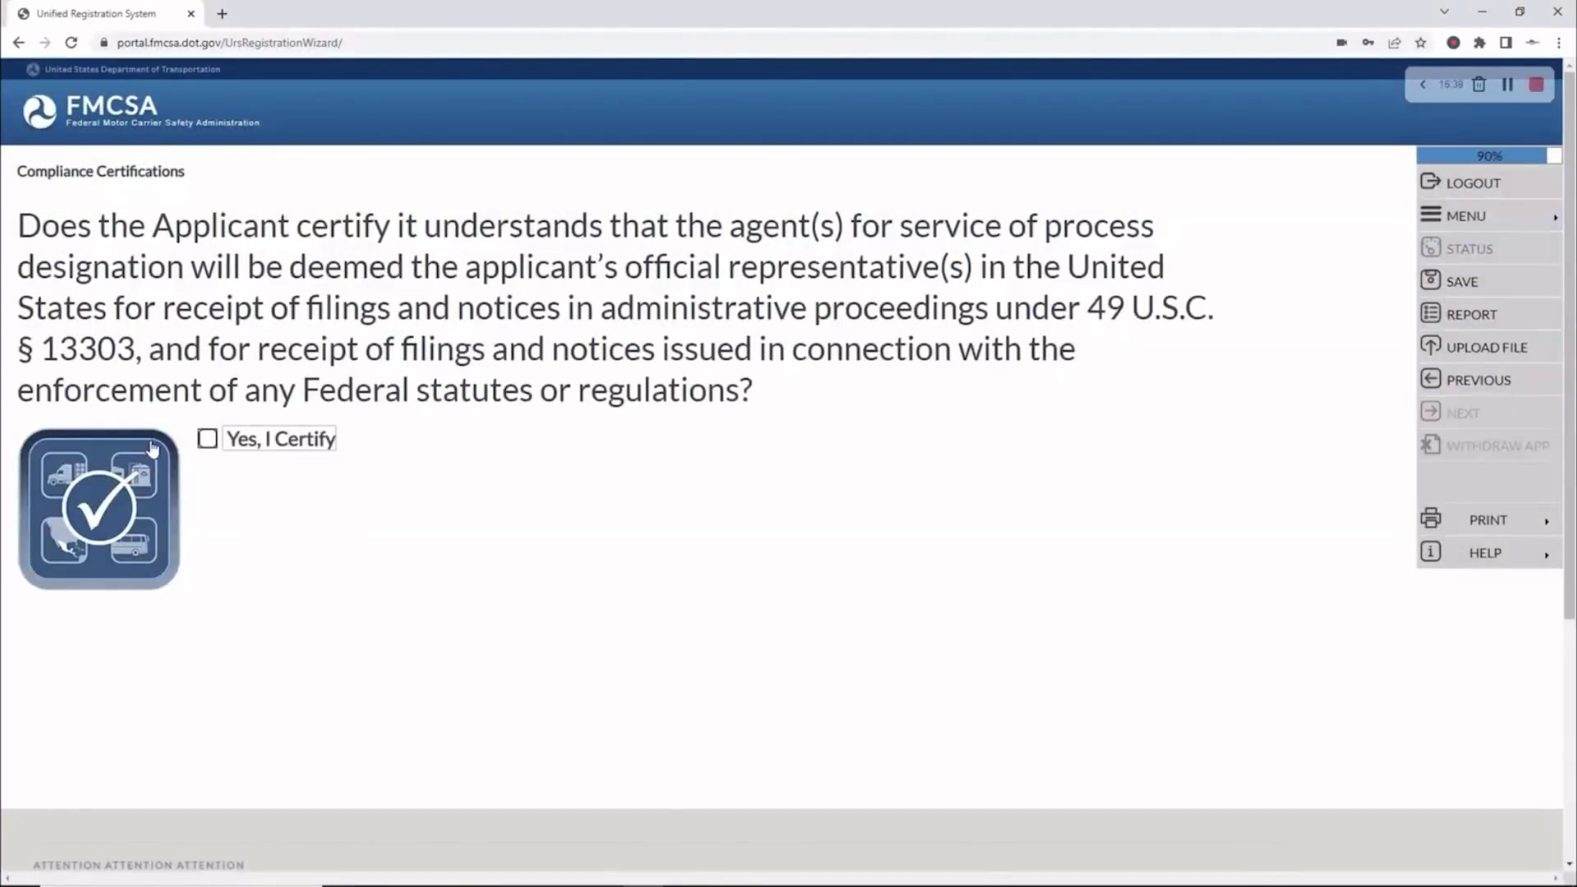
Certify Yes for process agent, suspension and revocation items, then e-sign with the application password
click(208, 439)
click(1500, 415)
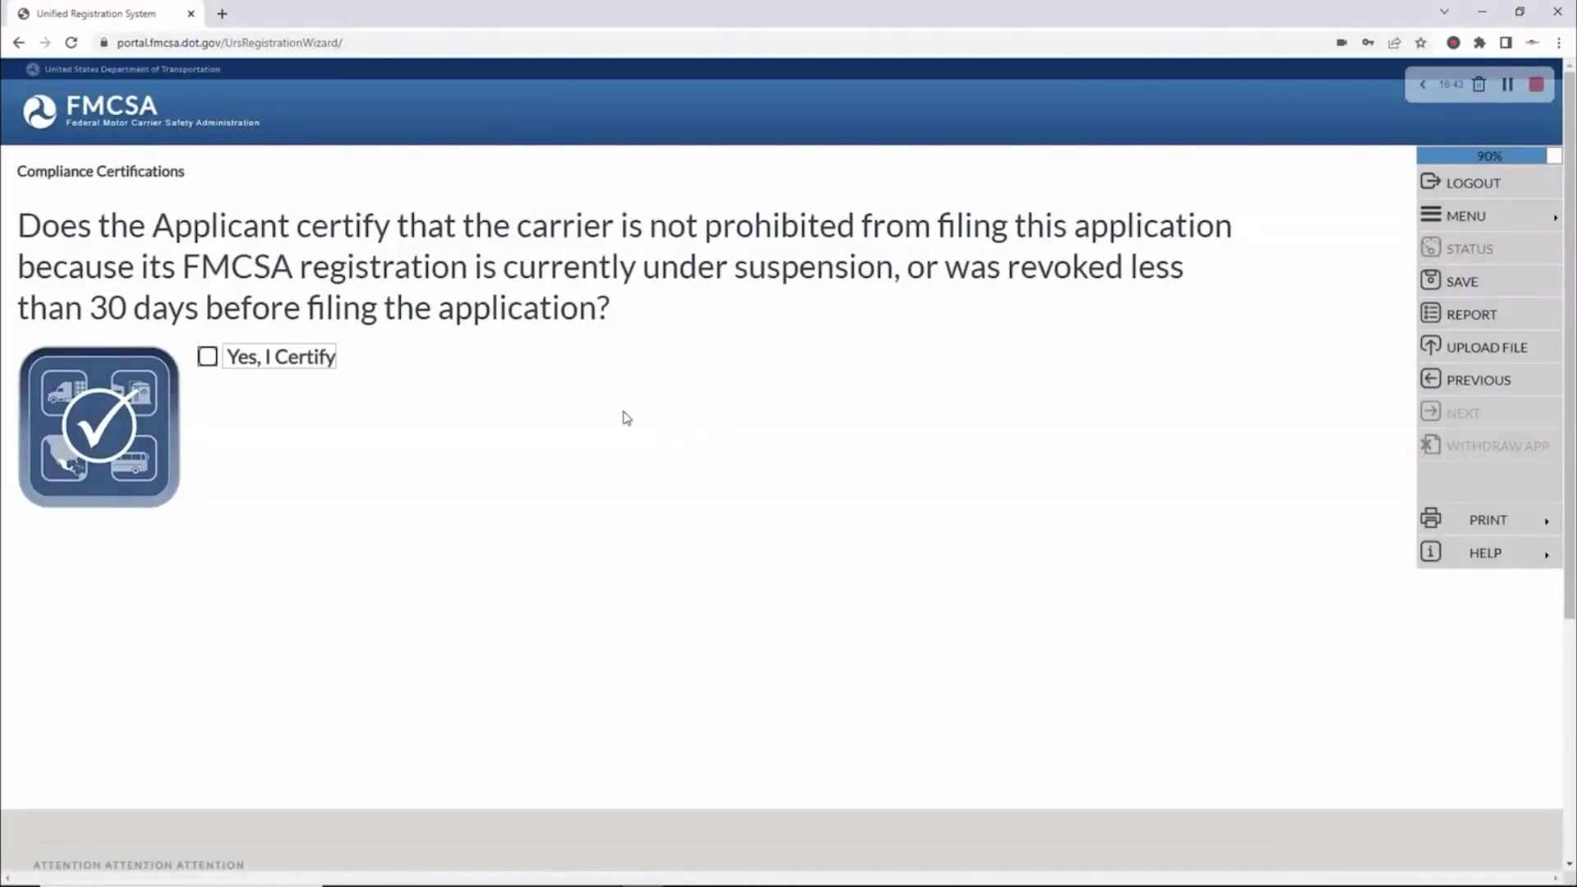
click(206, 356)
click(1472, 415)
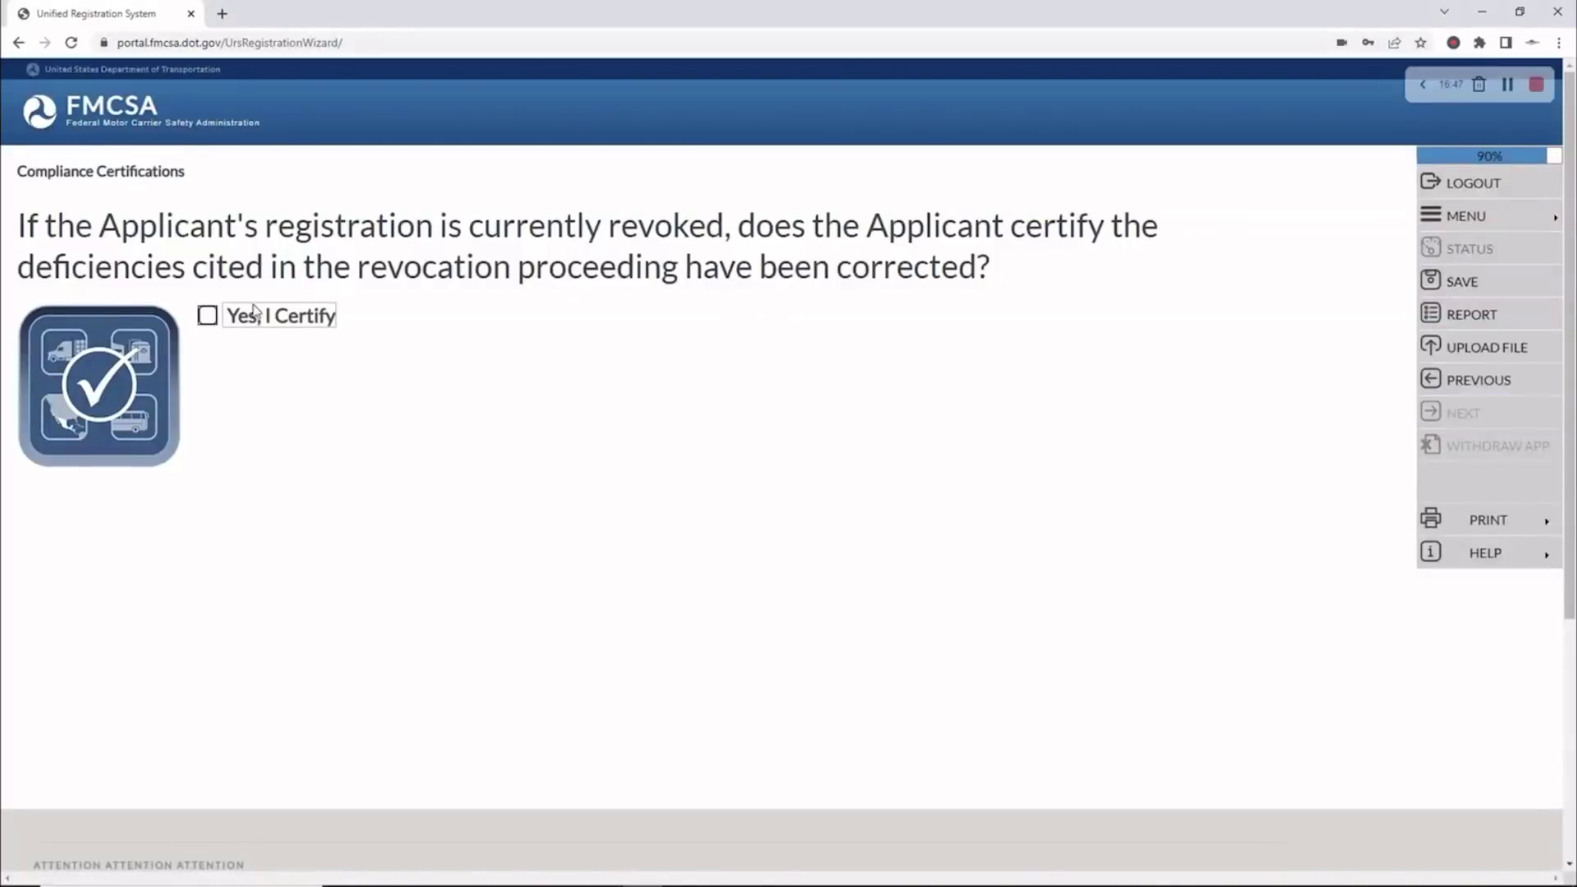
click(208, 316)
click(1459, 416)
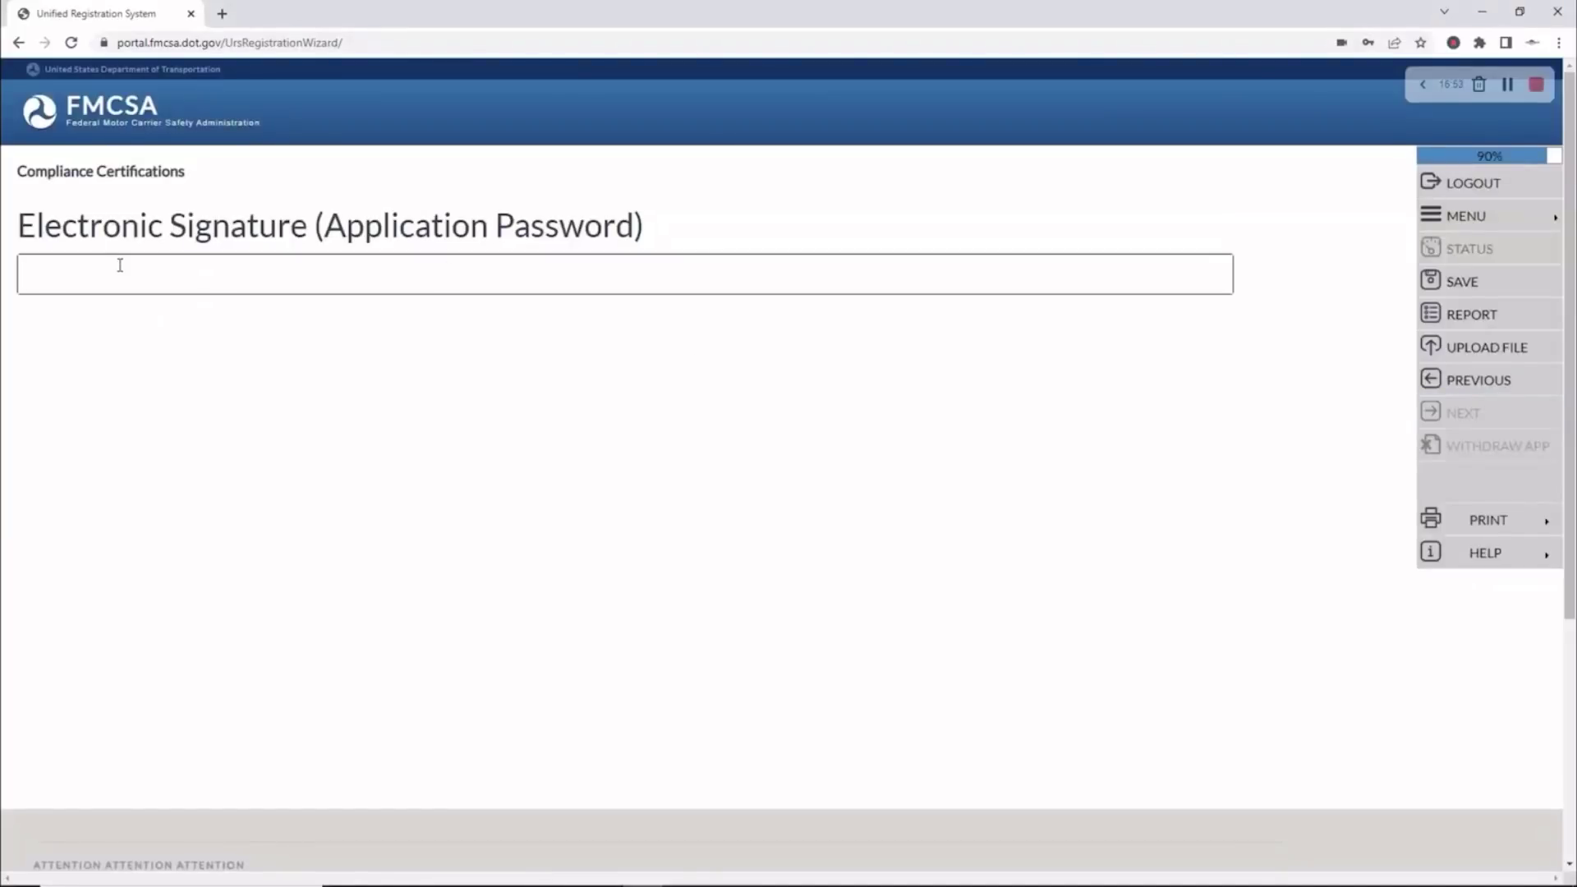
key(ctrl+v)
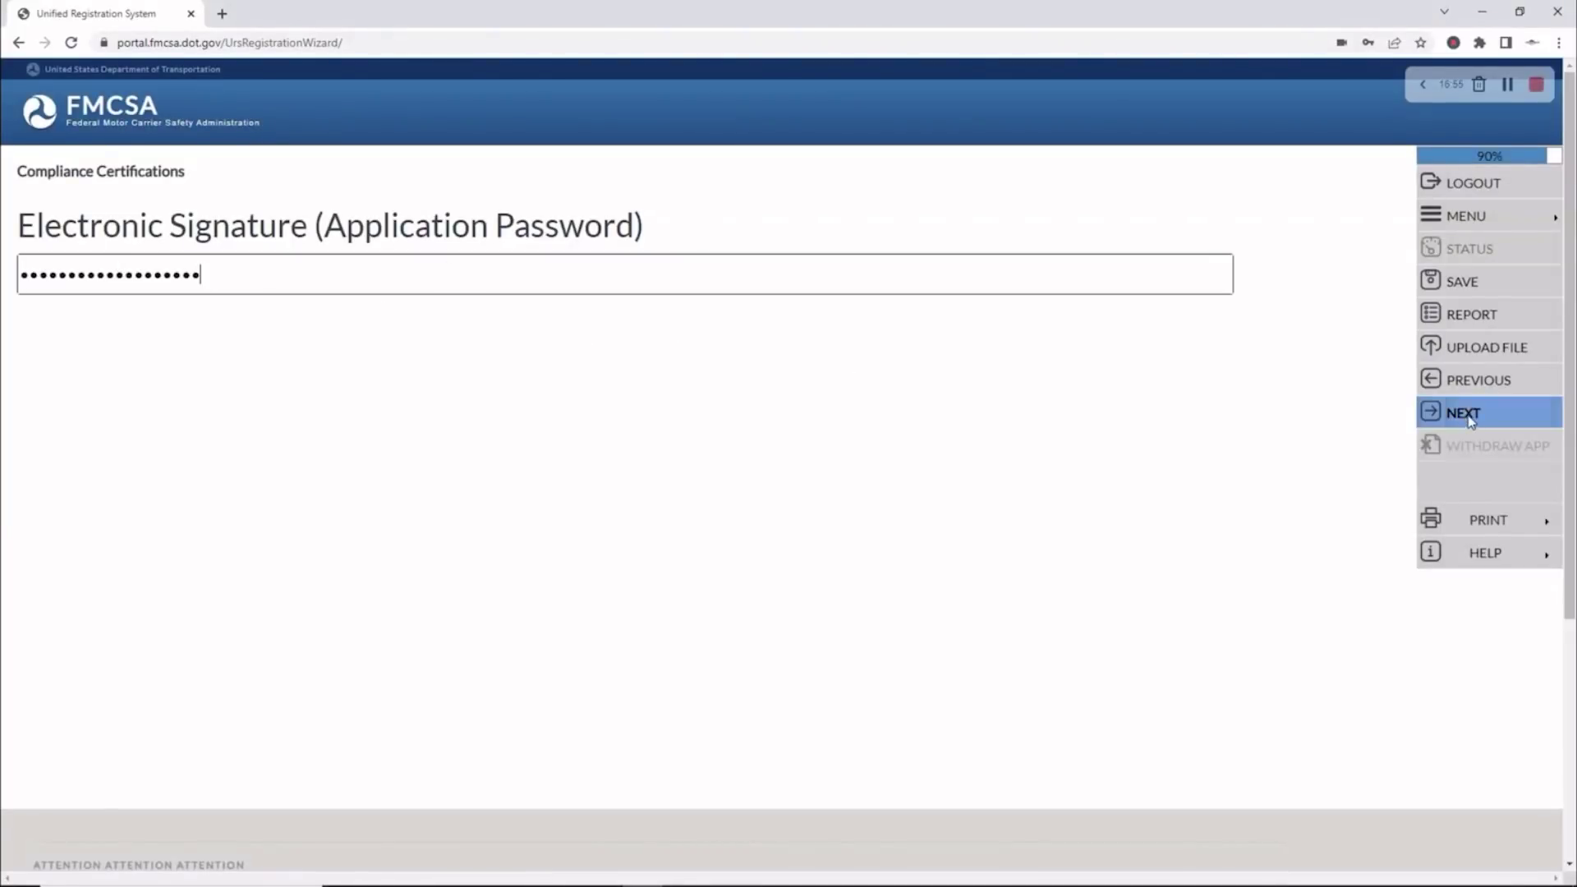
click(1469, 417)
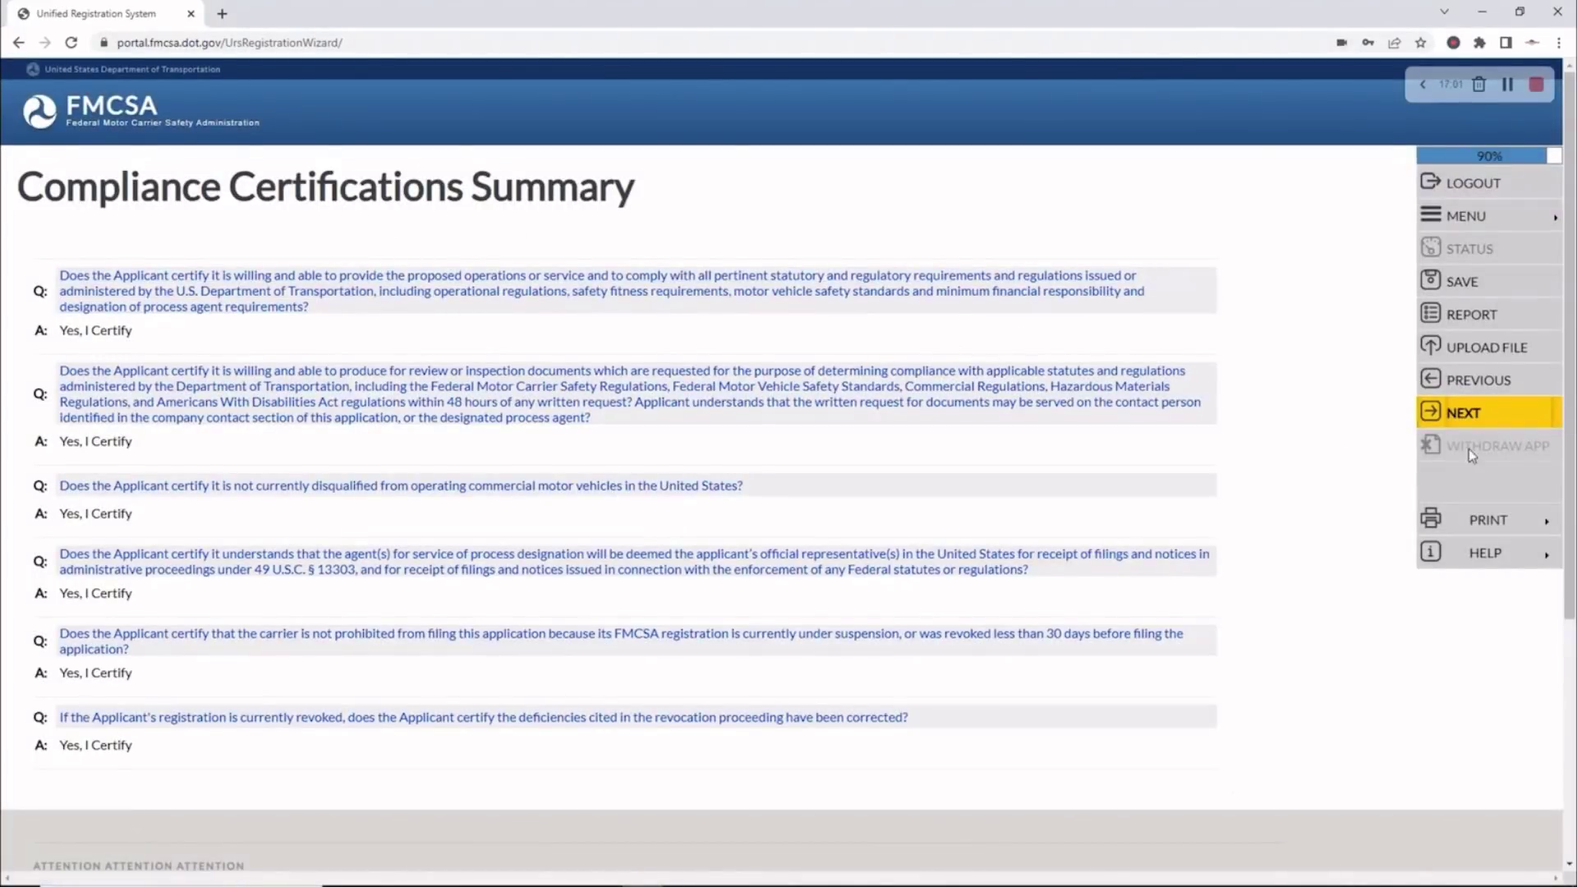
click(1530, 421)
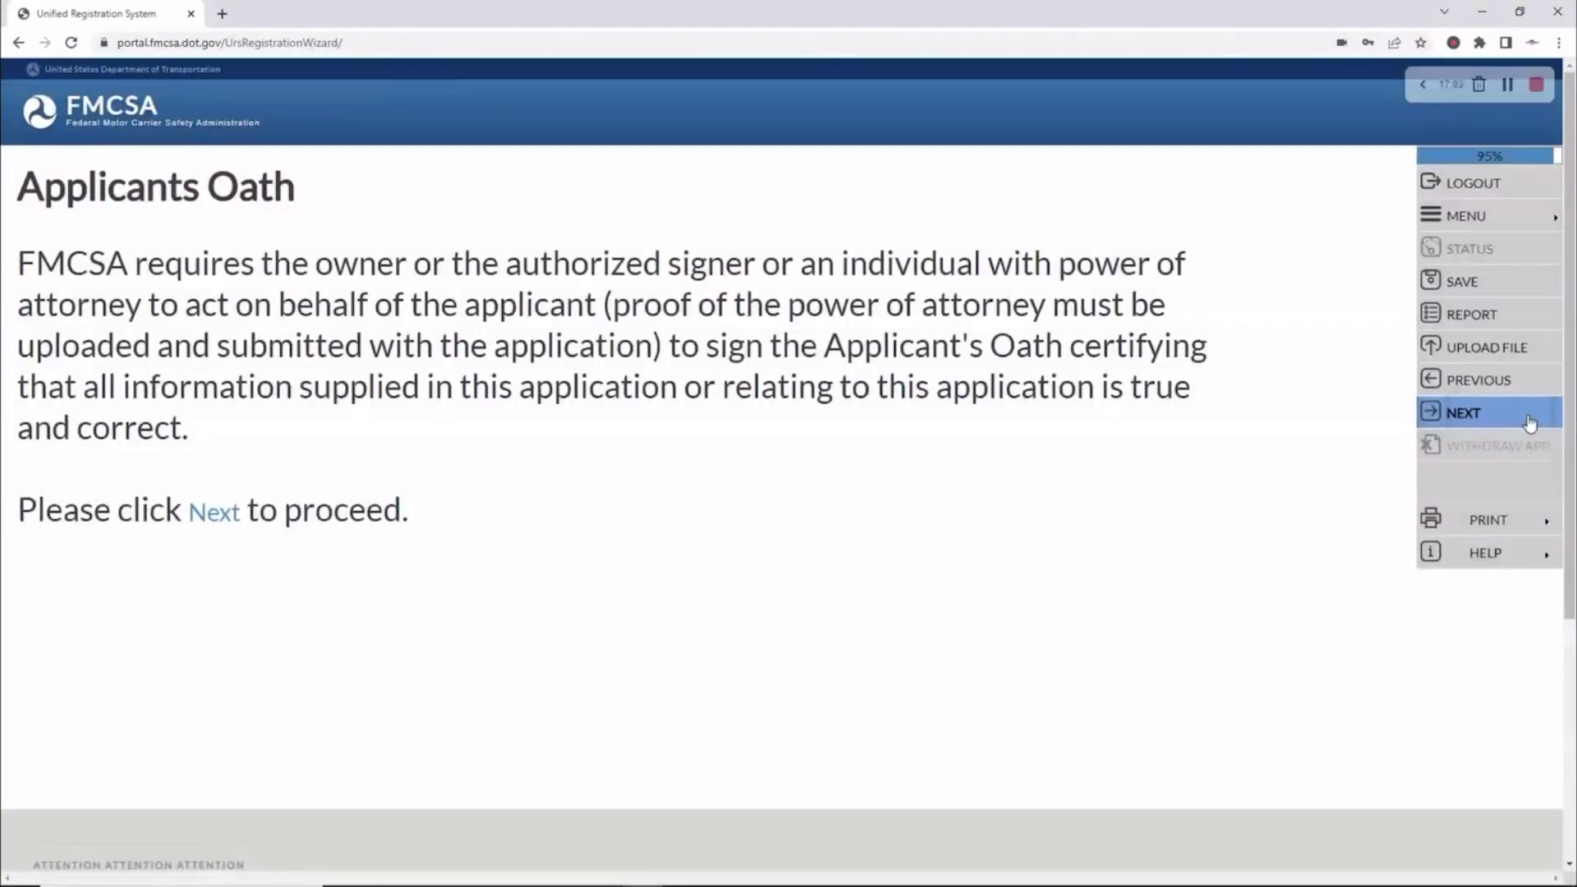
Fill the Applicant's Oath first and last name fields with the official's name
click(1530, 422)
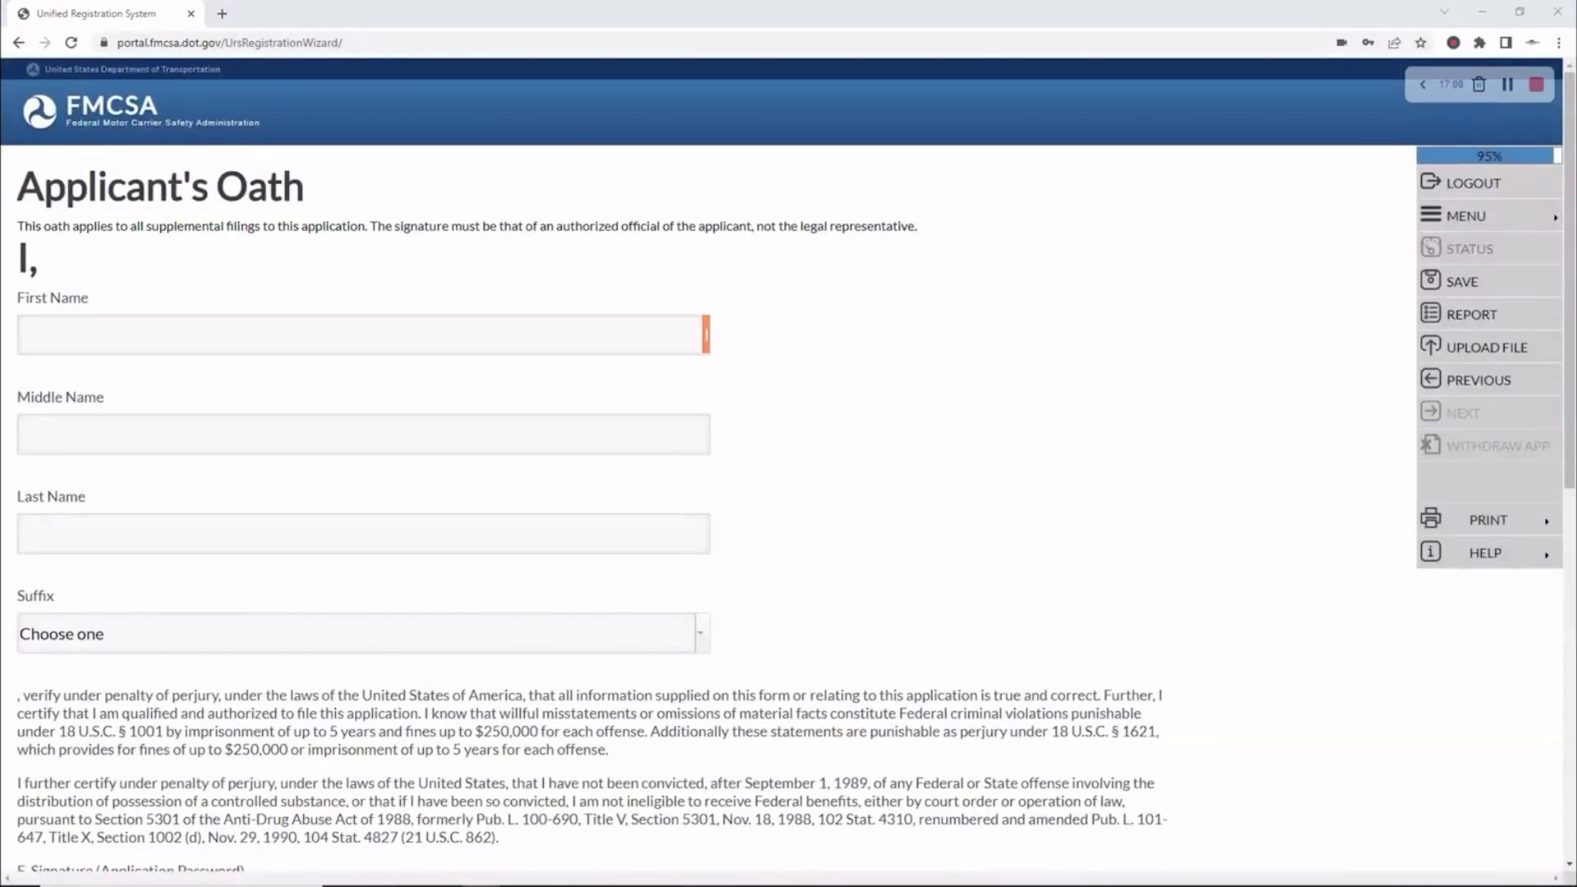
click(66, 337)
drag(130, 345, 60, 335)
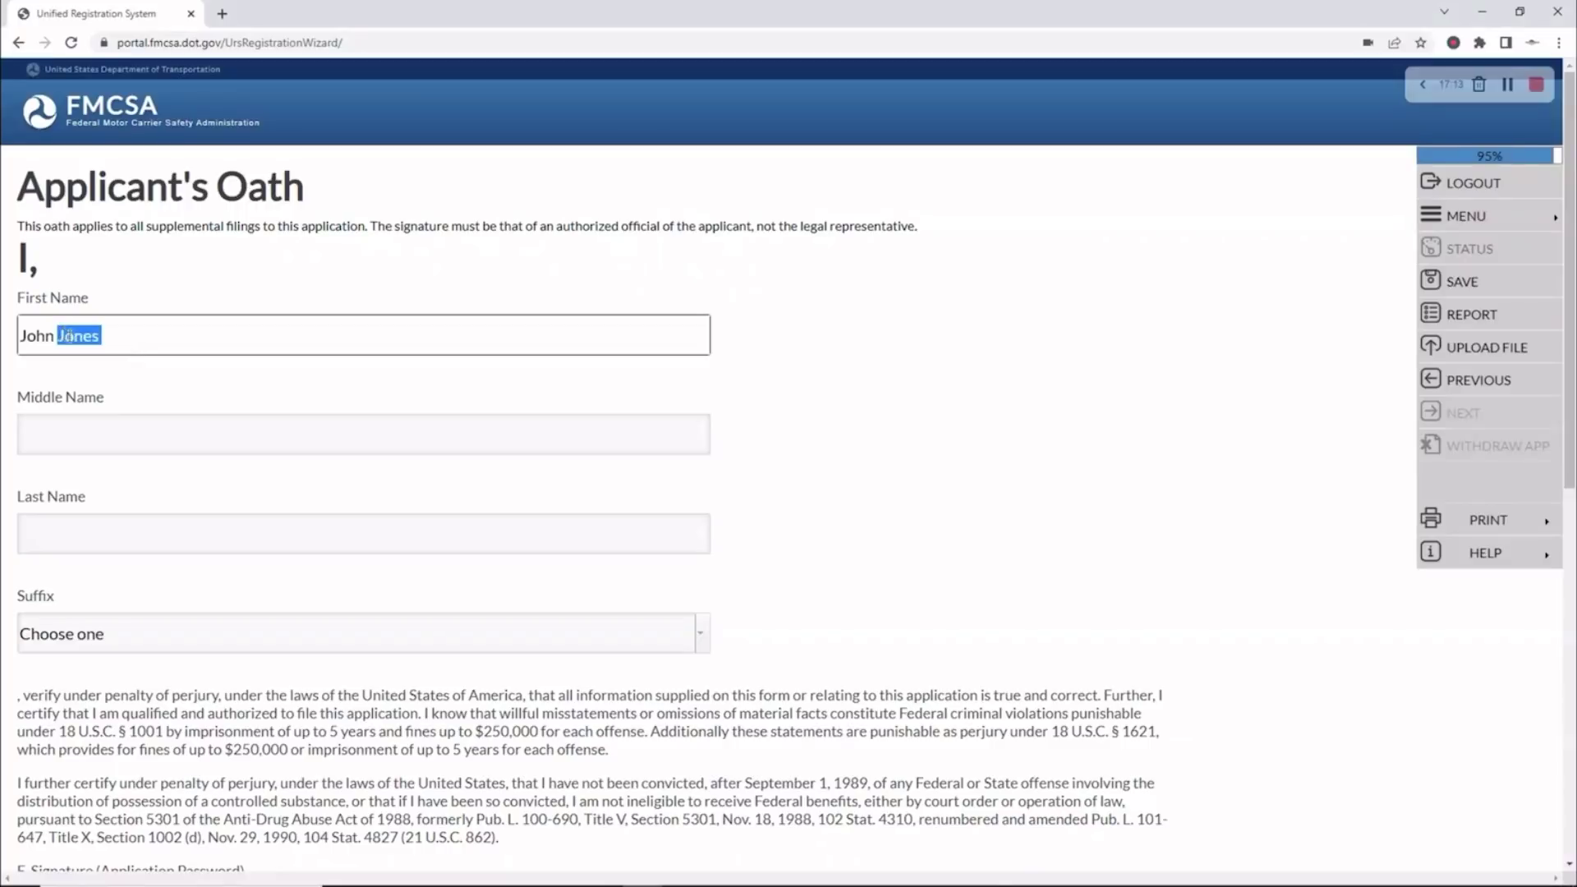
key(ctrl+x)
click(70, 526)
key(ctrl+v)
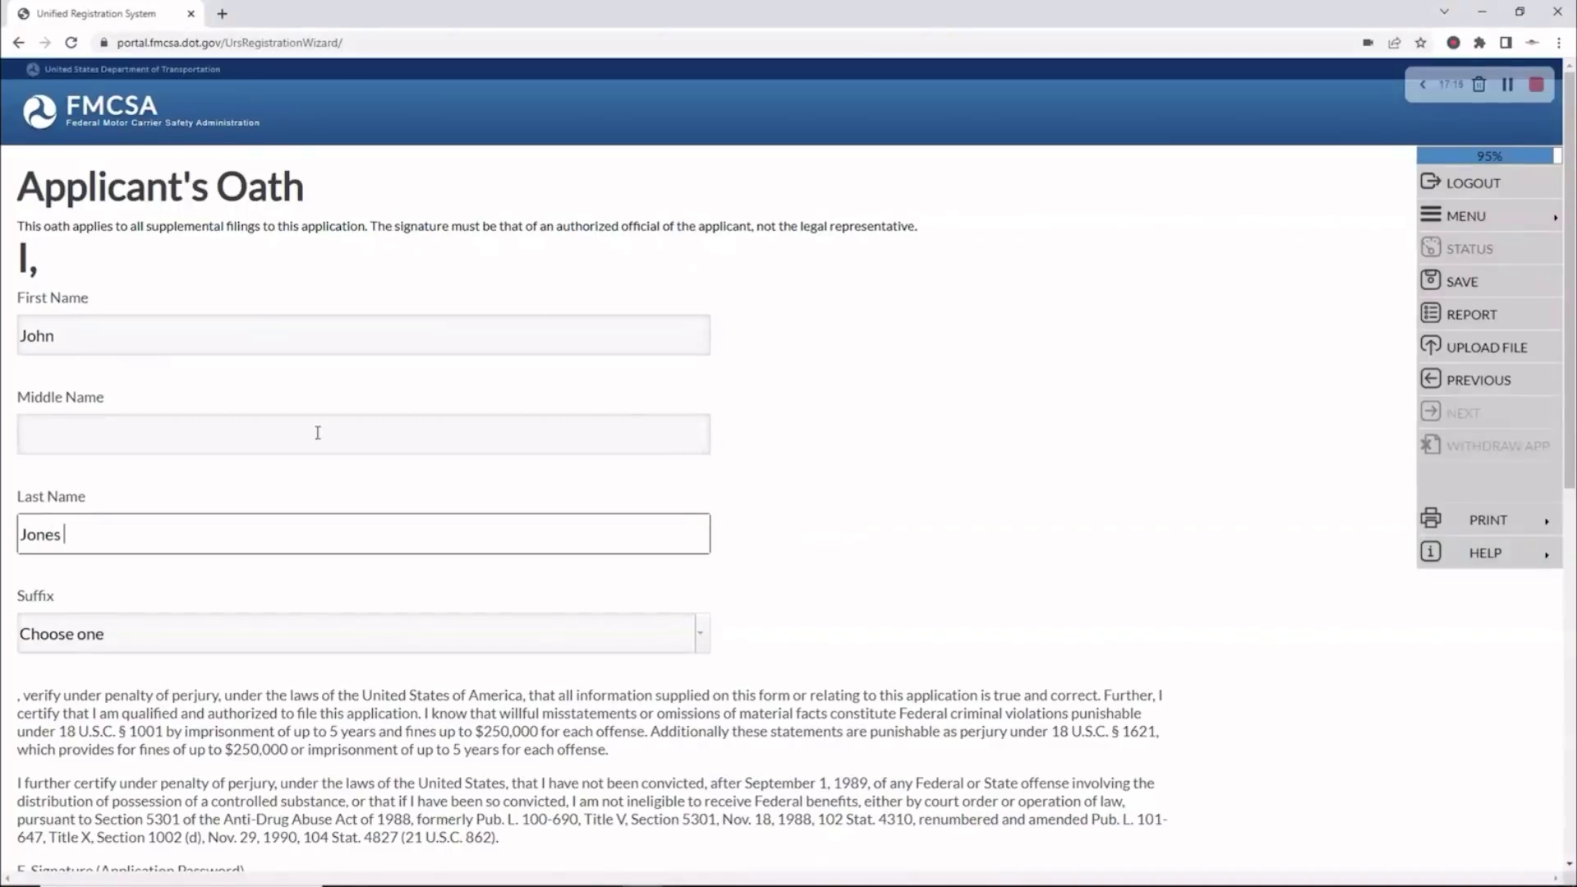
scroll(318, 433, down, 8)
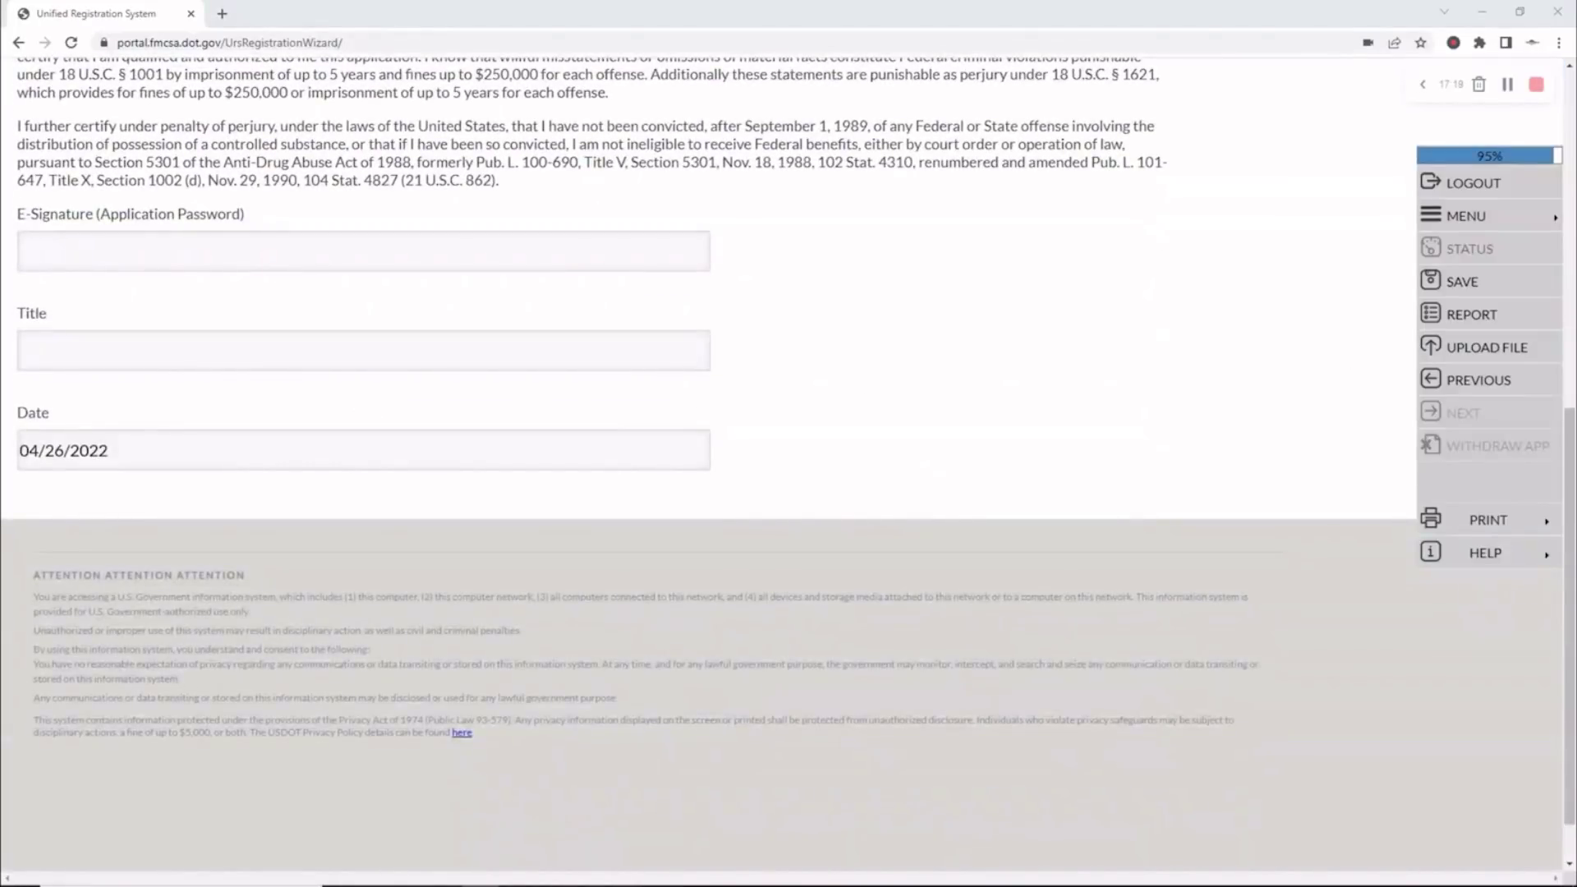
E-sign the oath with the application password and title OWNER, then submit
click(92, 238)
key(ctrl+v)
click(82, 352)
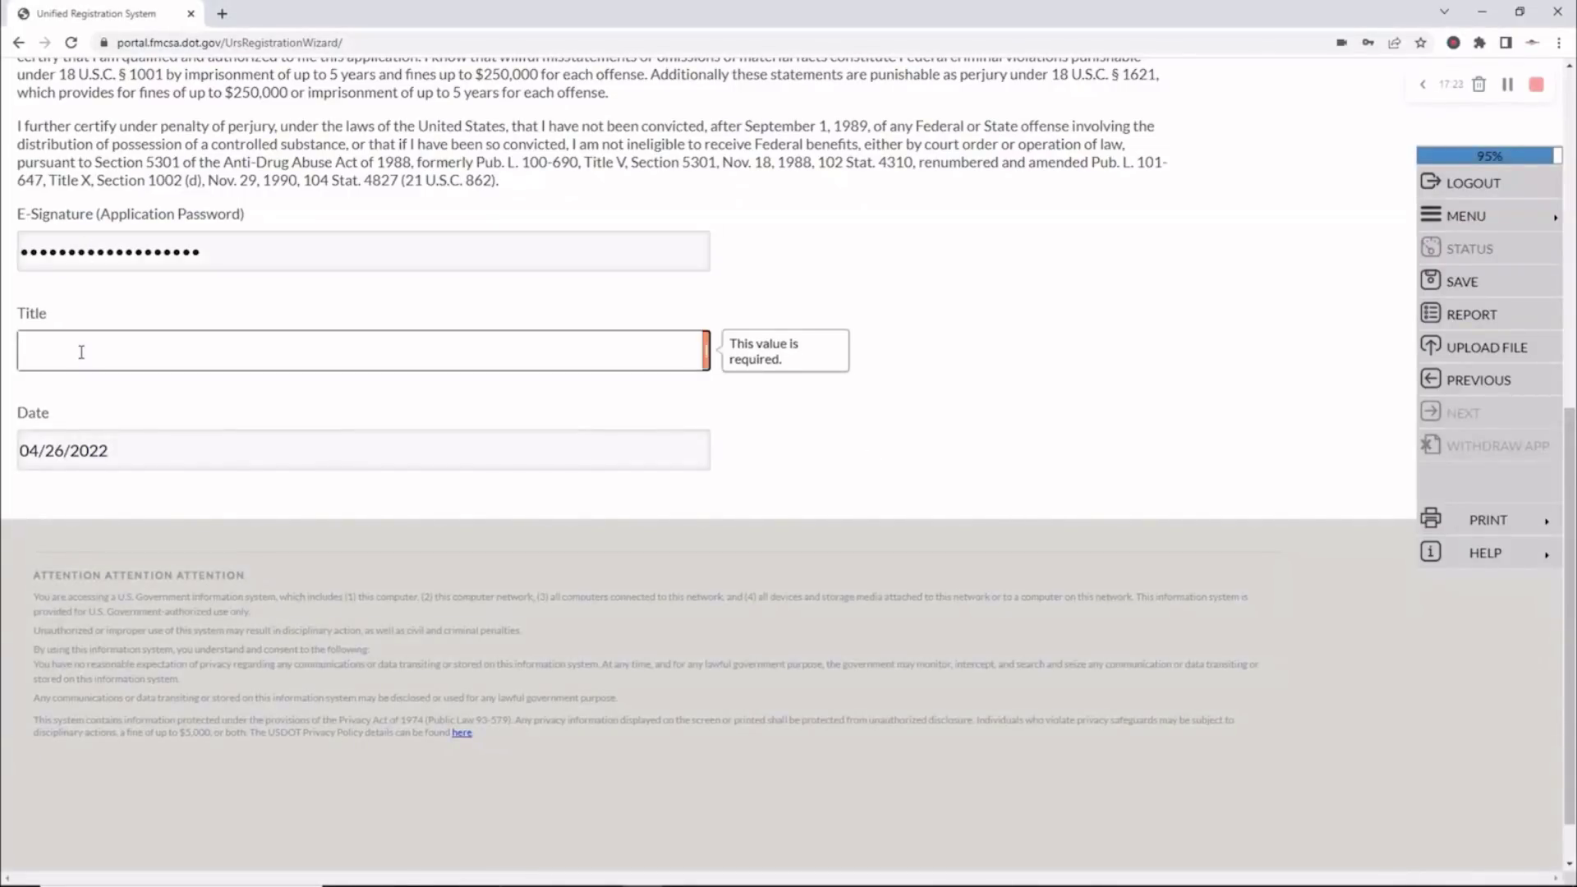
text(OWNER)
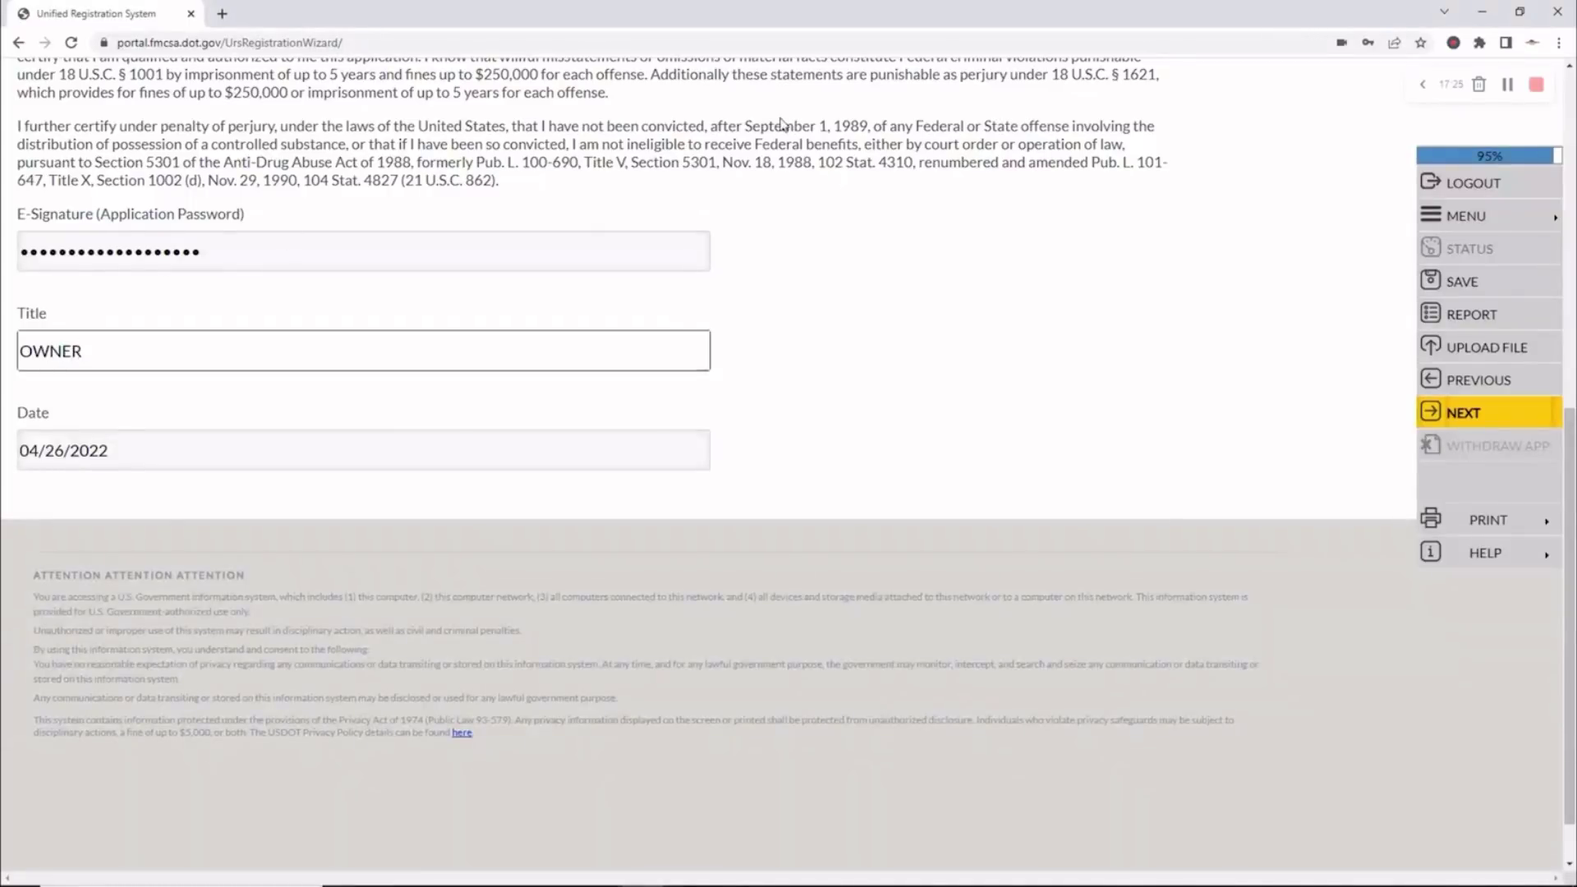
click(1455, 408)
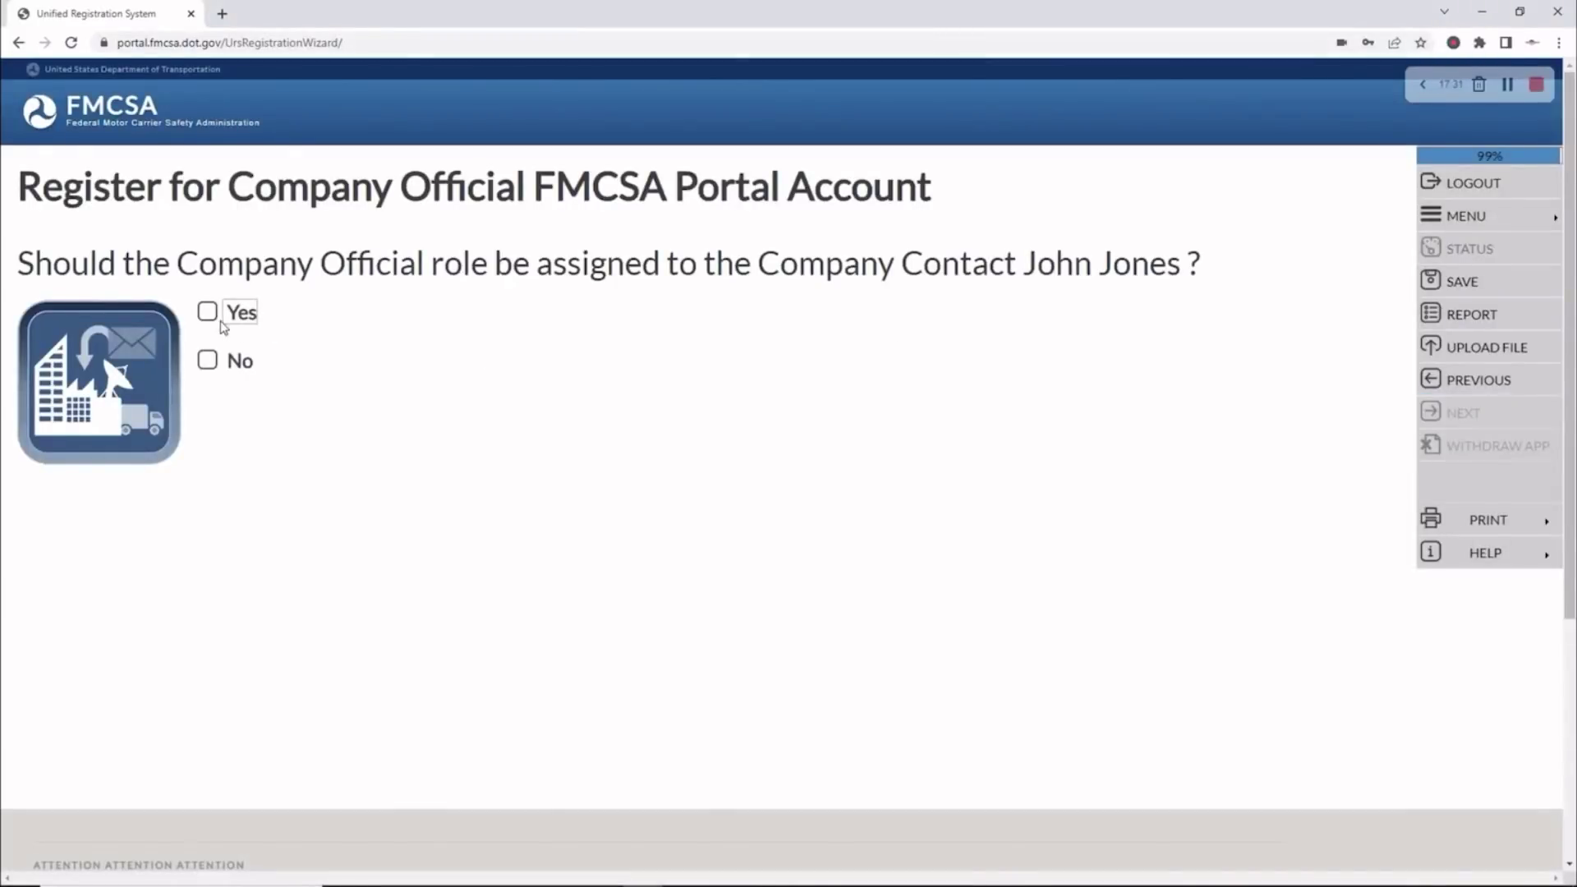
Assign the Company Official role and enter the contact's e-mail as the portal user ID
click(207, 311)
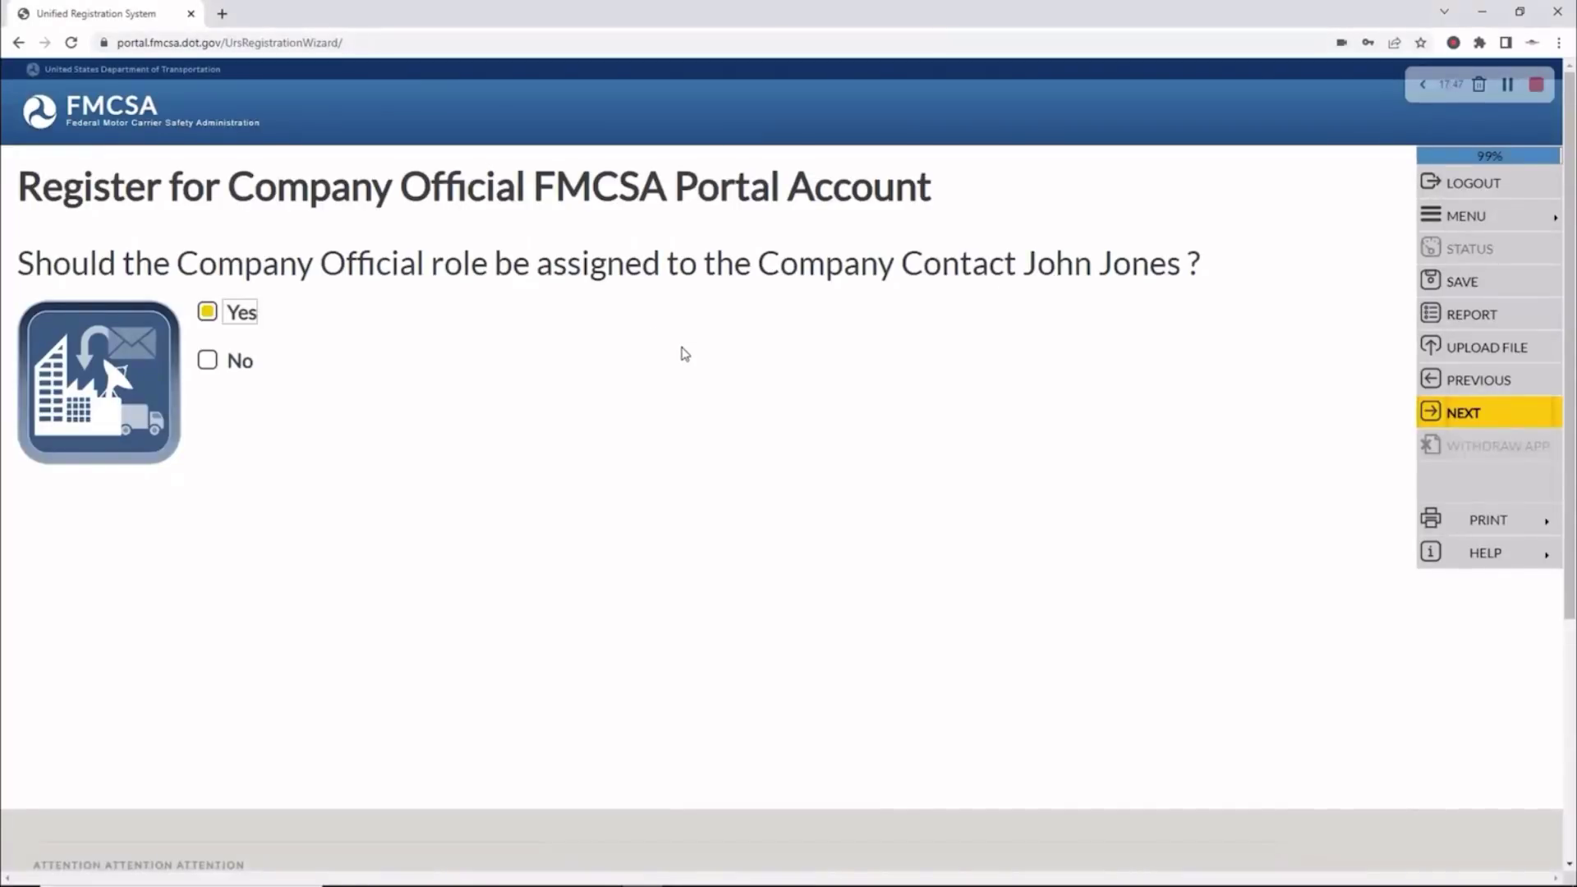
click(1459, 415)
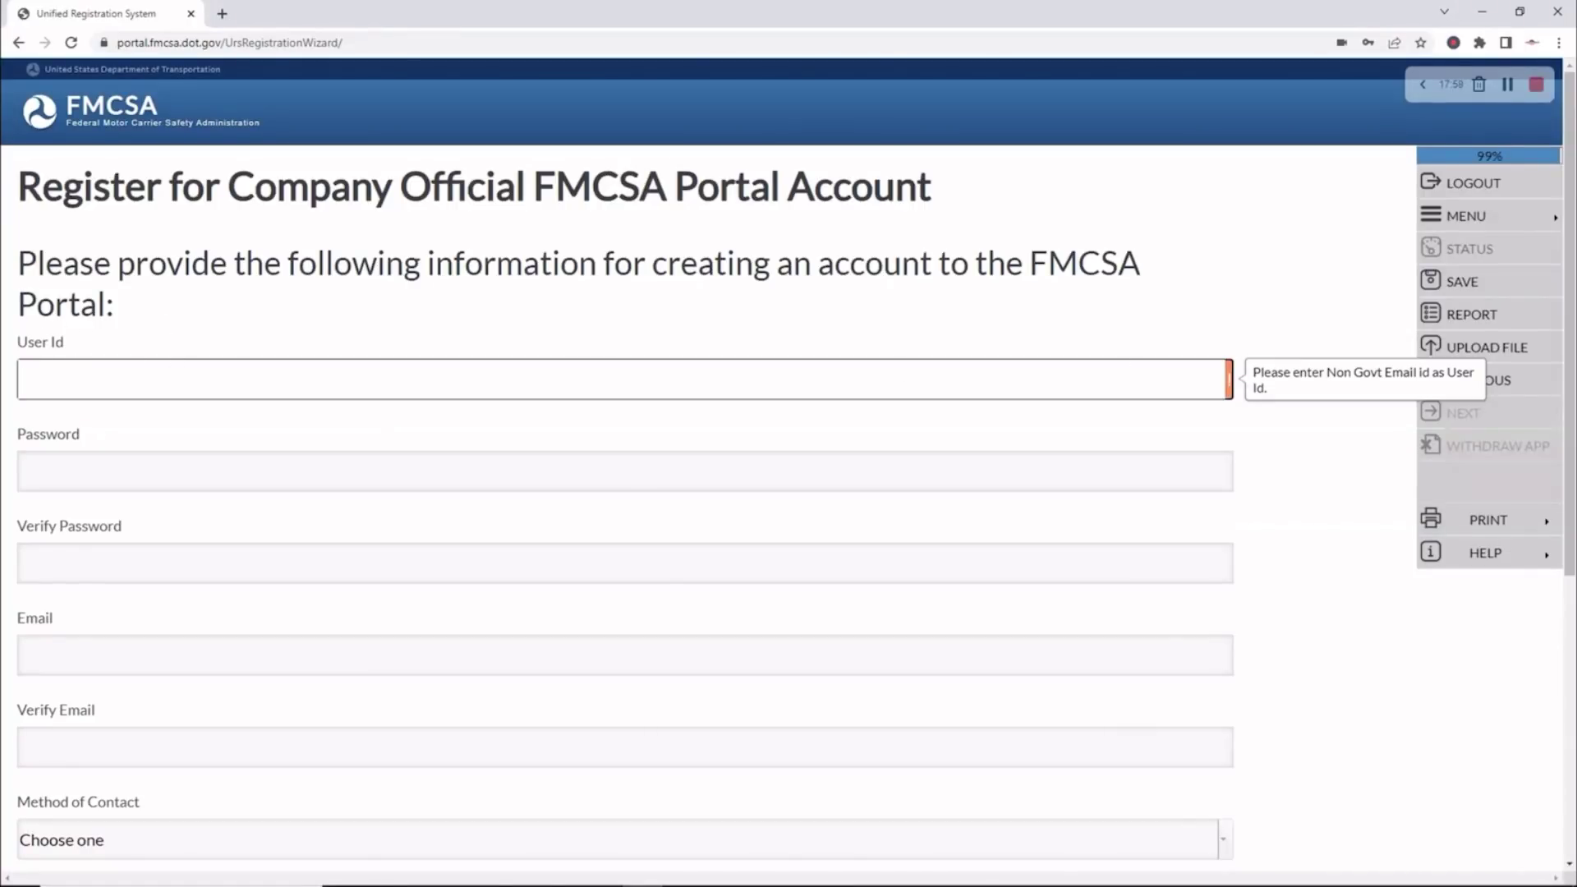
key(alt+Tab)
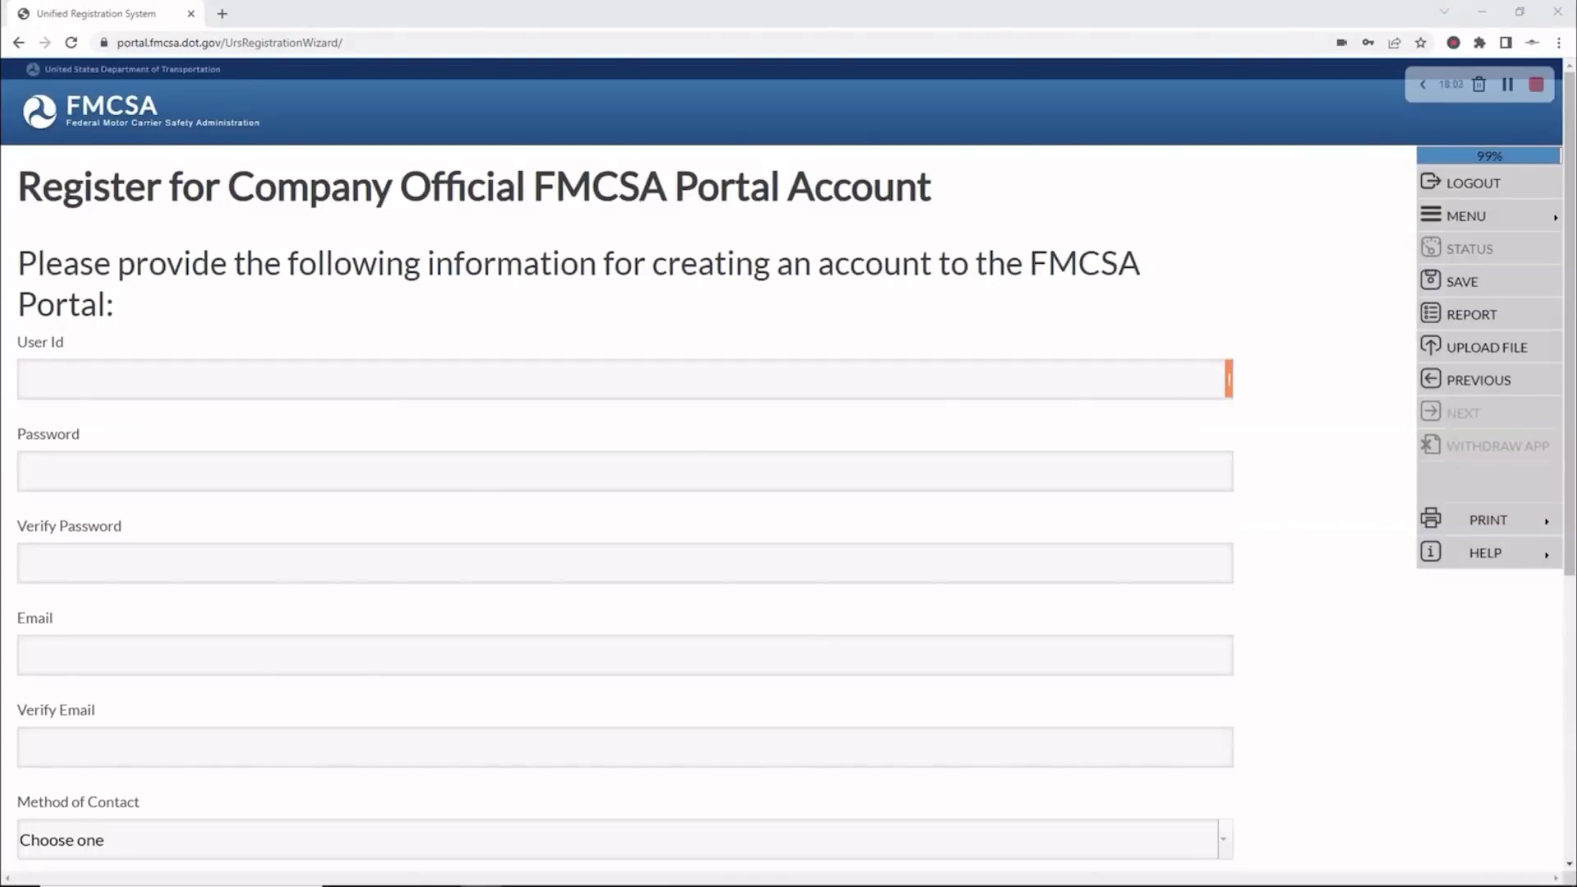
click(59, 375)
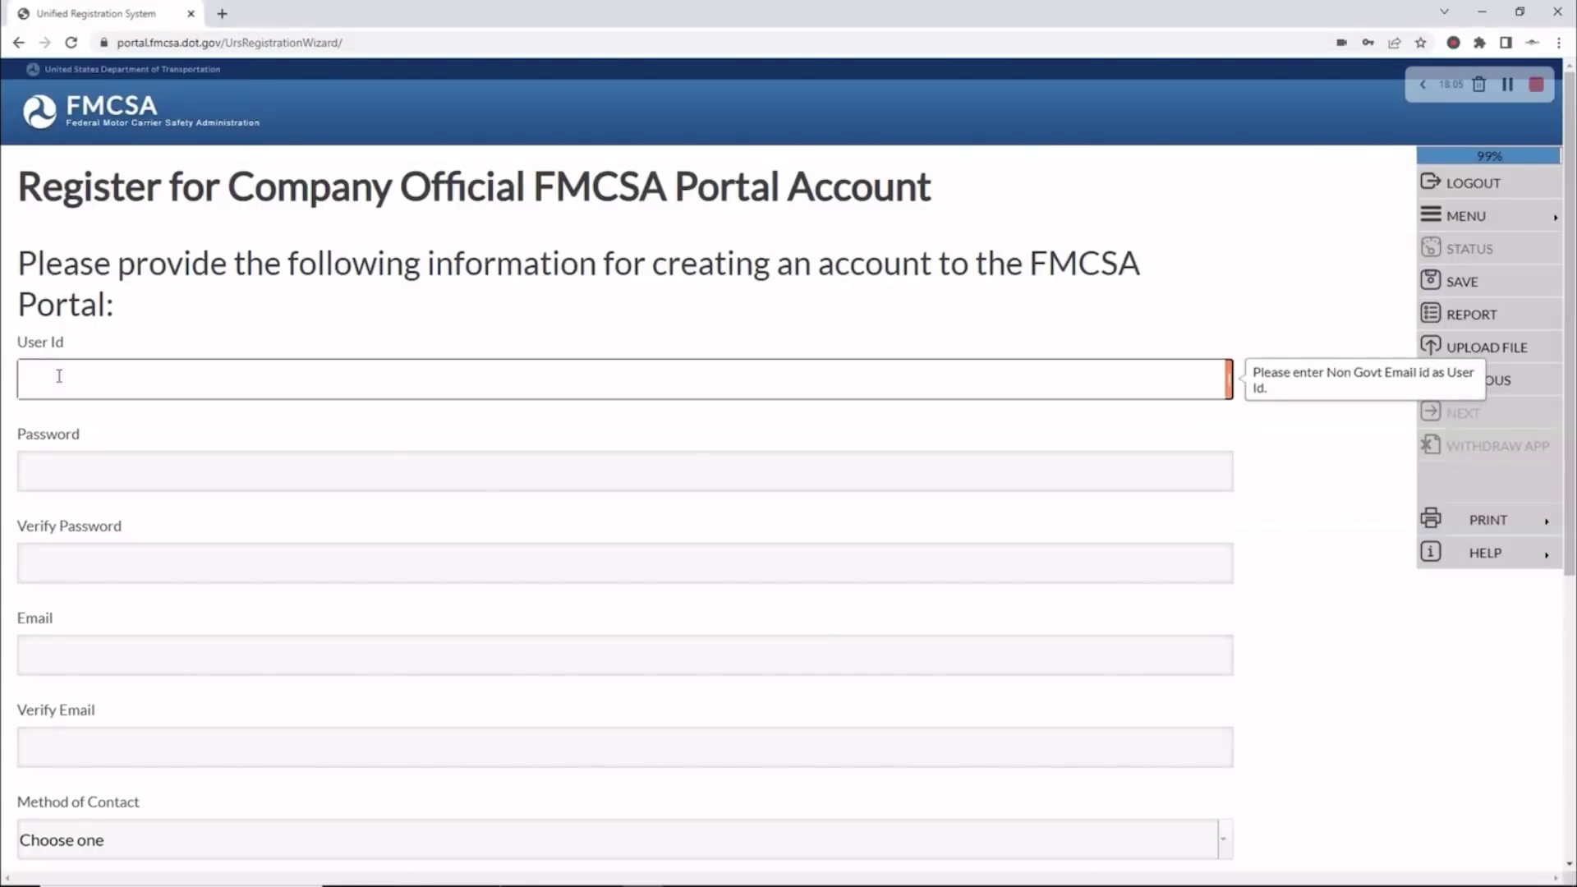
key(ctrl+v)
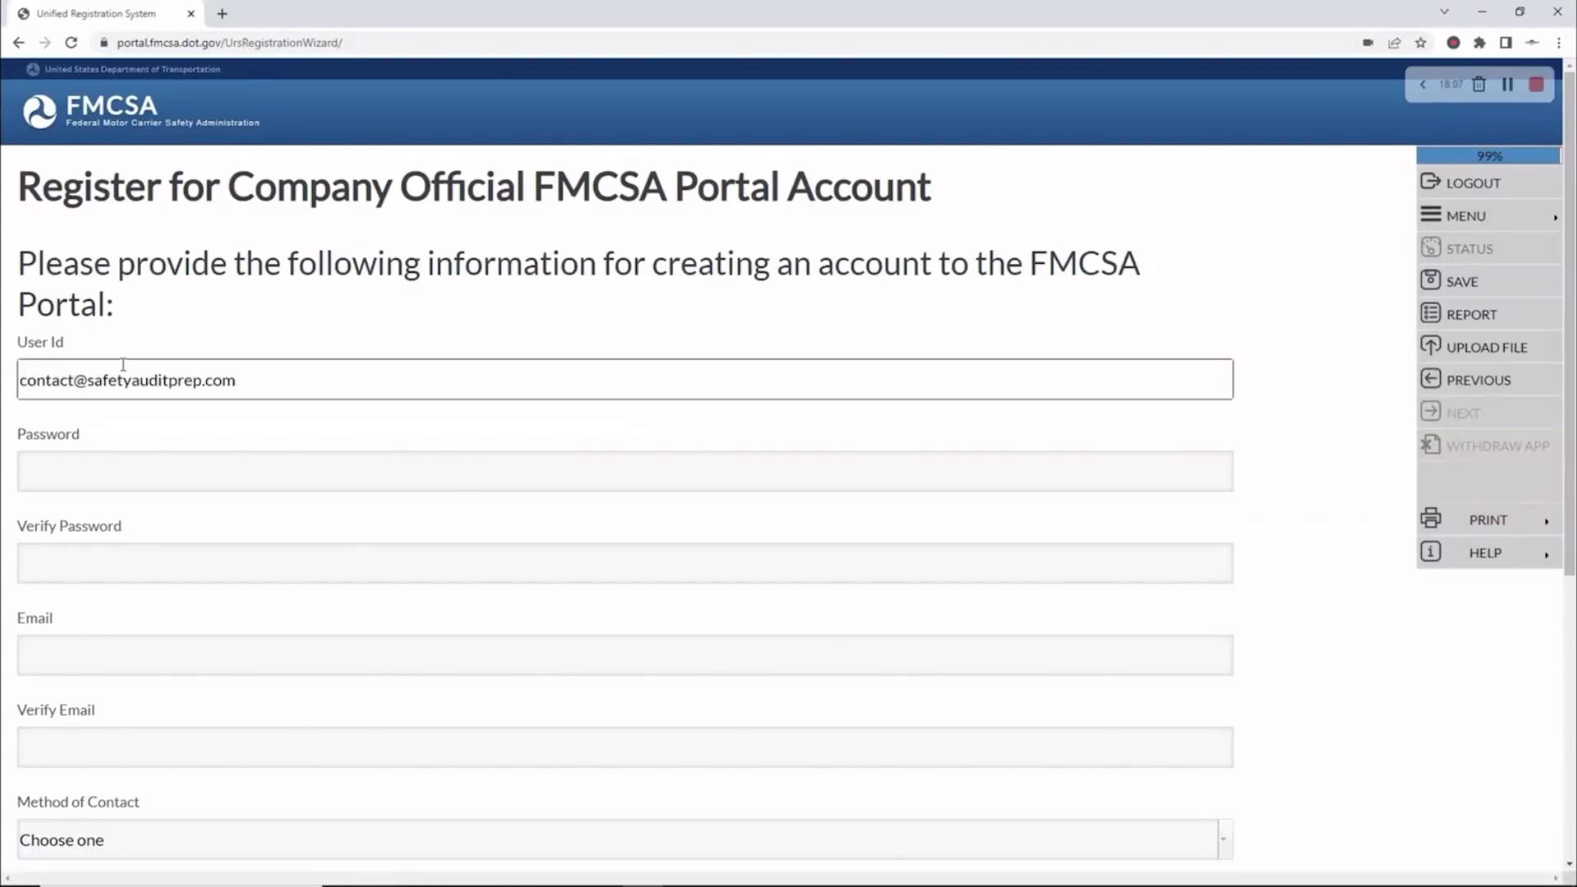
scroll(124, 364, down, 3)
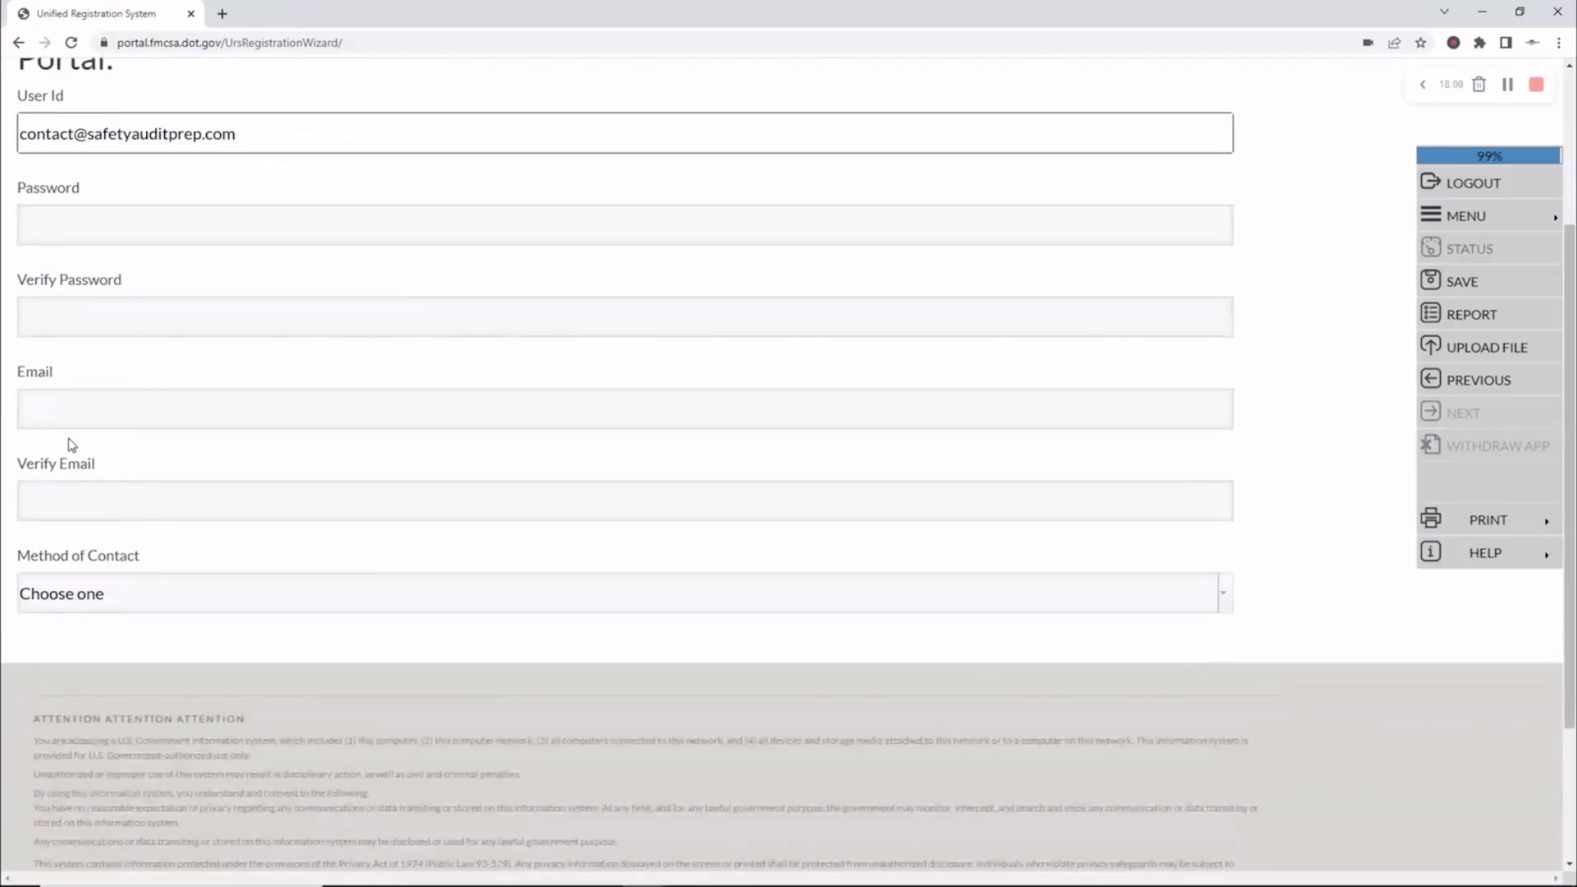
Fill in matching Email/Verify Email and Password/Verify Password fields
click(58, 413)
key(ctrl+v)
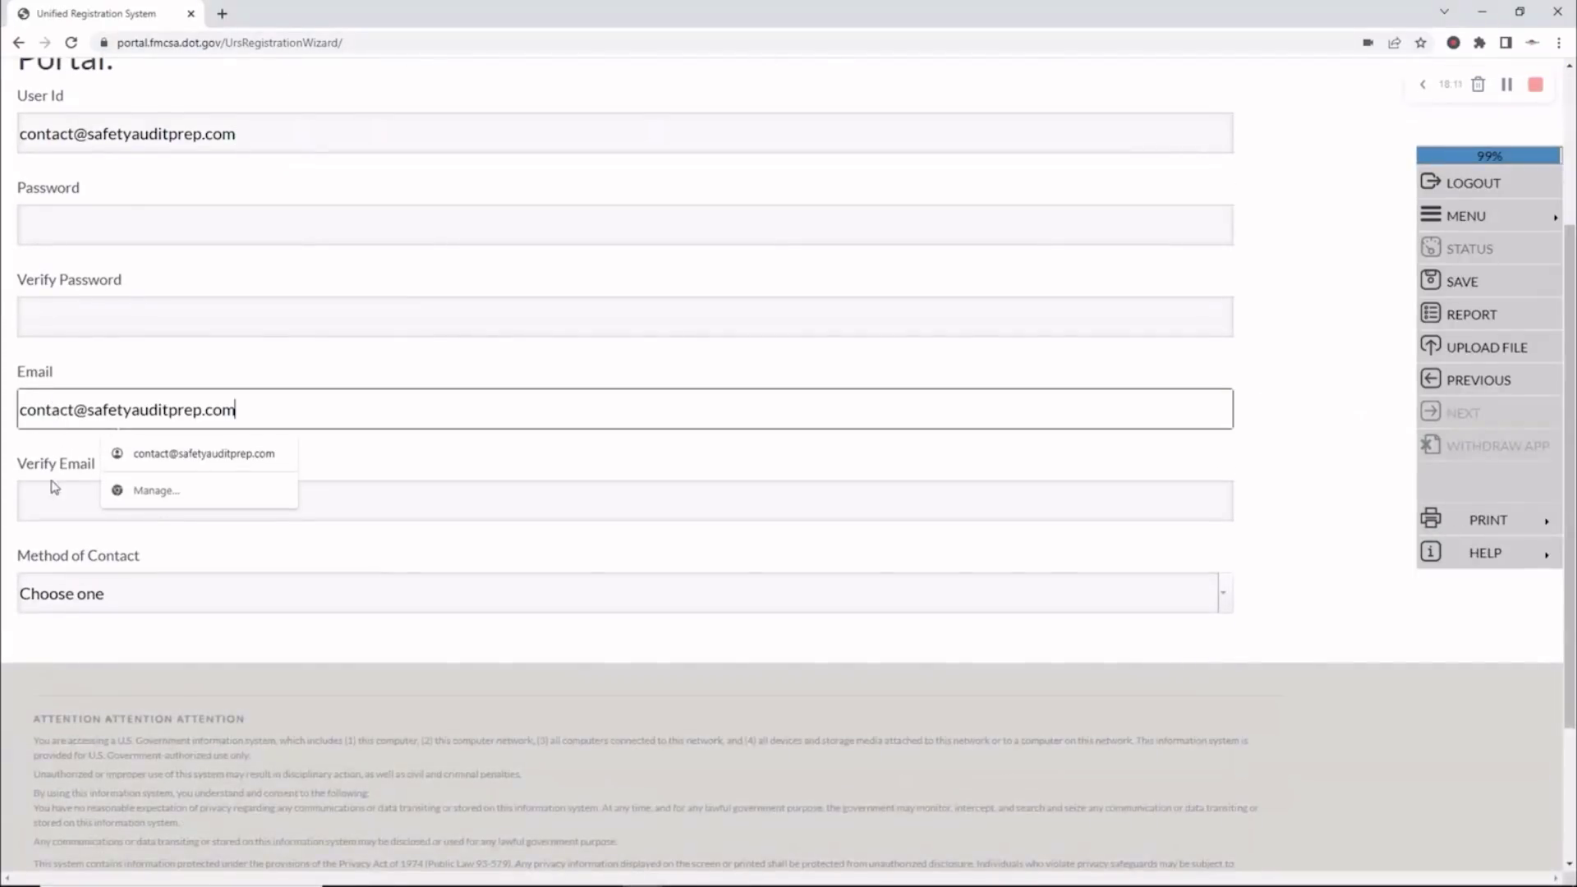
click(48, 491)
key(ctrl+v)
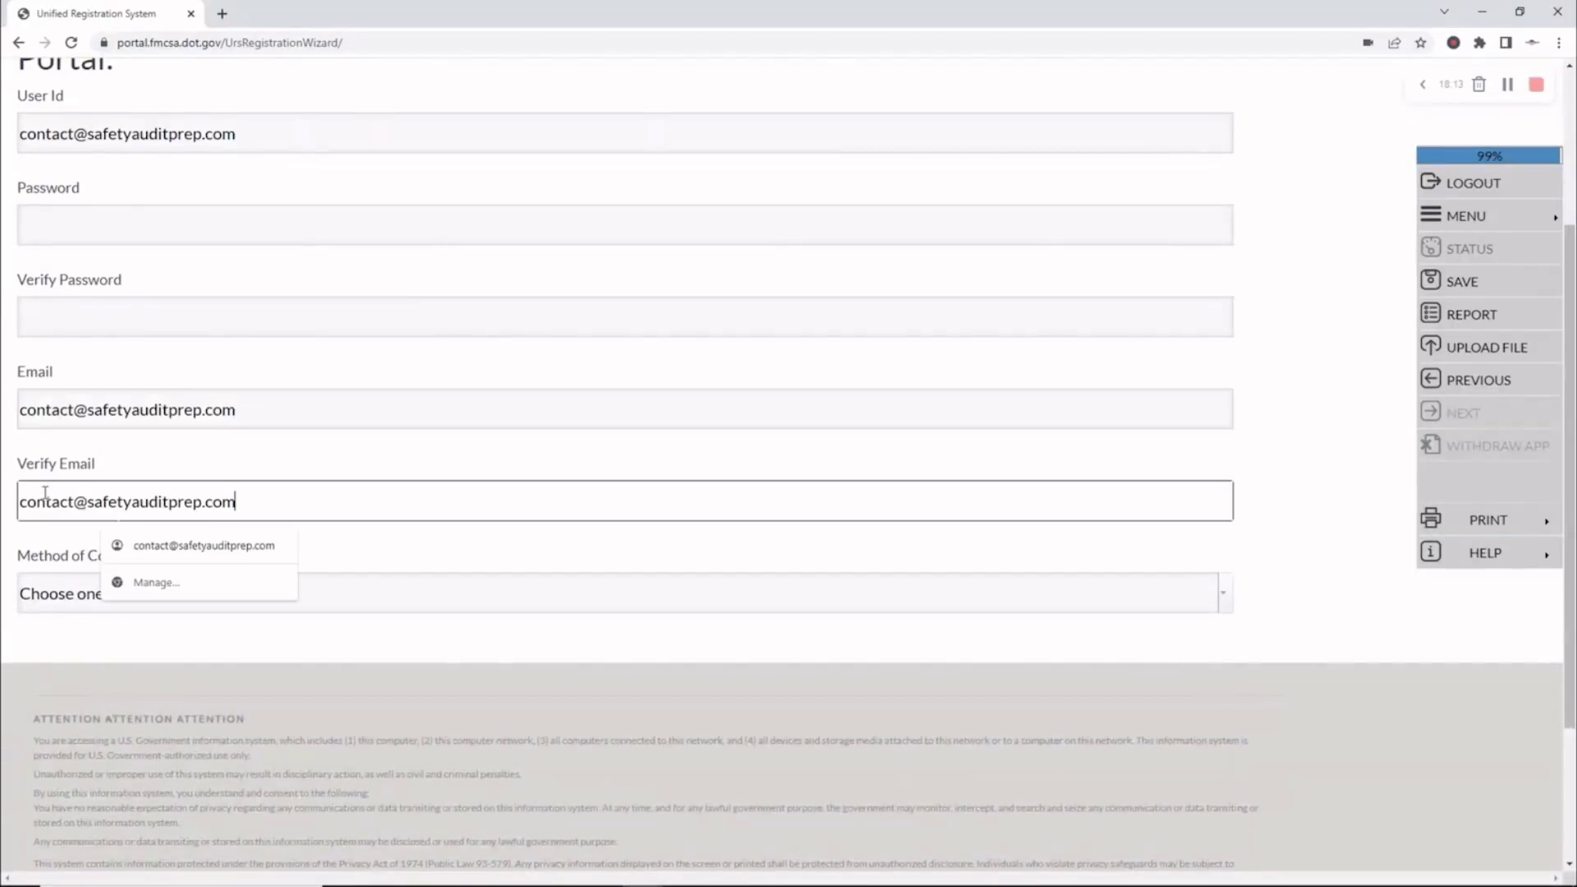
scroll(180, 488, up, 2)
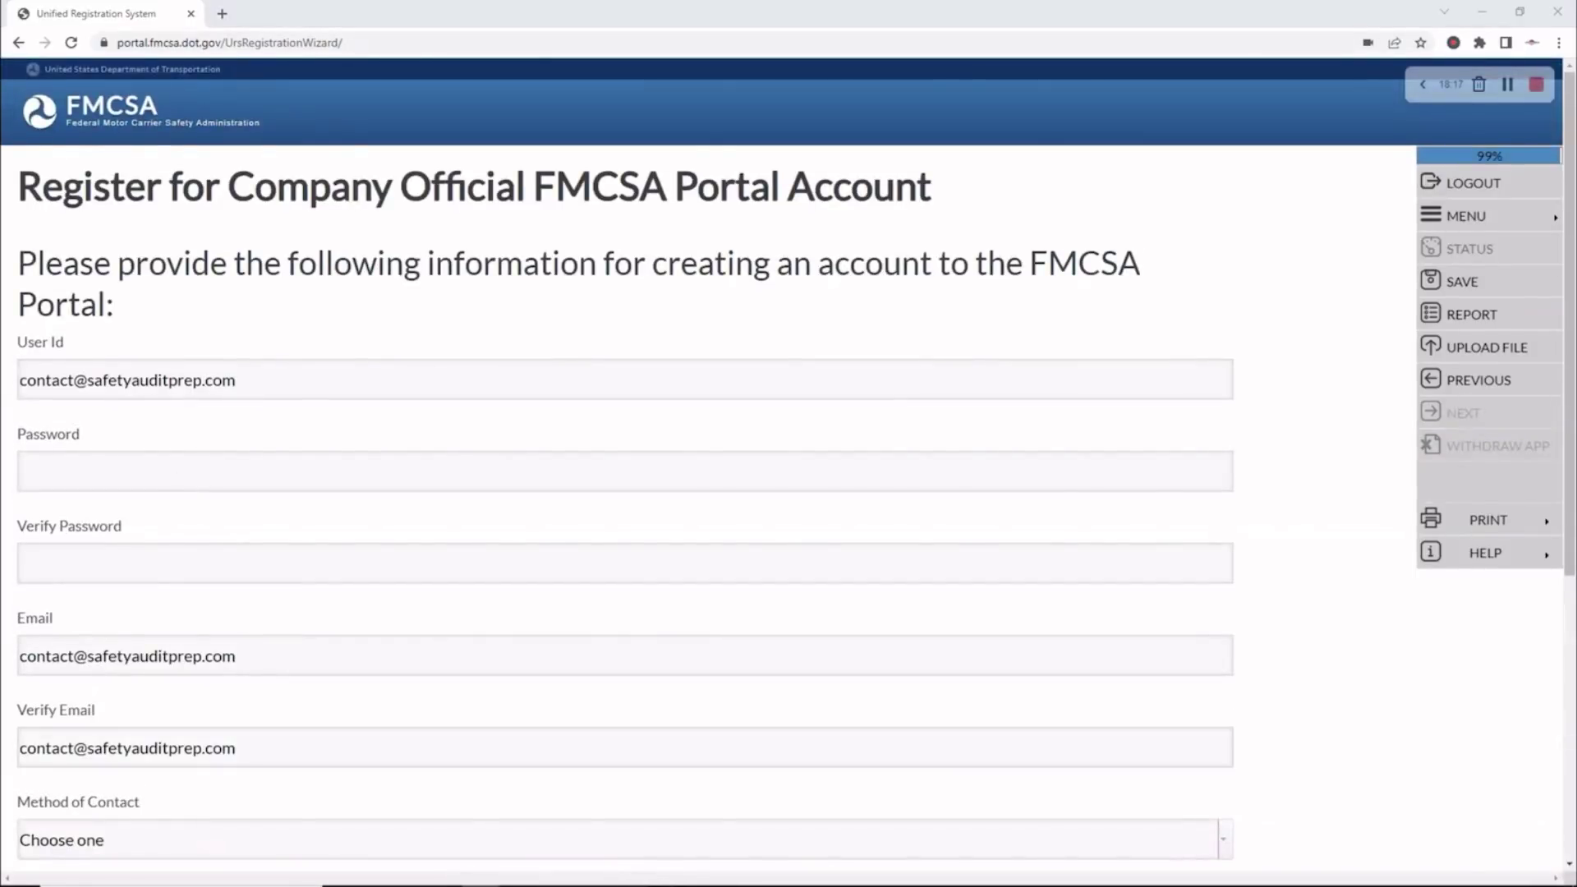
click(57, 478)
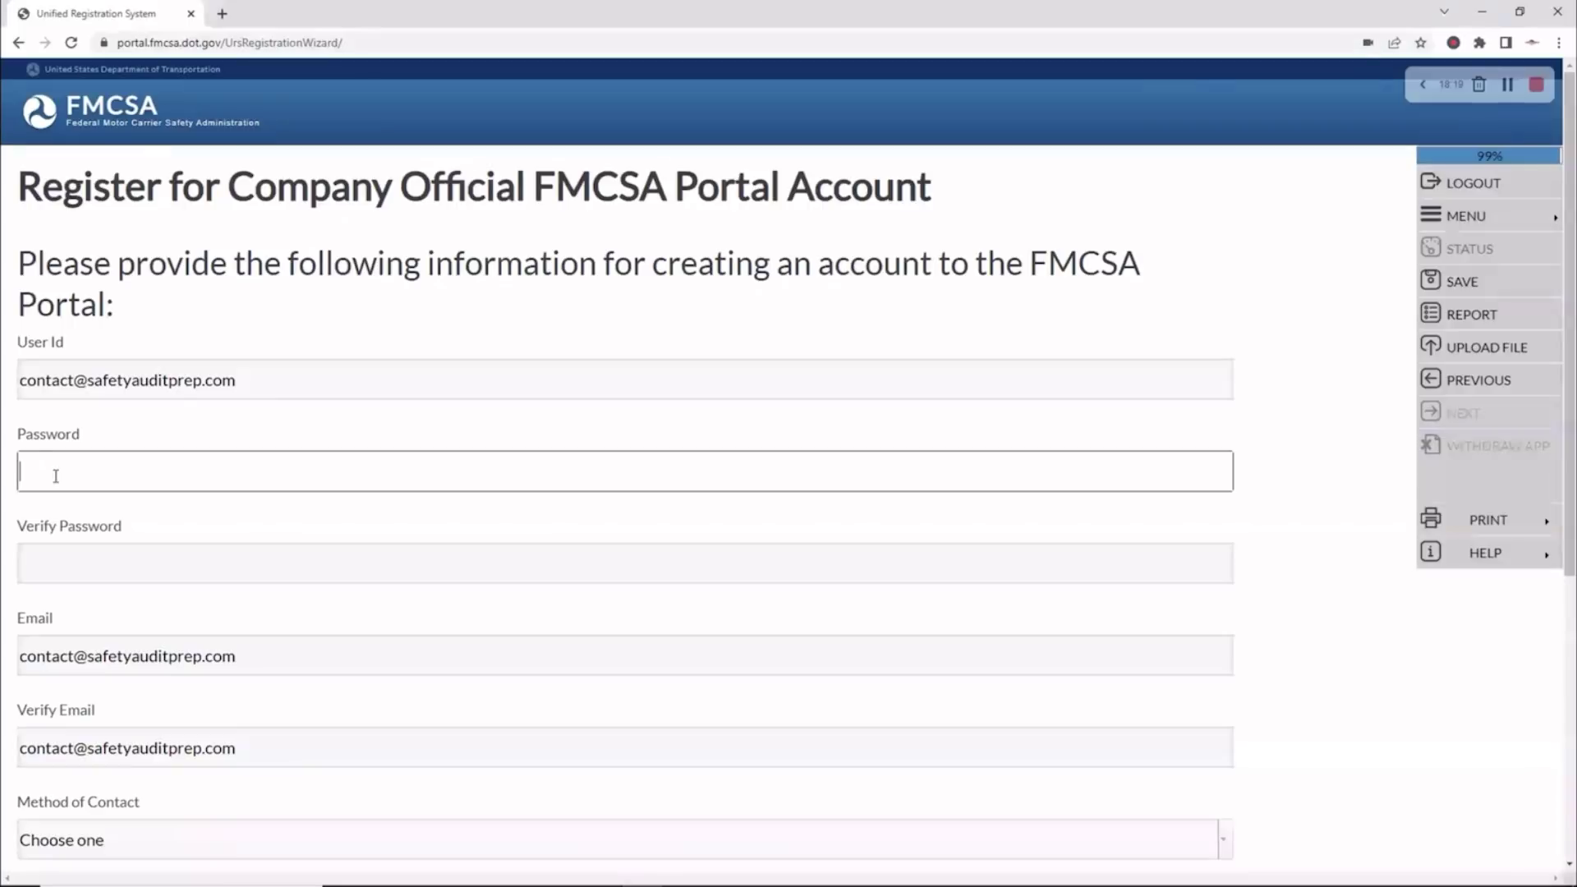
key(ctrl+v)
click(47, 562)
key(ctrl+v)
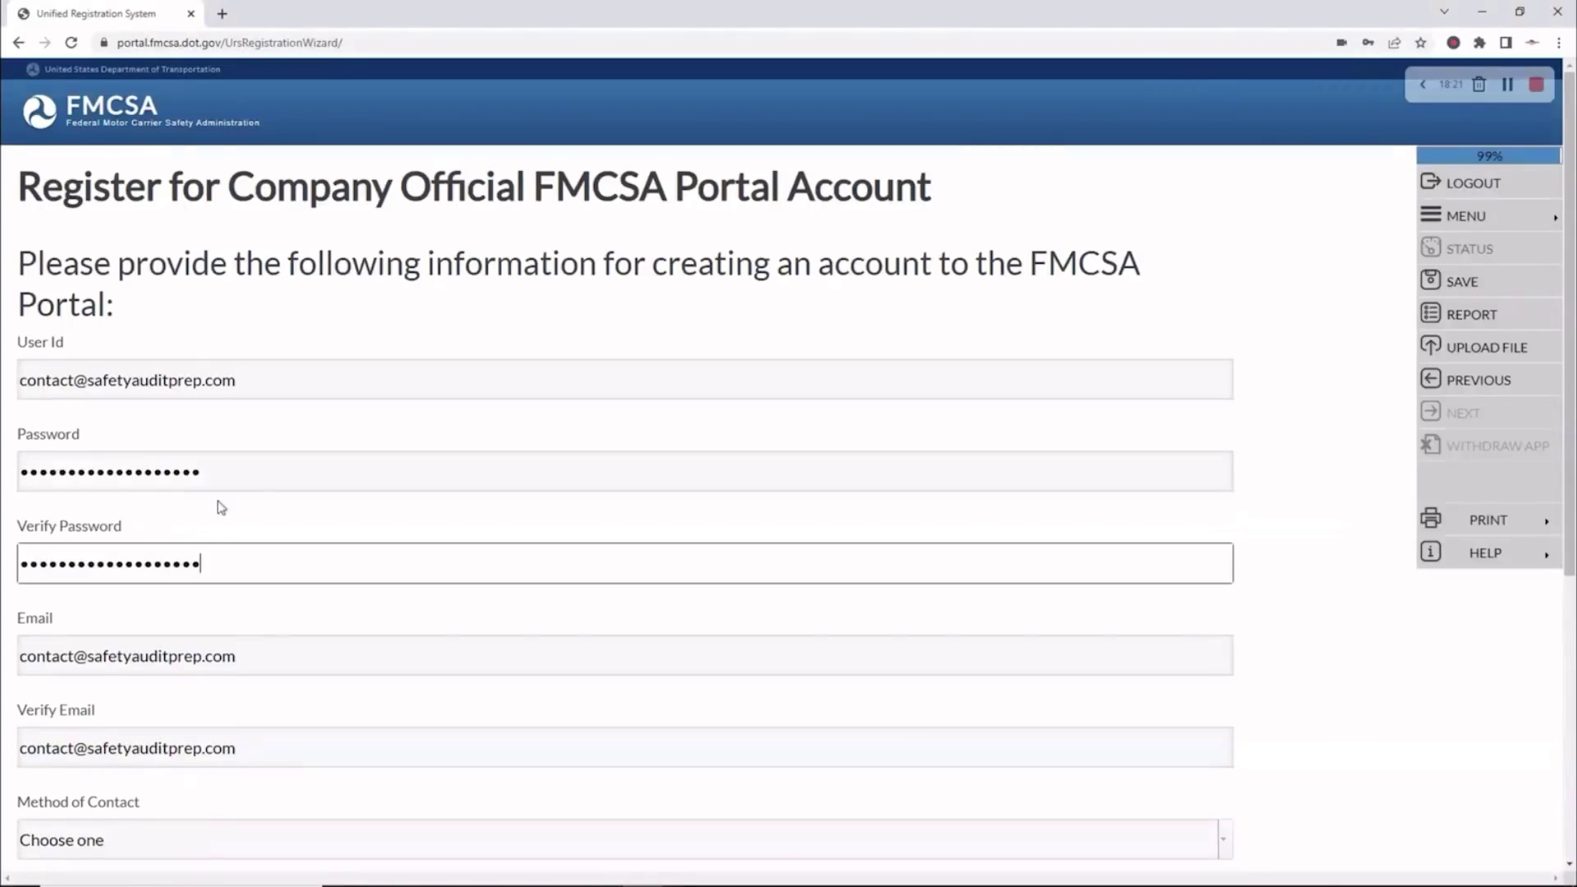
Choose Both as the Method of Contact and save the account form
scroll(214, 505, down, 5)
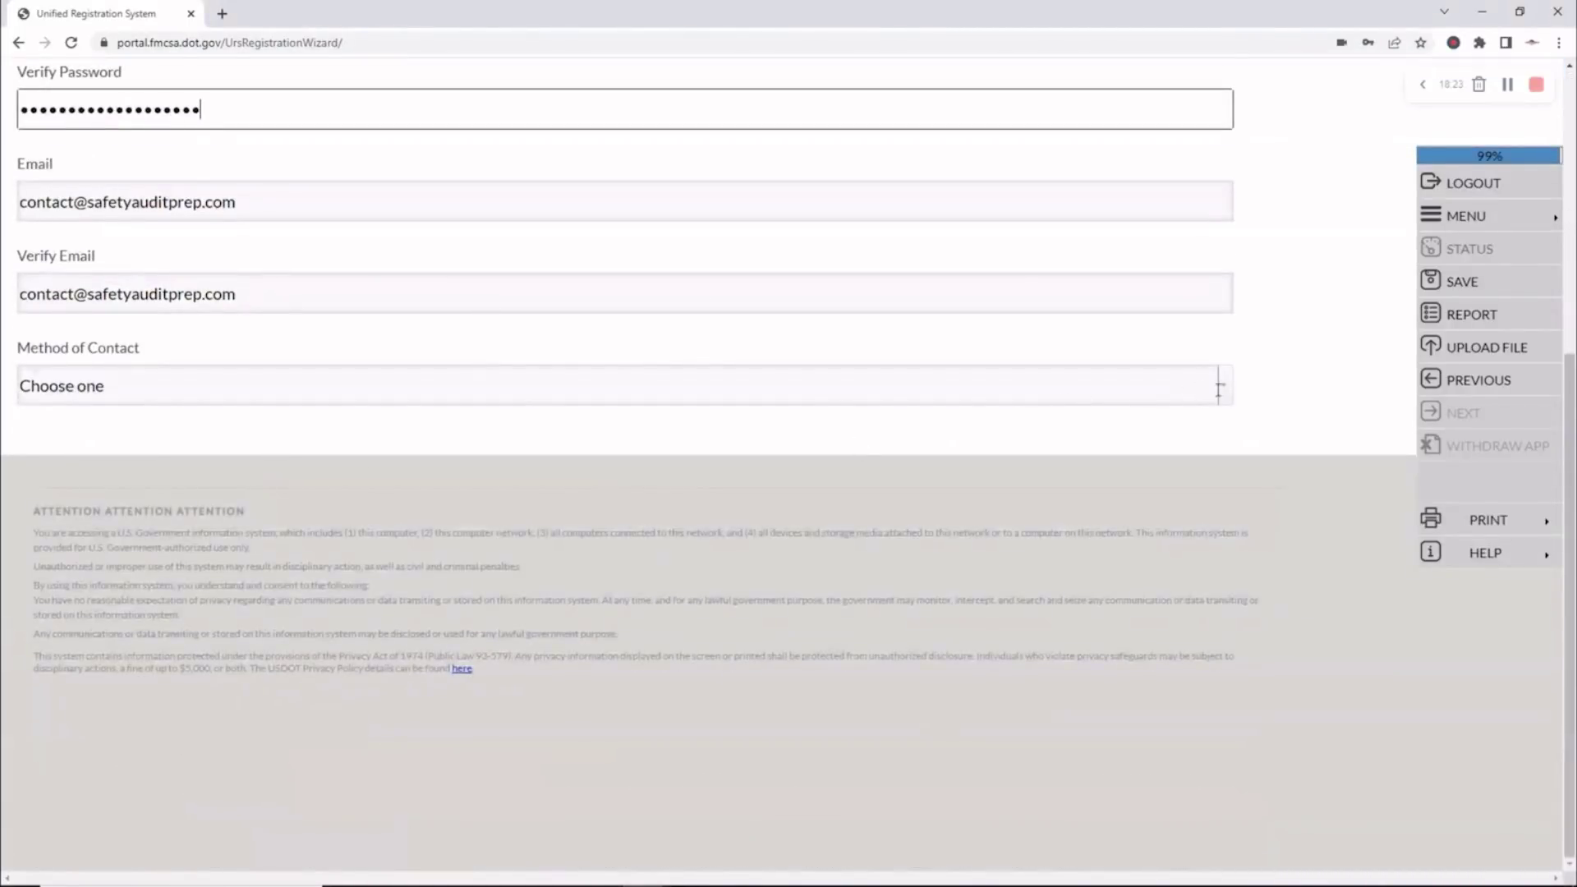
click(1224, 388)
click(1224, 388)
click(1225, 389)
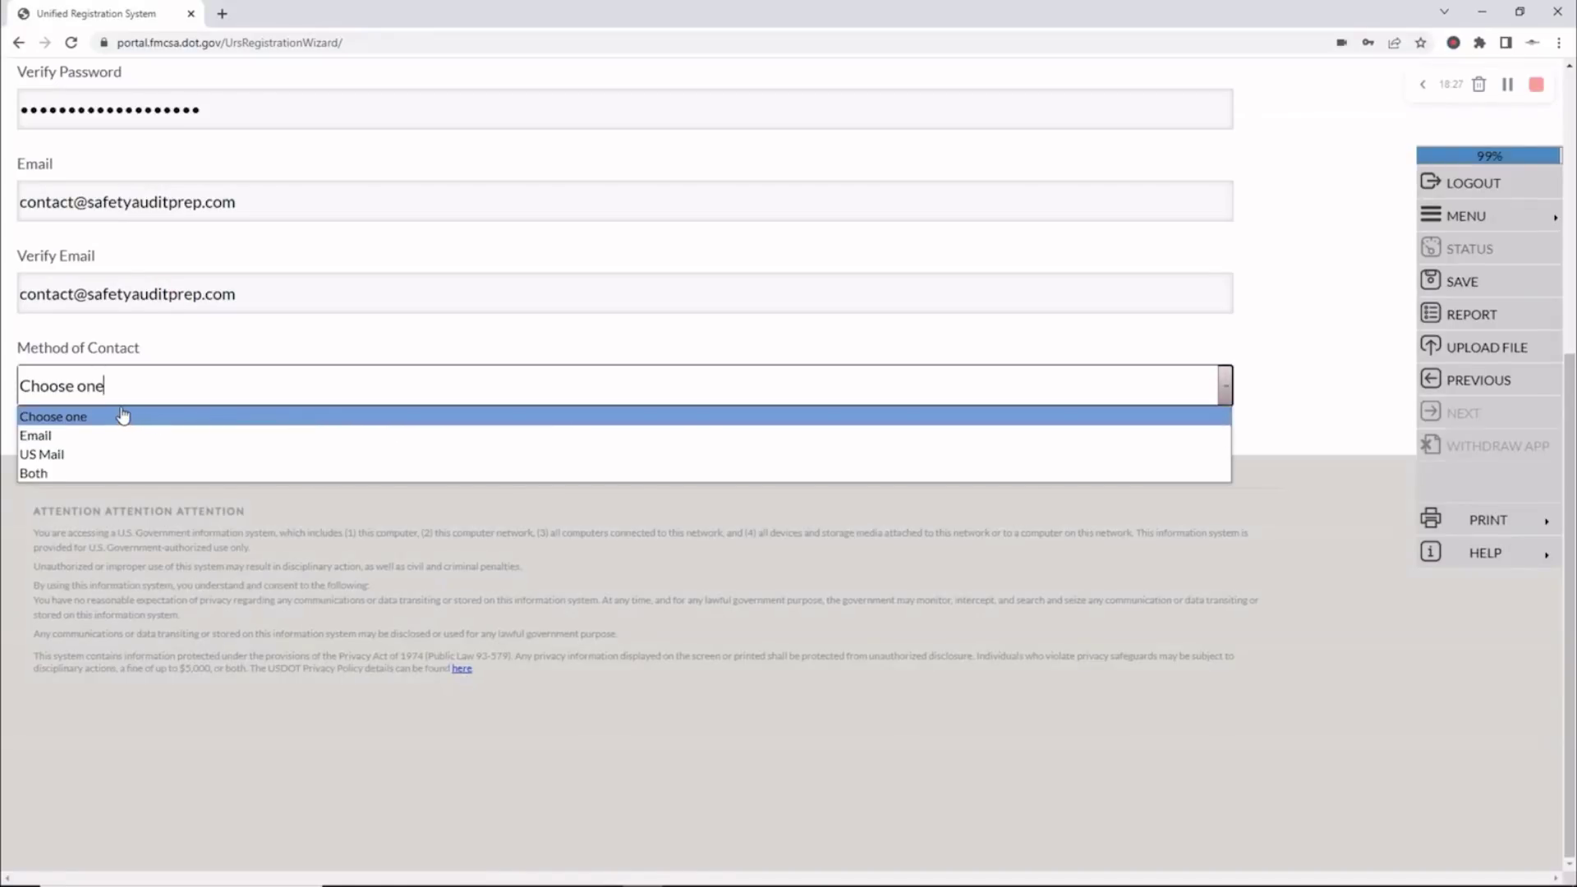
click(93, 474)
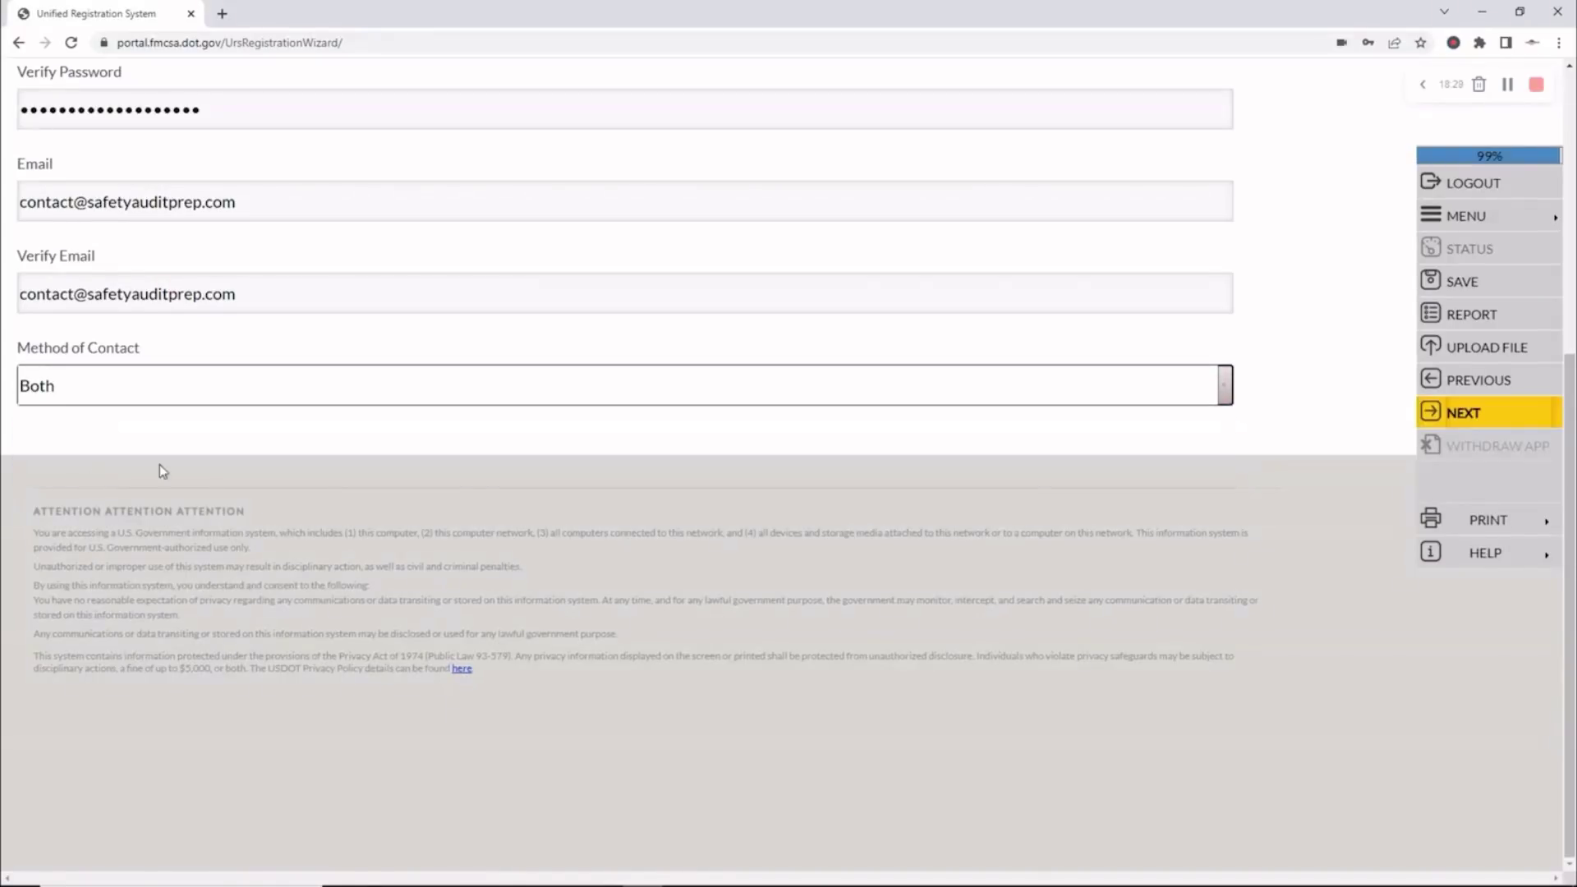
click(1441, 413)
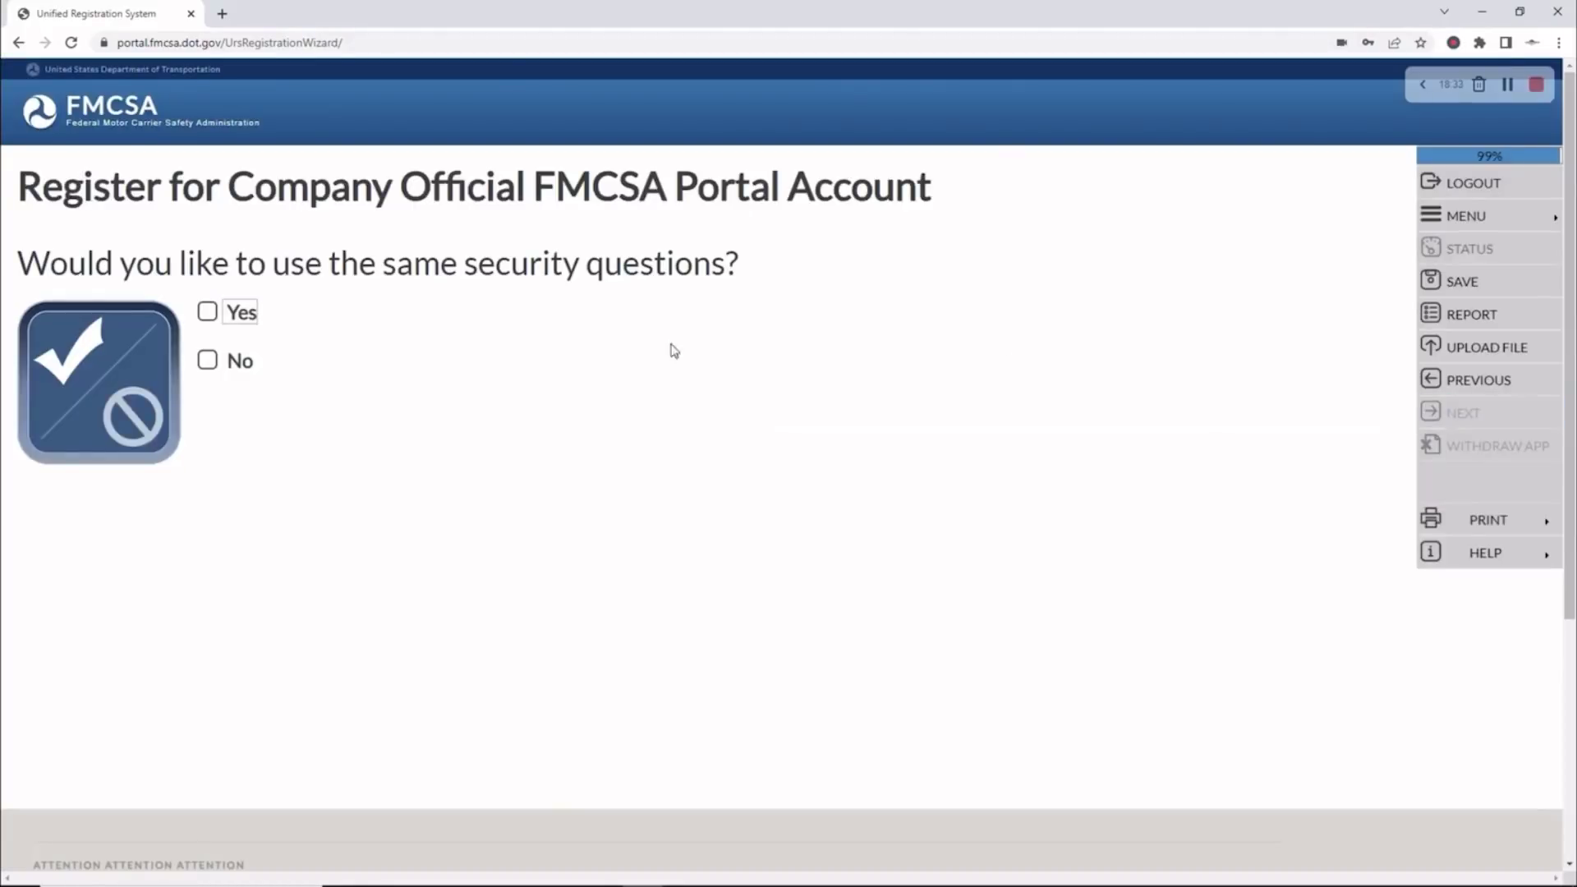
Reuse the same security questions and continue past the Portal Rules of Behavior text
click(210, 315)
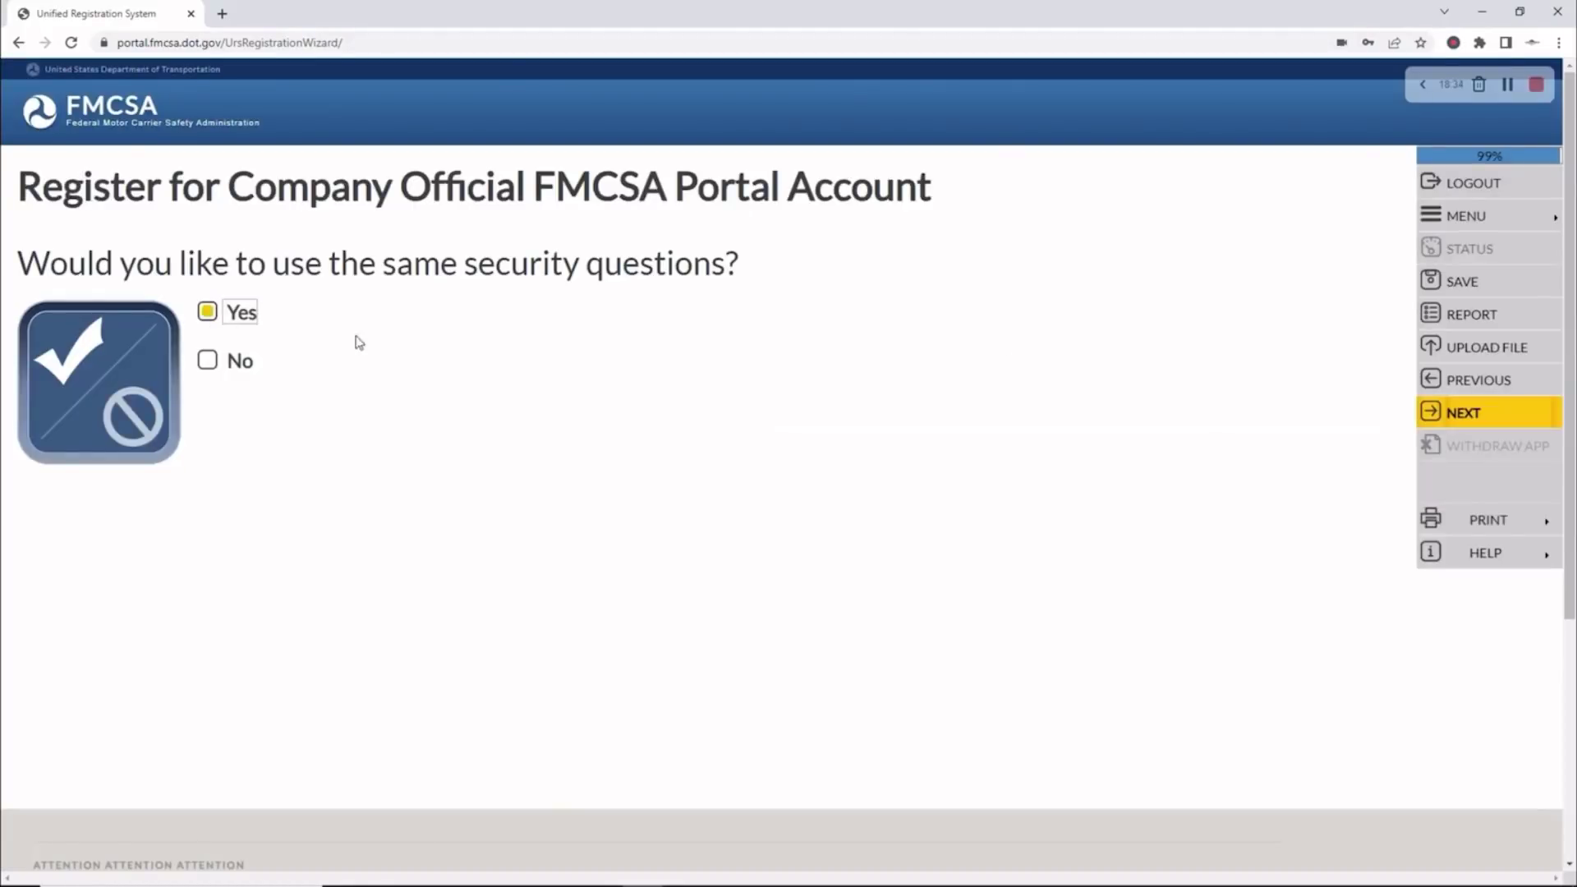
click(1466, 415)
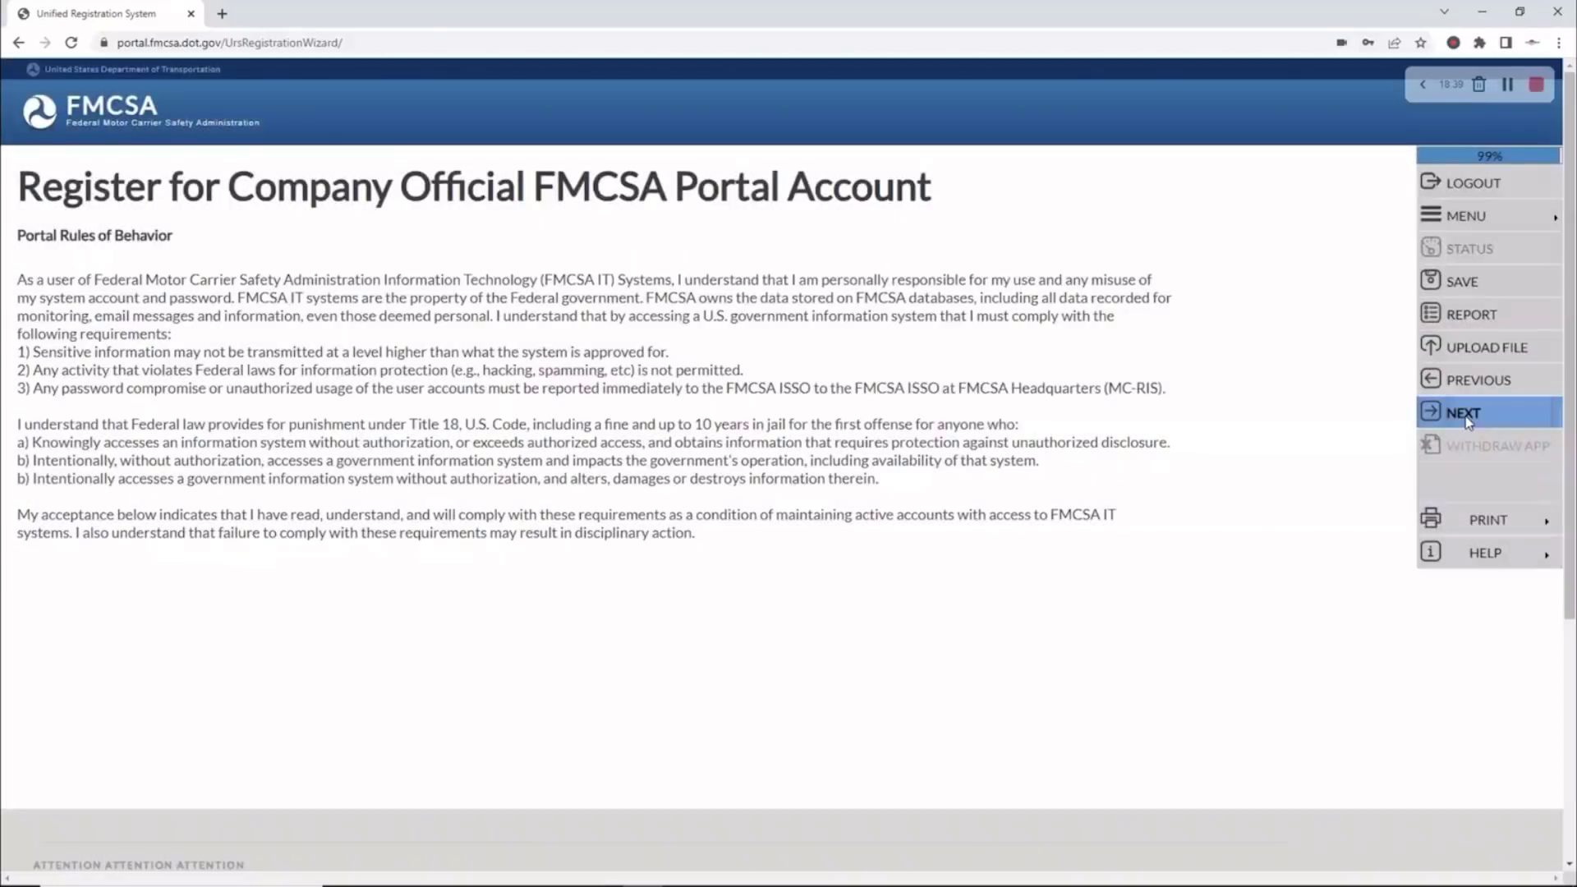
click(1467, 416)
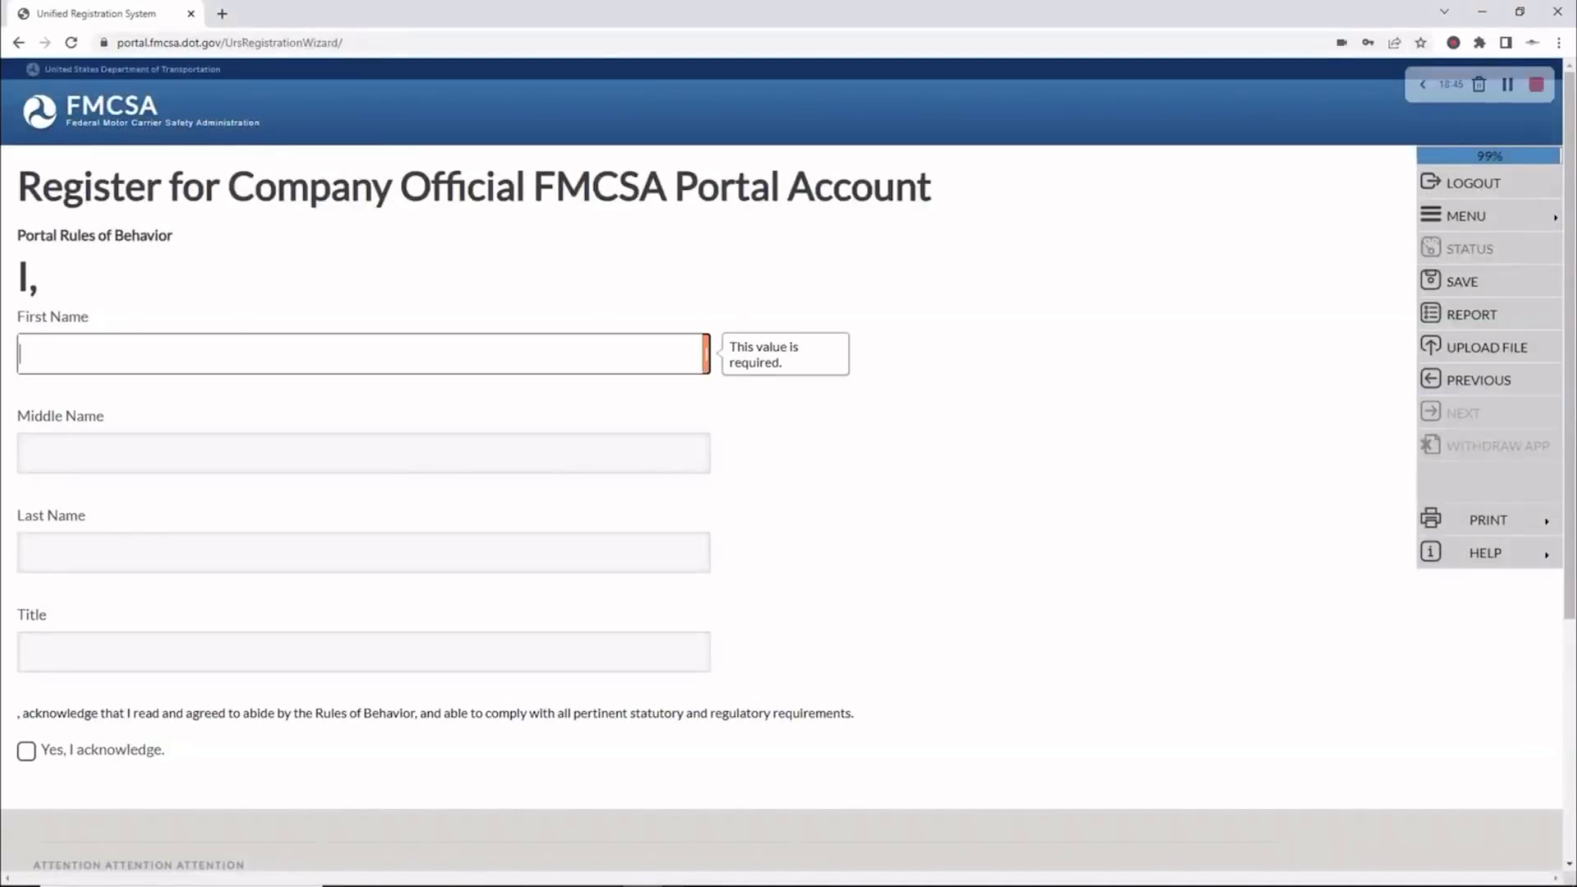
click(480, 886)
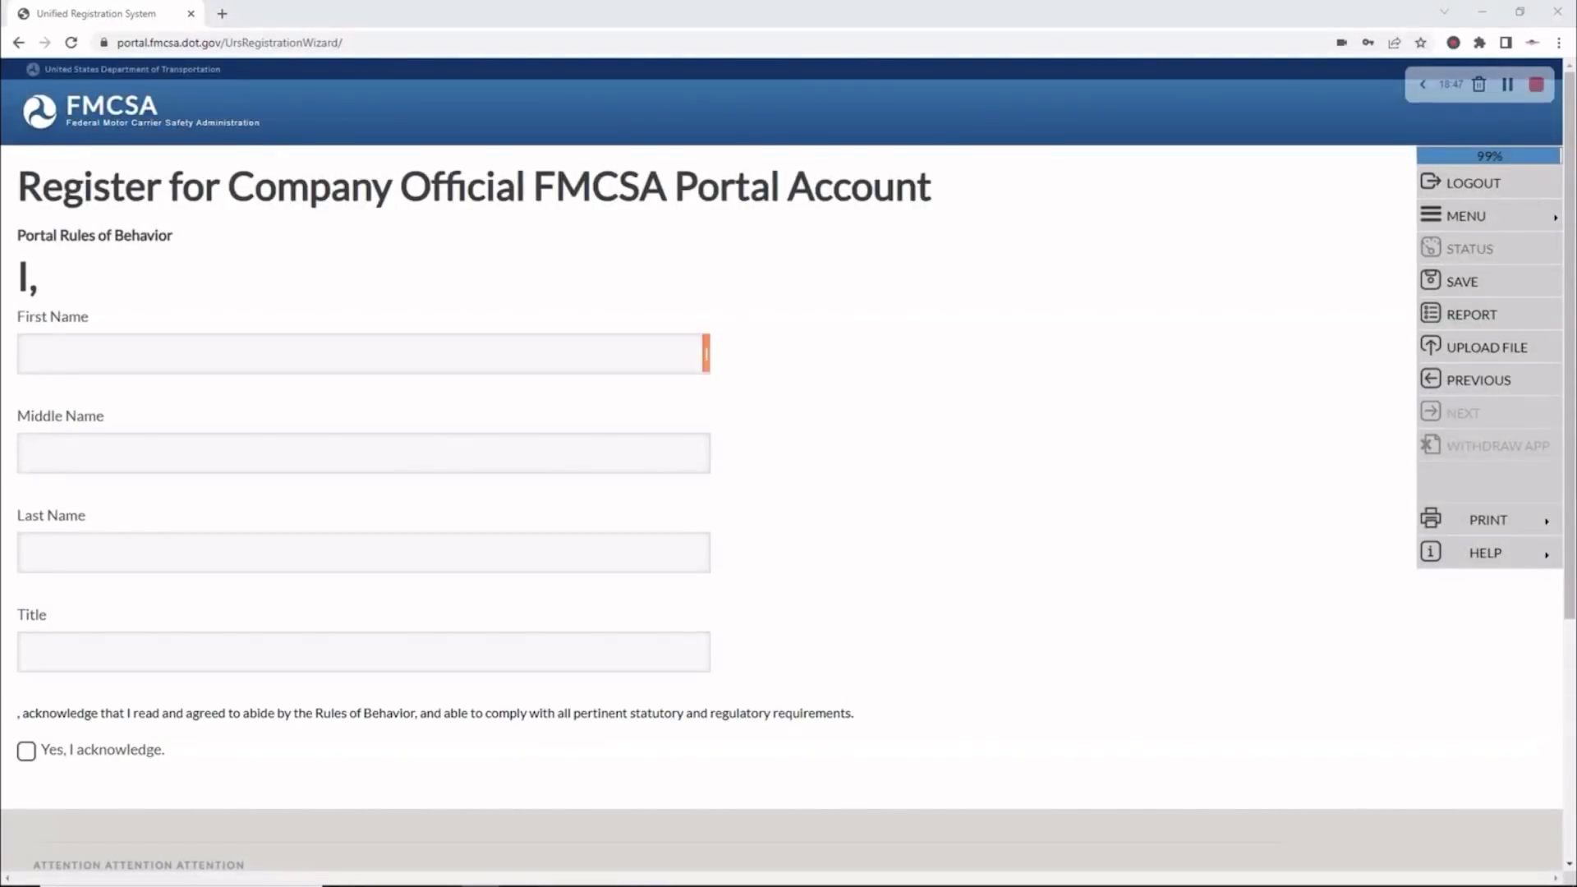
Sign the Rules of Behavior with the official's name and title OWNER, acknowledging Yes
click(74, 362)
drag(102, 355, 62, 355)
key(BackSpace)
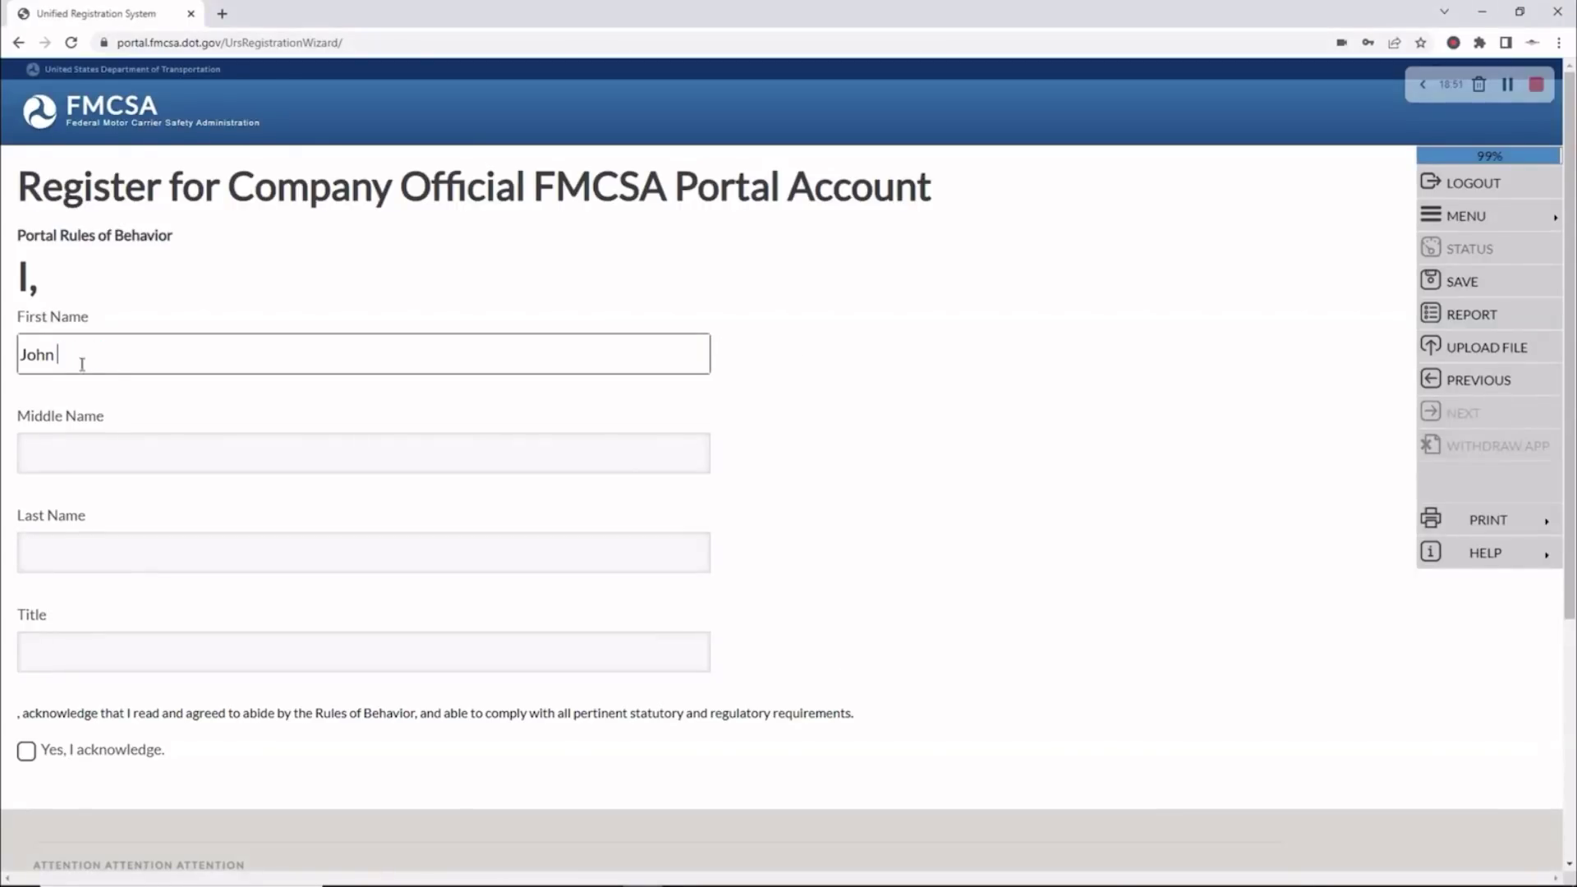
click(42, 552)
text(Jones)
click(46, 649)
text(OWNER)
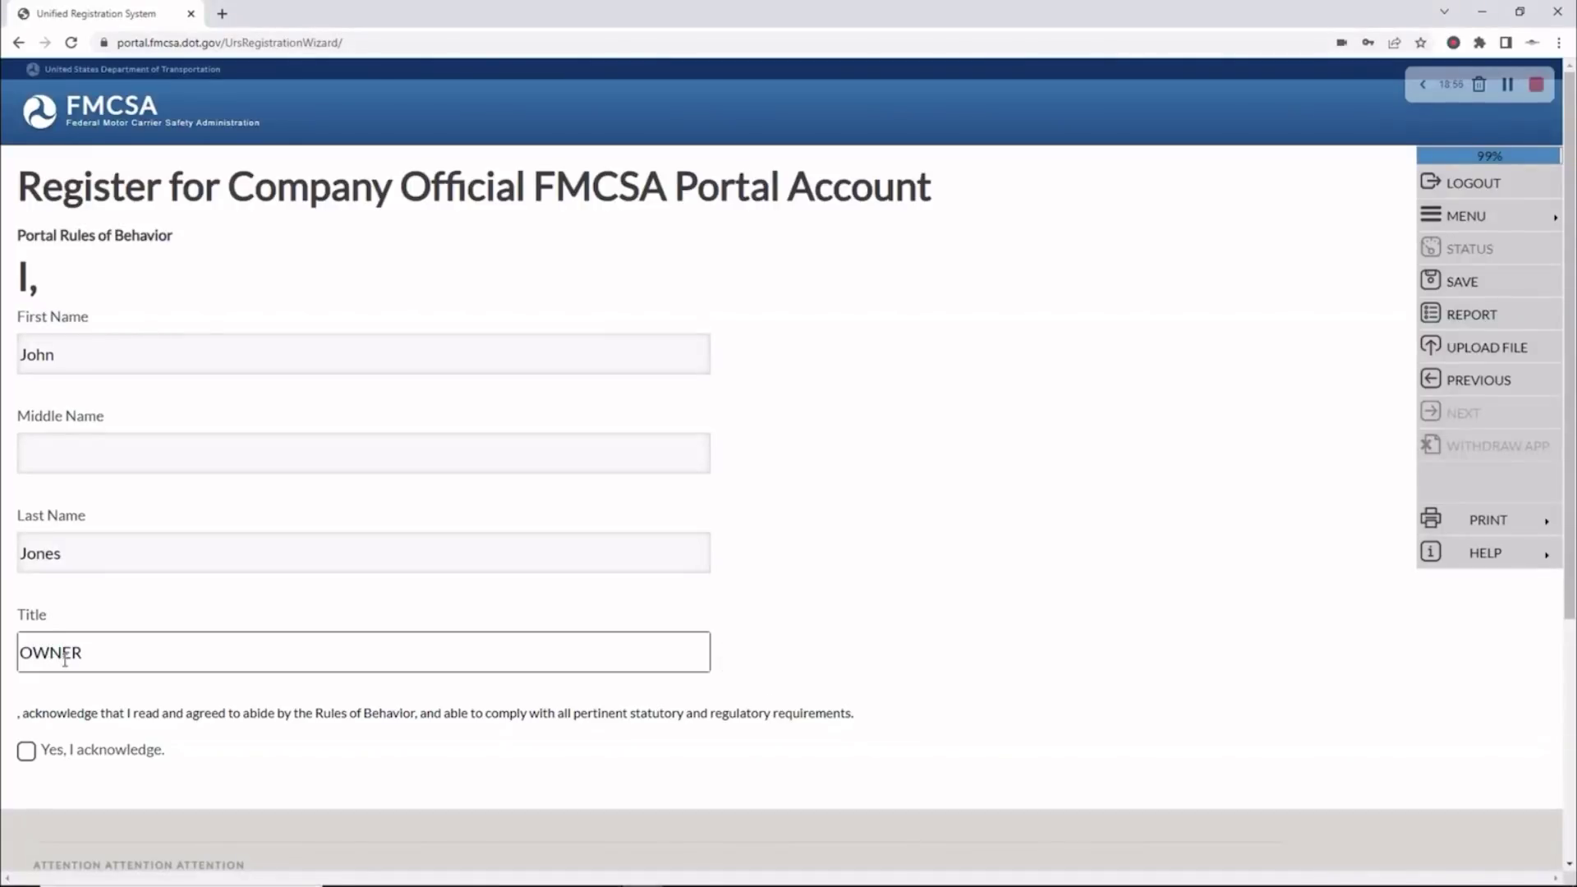
click(26, 751)
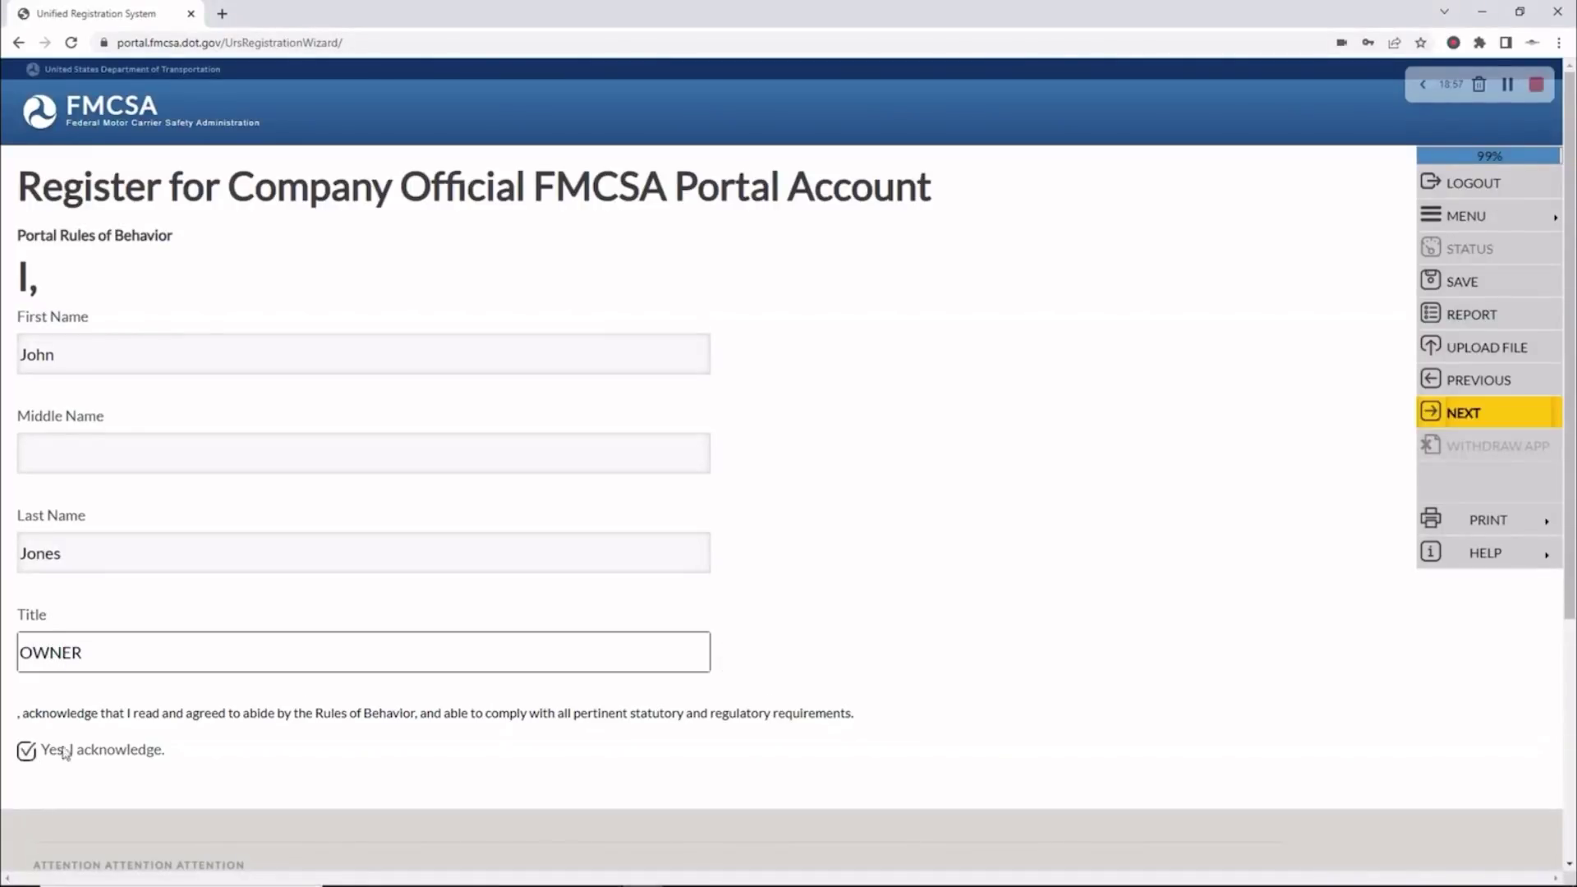
click(1447, 416)
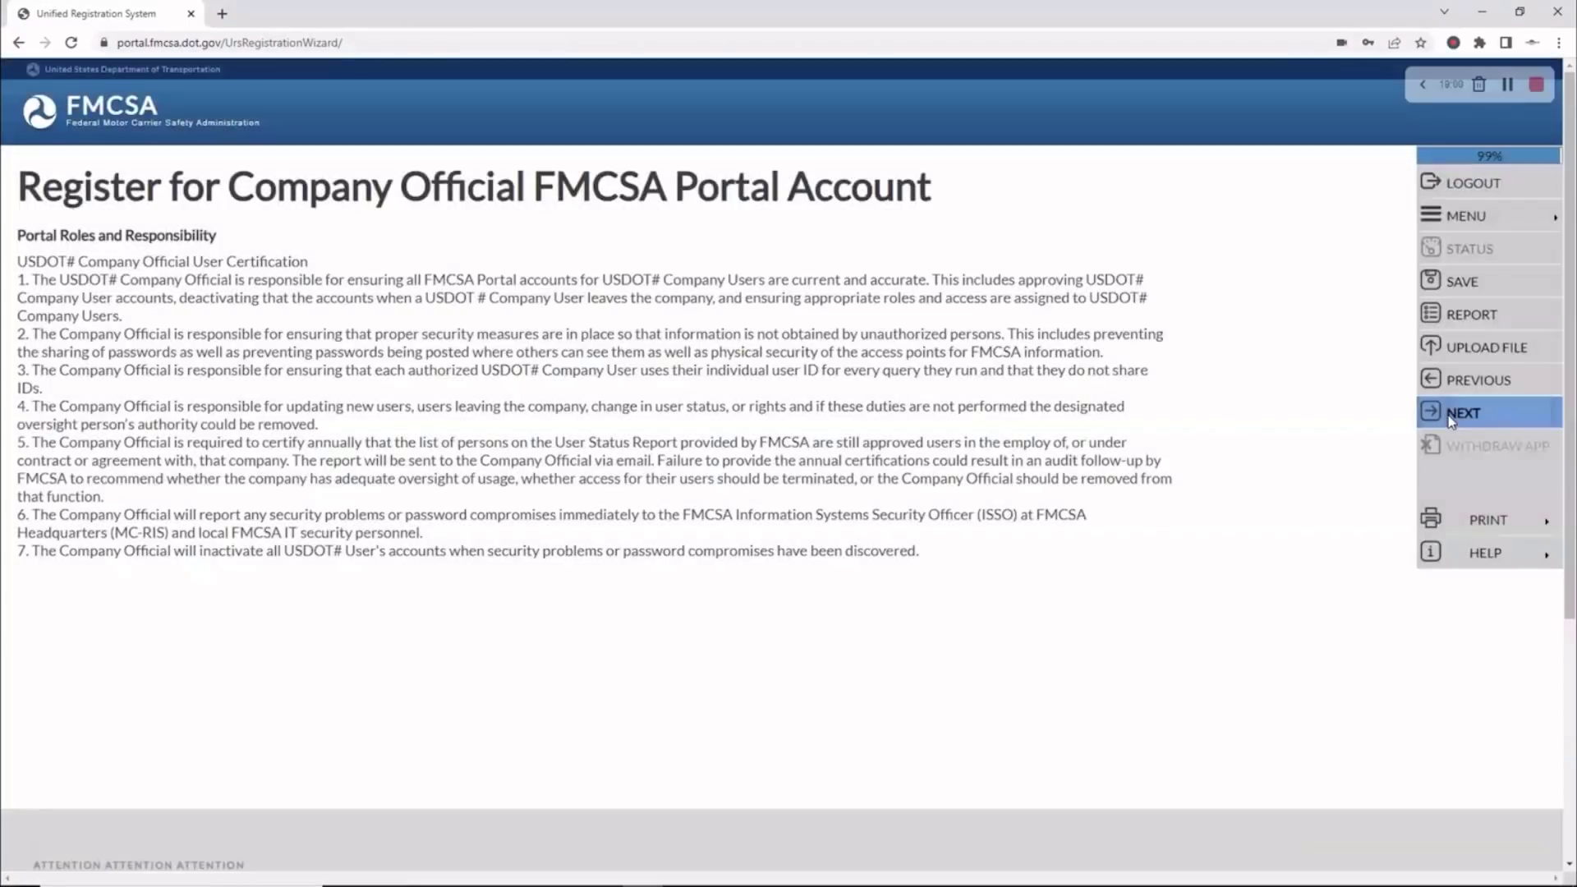
click(1451, 417)
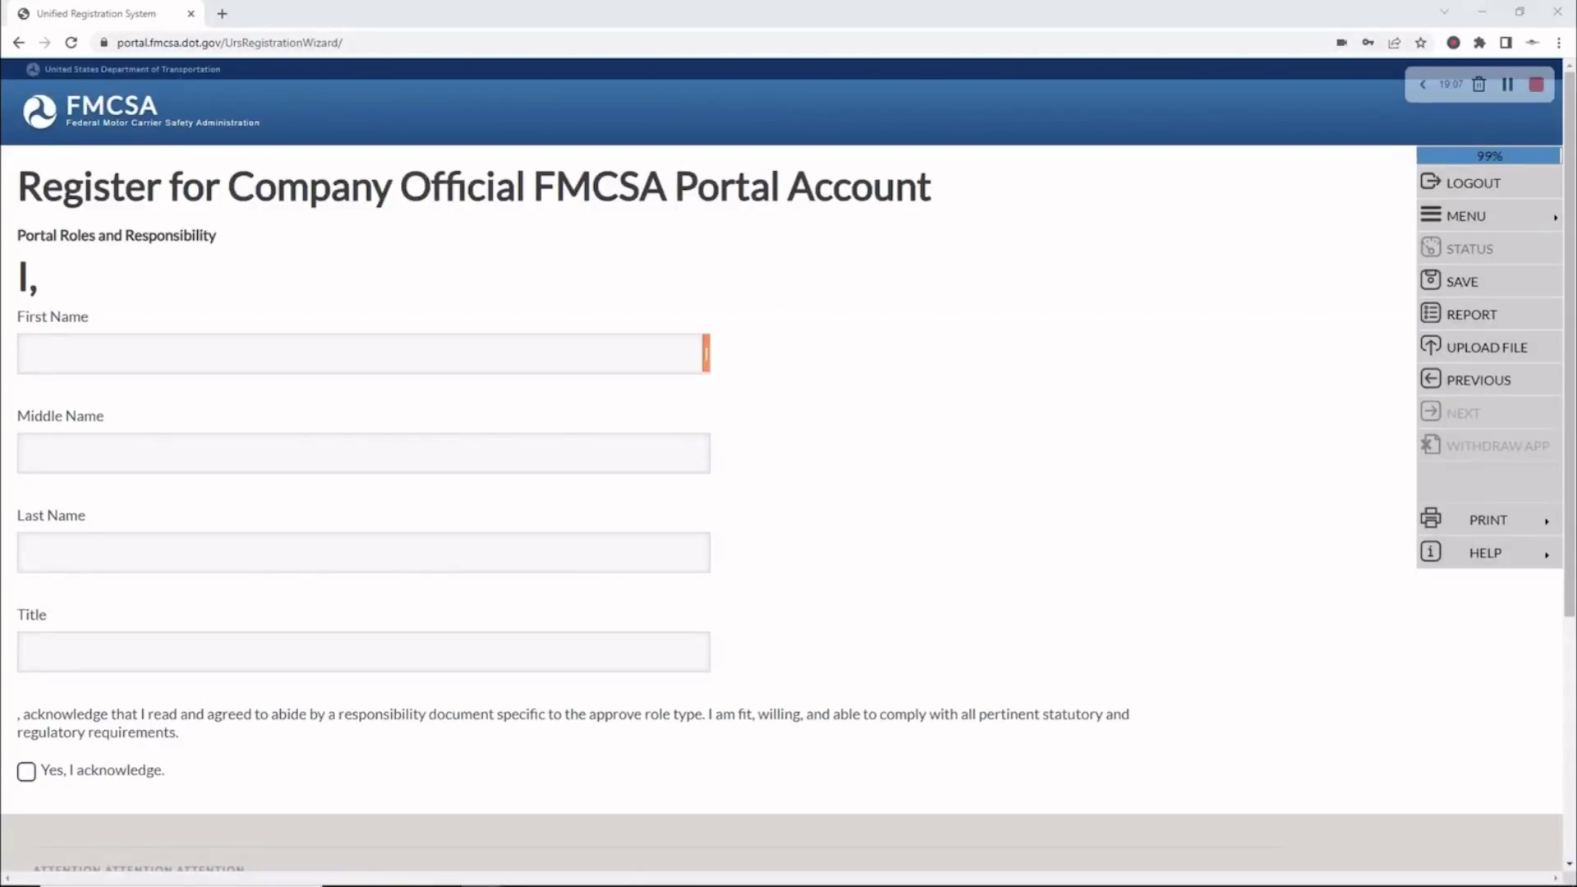
Enter the official's first and last names on the Portal Roles and Responsibility form
click(50, 358)
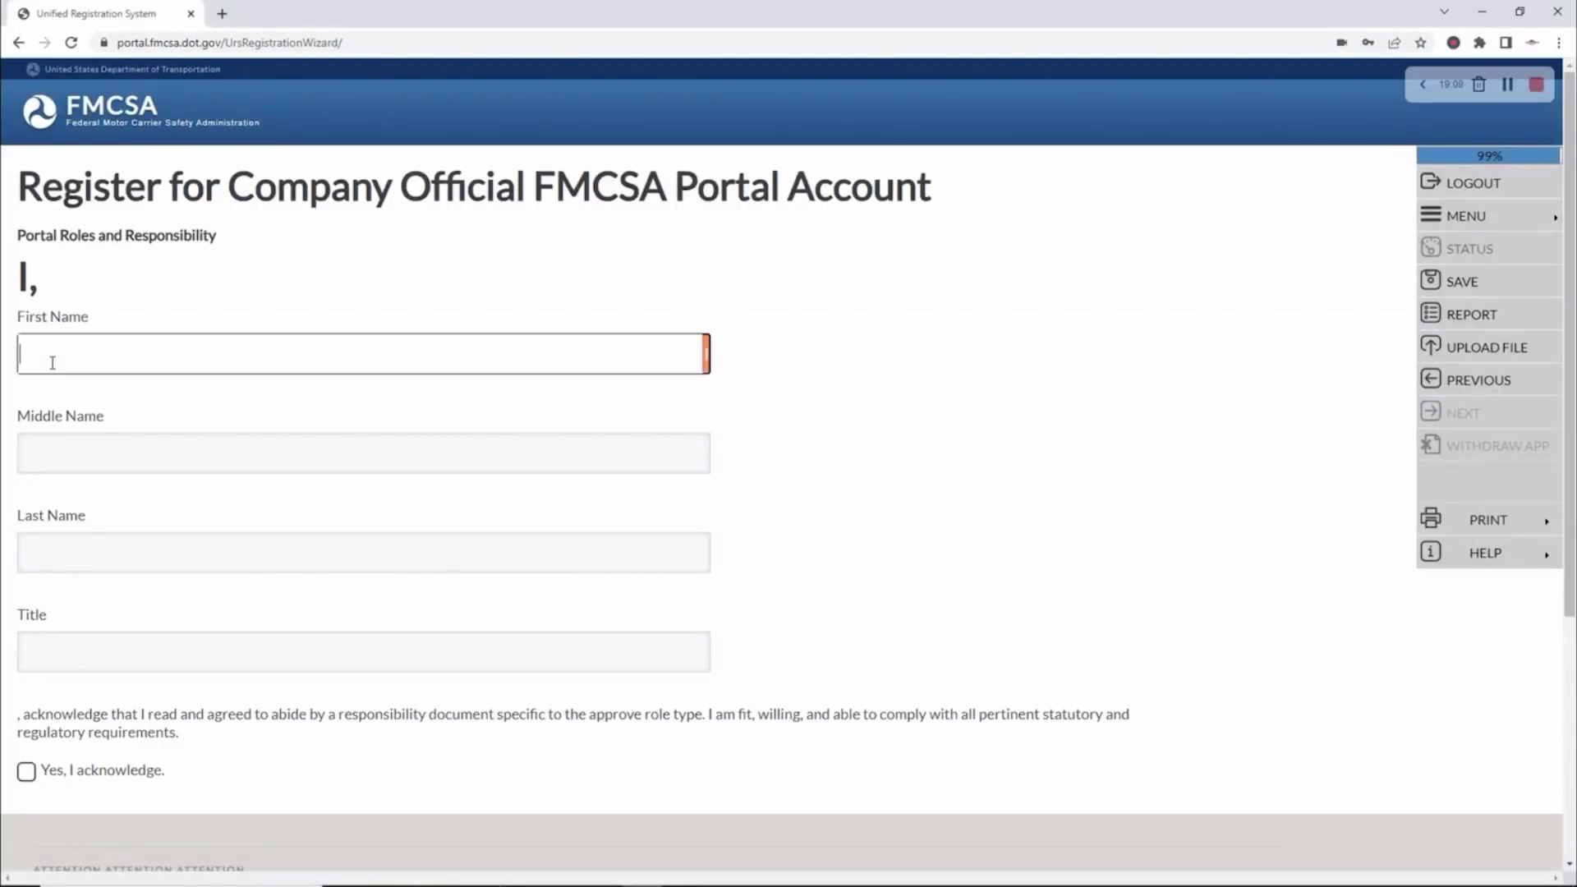
key(shift+Left)
key(shift+Left)
key(shift+Left)
key(shift+Left)
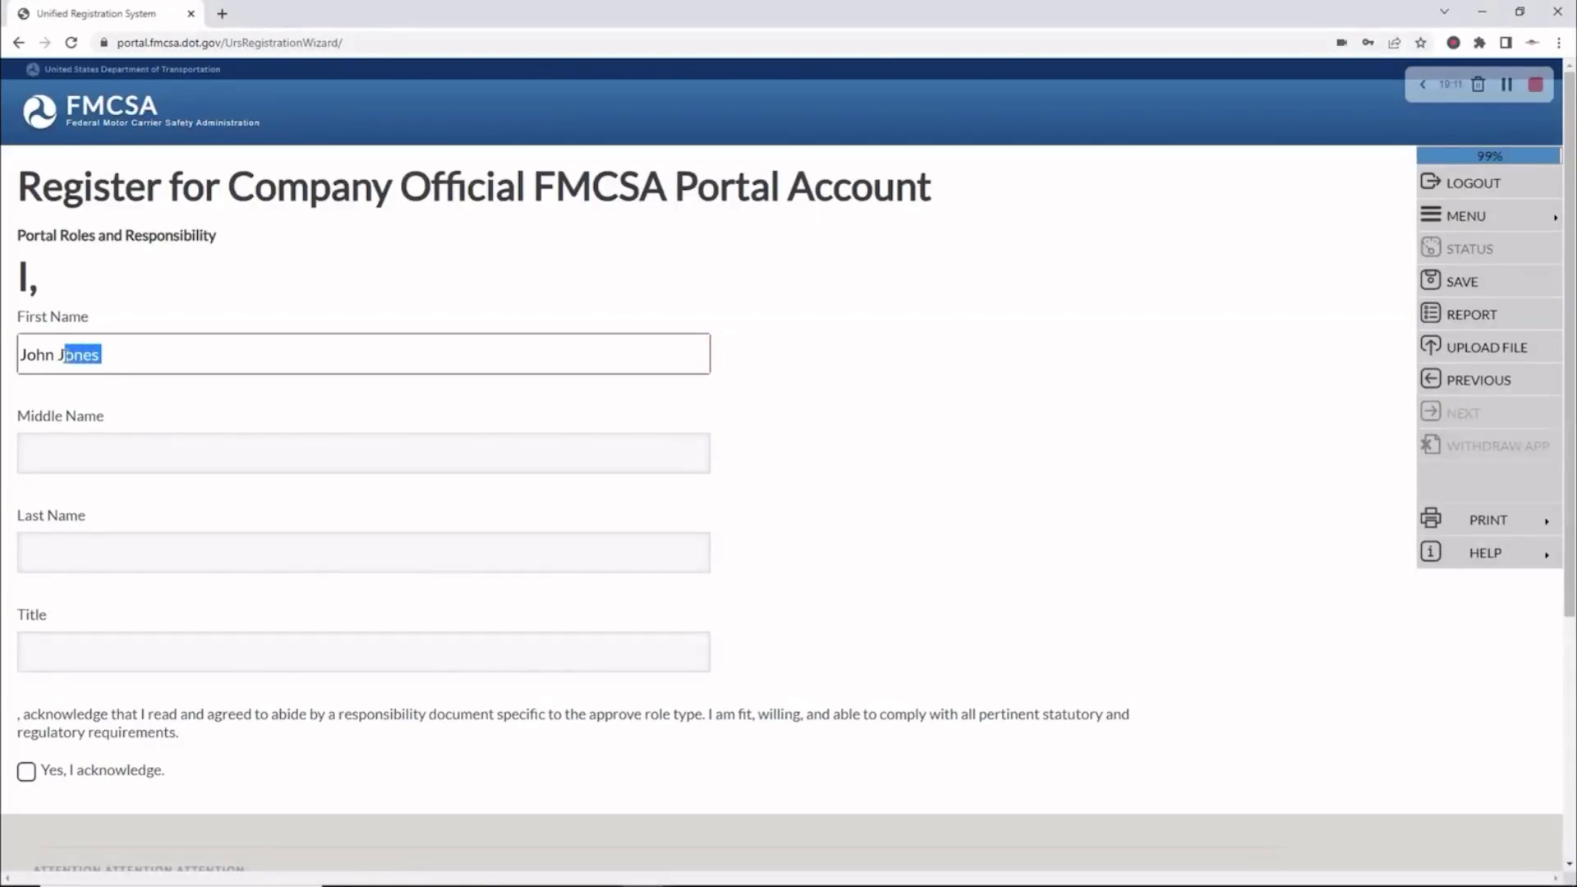
key(ctrl+x)
click(47, 544)
key(ctrl+v)
Set title OWNER, acknowledge the responsibilities, and continue past the $300 fee notice
click(59, 652)
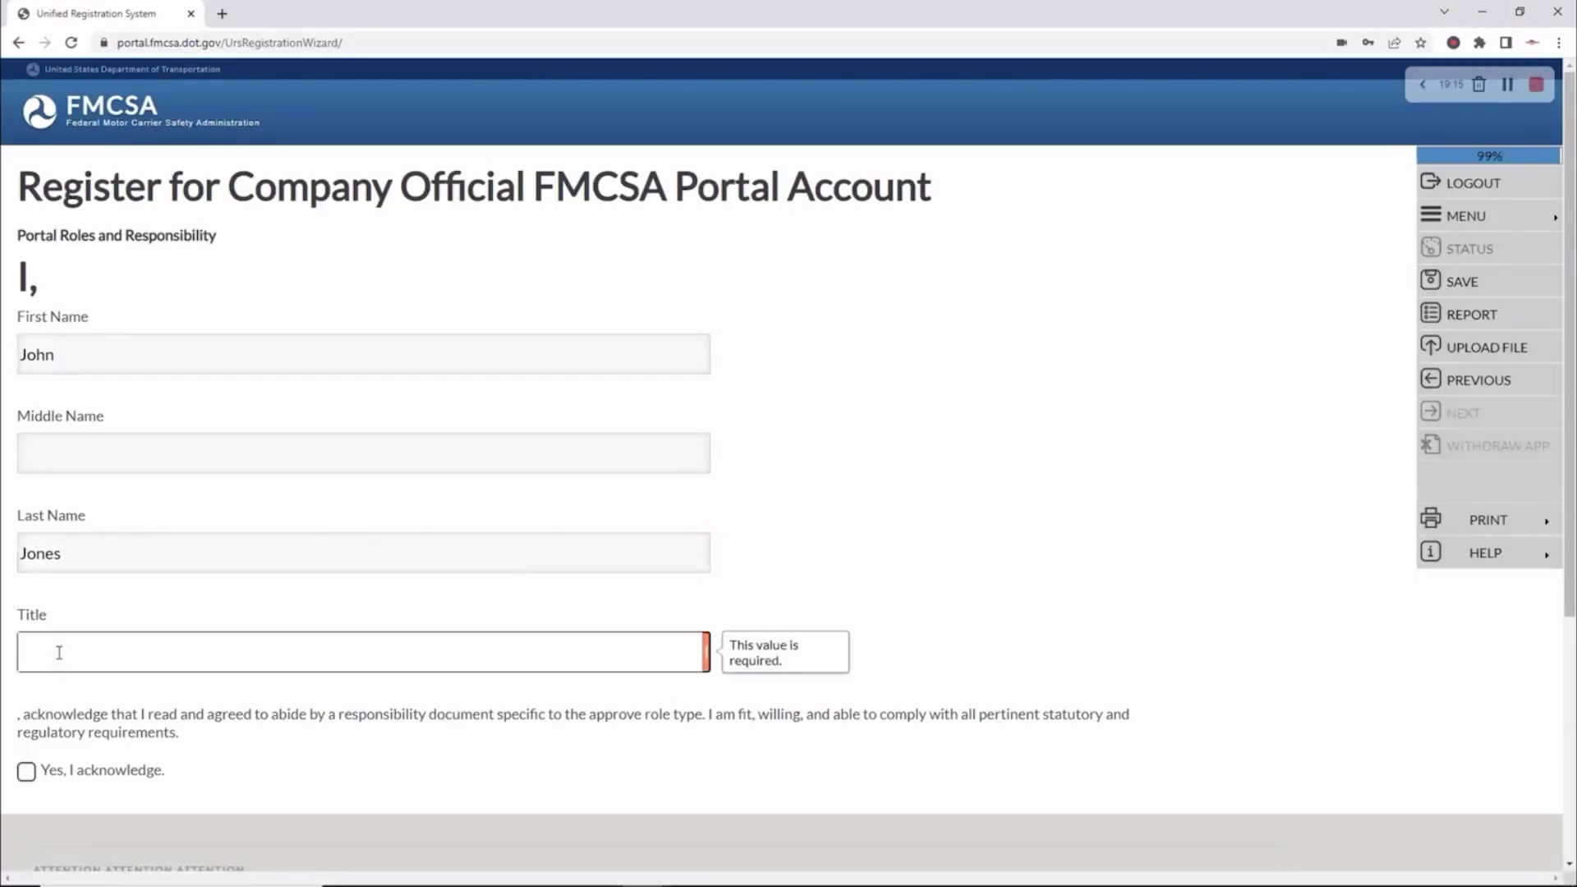
text(OWNER)
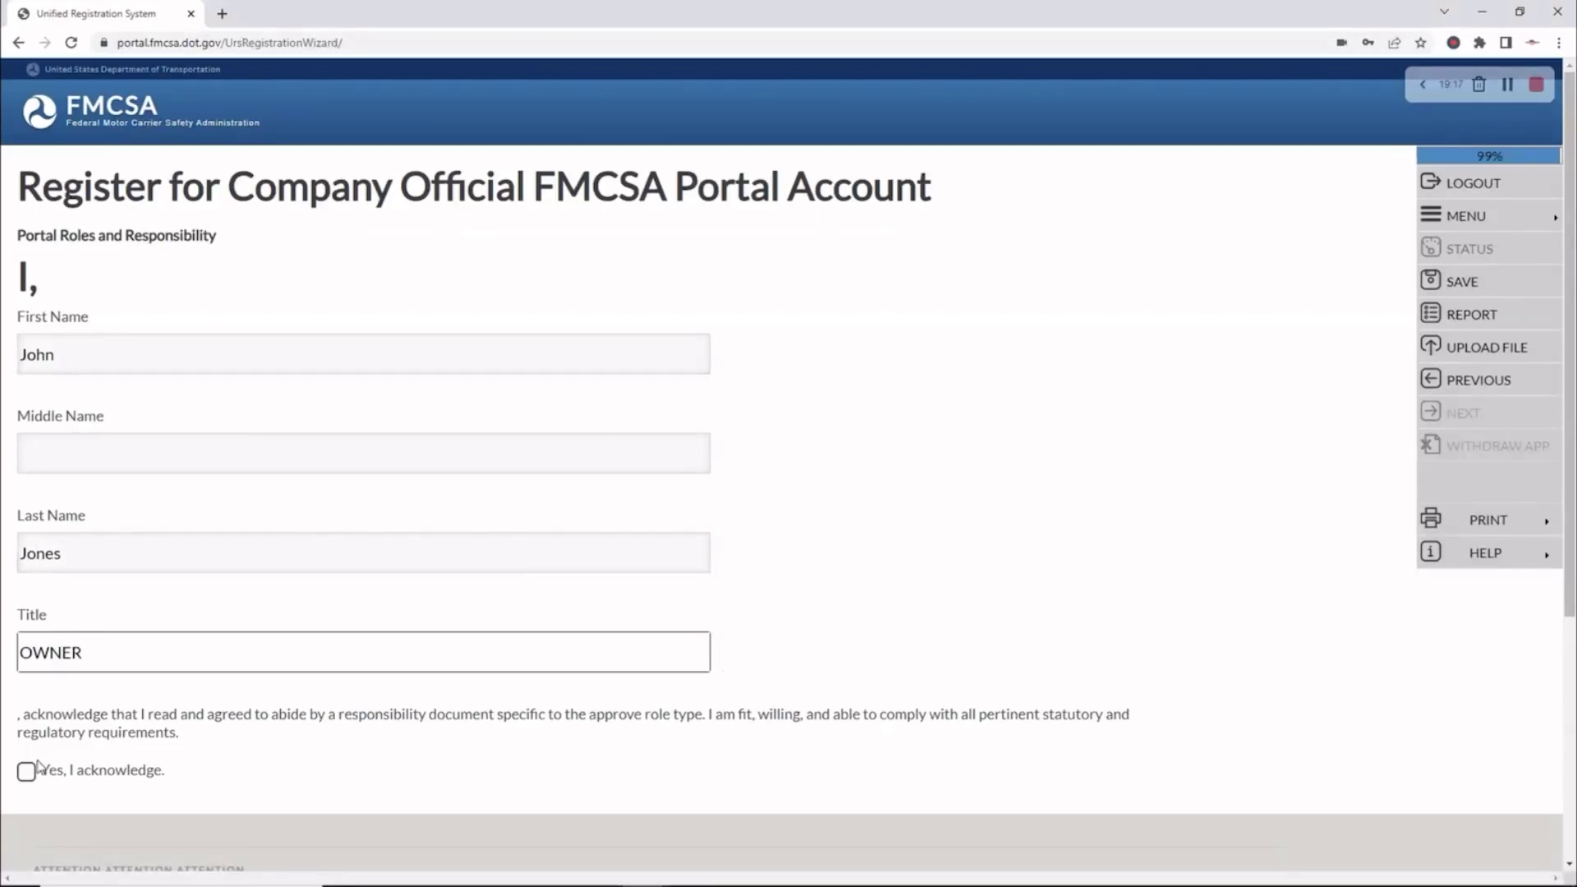
click(33, 770)
click(1452, 413)
click(1452, 413)
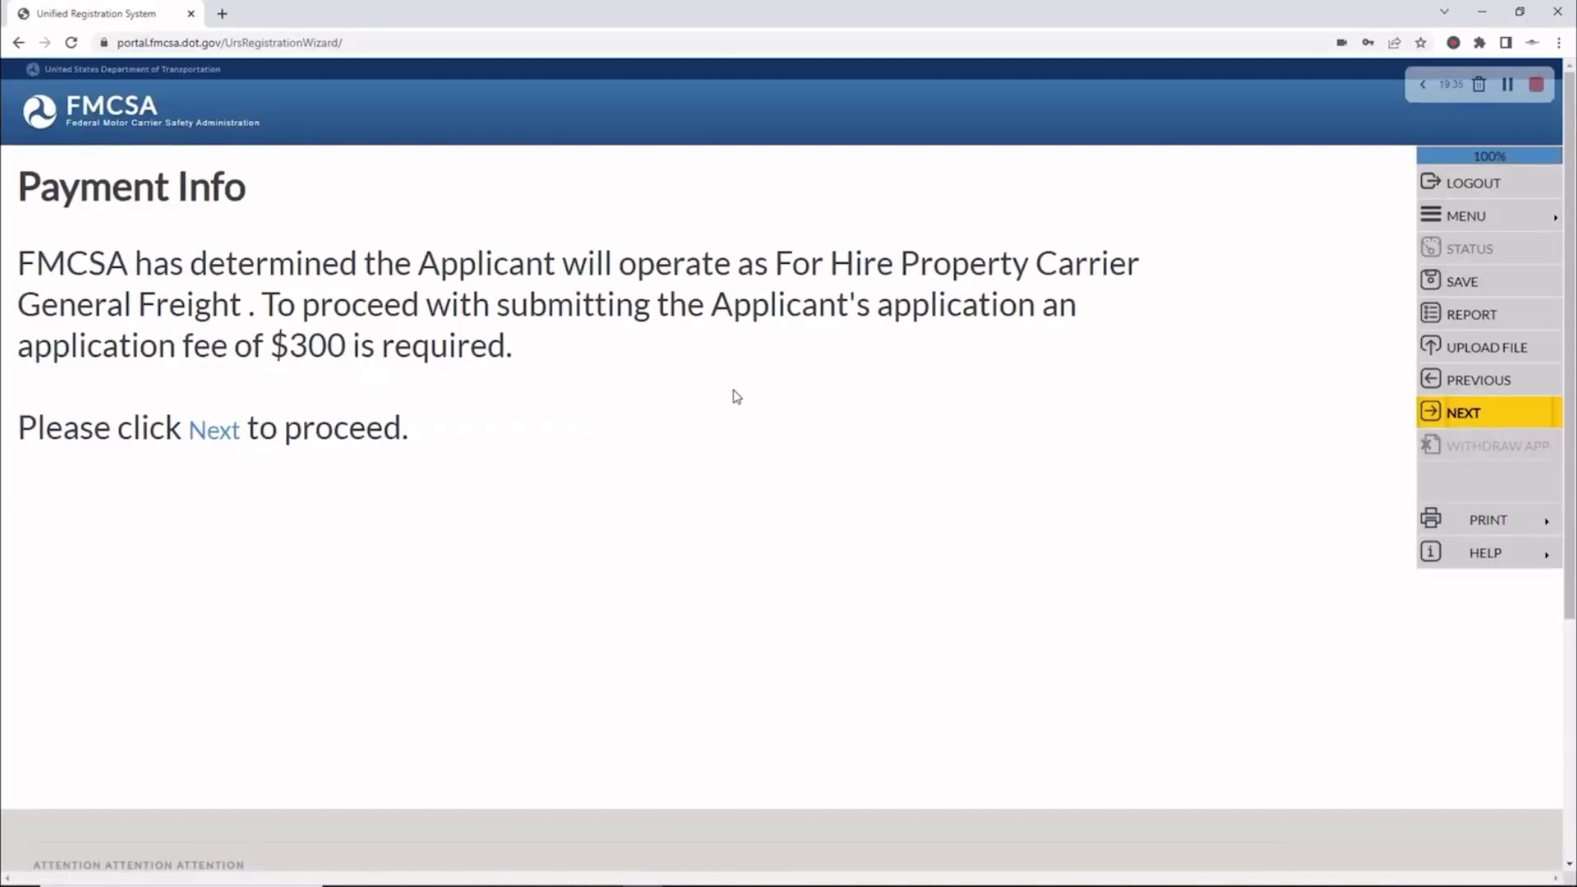
click(1458, 413)
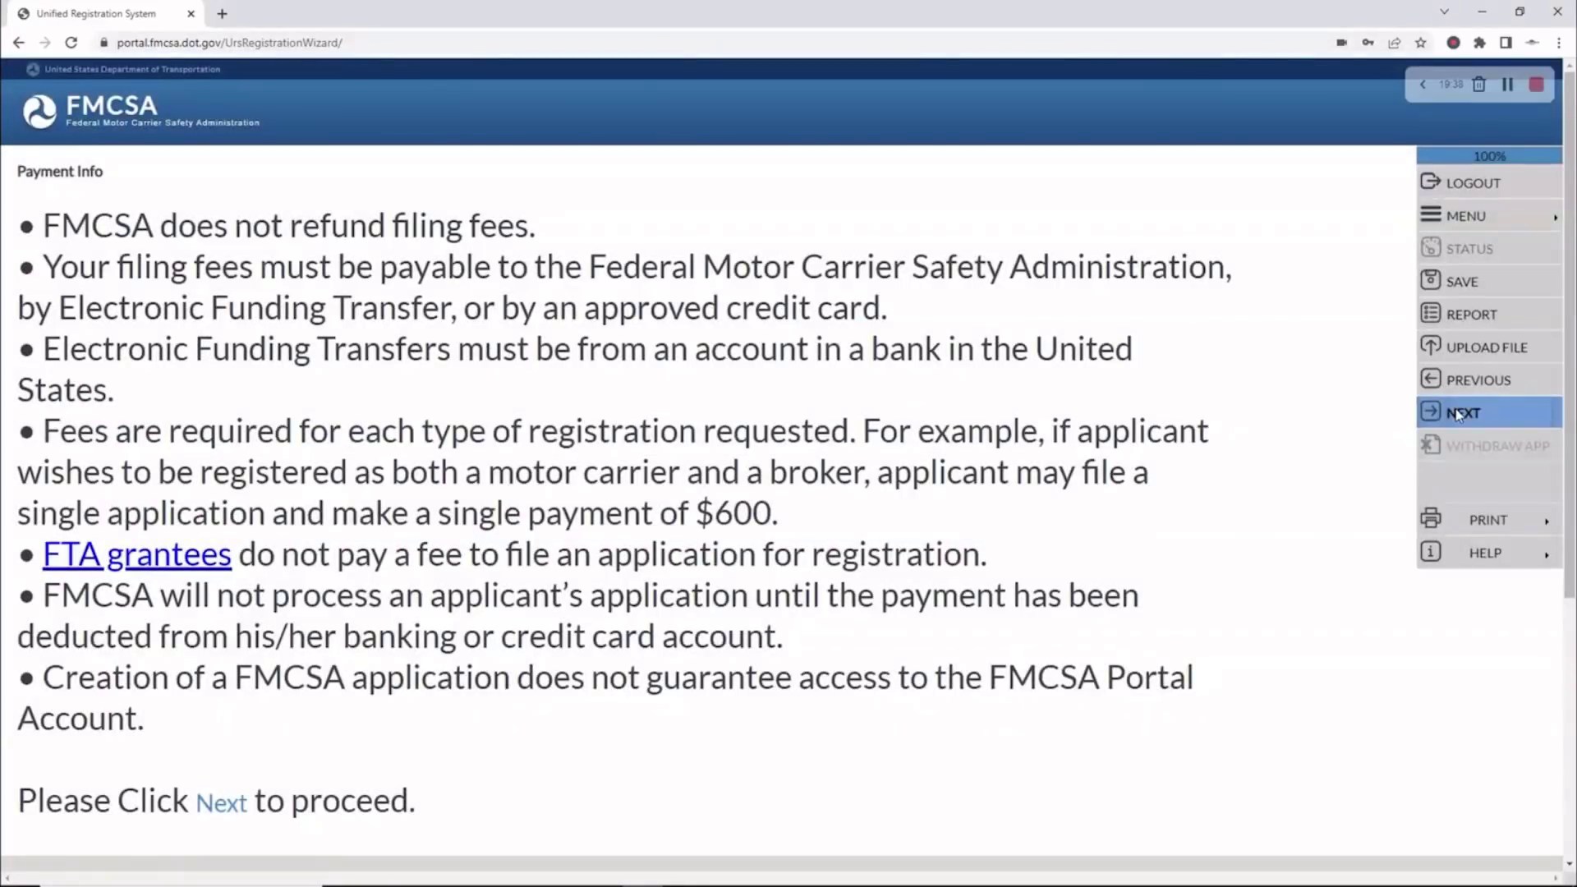
click(1458, 413)
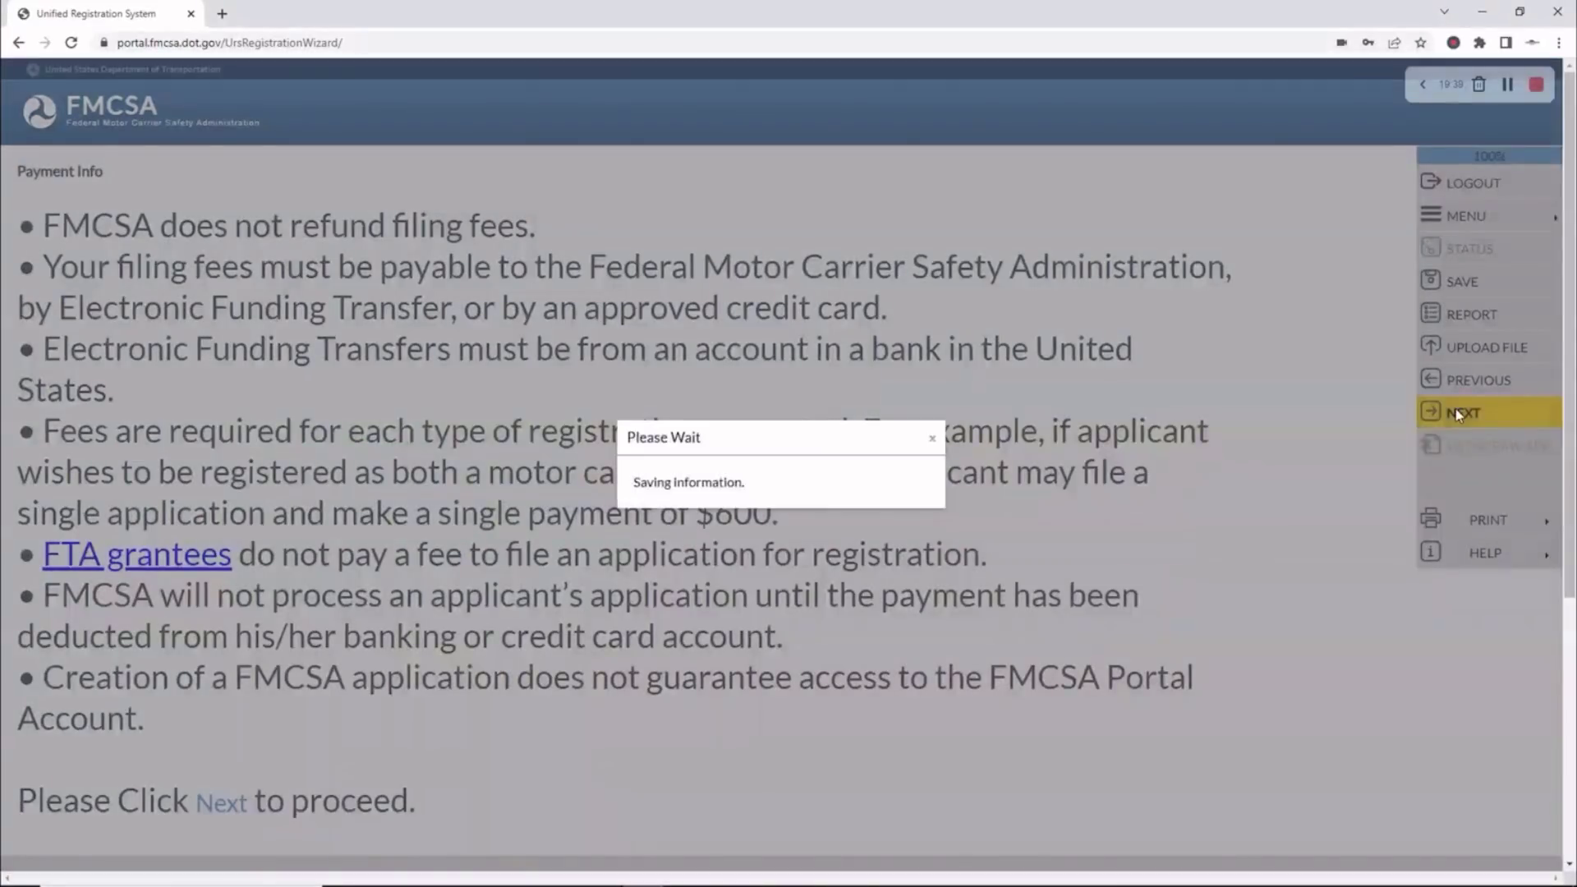